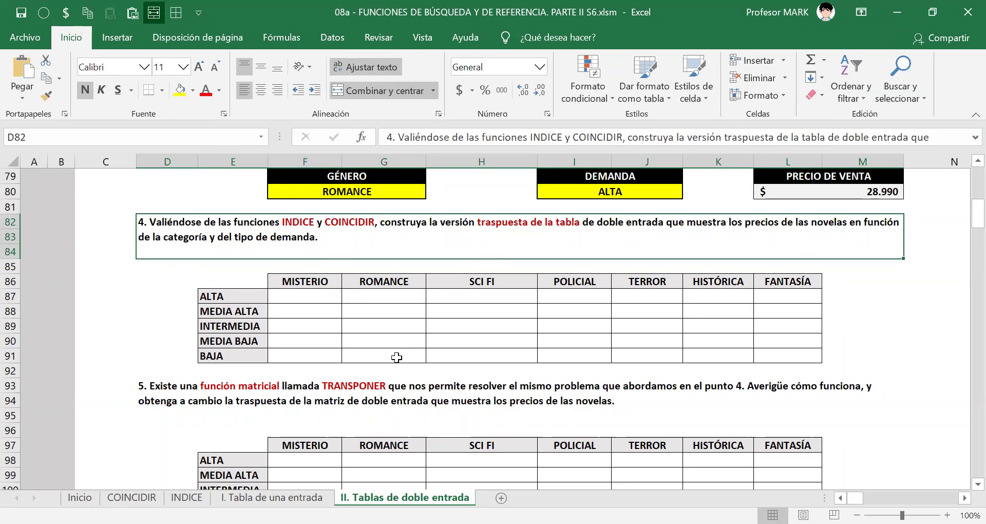
# - Compare the genre and demand headings of exercise 4's empty transposed table with those of the source price table
pyautogui.scroll(-3, 396, 357)
pyautogui.scroll(3, 396, 357)
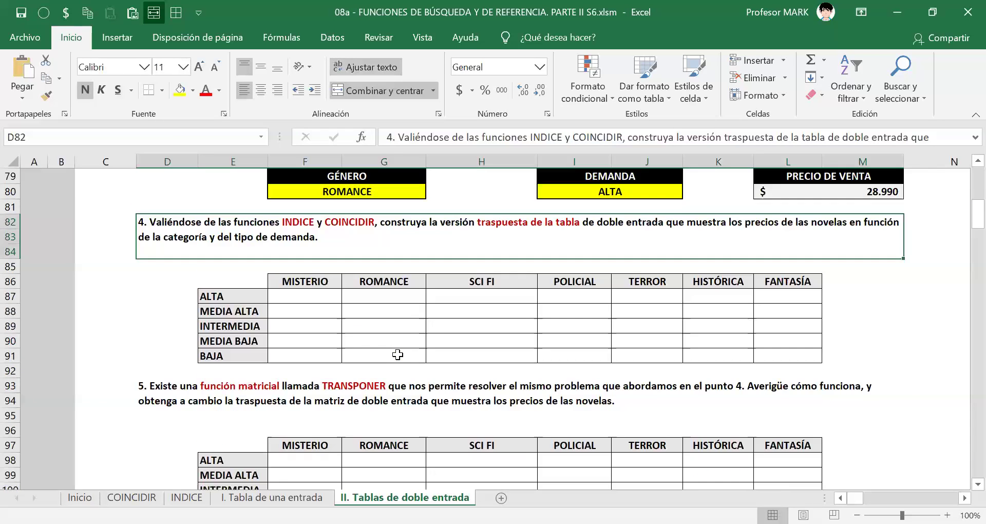
pyautogui.moveTo(278, 273); pyautogui.dragTo(811, 280)
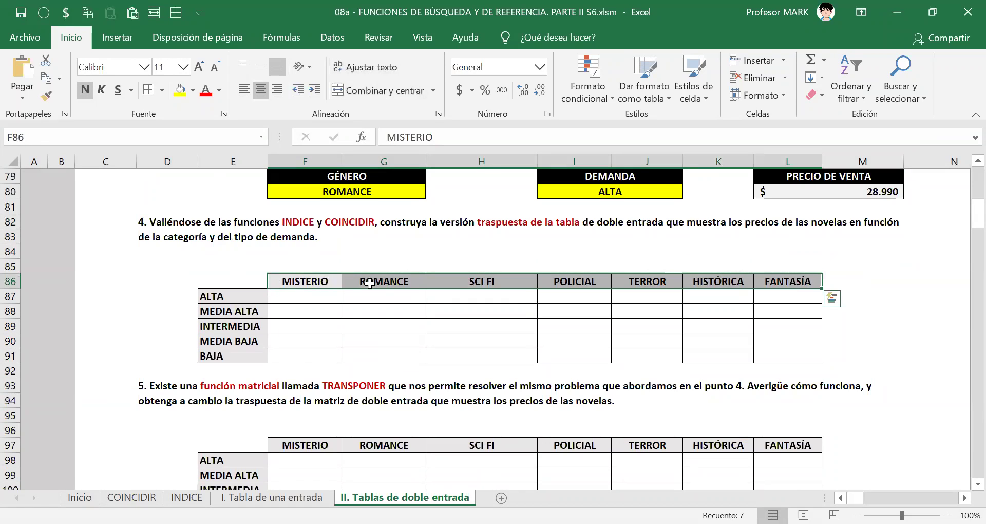
pyautogui.moveTo(212, 298); pyautogui.dragTo(219, 354)
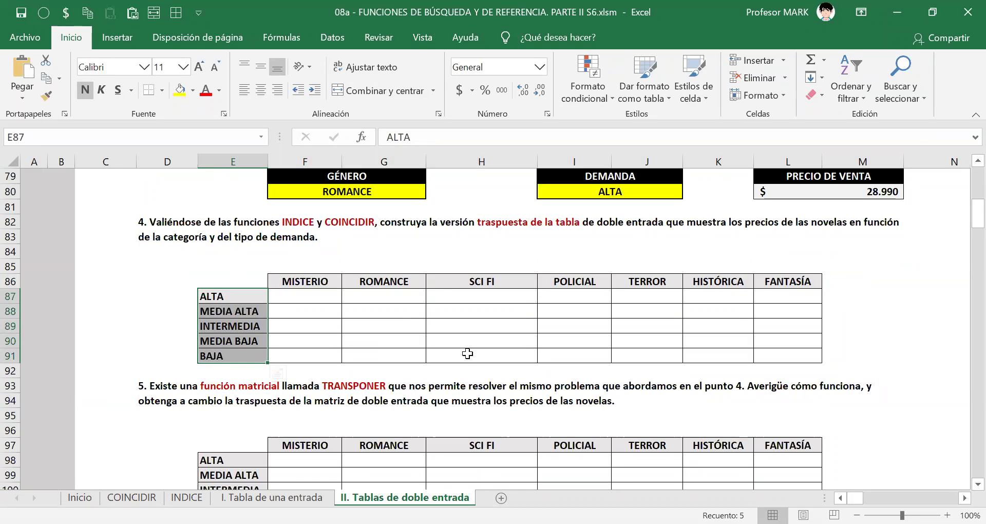
pyautogui.scroll(19, 466, 370)
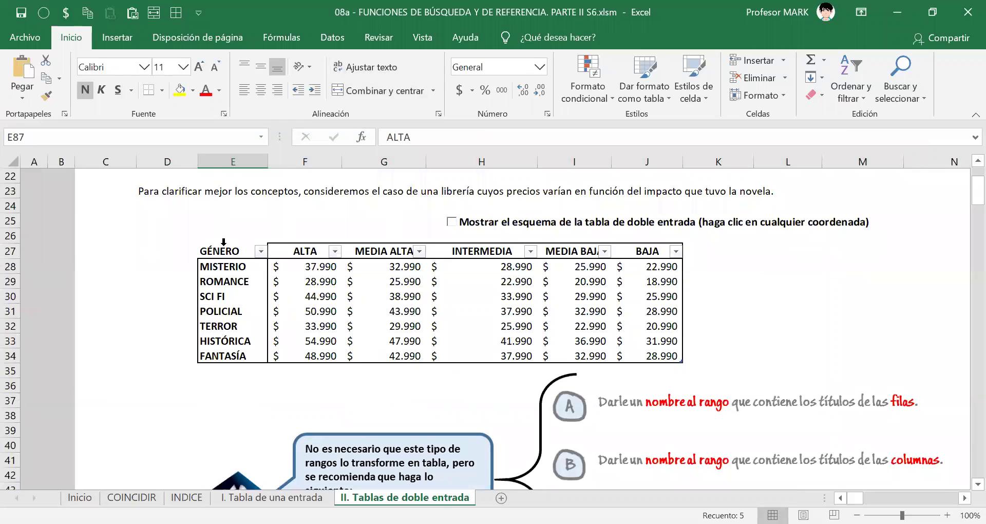
pyautogui.moveTo(298, 255); pyautogui.dragTo(667, 252)
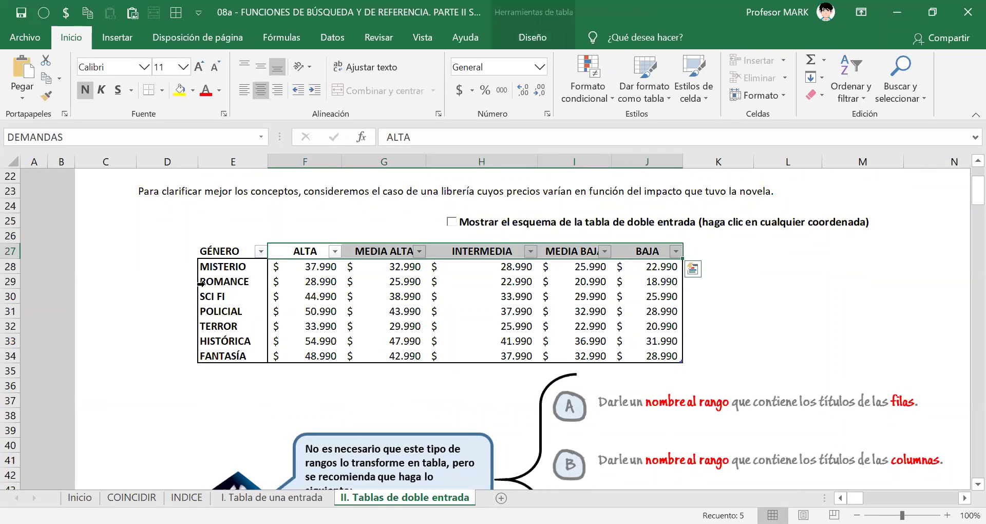
pyautogui.moveTo(235, 263); pyautogui.dragTo(234, 370)
pyautogui.moveTo(308, 250); pyautogui.dragTo(652, 253)
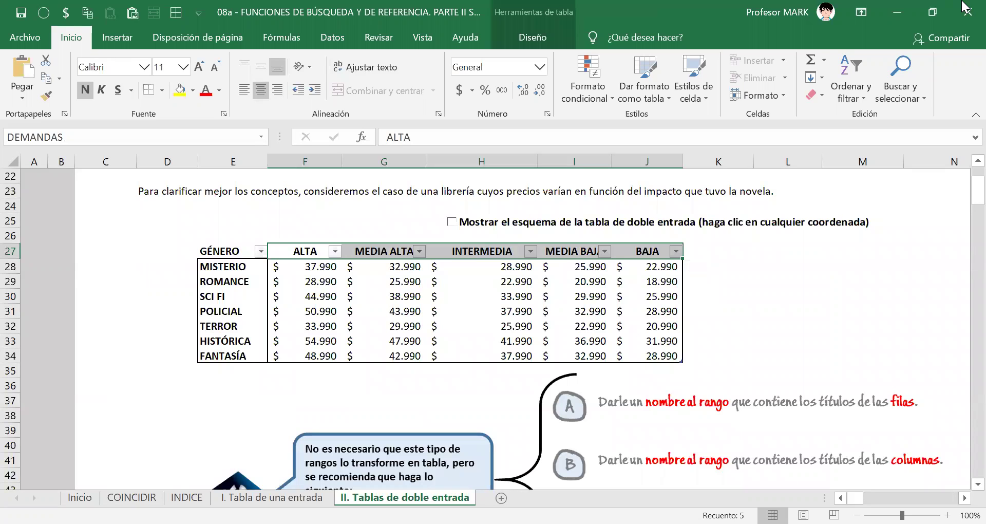
pyautogui.click(330, 266)
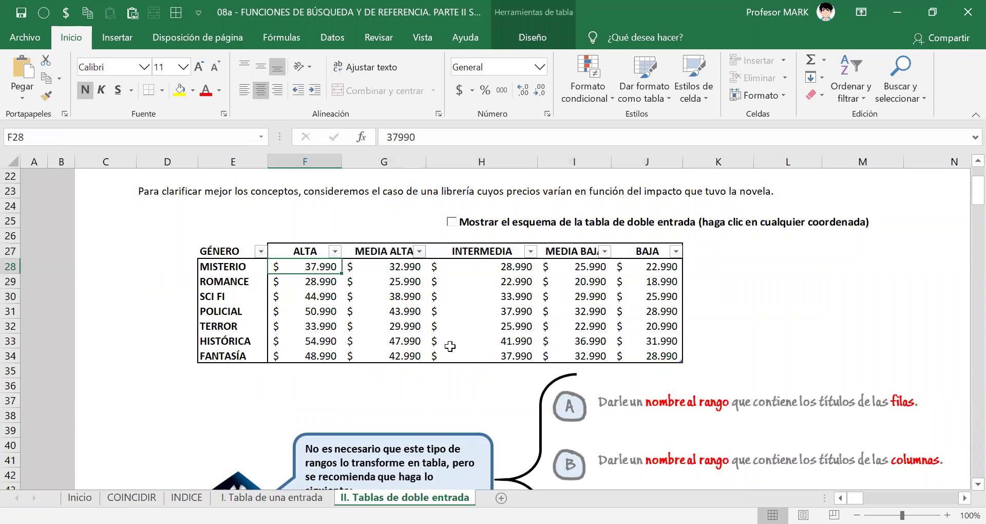
pyautogui.scroll(-19, 450, 346)
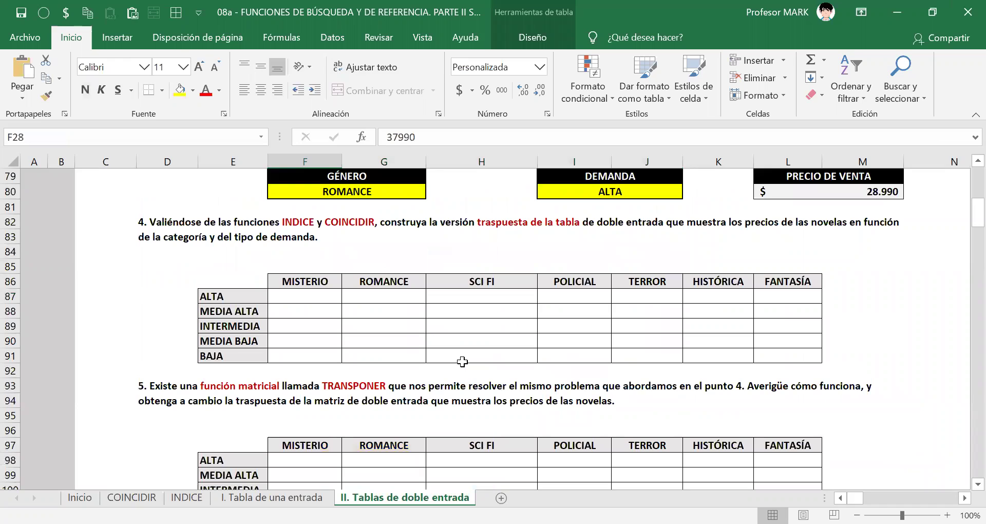
pyautogui.scroll(-1, 462, 362)
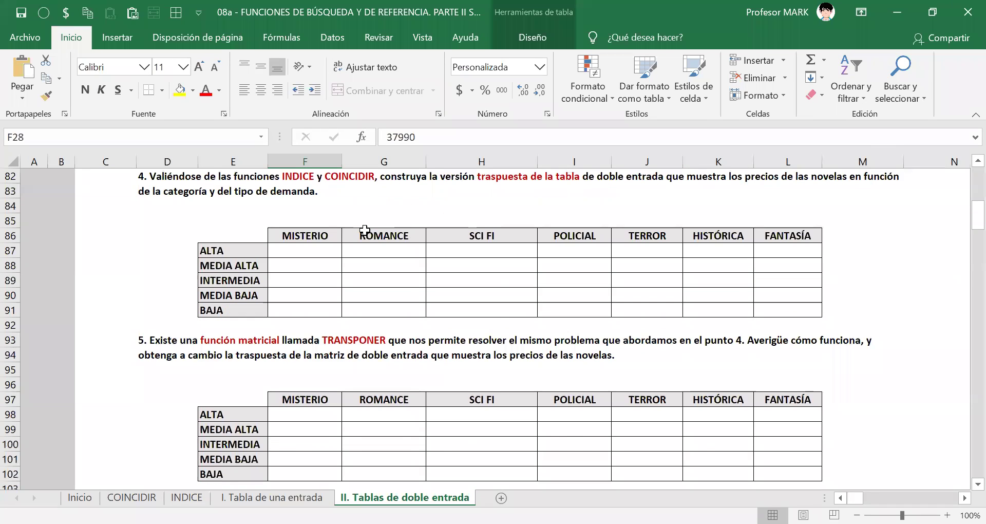
pyautogui.scroll(2, 360, 233)
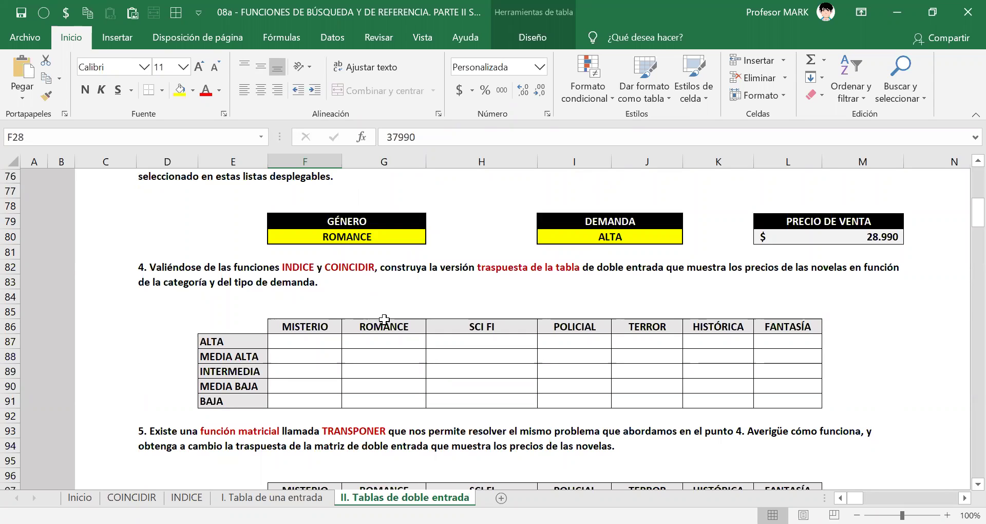
# - Review the source table's named ranges PRECIO_NOVELAS, GÉNERO and DEMANDAS by selecting the prices, genre titles and demand titles
pyautogui.scroll(13, 385, 319)
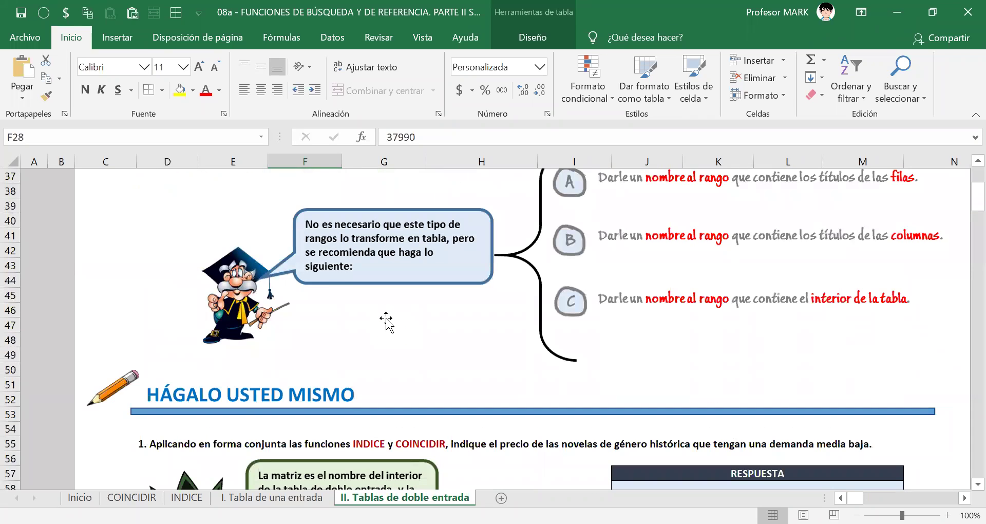
pyautogui.scroll(-5, 386, 321)
pyautogui.scroll(9, 385, 319)
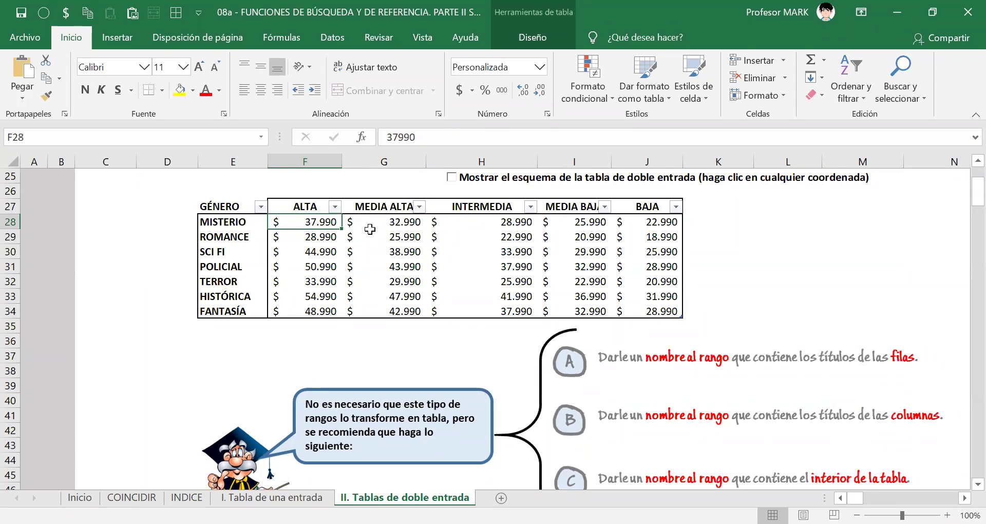
pyautogui.moveTo(314, 222); pyautogui.dragTo(662, 312)
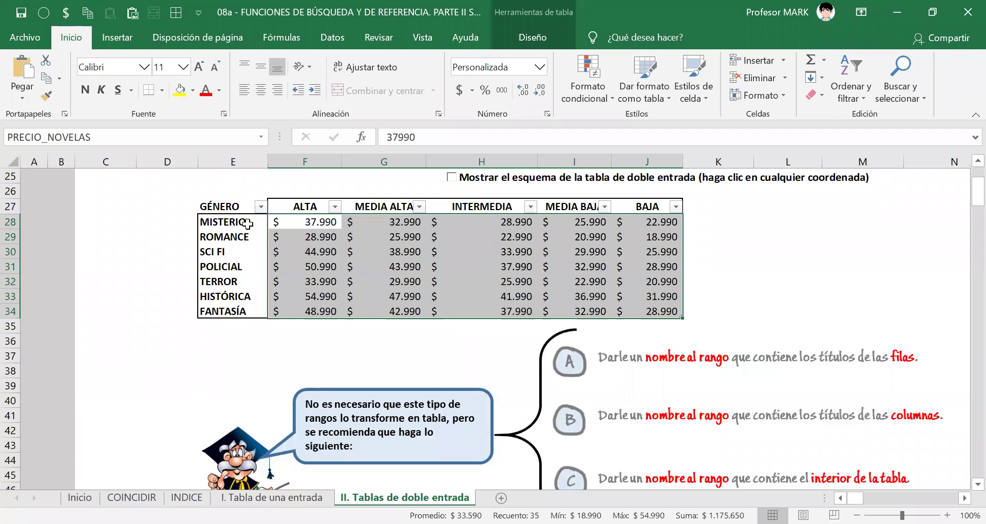
pyautogui.moveTo(248, 222); pyautogui.dragTo(241, 311)
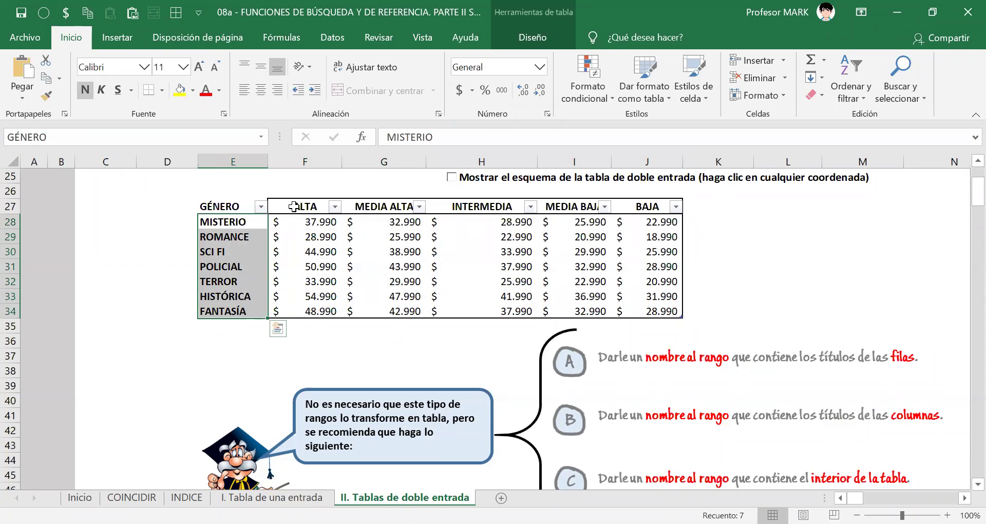
pyautogui.click(294, 206)
pyautogui.hotkey('ctrl', 'shift', 'Right')
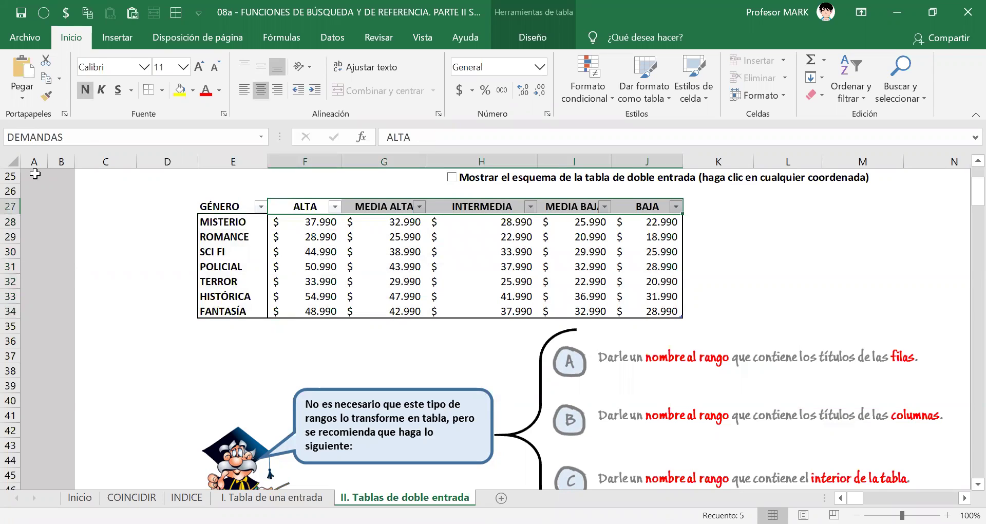
pyautogui.moveTo(242, 223); pyautogui.dragTo(257, 304)
pyautogui.moveTo(298, 208); pyautogui.dragTo(667, 226)
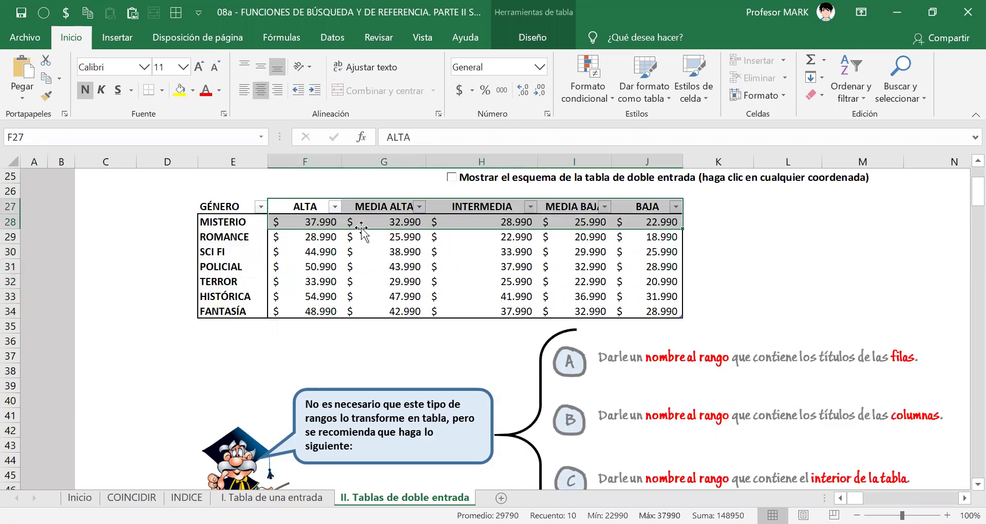
pyautogui.moveTo(327, 223); pyautogui.dragTo(649, 311)
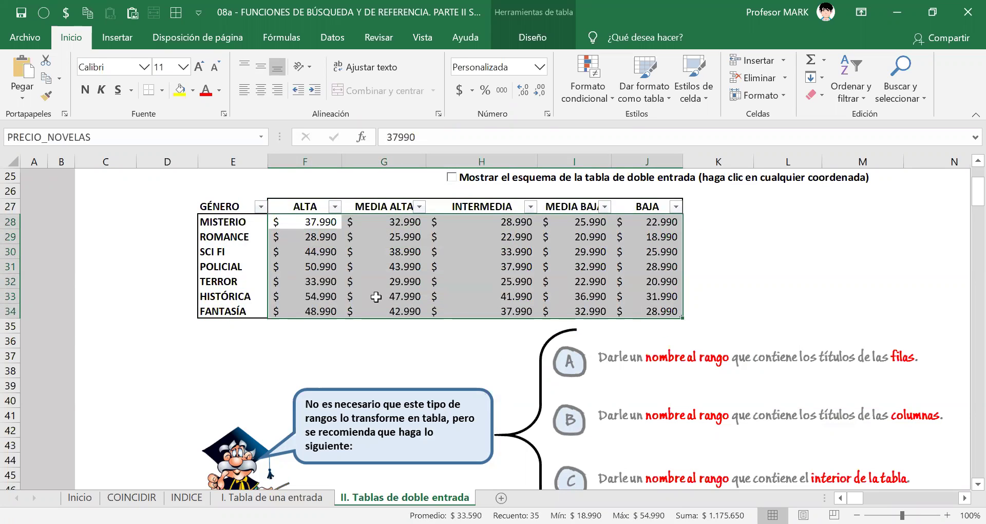
# - Start an INDICE formula in cell F87 of exercise 4's table with PRECIO_NOVELAS as its matrix
pyautogui.scroll(-20, 391, 298)
pyautogui.scroll(3, 393, 301)
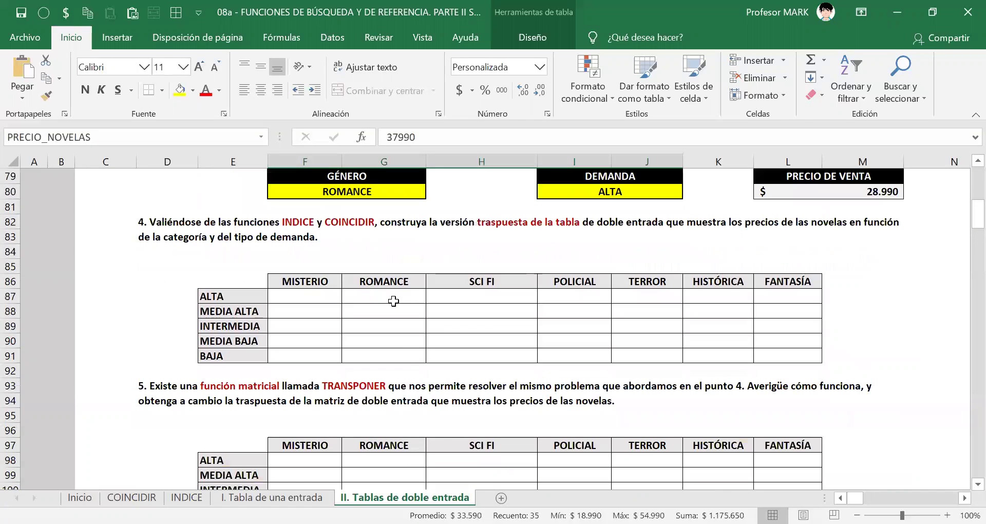
pyautogui.click(305, 296)
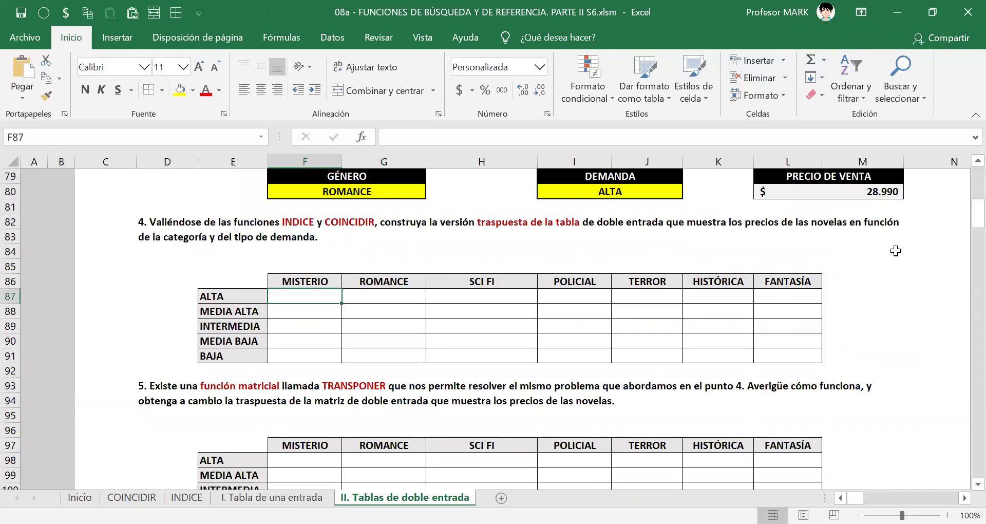
pyautogui.write('=in')
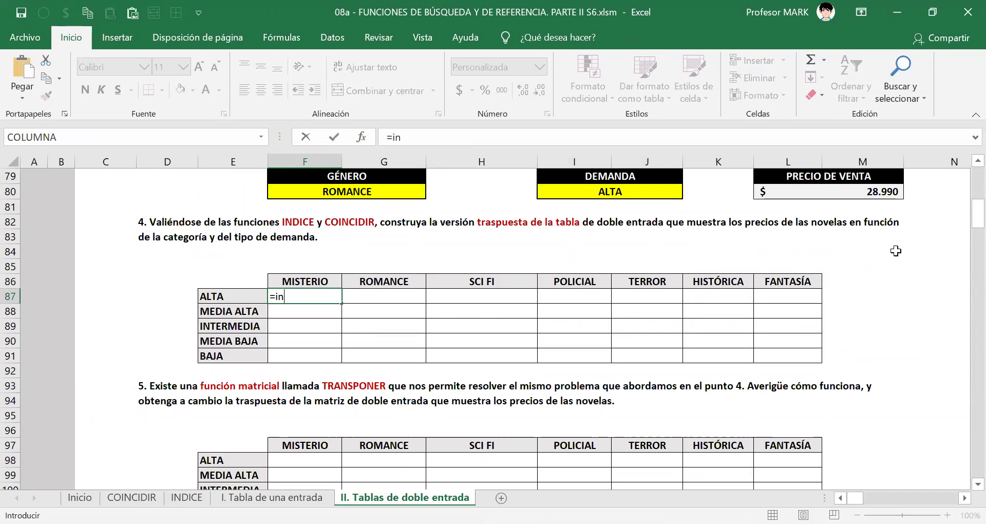
pyautogui.press('Tab')
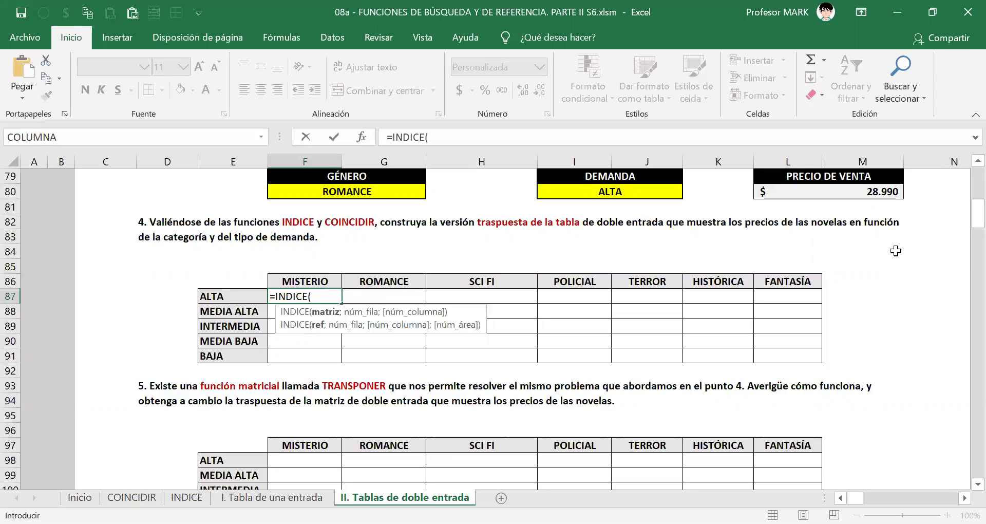
pyautogui.write('precio')
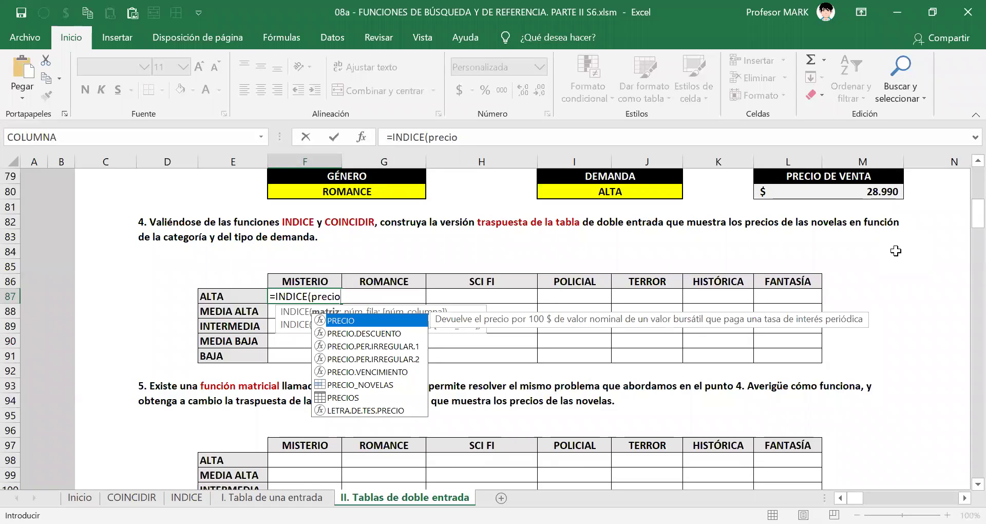
pyautogui.write('_NOVELAS')
pyautogui.press('Tab')
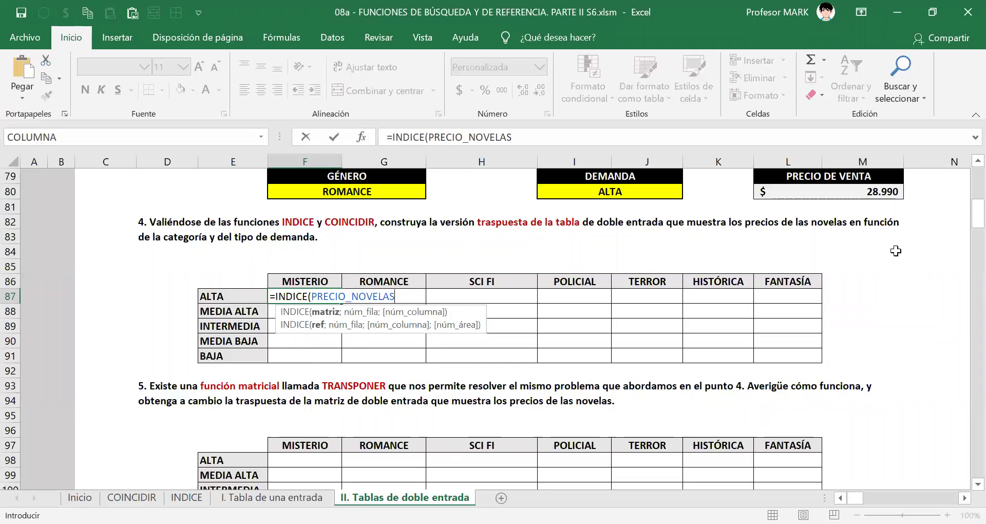
pyautogui.write(';')
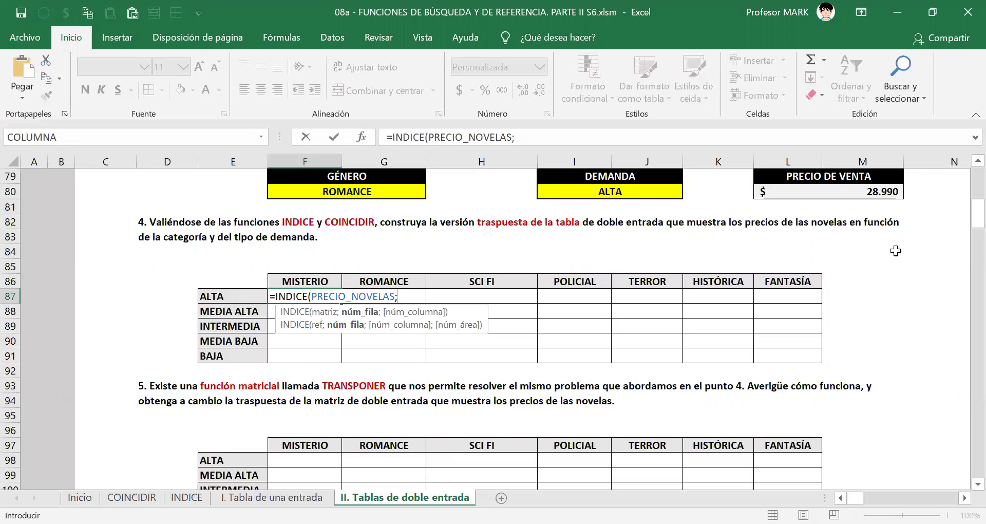
# - Enter COINCIDIR(F86;GÉNERO;0) as the row-number argument of the INDICE formula
pyautogui.write('coin')
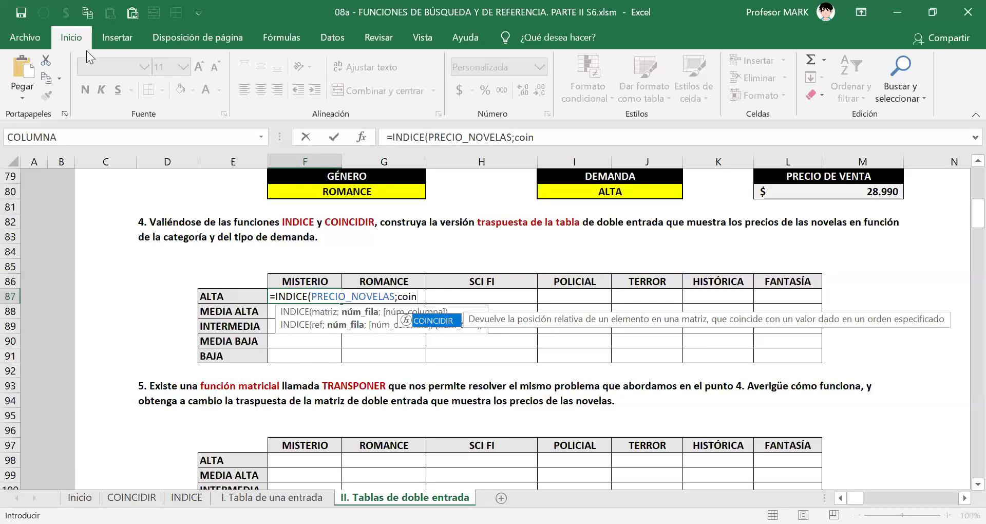
pyautogui.press('Tab')
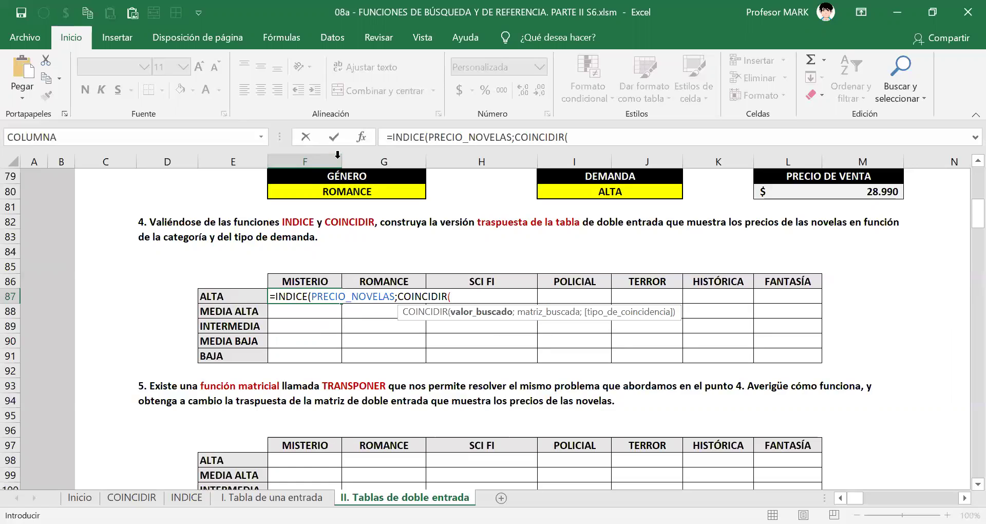
pyautogui.click(550, 345)
pyautogui.click(298, 281)
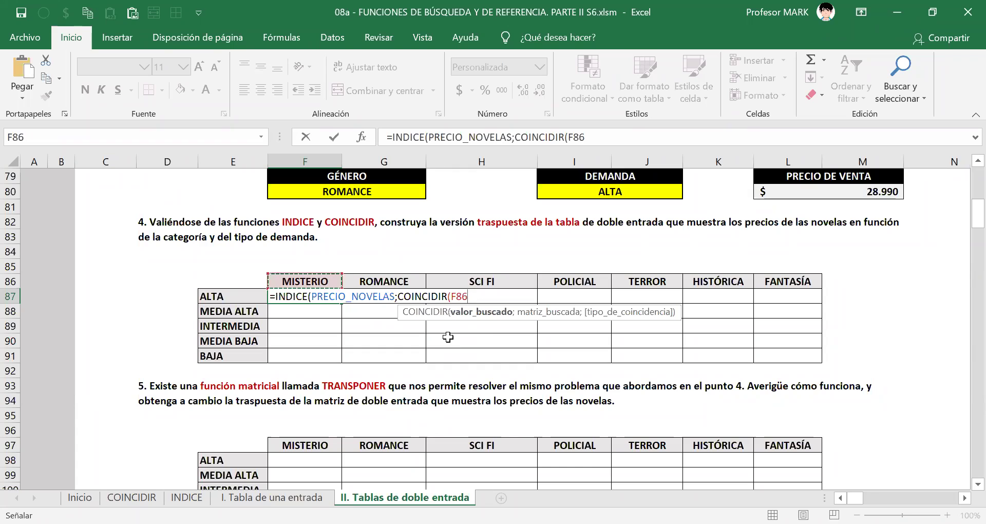
pyautogui.write(';')
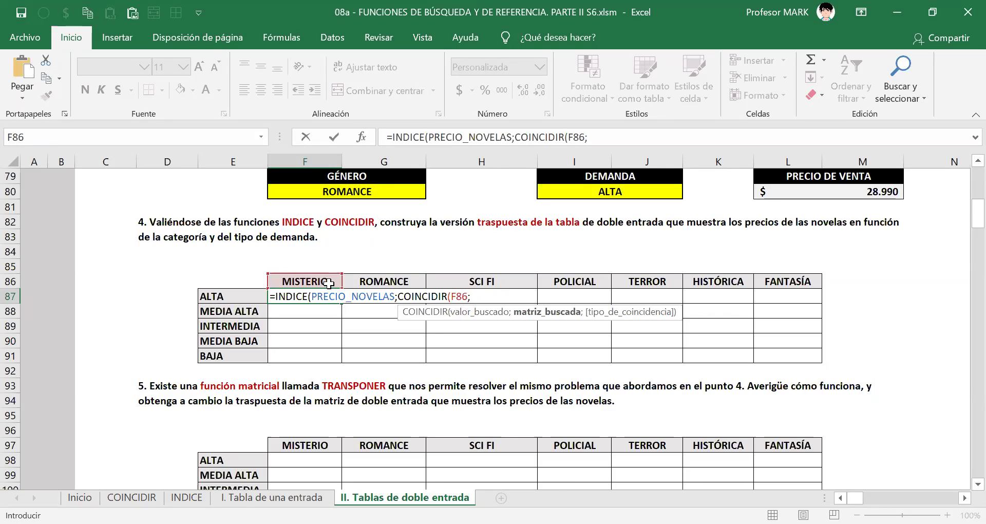
pyautogui.write('gén')
pyautogui.press('Tab')
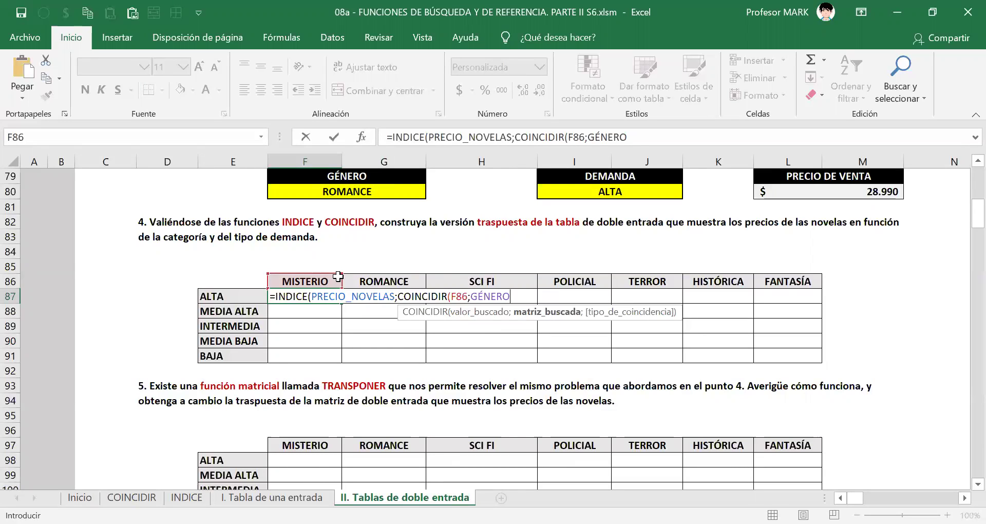
pyautogui.write(';0);')
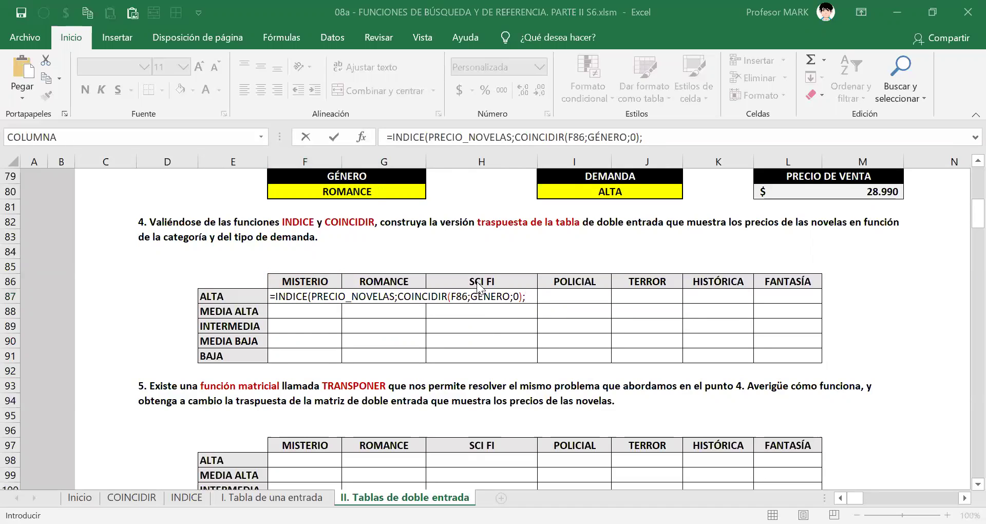
# - Begin a second COINCIDIR in F87's INDICE formula as the column-number argument, with E87 as its lookup value
pyautogui.click(532, 297)
pyautogui.write('COINCIDIR(')
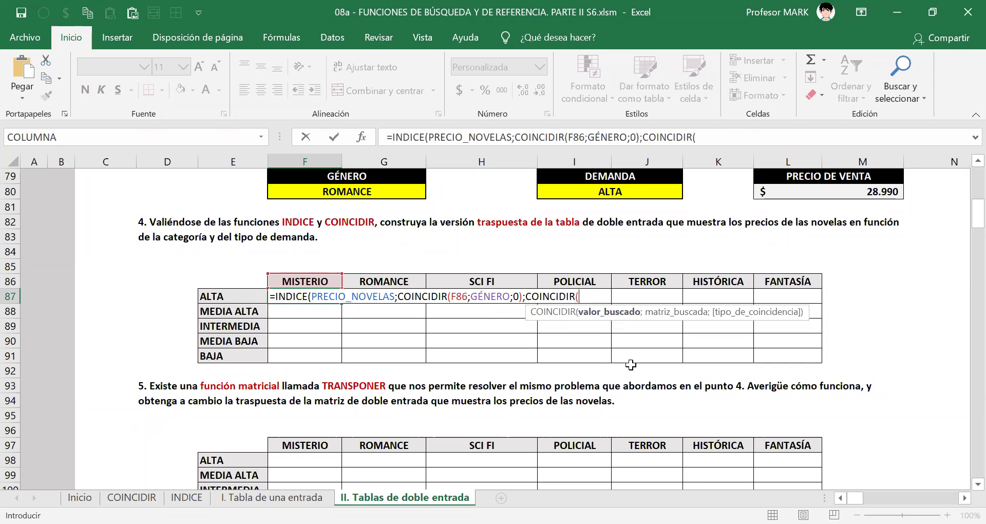
pyautogui.doubleClick(459, 296)
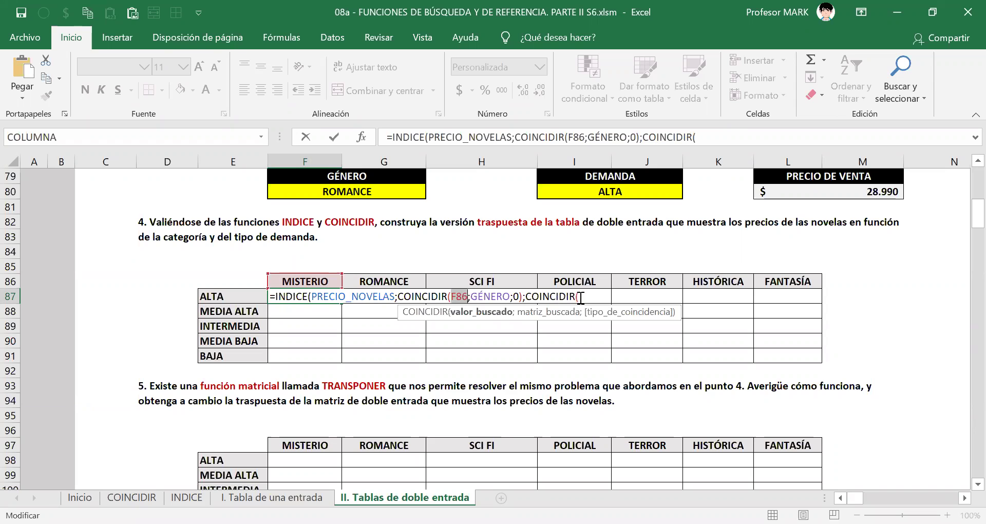
pyautogui.click(580, 297)
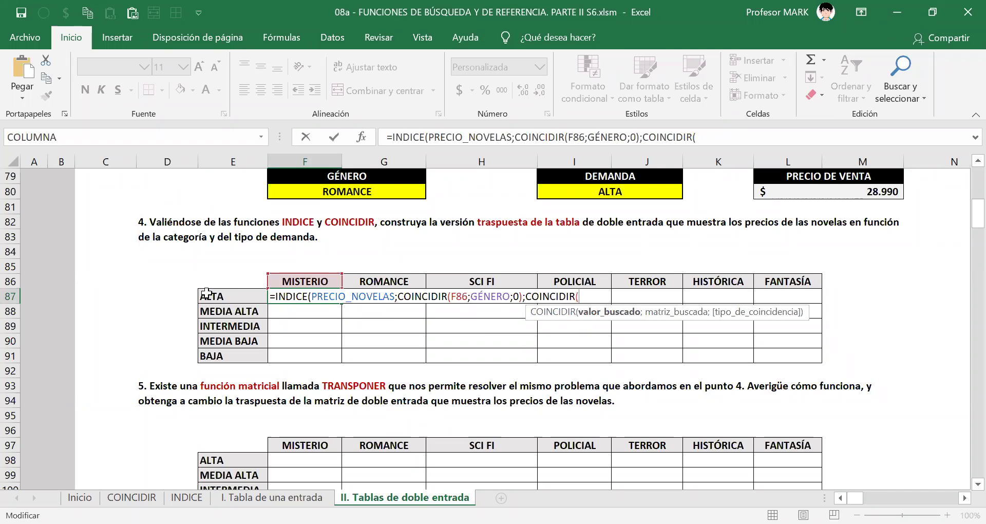
pyautogui.click(235, 297)
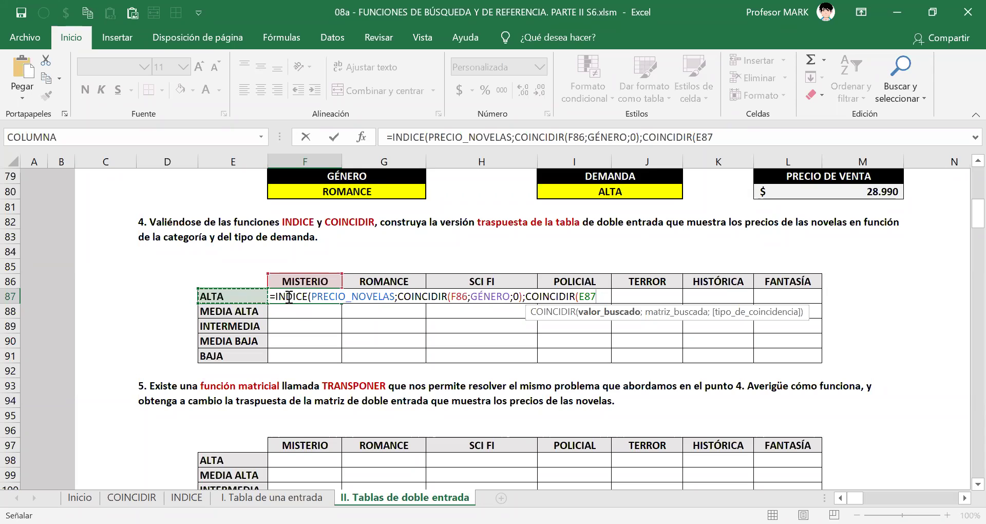
pyautogui.write(';')
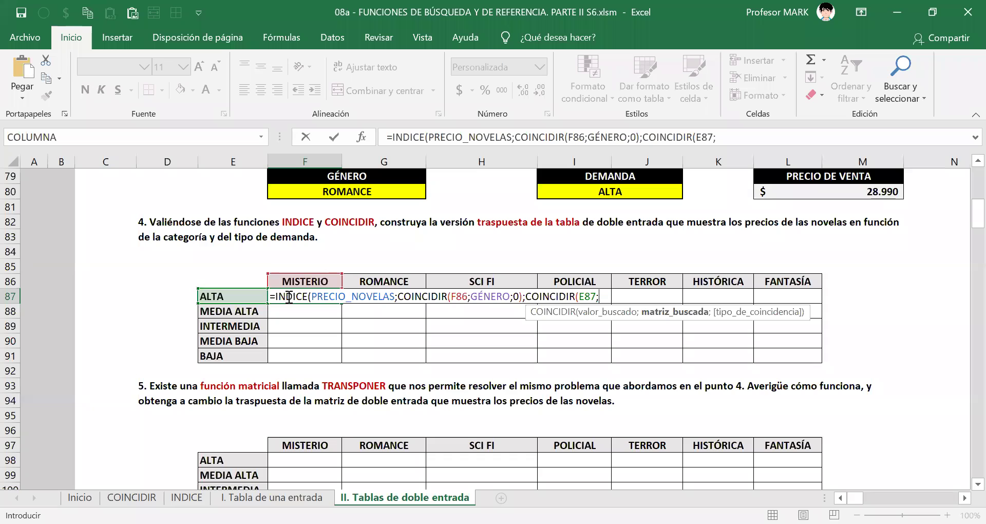
# - Complete the second COINCIDIR with DEMANDAS as lookup array and match type 0, and enter the finished INDICE formula in F87
pyautogui.write('DEMANDAS')
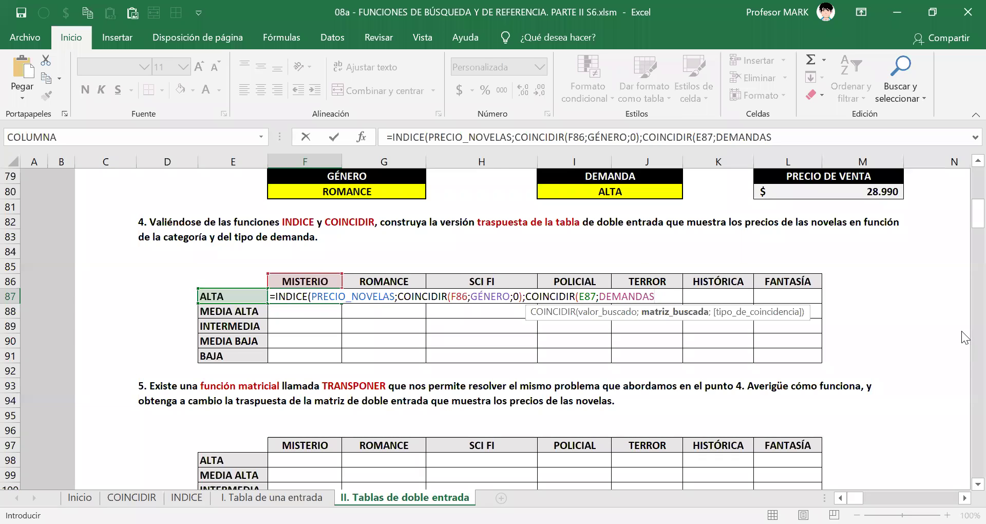
pyautogui.write(';0')
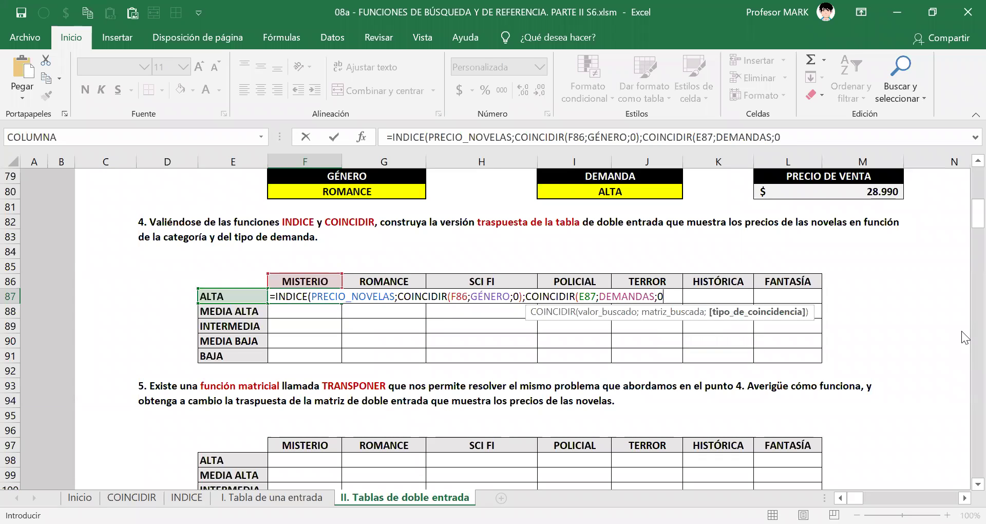
pyautogui.write(')')
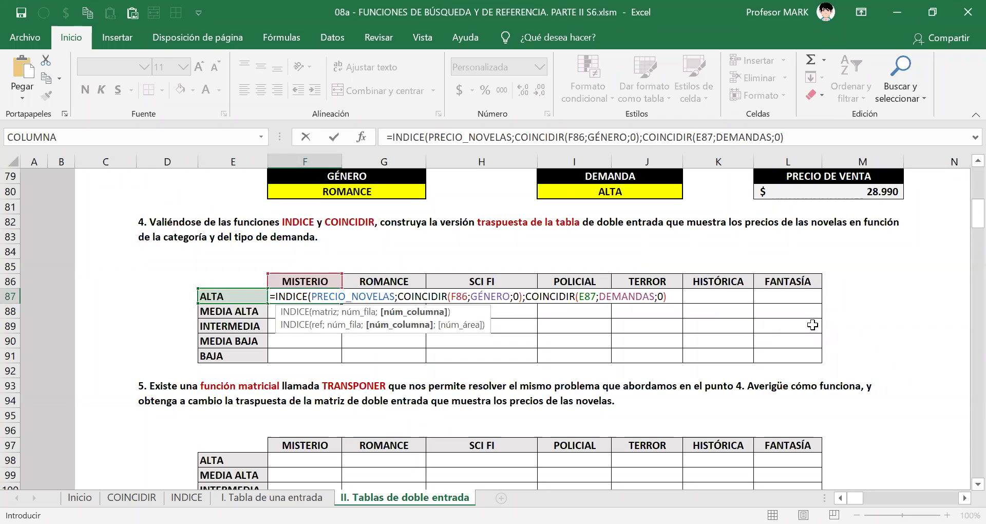
pyautogui.write(')')
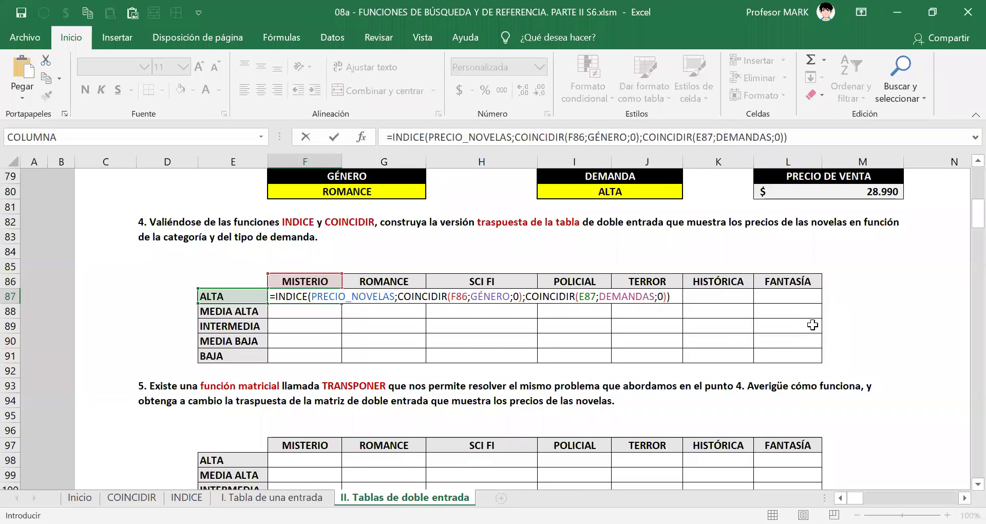
pyautogui.moveTo(670, 297); pyautogui.dragTo(247, 299)
pyautogui.press('Return')
pyautogui.press('Up')
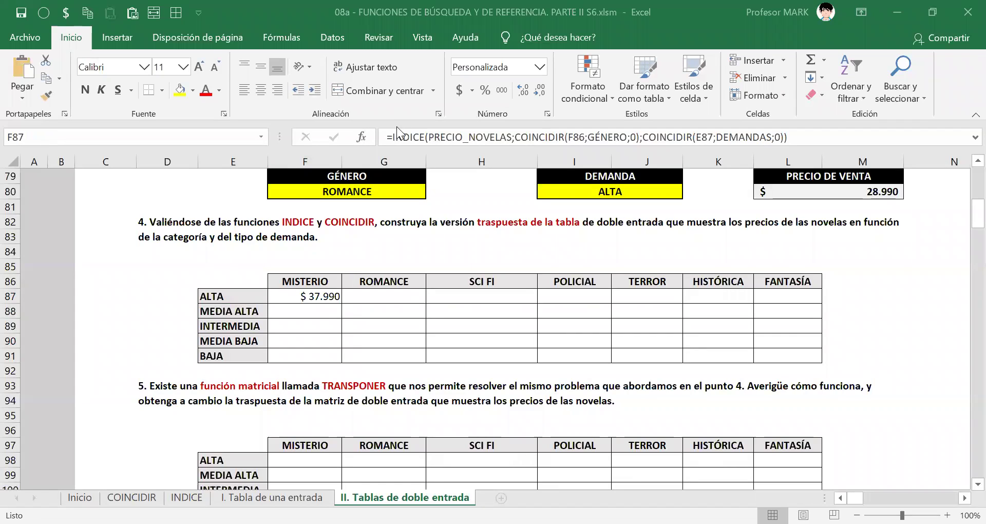
# - Review the PRECIO_NOVELAS matrix and the F86 lookup value inside the INDICE formula of cell F87
pyautogui.doubleClick(311, 300)
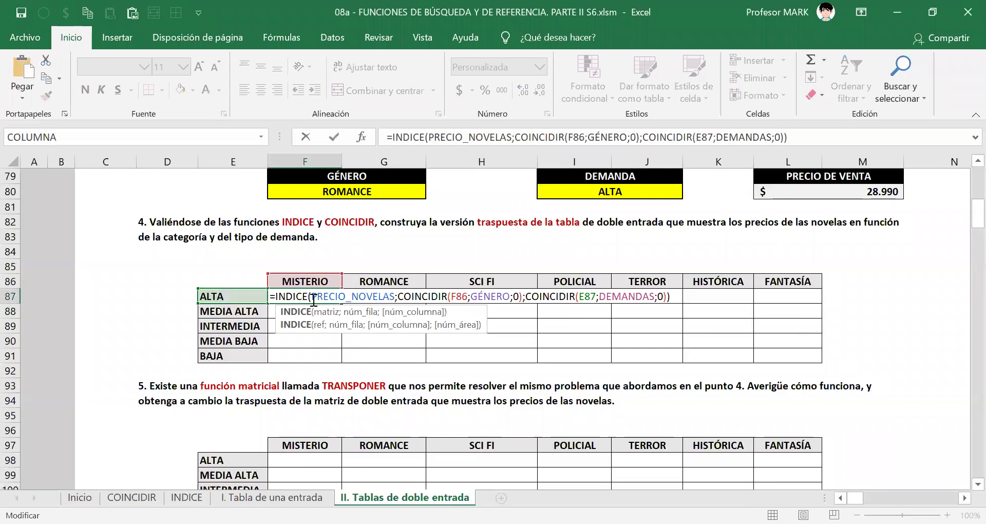
pyautogui.moveTo(312, 296); pyautogui.dragTo(384, 293)
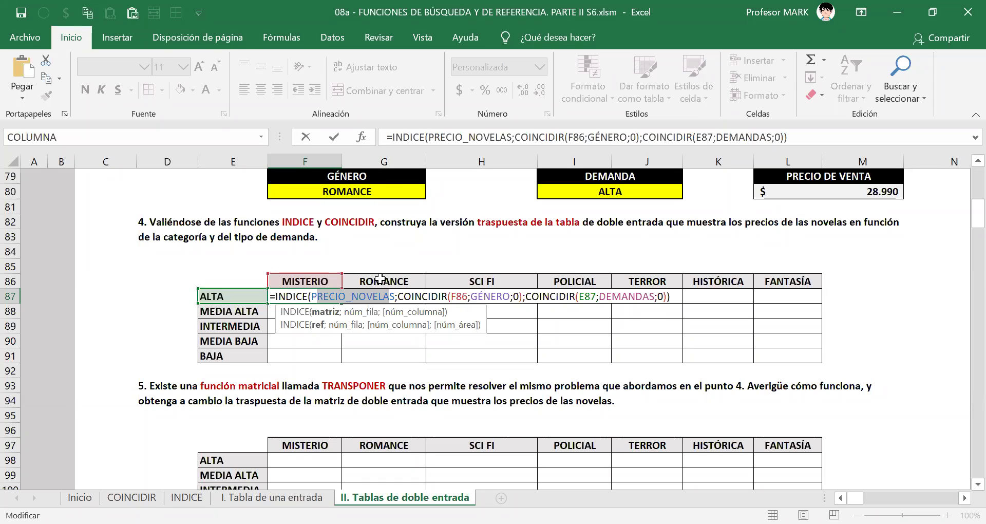
pyautogui.click(434, 300)
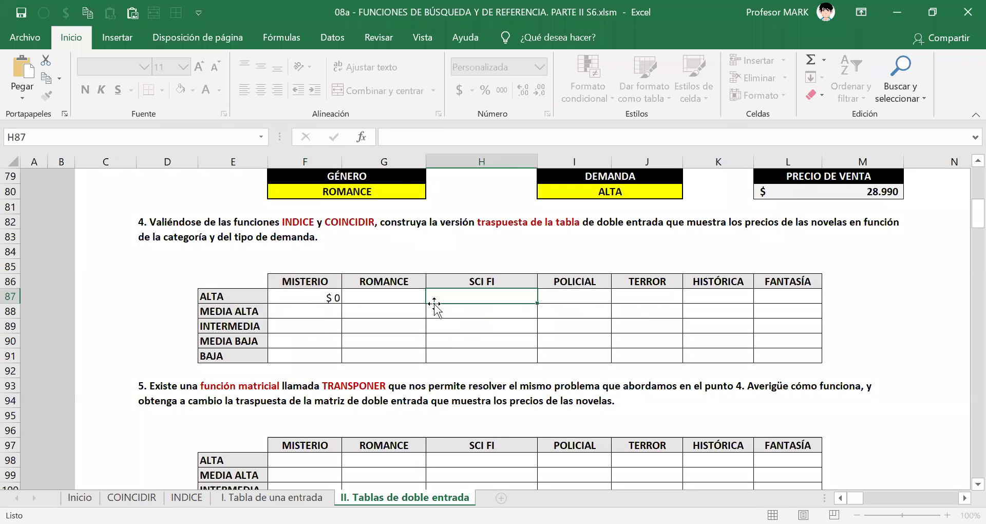
pyautogui.doubleClick(324, 299)
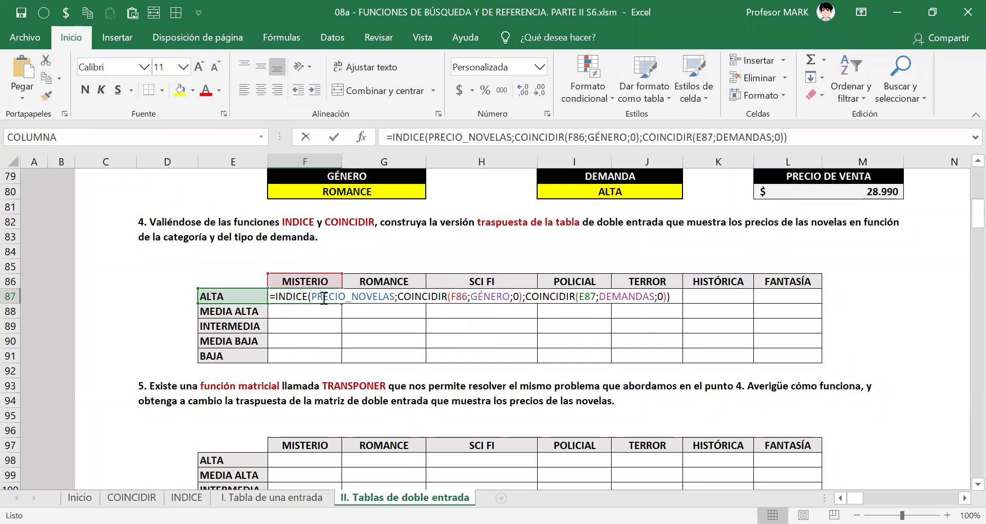
pyautogui.click(456, 296)
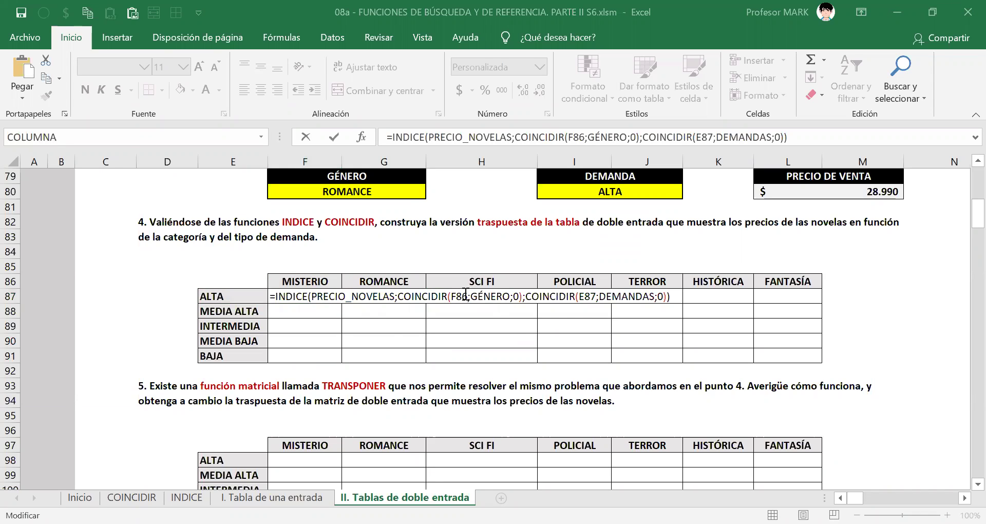
pyautogui.click(466, 295)
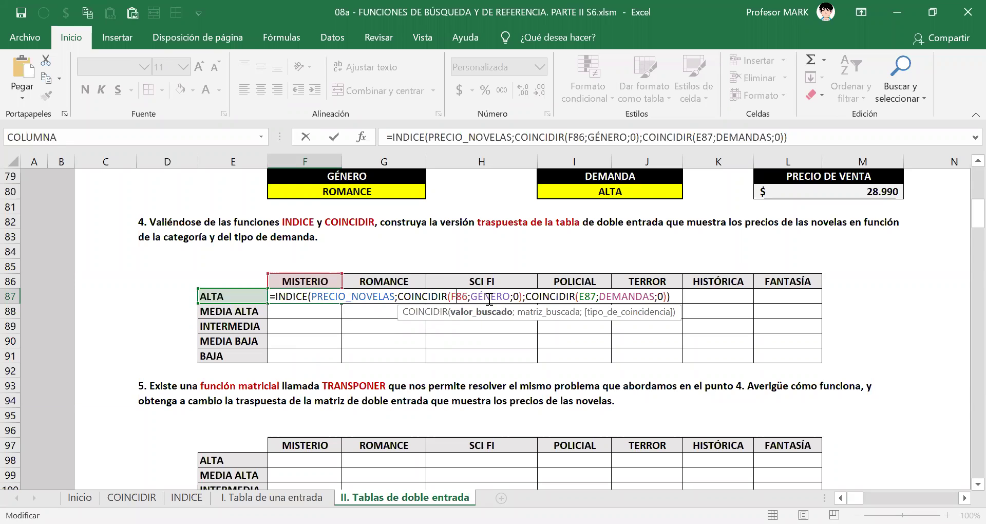
# - Compare the ranges referenced by F87's formula with the source price table, and close the formula unchanged
pyautogui.scroll(2, 276, 291)
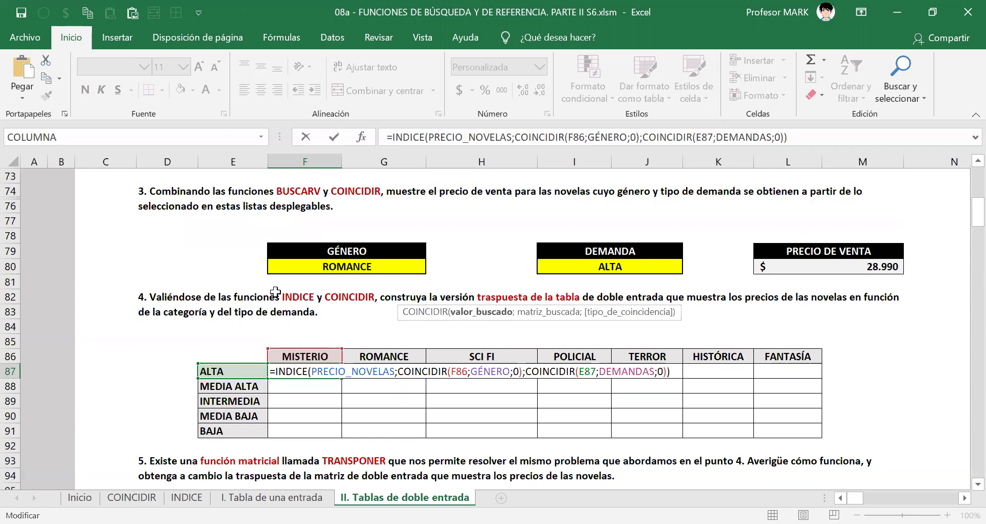
pyautogui.scroll(17, 275, 291)
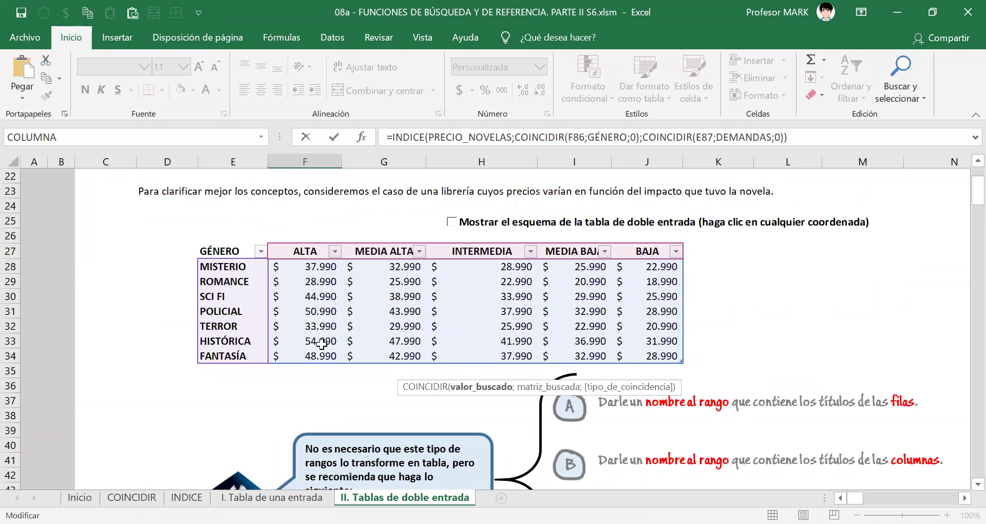
pyautogui.scroll(-5, 467, 324)
pyautogui.scroll(-11, 476, 325)
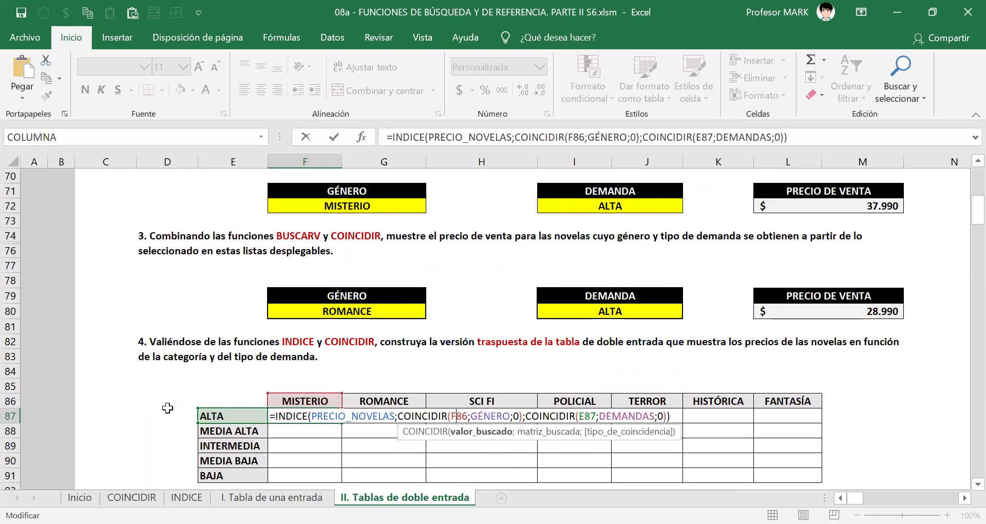
pyautogui.scroll(-1, 175, 405)
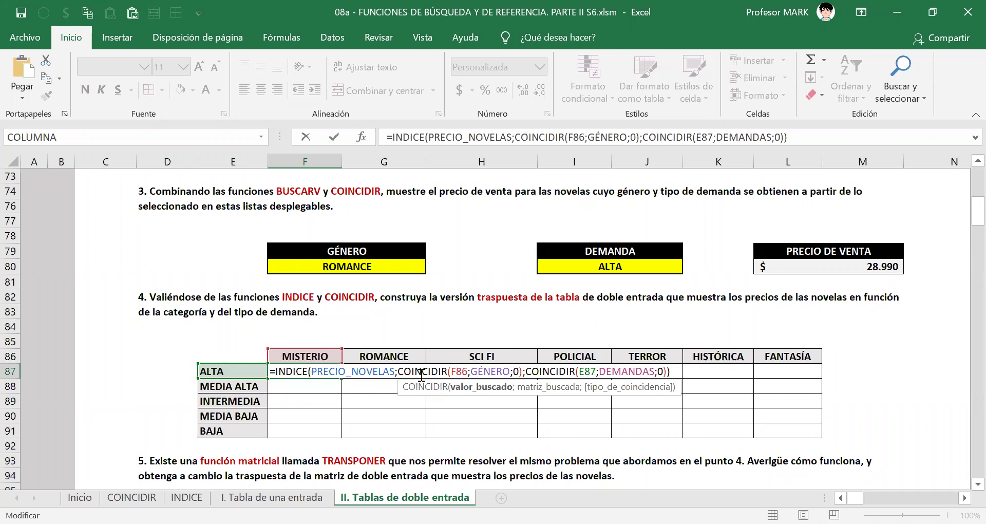
pyautogui.scroll(-2, 422, 376)
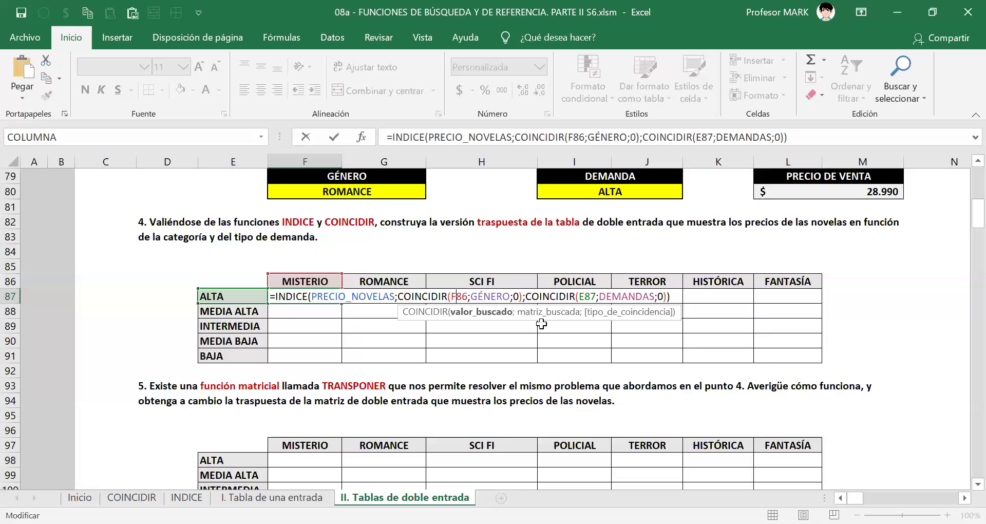
pyautogui.press('Return')
pyautogui.press('Up')
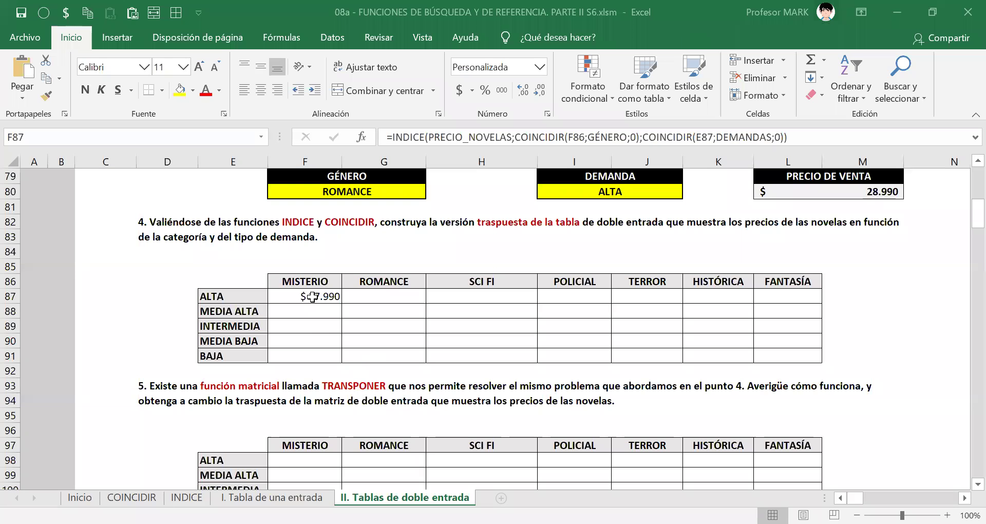
# - Examine the formula's matrix argument against the source price table's rows and columns, and highlight its row-number argument
pyautogui.click(312, 298)
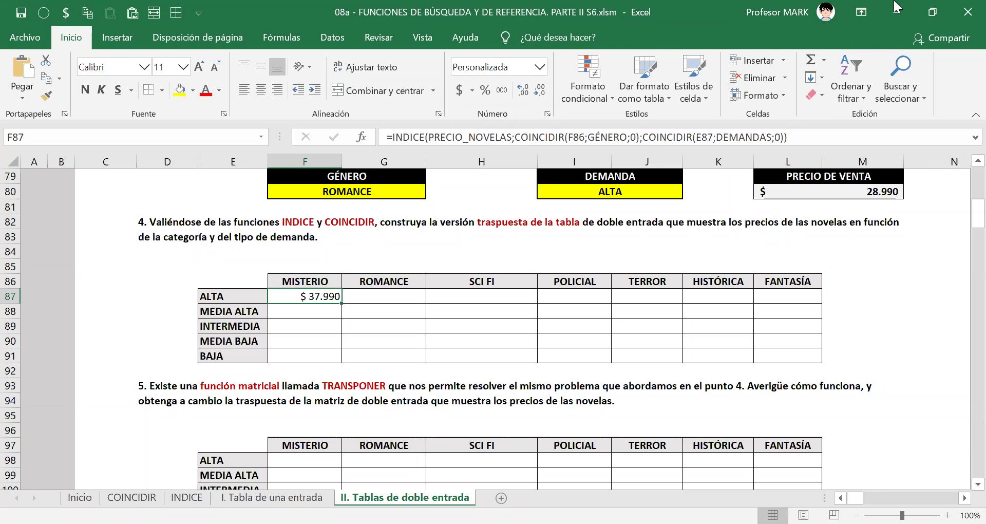
pyautogui.doubleClick(315, 297)
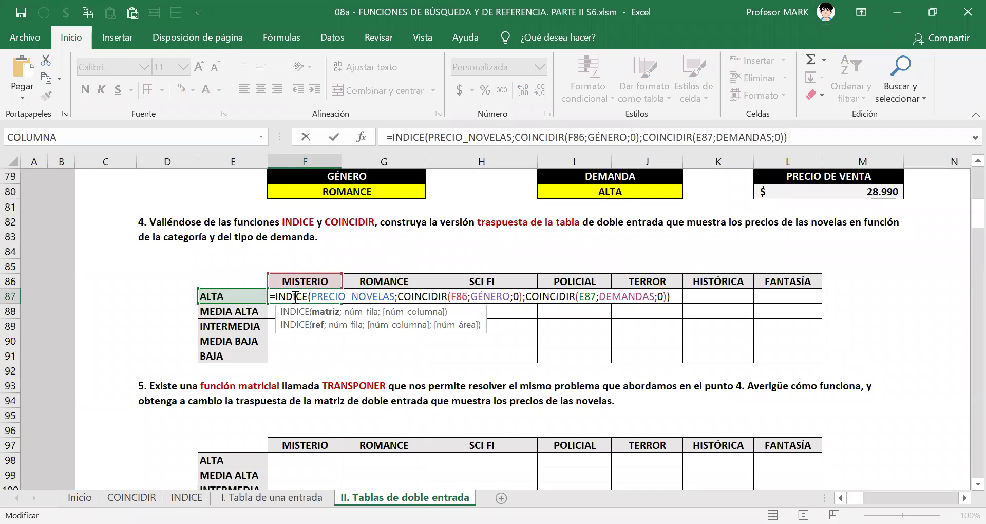
pyautogui.click(325, 311)
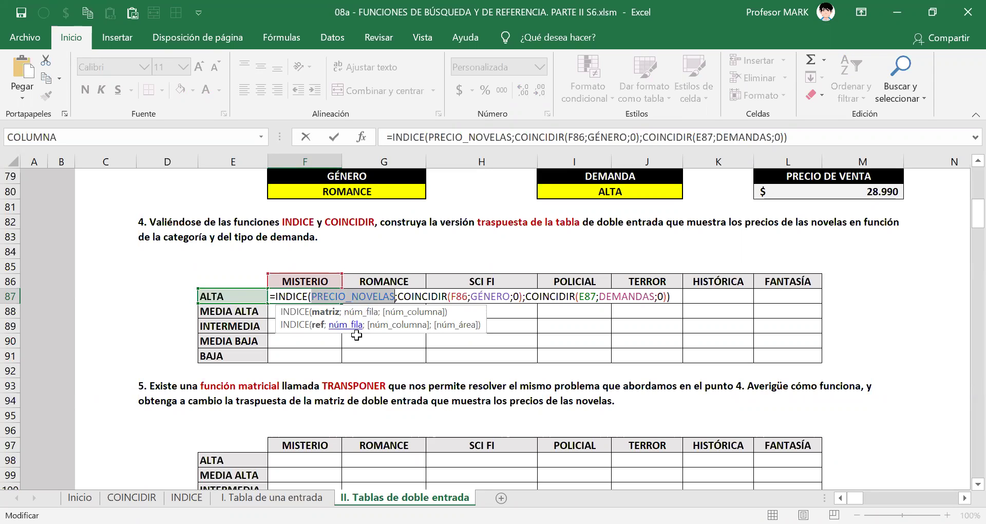
pyautogui.scroll(18, 352, 282)
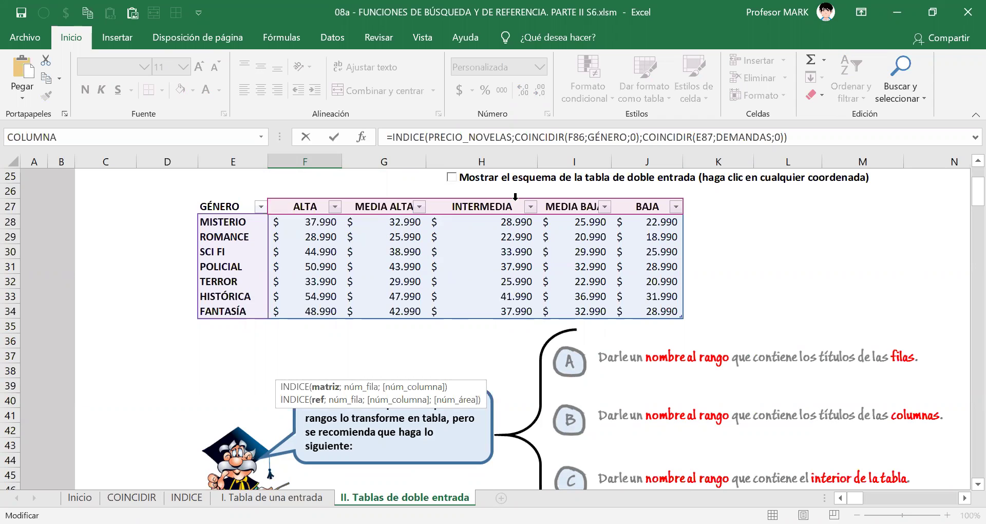
pyautogui.scroll(-3, 408, 322)
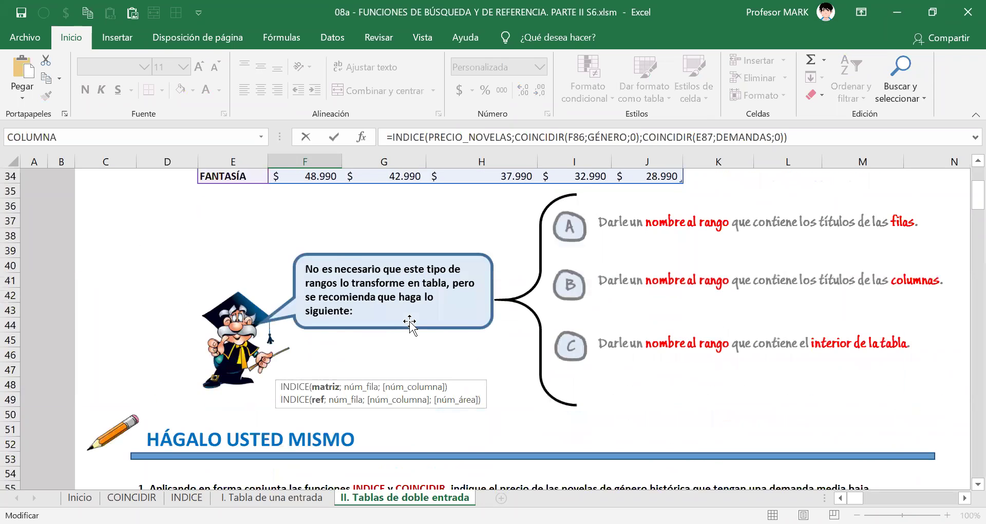
pyautogui.scroll(-9, 408, 323)
pyautogui.scroll(3, 408, 322)
pyautogui.scroll(-3, 408, 322)
pyautogui.scroll(-2, 407, 327)
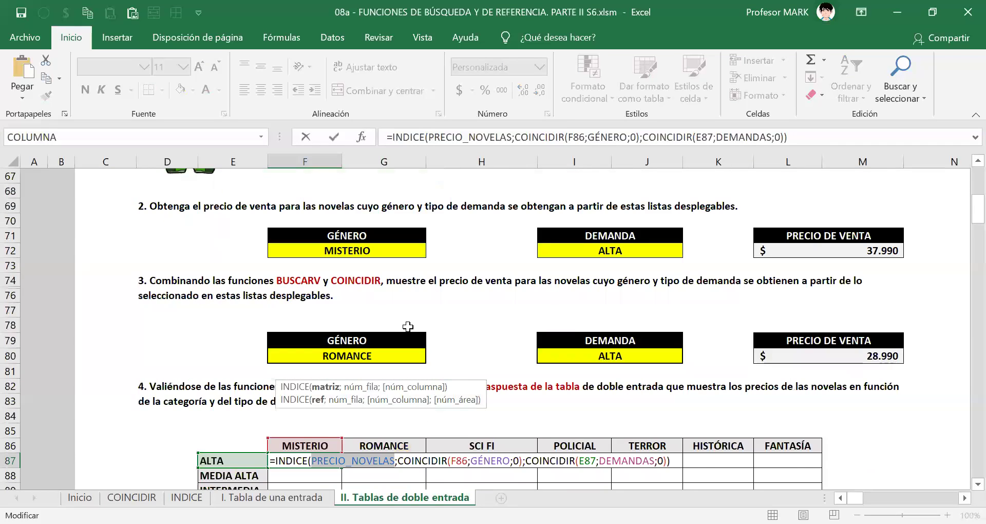
pyautogui.scroll(-2, 363, 396)
pyautogui.click(361, 386)
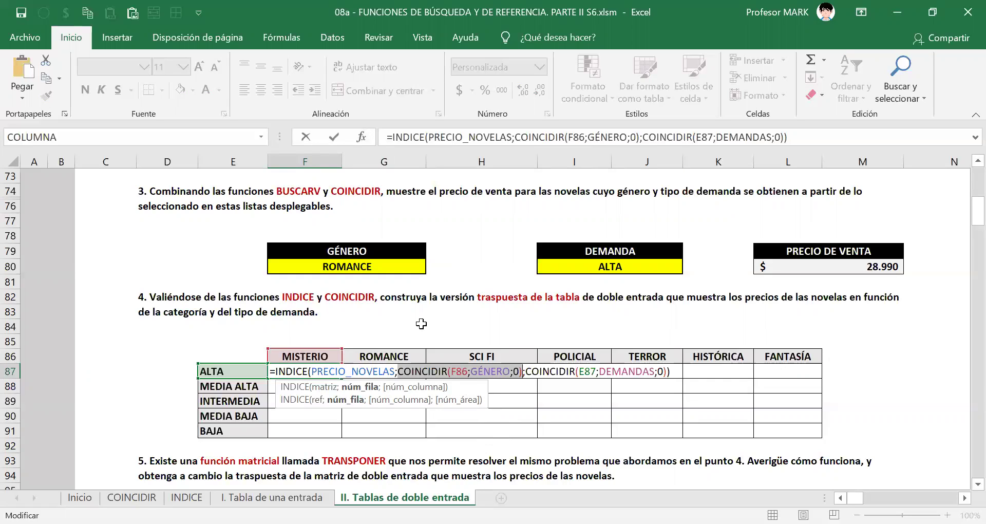
# - Circle the genre headings in row 86 with red ink, mark MISTERIO, and clear the annotations
pyautogui.click(881, 5)
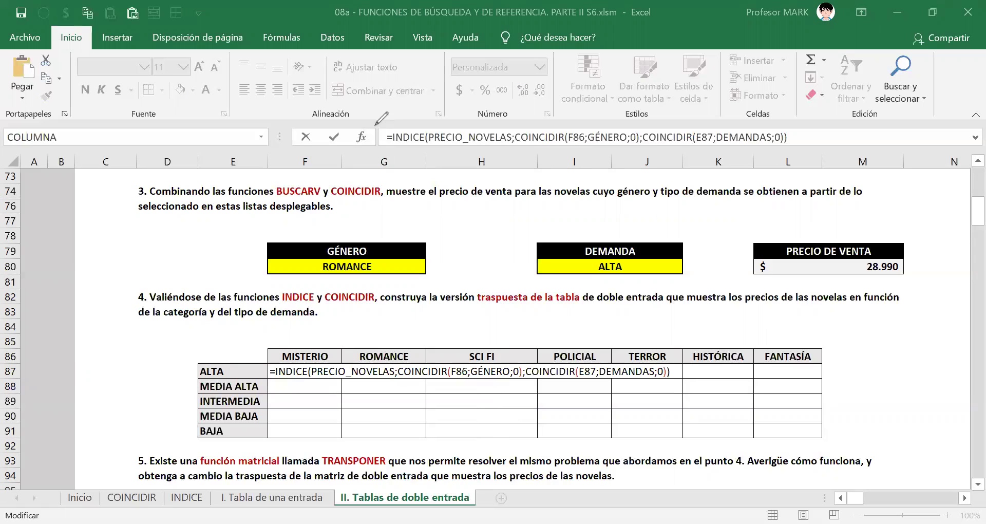
pyautogui.moveTo(296, 339)
pyautogui.mouseDown()
pyautogui.moveTo(278, 341)
pyautogui.moveTo(273, 360)
pyautogui.moveTo(646, 371)
pyautogui.moveTo(750, 366)
pyautogui.moveTo(820, 339)
pyautogui.moveTo(618, 330)
pyautogui.moveTo(294, 339)
pyautogui.mouseUp()
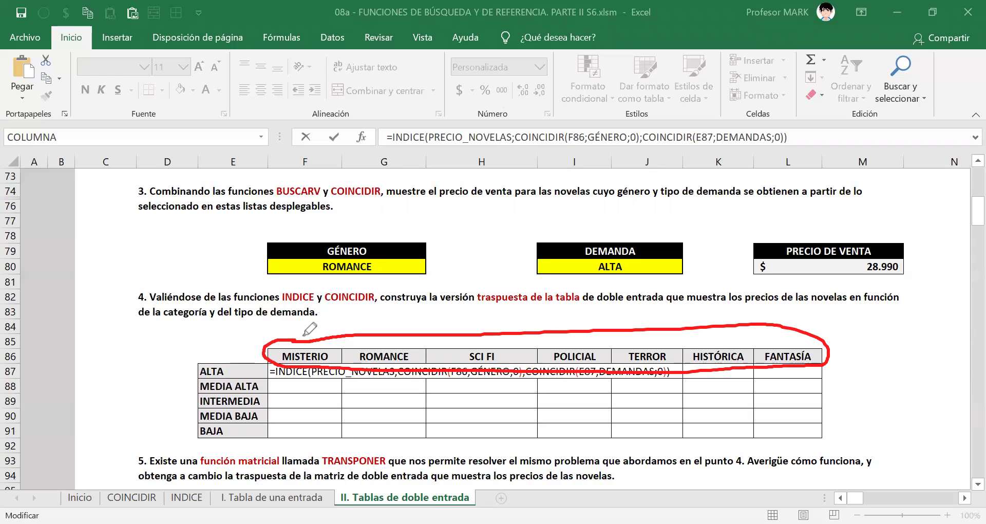
pyautogui.moveTo(276, 354); pyautogui.dragTo(335, 356)
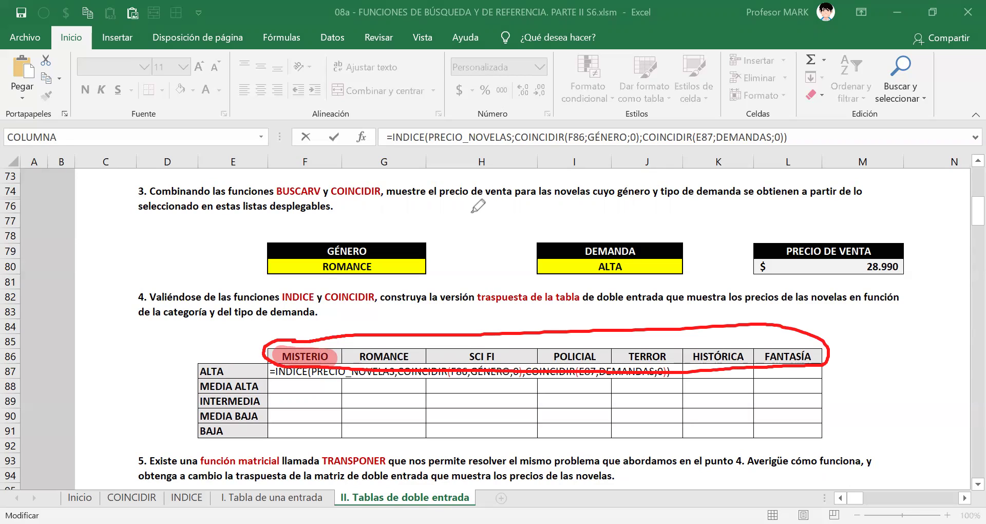
pyautogui.hotkey('ctrl', 'shift', '7')
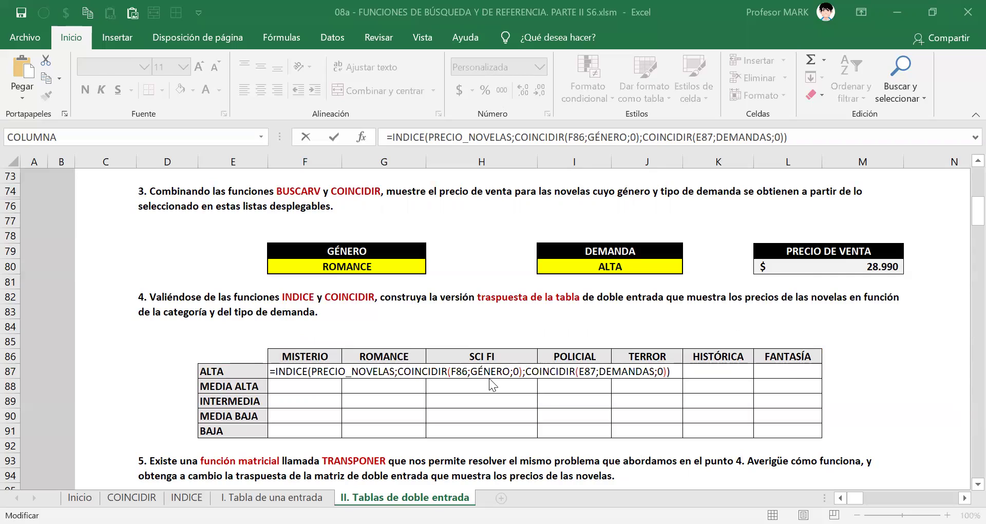
# - Examine the F86 and GÉNERO arguments of the first COINCIDIR in F87's formula against the source price table
pyautogui.click(461, 371)
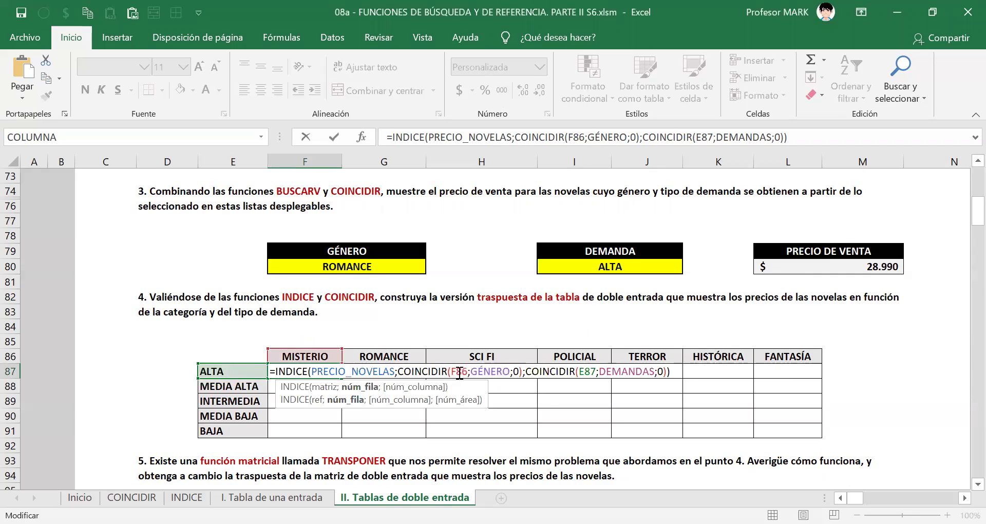
pyautogui.click(459, 371)
pyautogui.click(483, 371)
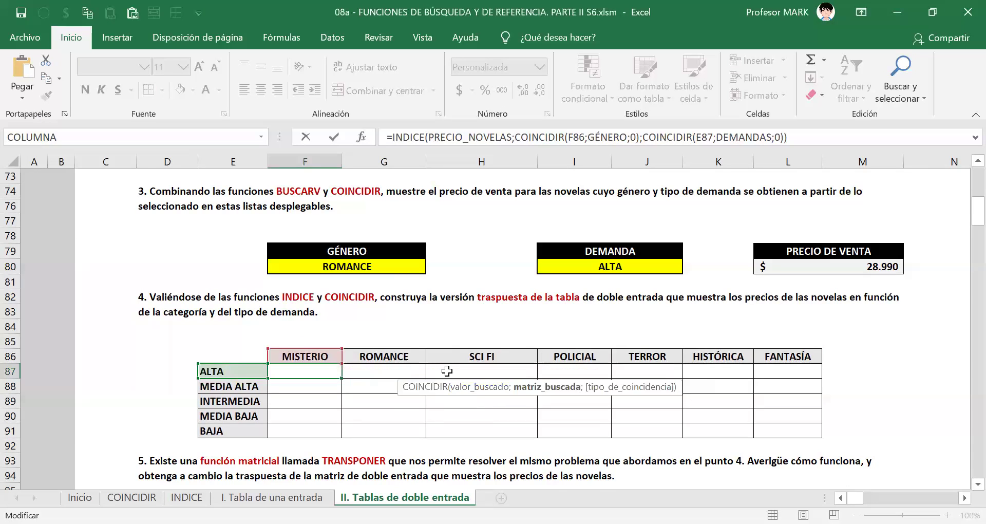
pyautogui.scroll(18, 447, 370)
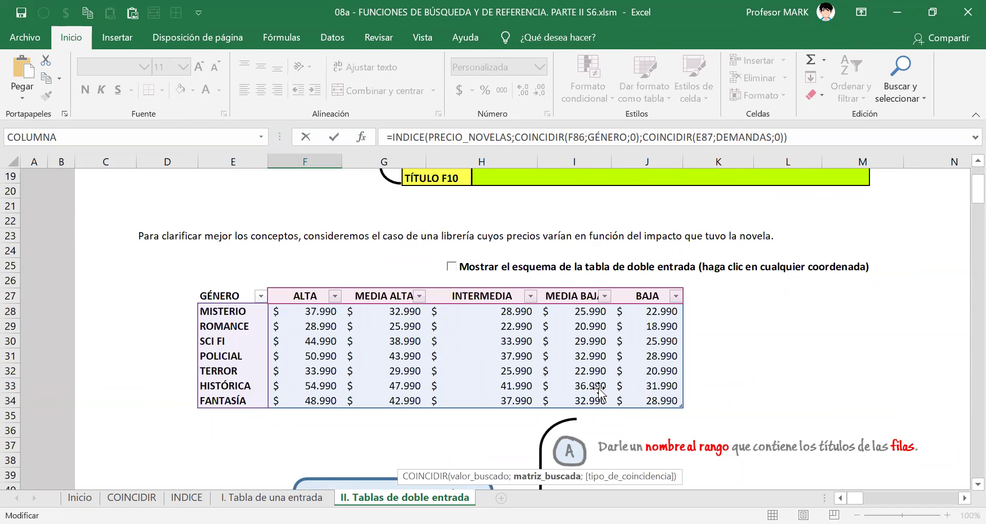
pyautogui.scroll(-15, 598, 390)
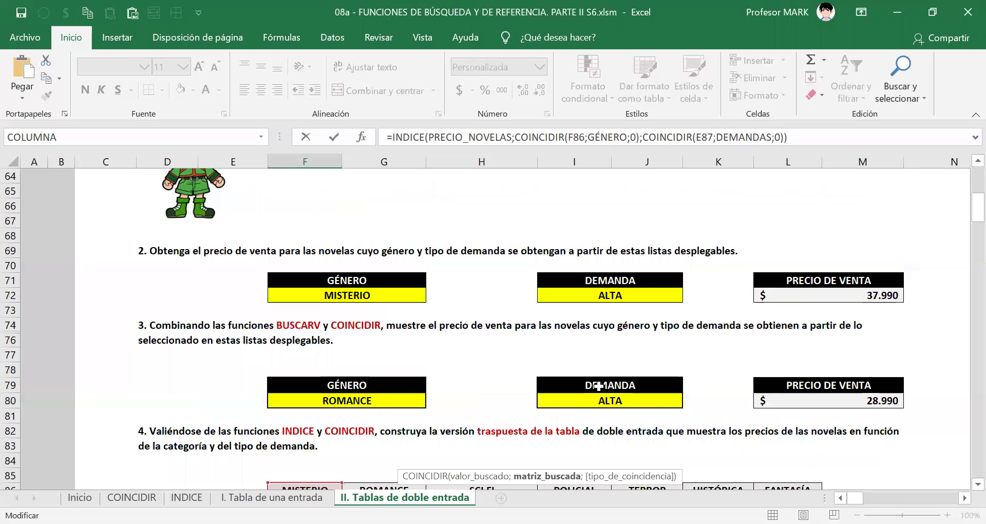
pyautogui.scroll(-3, 598, 386)
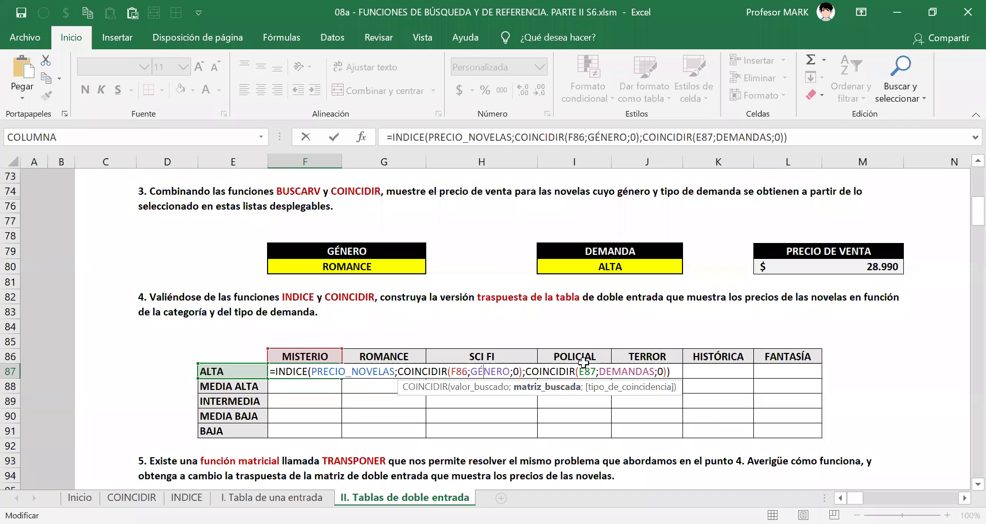
# - Circle the demand labels in E87:E91 with blue ink, highlight ALTA, and clear the annotations
pyautogui.click(597, 371)
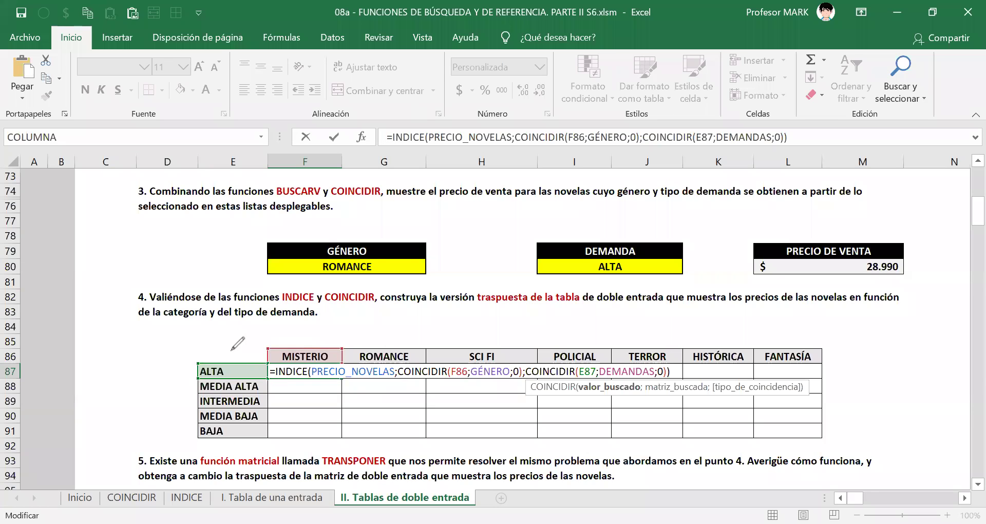
pyautogui.moveTo(211, 352)
pyautogui.mouseDown()
pyautogui.moveTo(180, 364)
pyautogui.moveTo(178, 411)
pyautogui.moveTo(262, 396)
pyautogui.moveTo(228, 350)
pyautogui.moveTo(204, 352)
pyautogui.mouseUp()
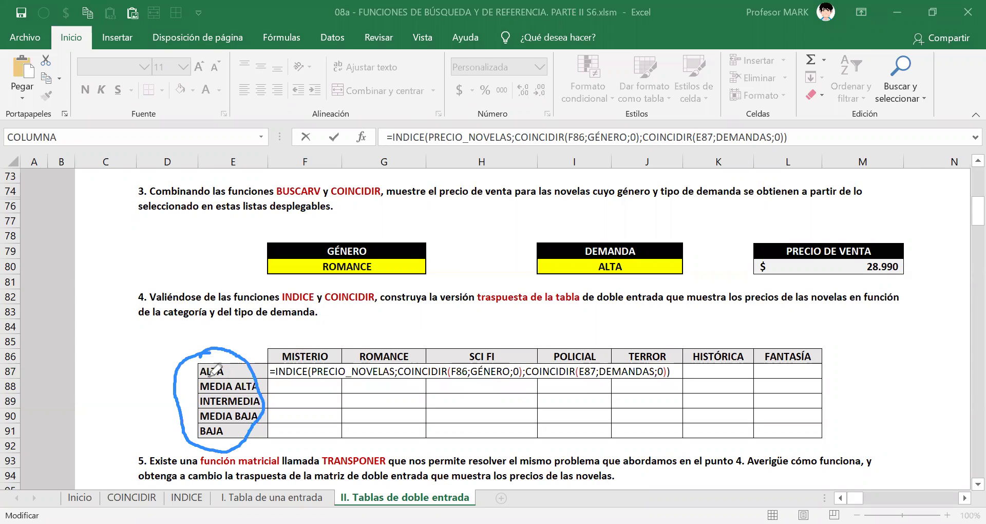
pyautogui.moveTo(190, 368); pyautogui.dragTo(232, 369)
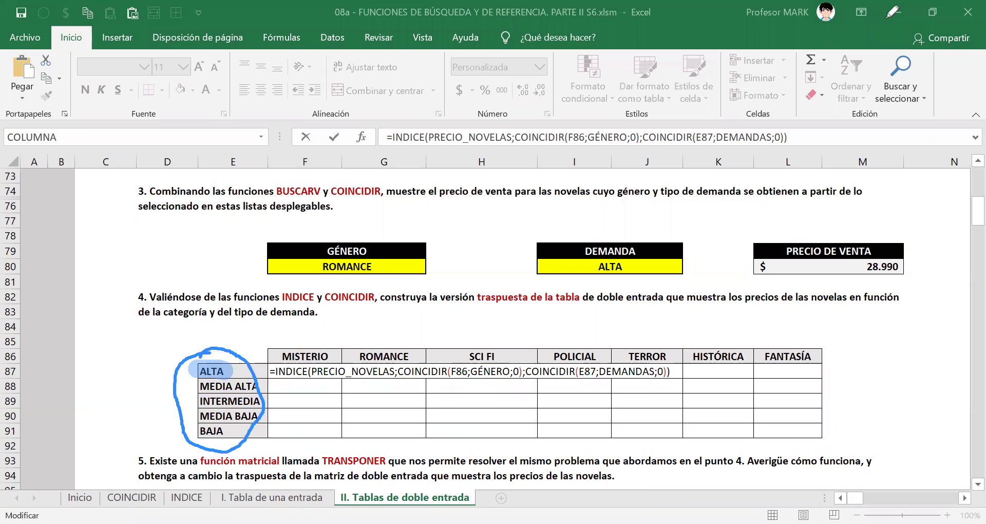
pyautogui.press('Escape')
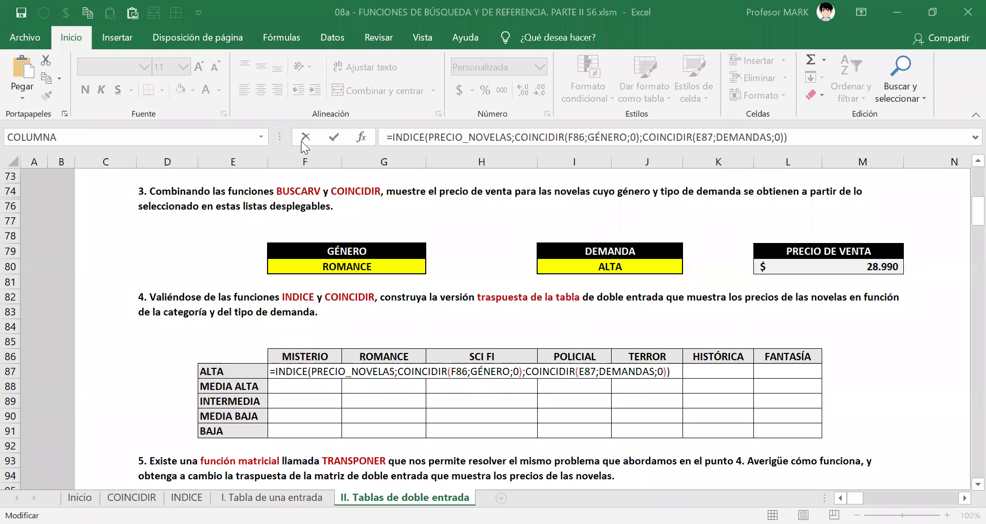
# - Examine the E87 and DEMANDAS arguments of the second COINCIDIR against the source table's demand headings
pyautogui.click(591, 371)
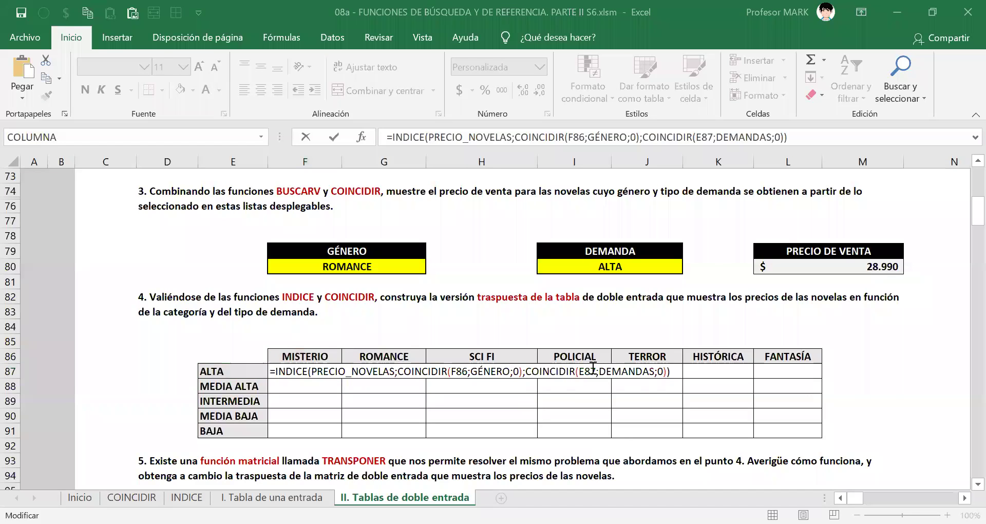
pyautogui.click(593, 367)
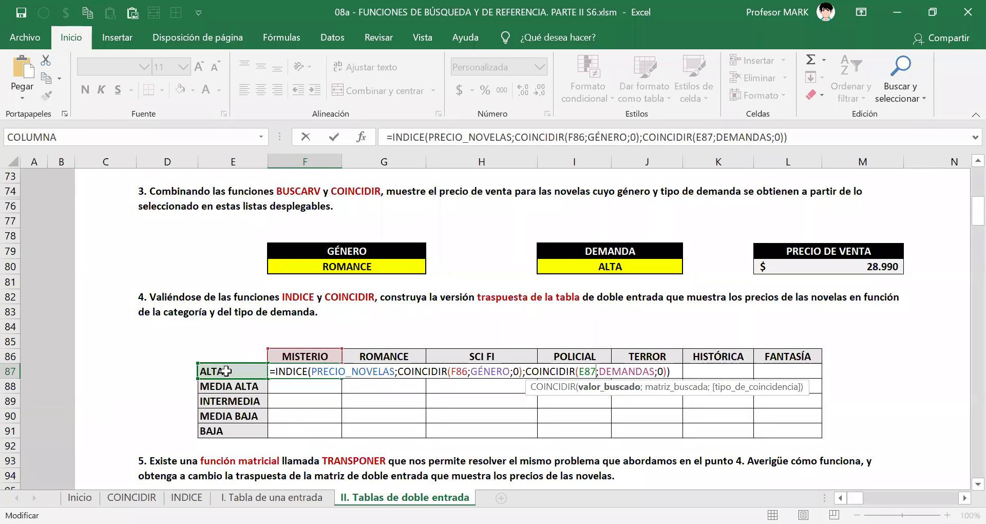
pyautogui.click(619, 371)
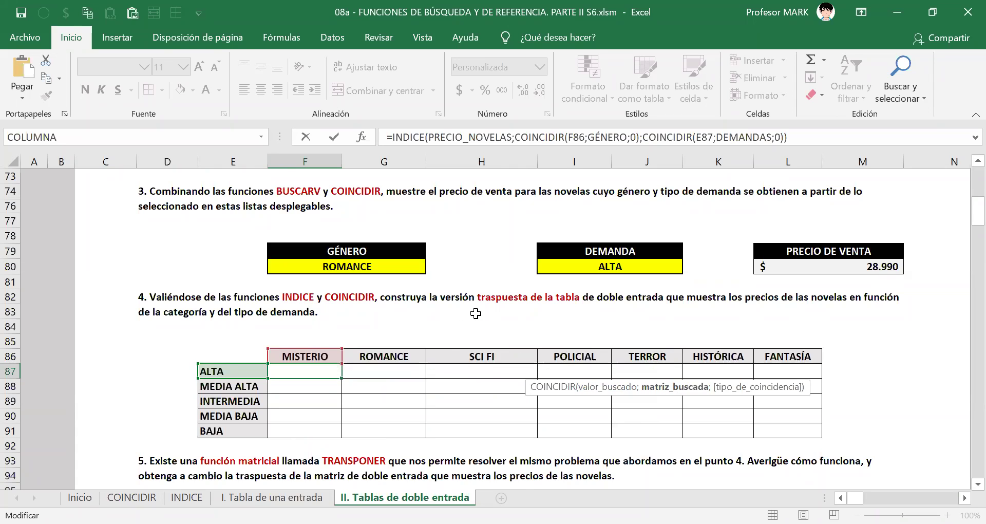
pyautogui.scroll(19, 475, 313)
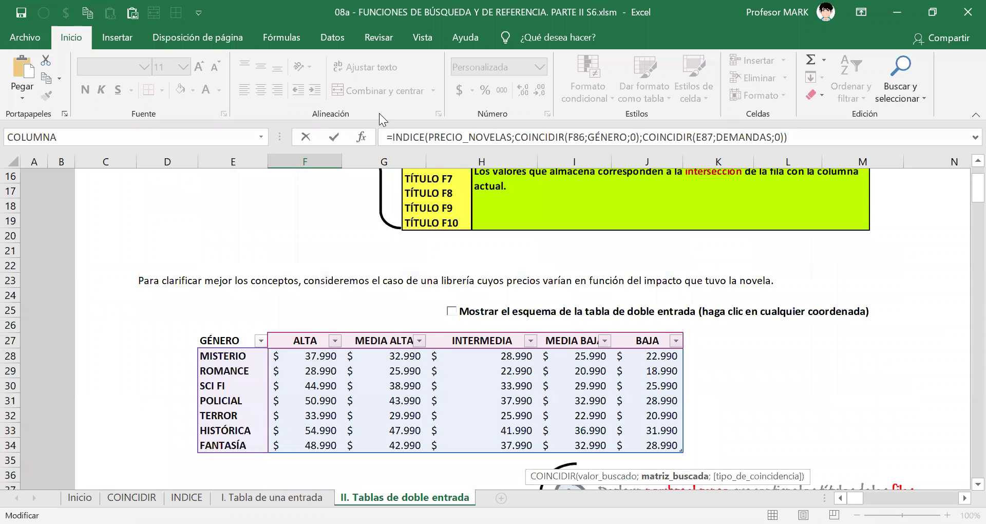
# - Circle the demand headings in row 27 with blue ink, number them 1 to 5, and clear the annotations
pyautogui.moveTo(312, 324)
pyautogui.mouseDown()
pyautogui.moveTo(278, 339)
pyautogui.moveTo(337, 355)
pyautogui.moveTo(642, 351)
pyautogui.moveTo(663, 328)
pyautogui.moveTo(311, 325)
pyautogui.mouseUp()
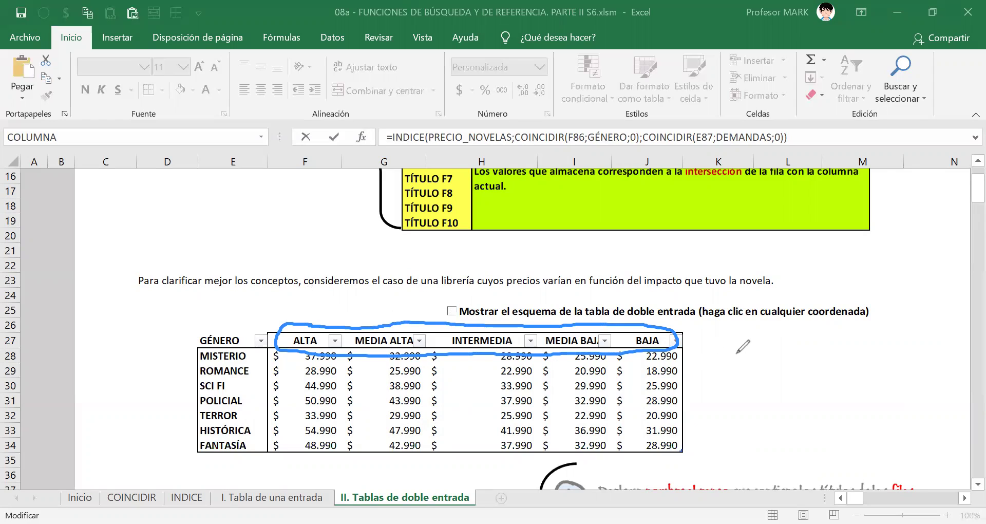
pyautogui.moveTo(302, 315)
pyautogui.mouseDown()
pyautogui.moveTo(313, 318)
pyautogui.moveTo(313, 340)
pyautogui.mouseUp()
pyautogui.moveTo(301, 340); pyautogui.dragTo(324, 340)
pyautogui.moveTo(391, 328)
pyautogui.mouseDown()
pyautogui.moveTo(426, 347)
pyautogui.moveTo(453, 333)
pyautogui.moveTo(447, 349)
pyautogui.mouseUp()
pyautogui.moveTo(554, 327)
pyautogui.mouseDown()
pyautogui.moveTo(557, 343)
pyautogui.moveTo(578, 338)
pyautogui.mouseUp()
pyautogui.moveTo(569, 328); pyautogui.dragTo(570, 362)
pyautogui.moveTo(632, 327)
pyautogui.mouseDown()
pyautogui.moveTo(618, 336)
pyautogui.moveTo(633, 343)
pyautogui.moveTo(618, 350)
pyautogui.mouseUp()
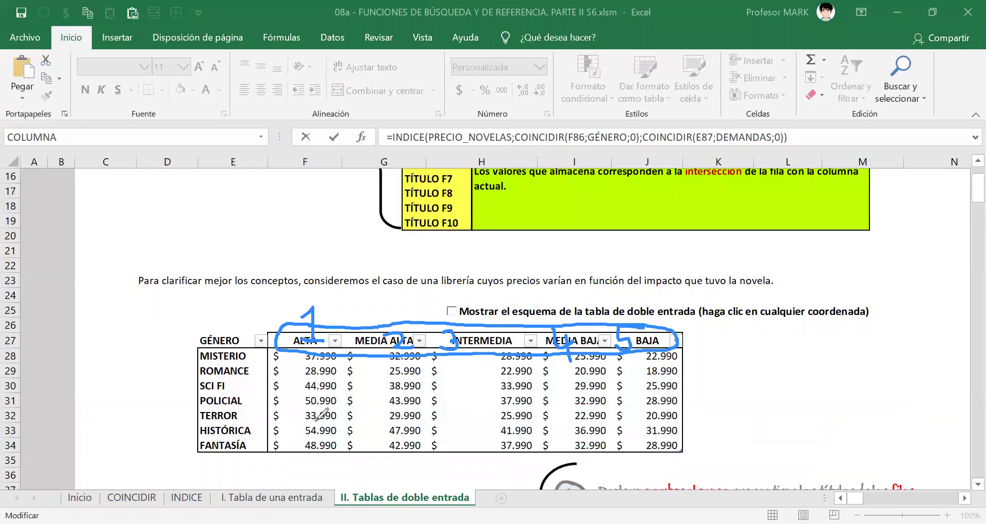
pyautogui.press('e')
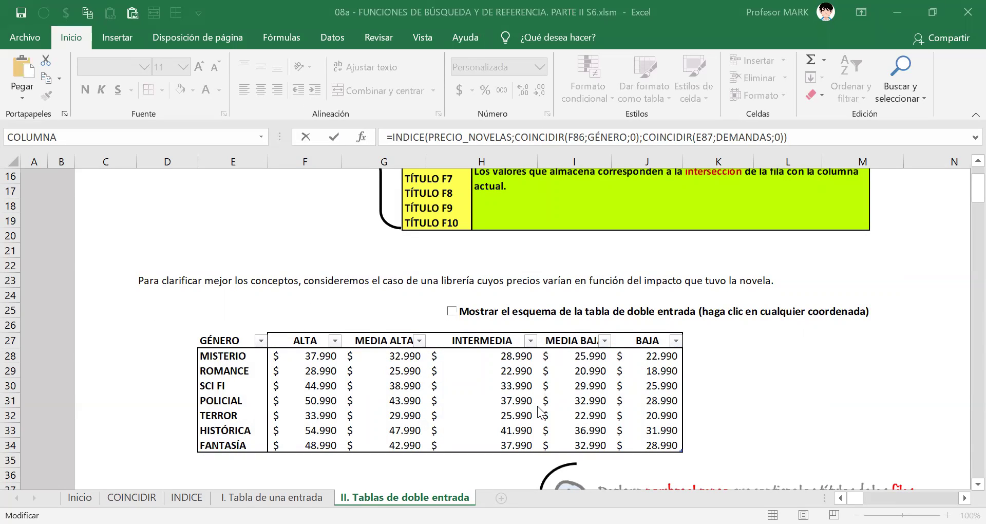
# - Replace the row-number argument of F87's INDICE formula with 1, and undo the replacement
pyautogui.scroll(-16, 514, 365)
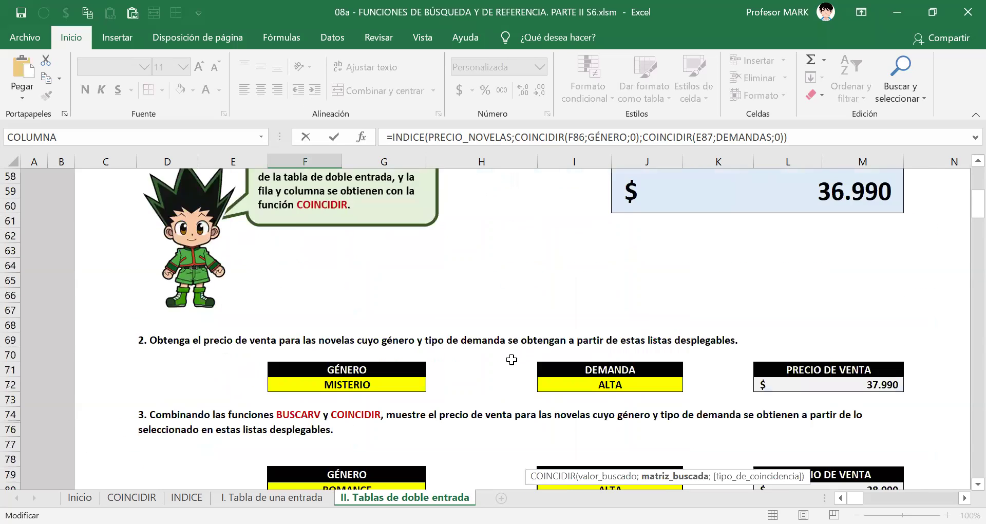
pyautogui.scroll(-3, 513, 361)
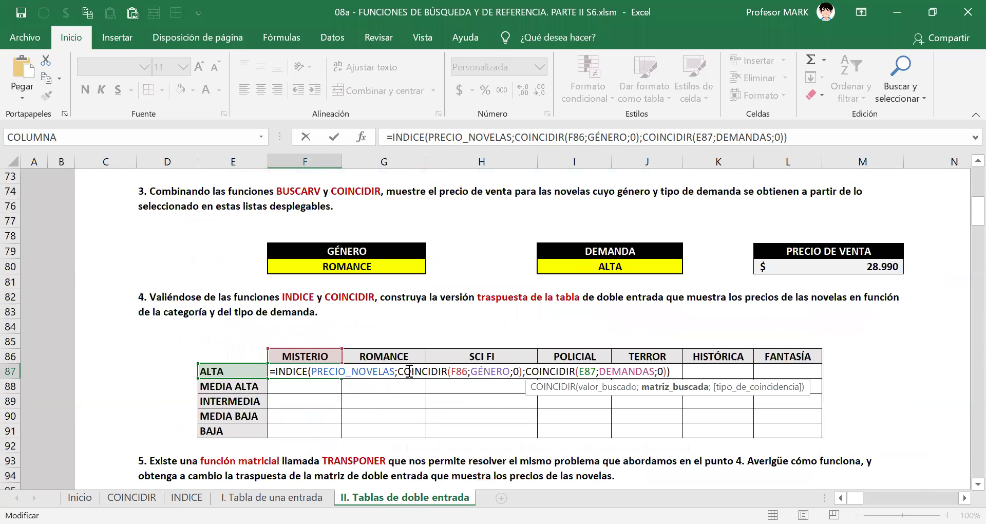
pyautogui.moveTo(398, 372); pyautogui.dragTo(514, 379)
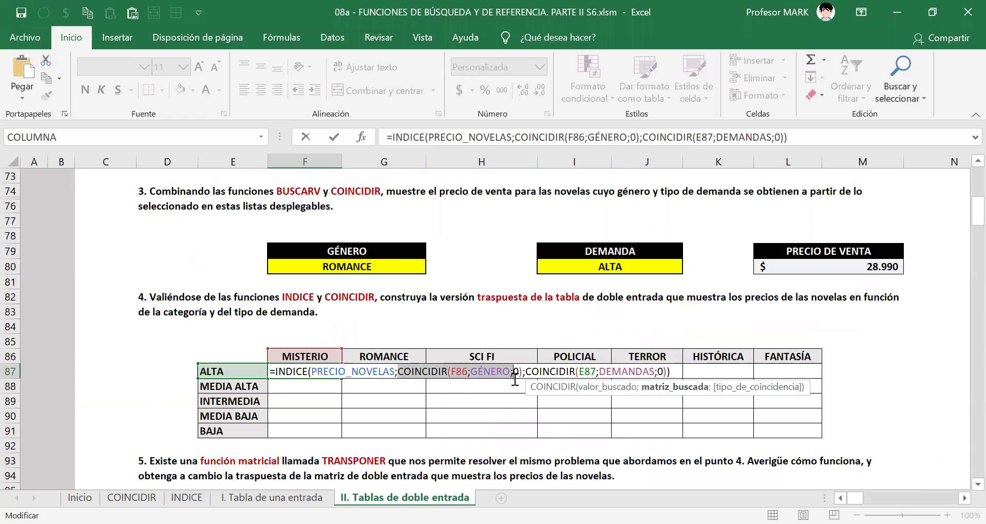
pyautogui.click(483, 375)
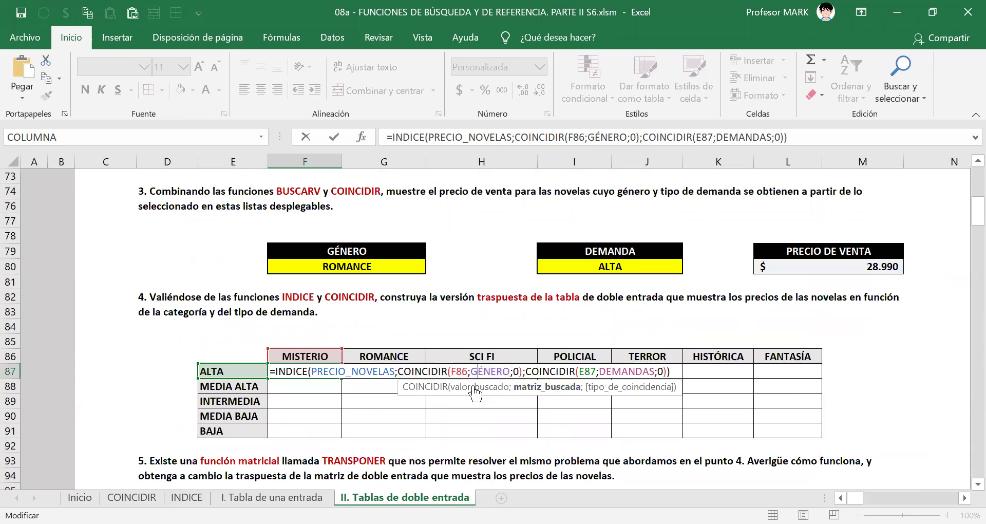
pyautogui.click(364, 373)
pyautogui.click(362, 388)
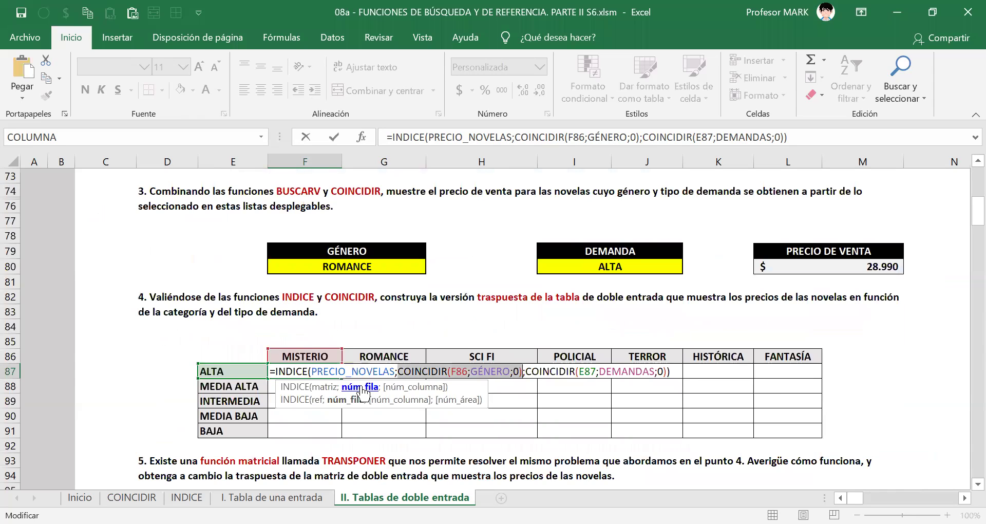
pyautogui.write('1')
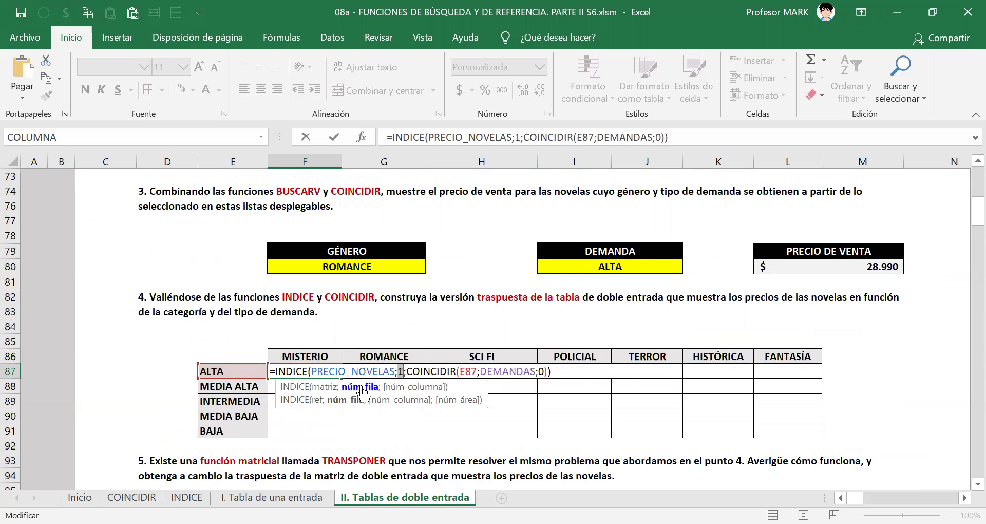
pyautogui.hotkey('ctrl', 'z')
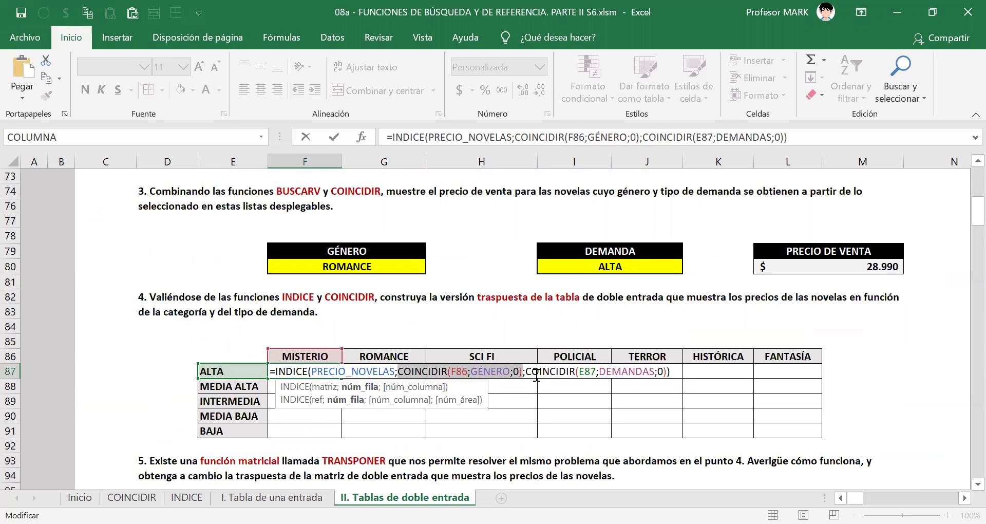
# - Replace the column-number argument of F87's INDICE formula with 1, and cancel the formula edit
pyautogui.click(427, 388)
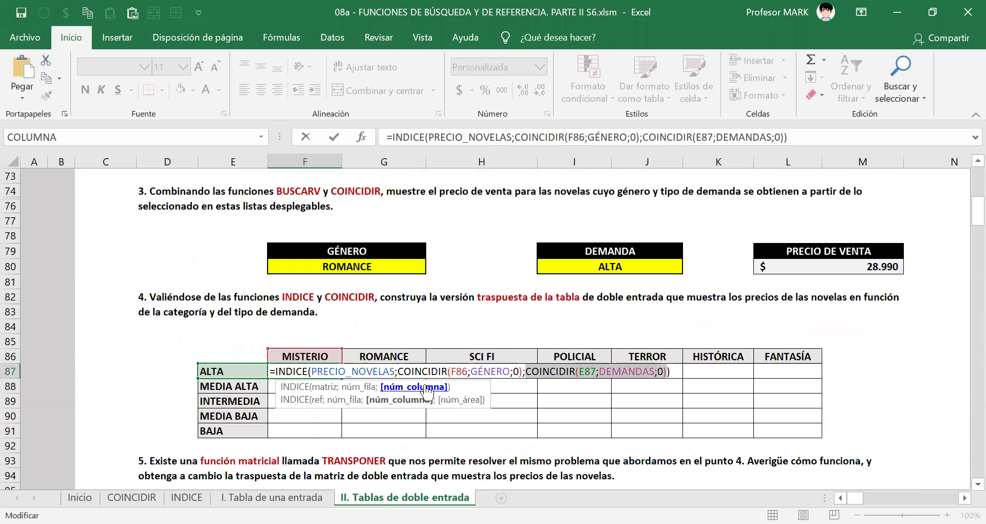
pyautogui.write('1')
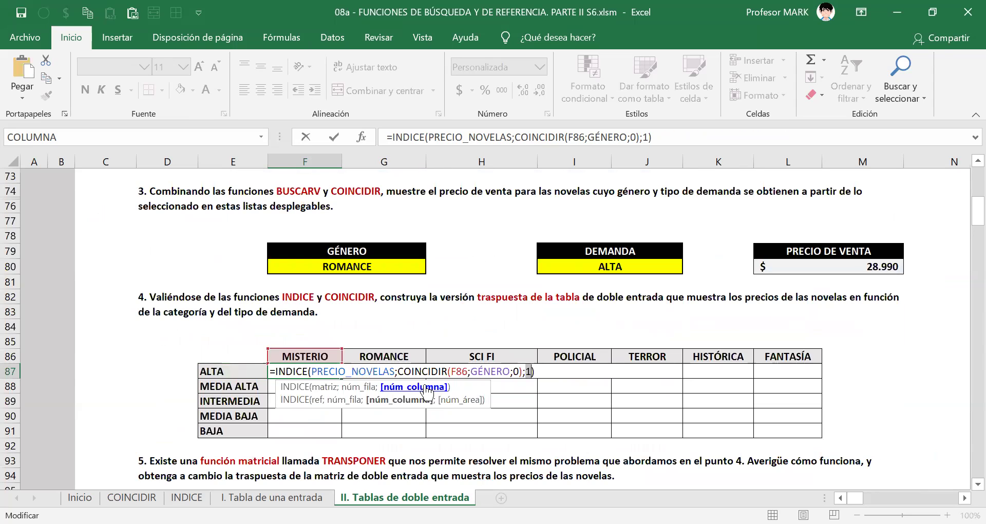
pyautogui.press('Escape')
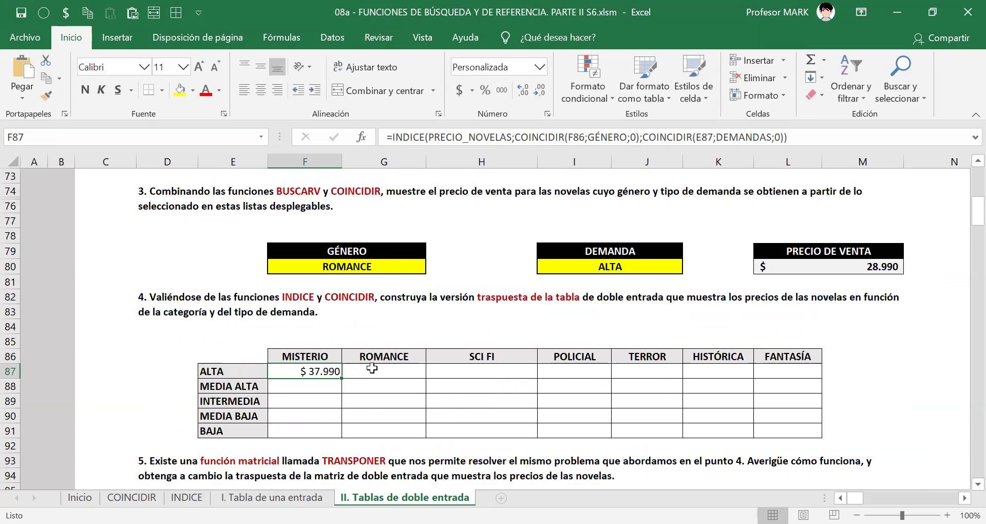
# - Inspect the PRECIO_NOVELAS range F28:J34 in the source table and its MISTERIO–ALTA price in F28
pyautogui.scroll(16, 372, 367)
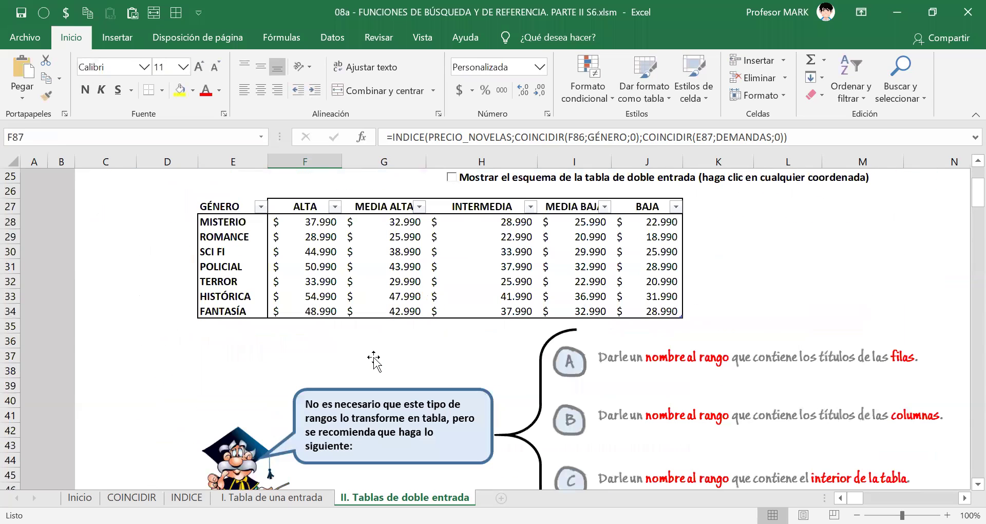
pyautogui.moveTo(310, 223); pyautogui.dragTo(623, 307)
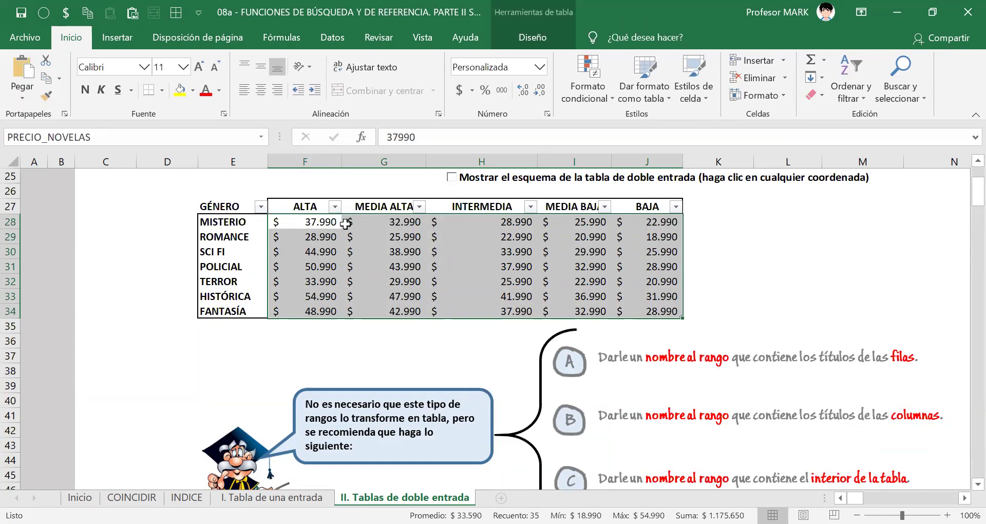
pyautogui.click(319, 224)
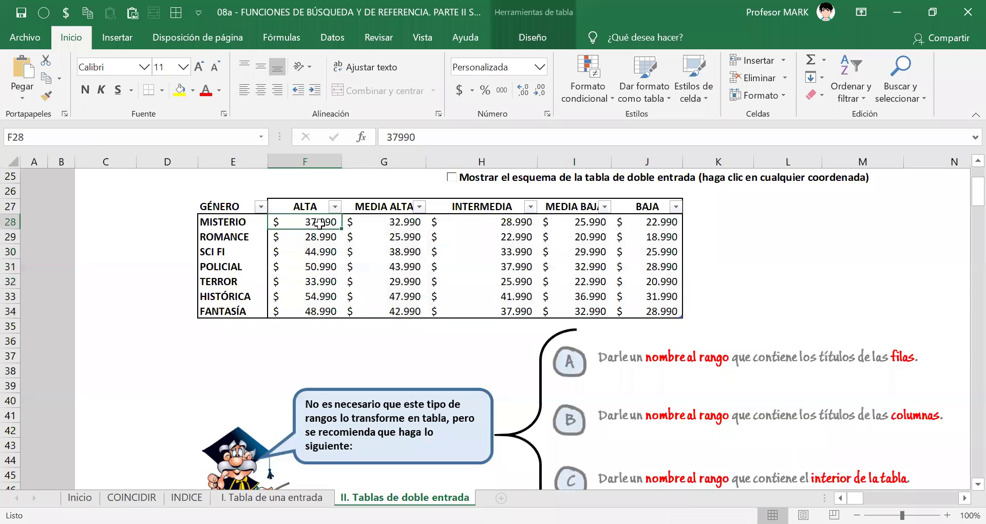
# - Show the double-entry table scheme, inspect coordinate (1,1) in M28, hide the scheme, and return to exercise 4
pyautogui.click(900, 25)
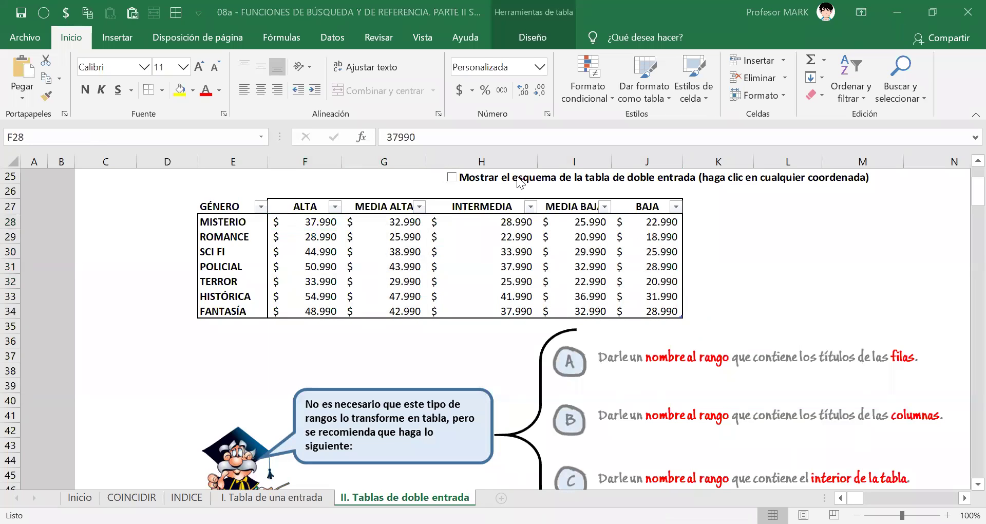
pyautogui.scroll(1, 515, 226)
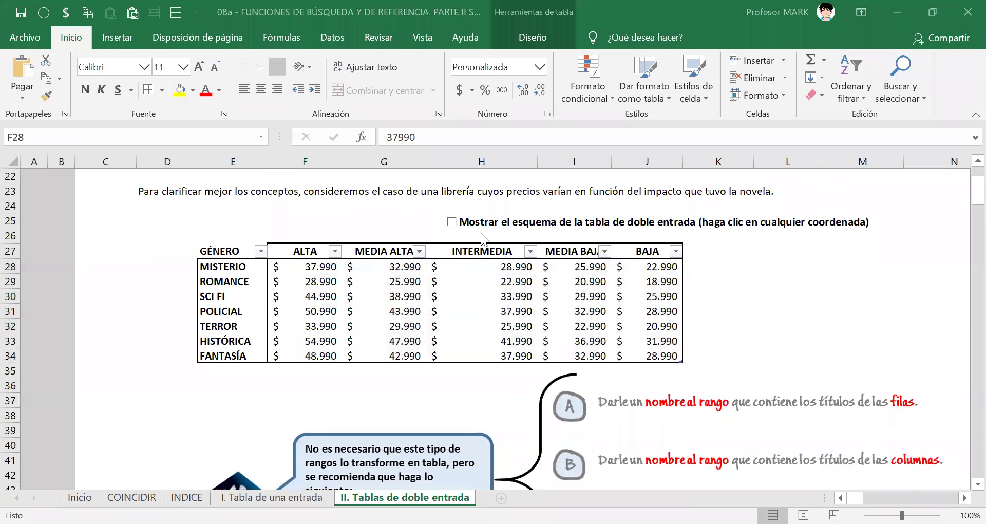
pyautogui.click(450, 223)
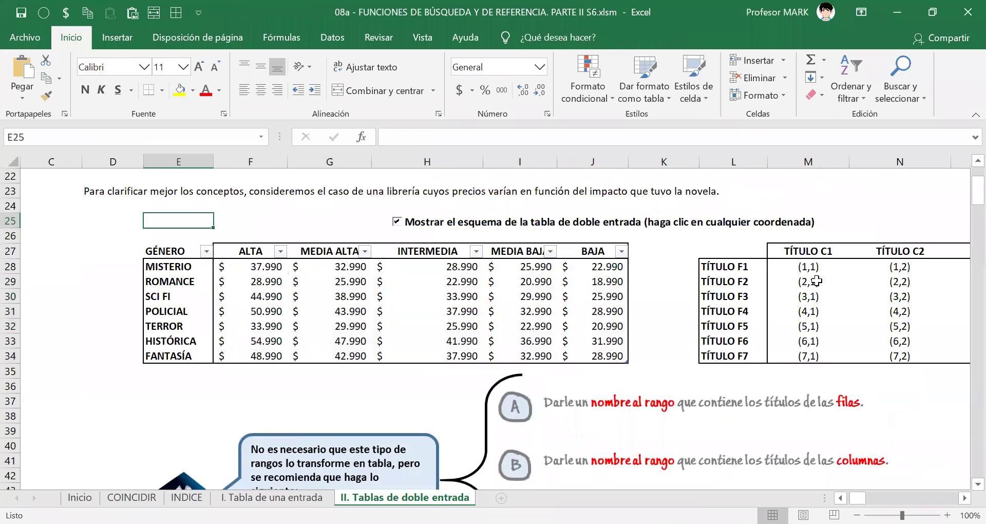
pyautogui.click(812, 267)
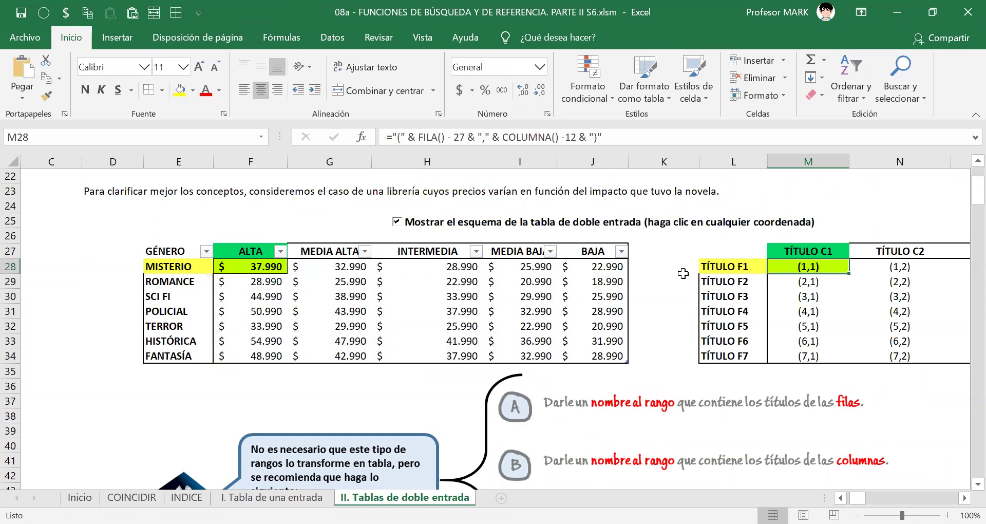
pyautogui.click(397, 222)
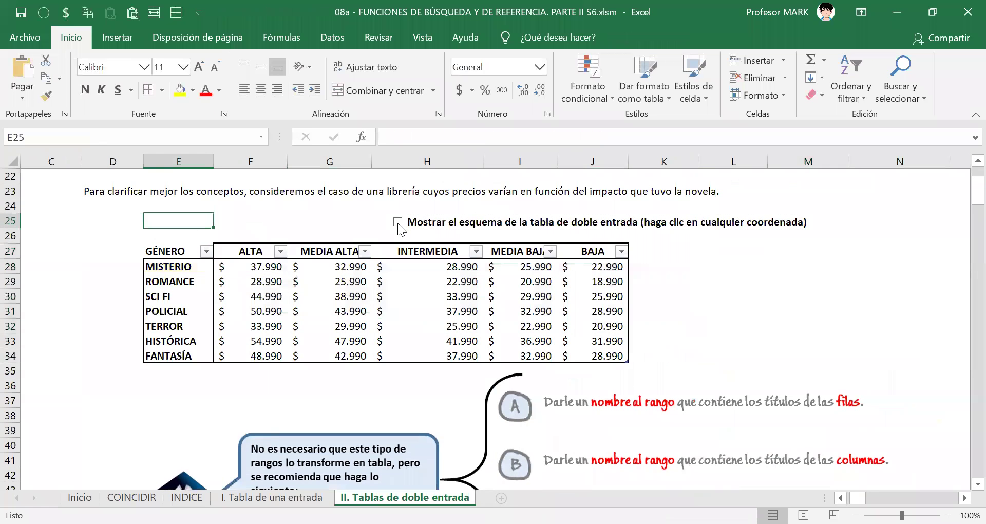
pyautogui.scroll(-20, 379, 306)
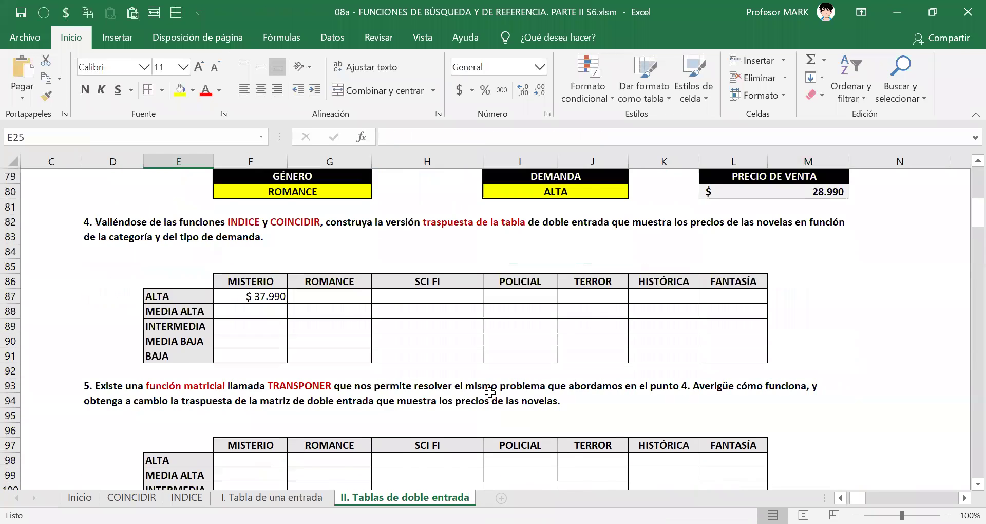
# - Fill F87's INDICE and COINCIDIR formula across the whole transposed table, F87:L91
pyautogui.scroll(3, 490, 391)
pyautogui.click(259, 297)
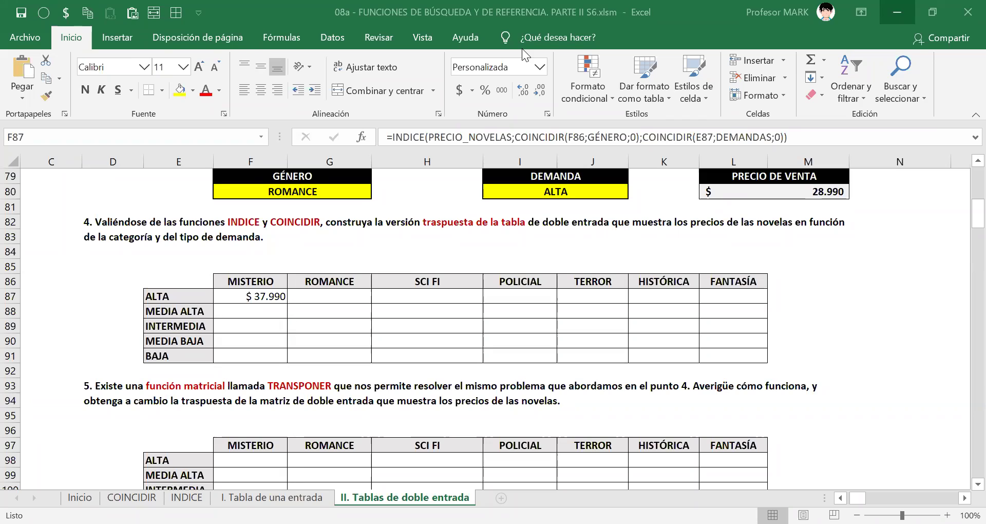
pyautogui.click(255, 295)
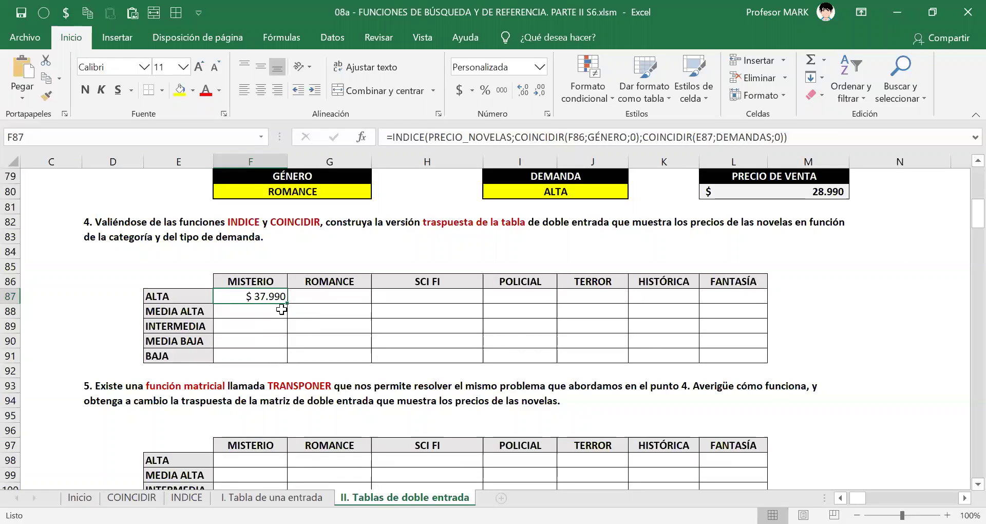
pyautogui.moveTo(287, 305); pyautogui.dragTo(769, 361)
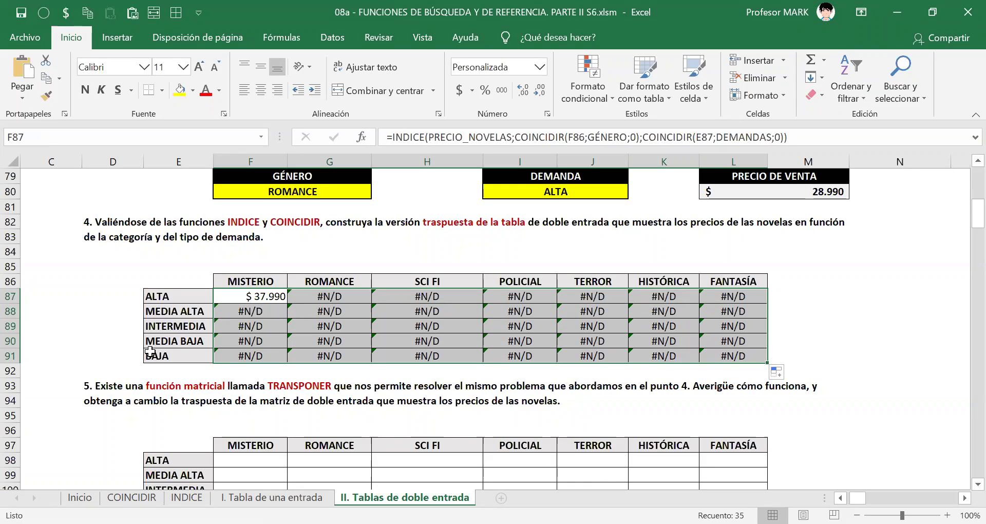
# - Inspect the filled ranges G87:L91 and F88:F91, comparing them with the original formula in F87
pyautogui.click(247, 302)
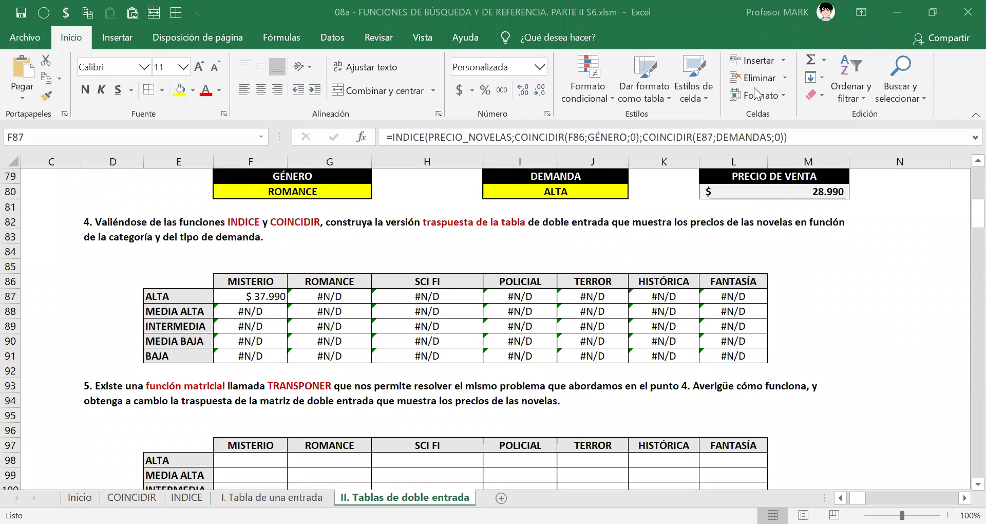
pyautogui.moveTo(350, 297); pyautogui.dragTo(734, 353)
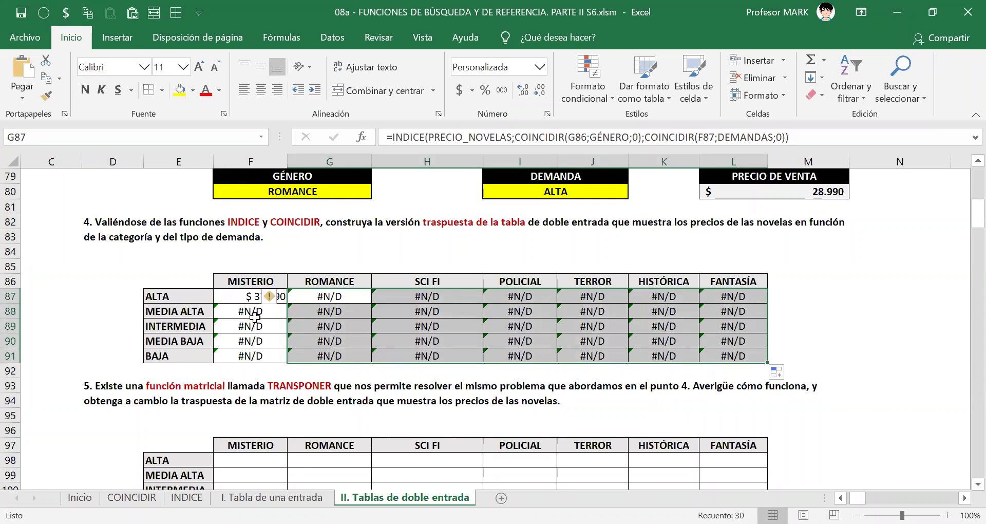
pyautogui.moveTo(254, 311); pyautogui.dragTo(256, 351)
pyautogui.click(239, 296)
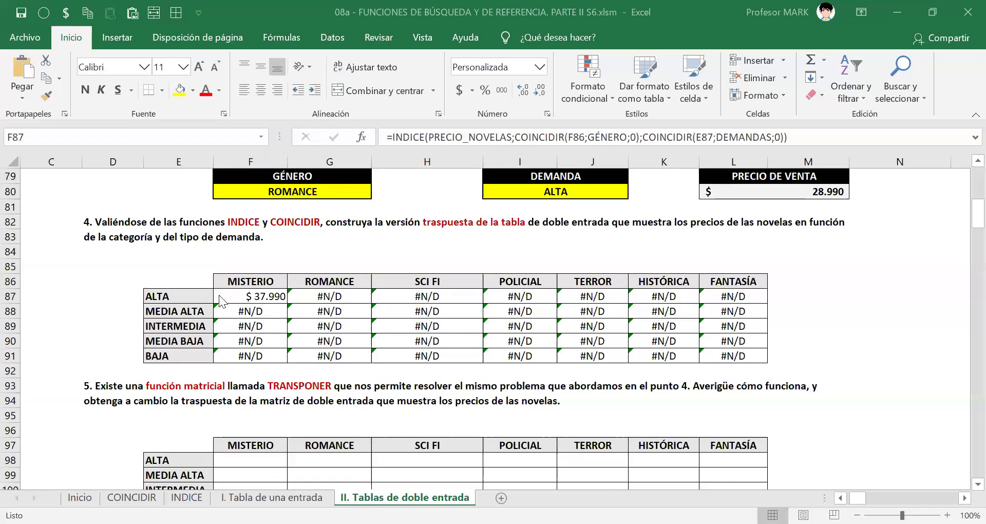
# - Wrap F87's INDICE formula in SI.ERROR with an empty string "" as the value_if_error argument
pyautogui.click(249, 294)
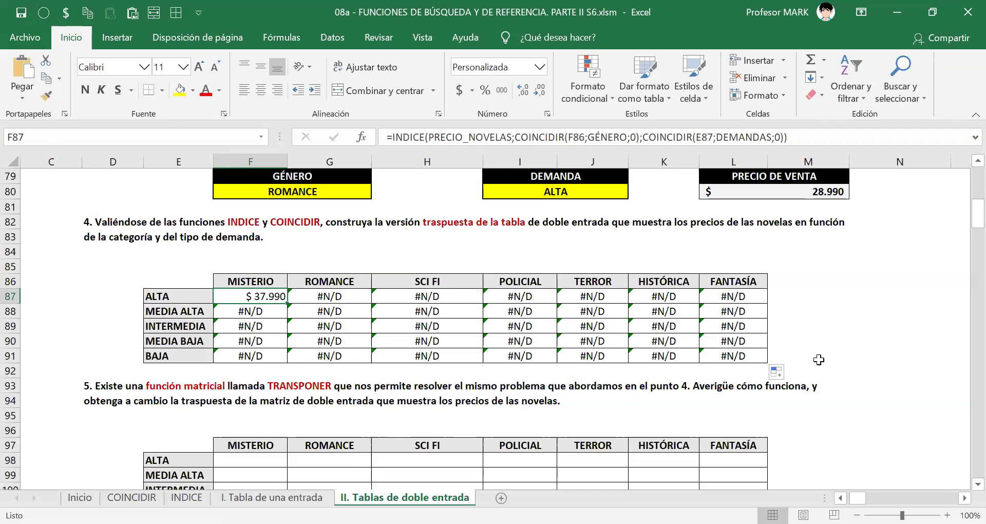
pyautogui.press('F2')
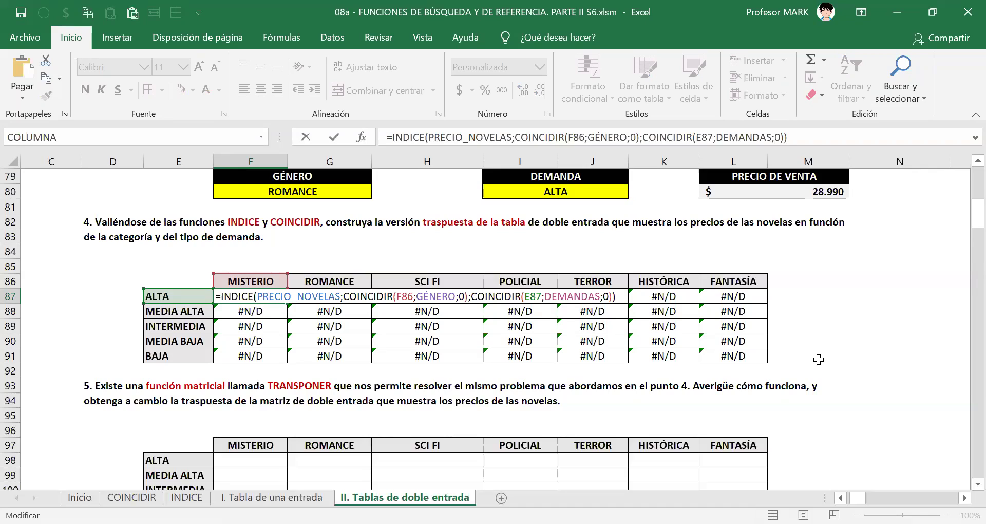
pyautogui.write('SI.ERROR(')
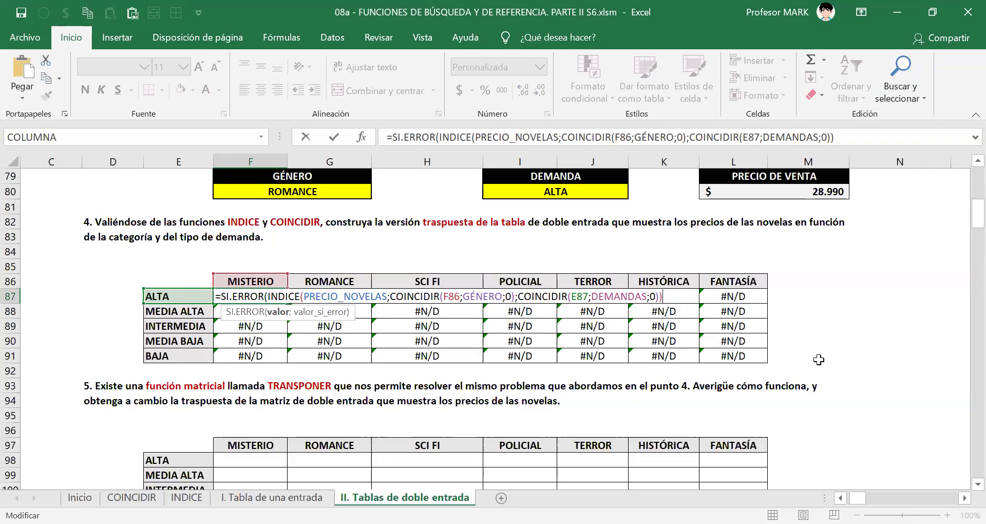
pyautogui.write(';"")')
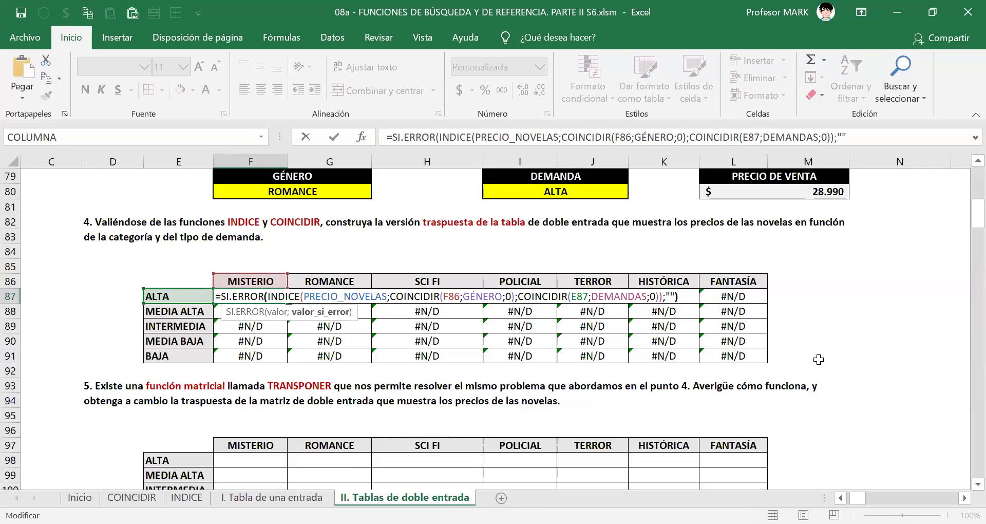
pyautogui.press('Return')
pyautogui.press('Up')
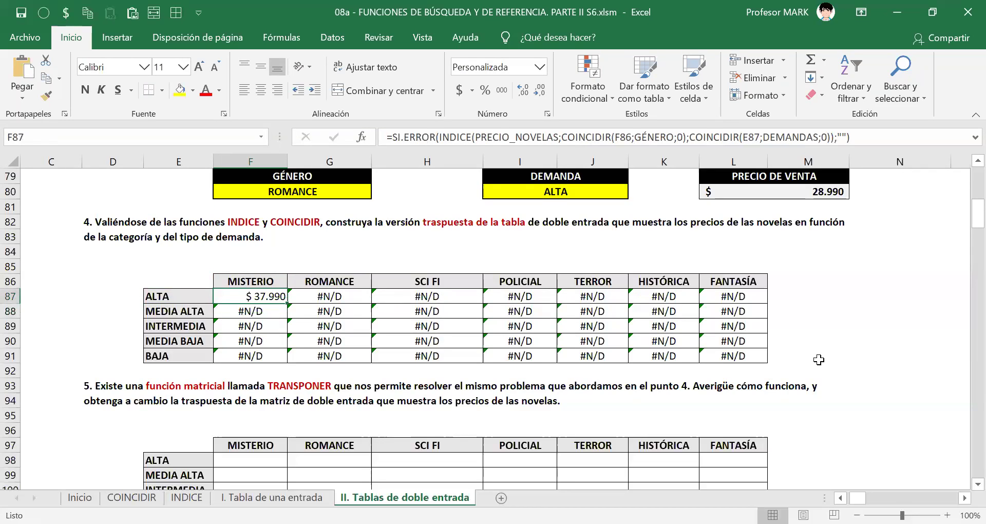
# - Enter F87's SI.ERROR formula in all cells of the transposed table, F87:L91
pyautogui.hotkey('ctrl', 'shift', 'Right')
pyautogui.hotkey('ctrl', 'shift', 'Down')
pyautogui.press('F2')
pyautogui.hotkey('ctrl', 'Return')
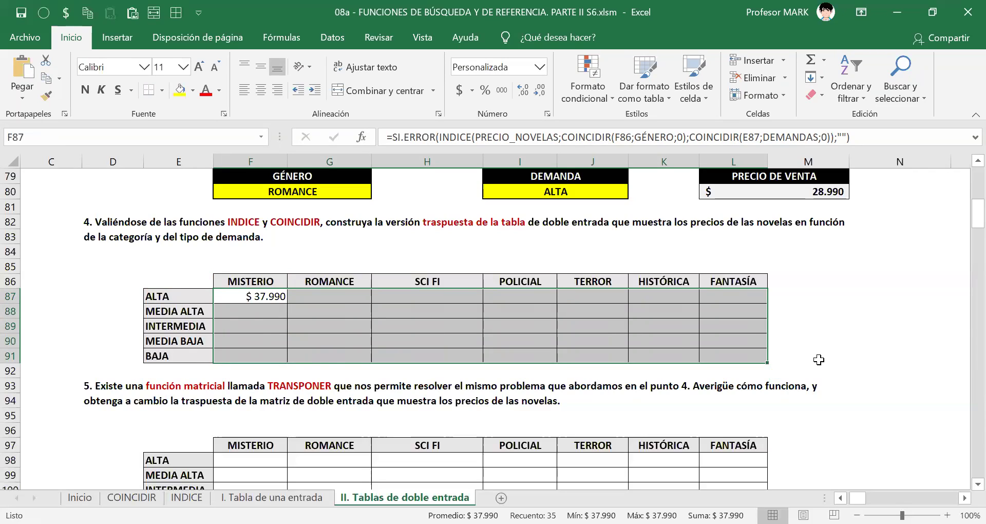
# - Examine the SI.ERROR formulas cell by cell across the transposed table, including K87 and G87
pyautogui.press('Right')
pyautogui.press('Right')
pyautogui.press('Right')
pyautogui.press('Right')
pyautogui.press('Right')
pyautogui.press('Right')
pyautogui.press('Down')
pyautogui.press('Left')
pyautogui.press('Left')
pyautogui.press('Left')
pyautogui.press('Left')
pyautogui.press('Down')
pyautogui.press('Down')
pyautogui.press('Right')
pyautogui.press('Right')
pyautogui.press('Right')
pyautogui.press('Left')
pyautogui.press('Left')
pyautogui.press('Left')
pyautogui.press('Left')
pyautogui.press('Left')
pyautogui.press('Up')
pyautogui.press('Up')
pyautogui.press('Up')
pyautogui.press('Right')
pyautogui.press('Right')
pyautogui.press('Right')
pyautogui.press('Right')
pyautogui.press('Right')
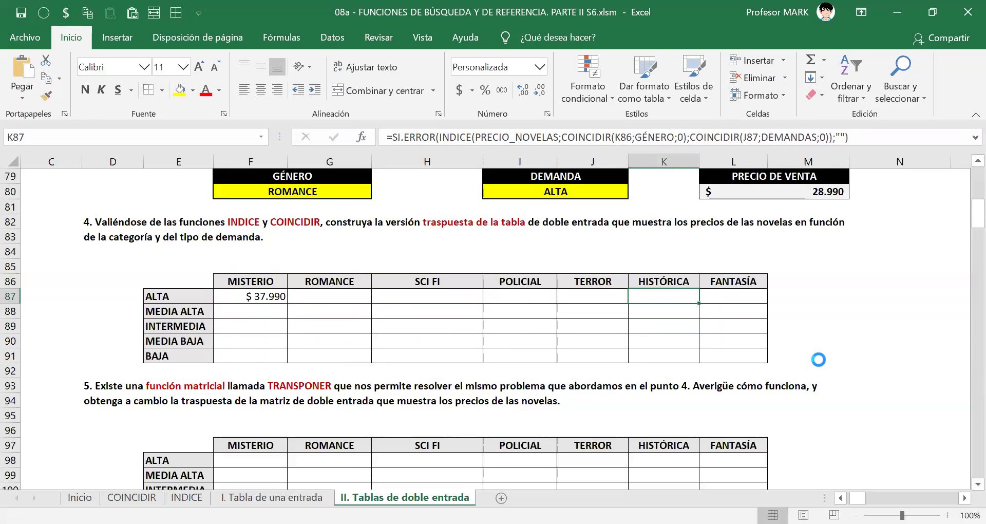
pyautogui.press('Left')
pyautogui.press('Left')
pyautogui.press('Left')
pyautogui.press('Left')
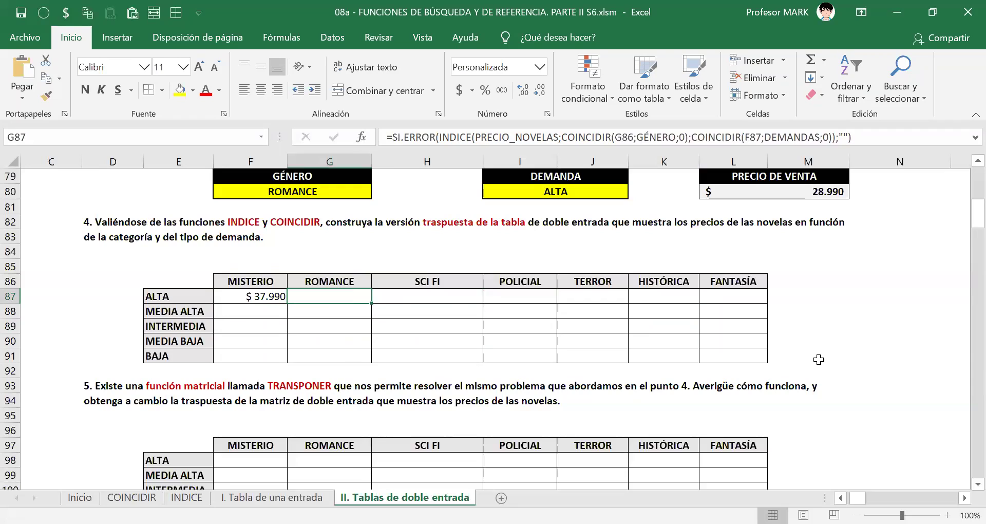
# - Review F87's SI.ERROR formula and compare its references with those in the filled cells G88 and H88
pyautogui.press('Left')
pyautogui.press('F2')
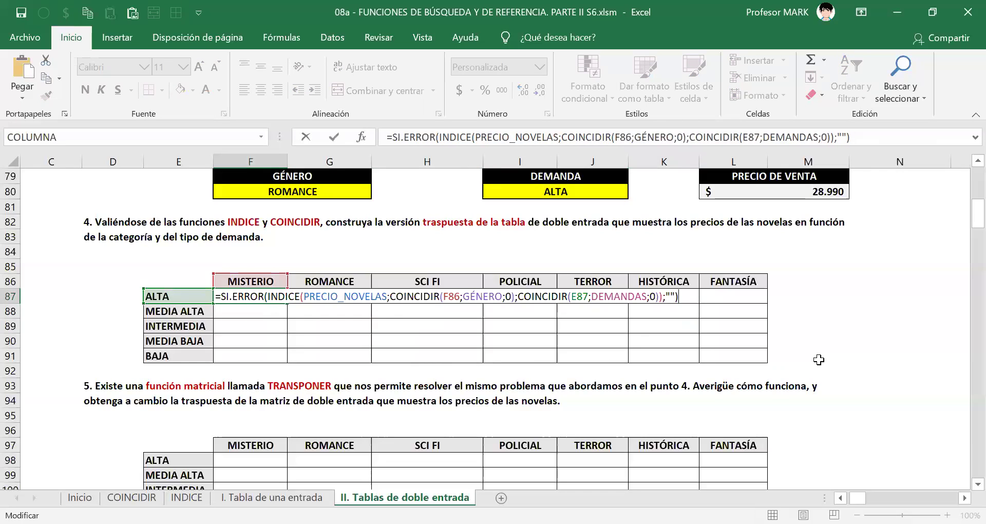
pyautogui.press('Return')
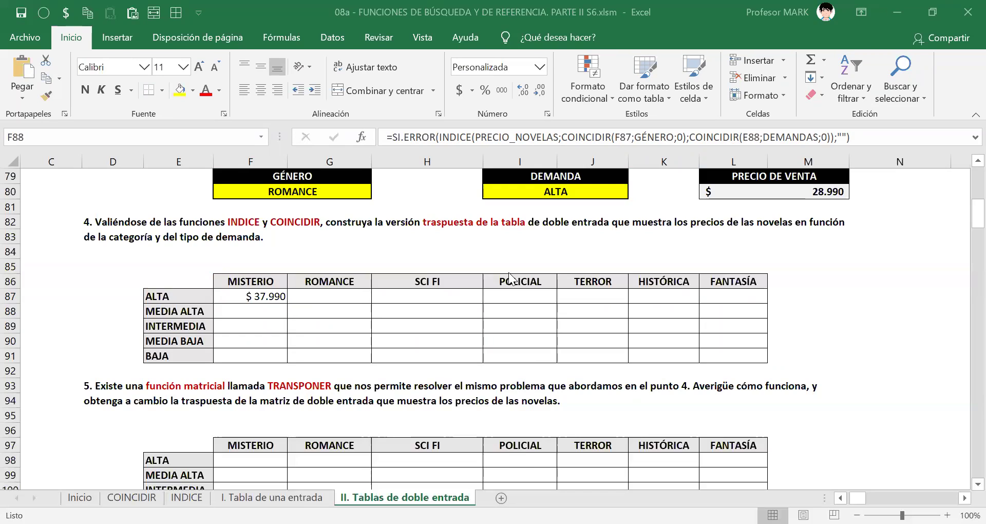
pyautogui.click(418, 311)
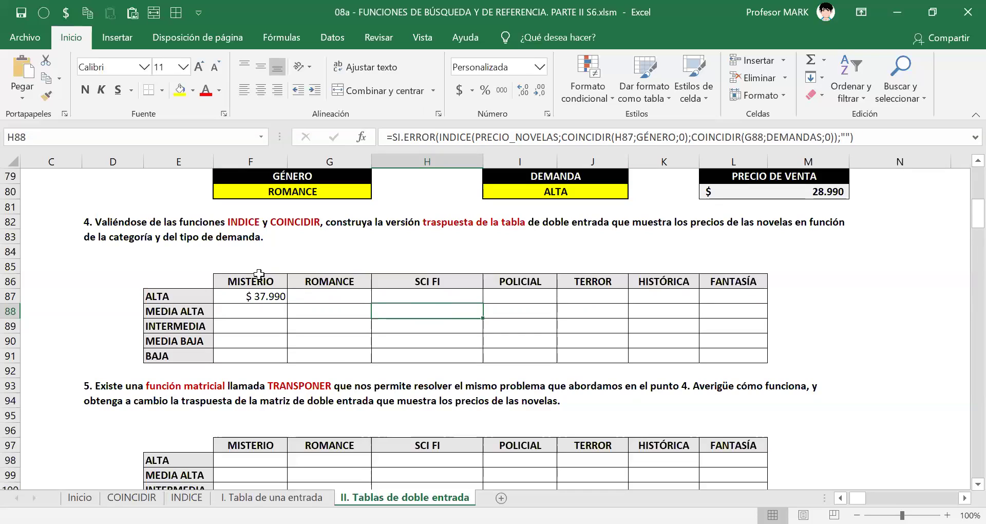
pyautogui.click(267, 295)
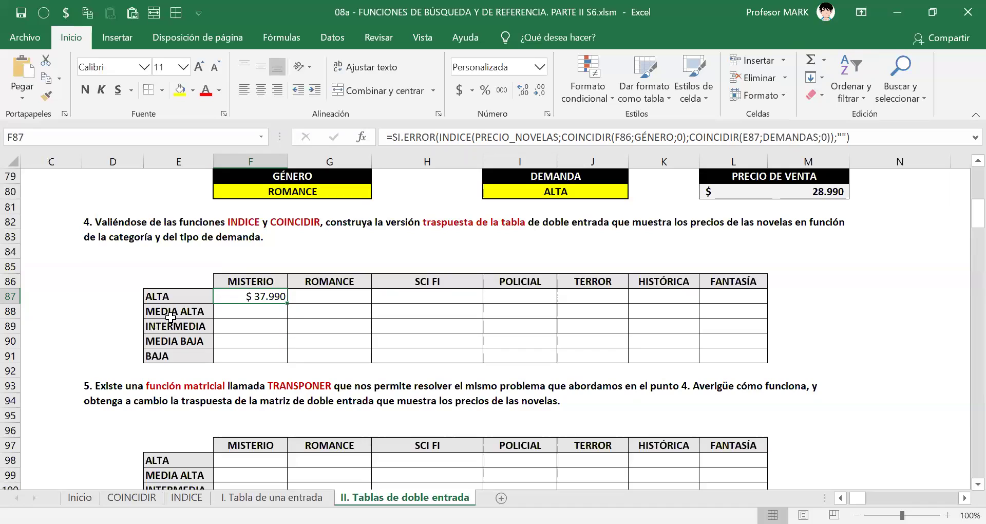
pyautogui.click(355, 311)
pyautogui.click(459, 313)
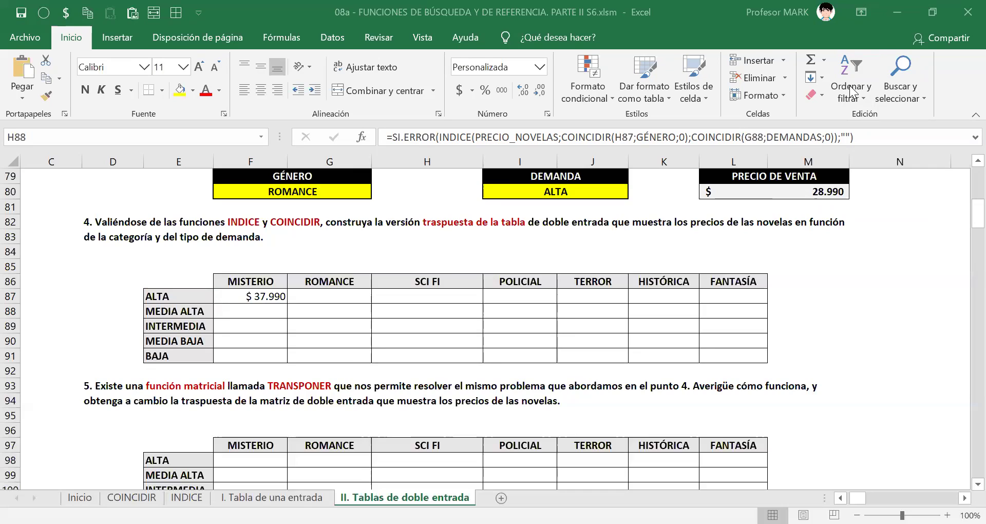
pyautogui.click(254, 296)
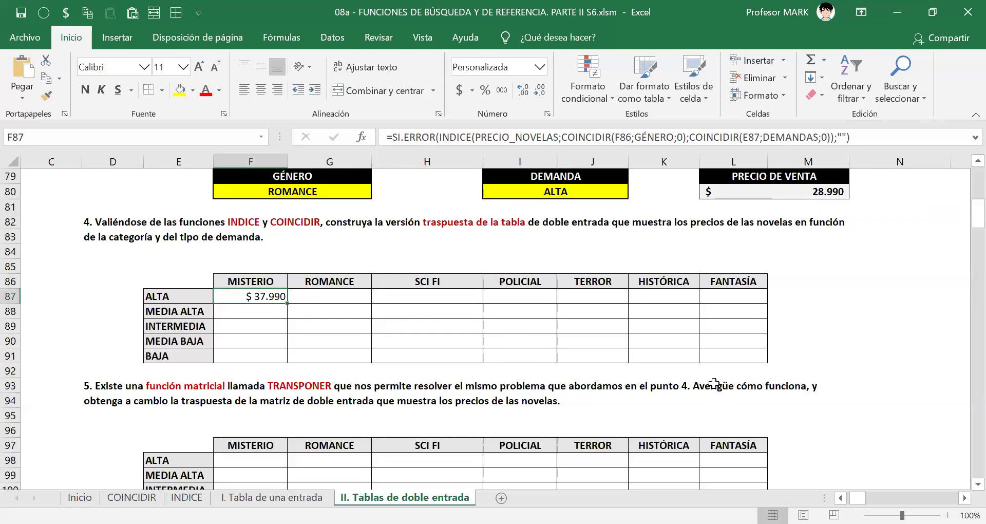
# - Remove the SI.ERROR wrapper and its "" argument from F87, leaving only the INDICE formula with both COINCIDIR arguments
pyautogui.doubleClick(262, 295)
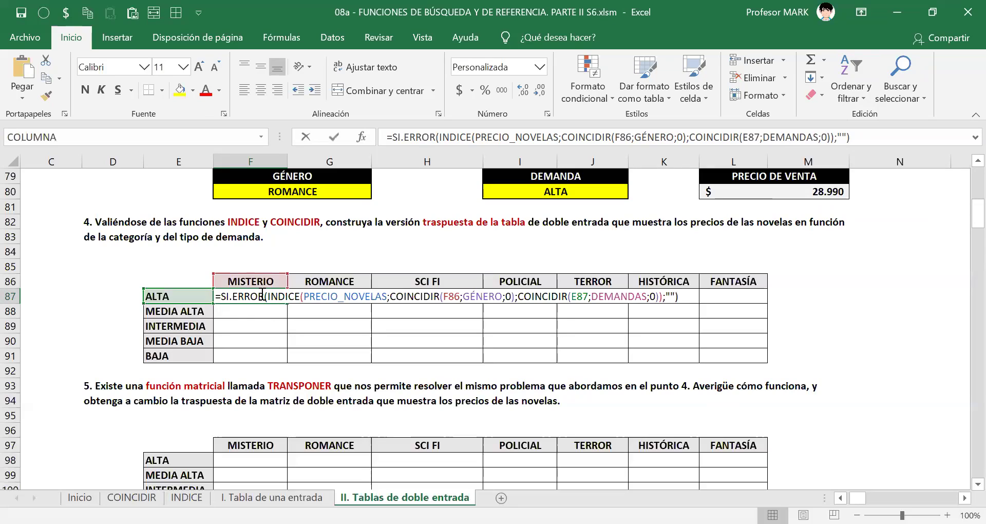
pyautogui.moveTo(221, 295); pyautogui.dragTo(268, 295)
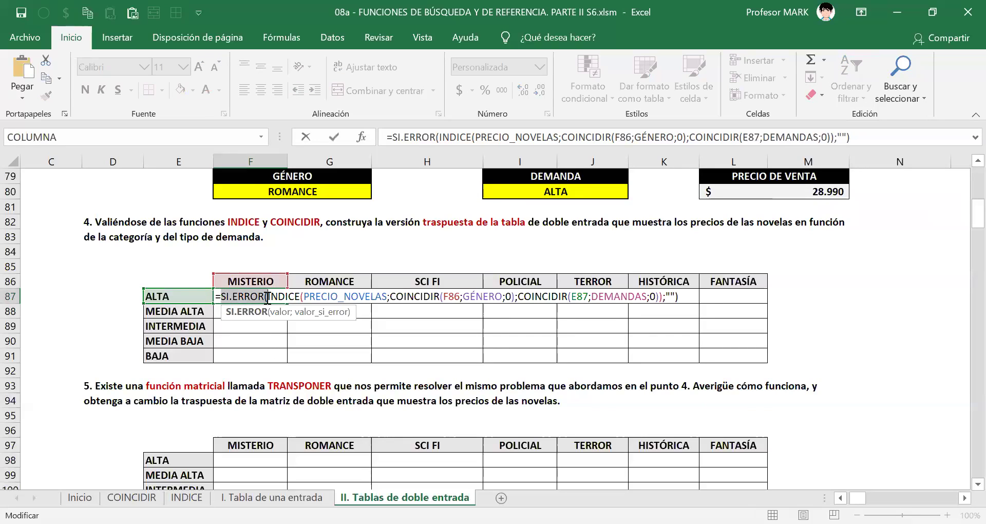
pyautogui.press('Delete')
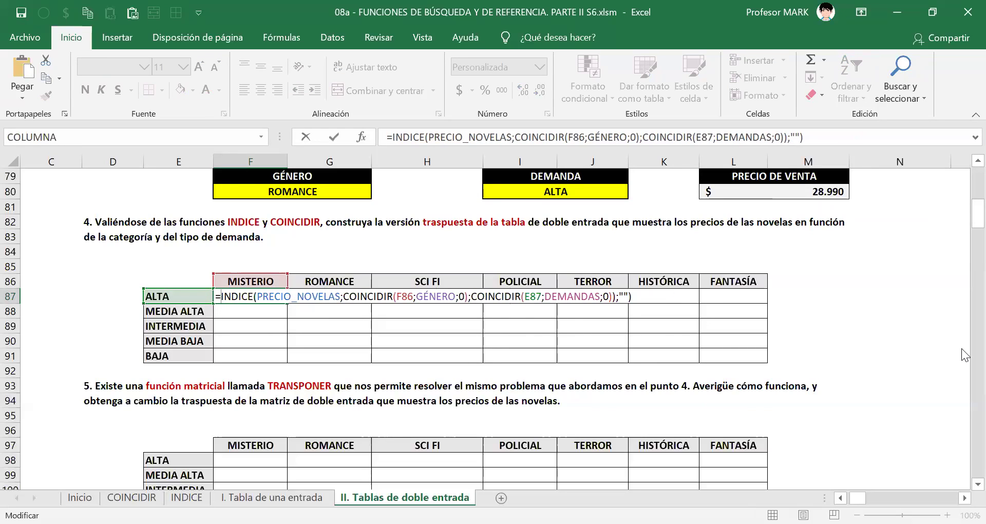
pyautogui.press('End')
pyautogui.press('BackSpace')
pyautogui.press('BackSpace')
pyautogui.press('BackSpace')
pyautogui.press('BackSpace')
pyautogui.press('Return')
pyautogui.press('Up')
# - Refill the transposed table F87:L91 with F87's plain INDICE formula
pyautogui.hotkey('shift', 'Right')
pyautogui.hotkey('shift', 'Right')
pyautogui.hotkey('shift', 'Right')
pyautogui.hotkey('shift', 'Right')
pyautogui.hotkey('shift', 'Right')
pyautogui.hotkey('shift', 'Right')
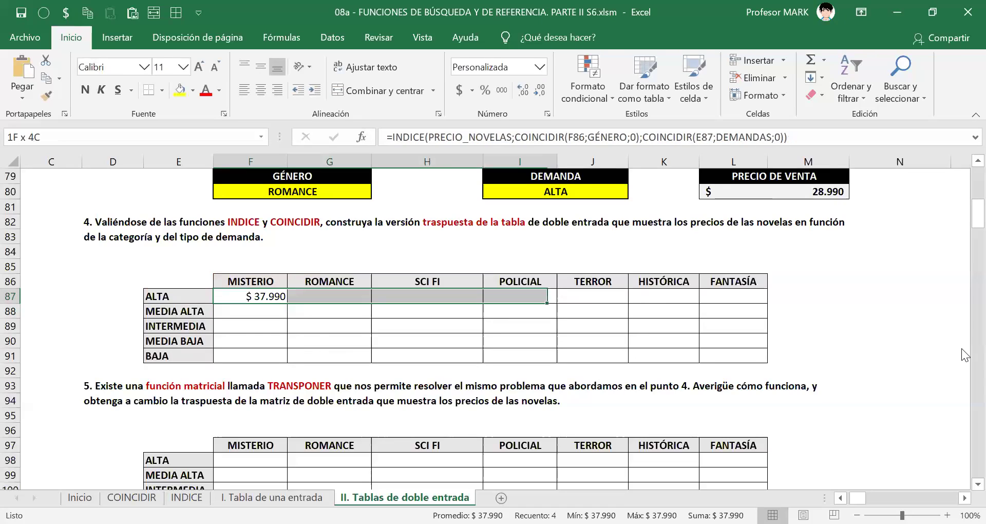
pyautogui.hotkey('shift', 'Down')
pyautogui.hotkey('shift', 'Down')
pyautogui.hotkey('shift', 'Down')
pyautogui.hotkey('shift', 'Down')
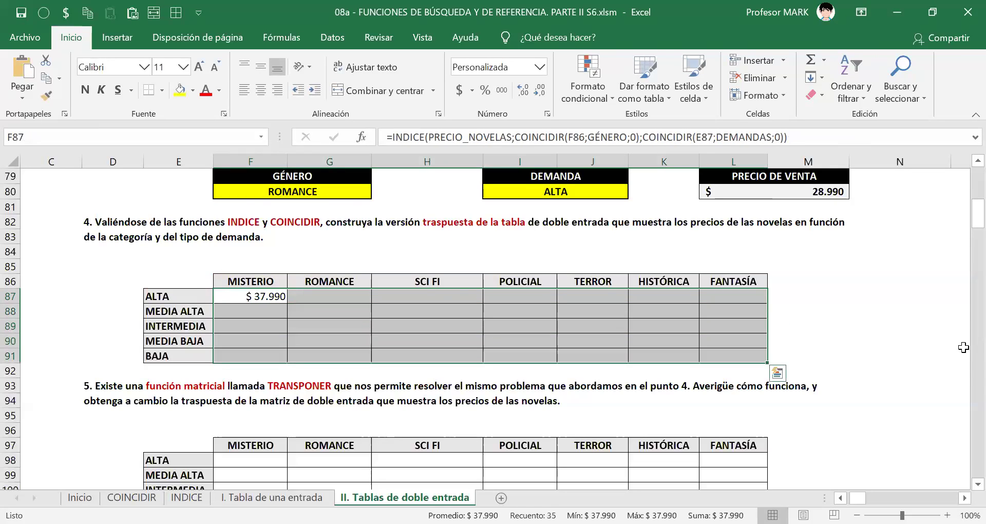
pyautogui.write('d')
pyautogui.press('Escape')
pyautogui.hotkey('ctrl', 'v')
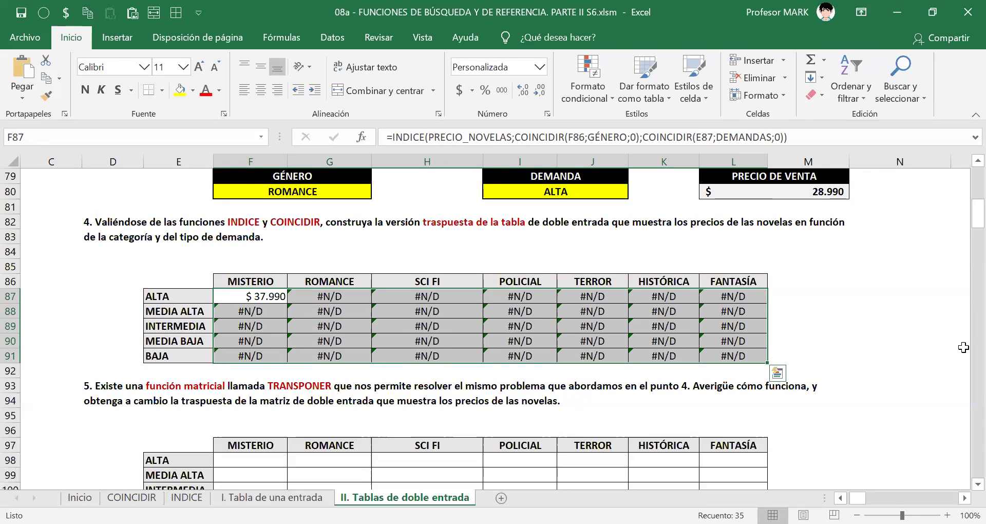
# - Inspect how the INDICE formula's references shift along the ALTA row, in cells G87 through I87
pyautogui.press('Right')
pyautogui.press('Right')
pyautogui.press('Right')
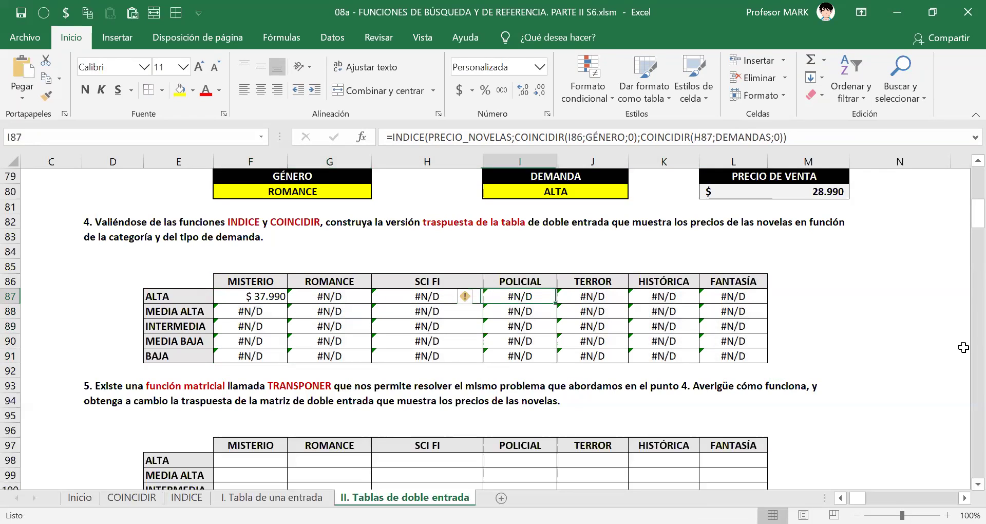
pyautogui.press('Left')
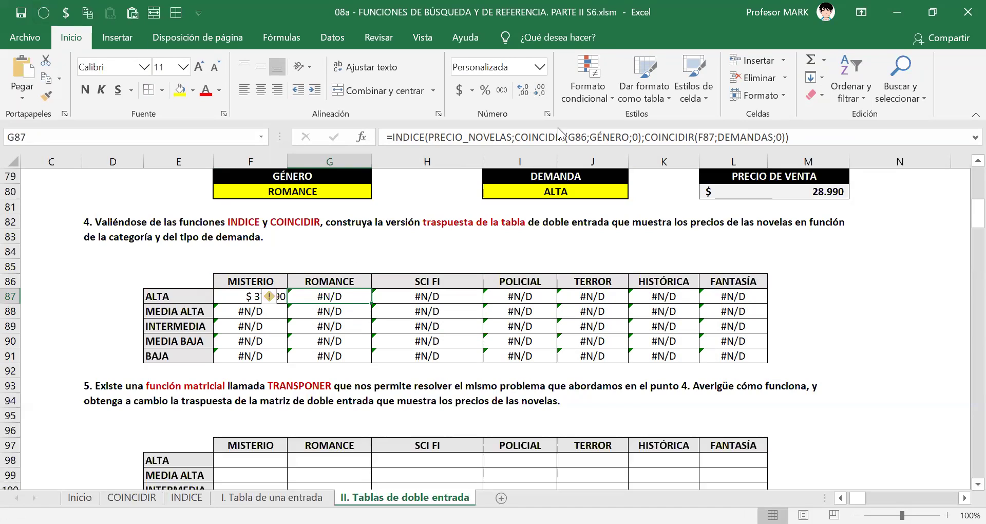
# - Open I89's INDICE formula for editing and circle the POLICIAL column header on screen in blue
pyautogui.click(529, 329)
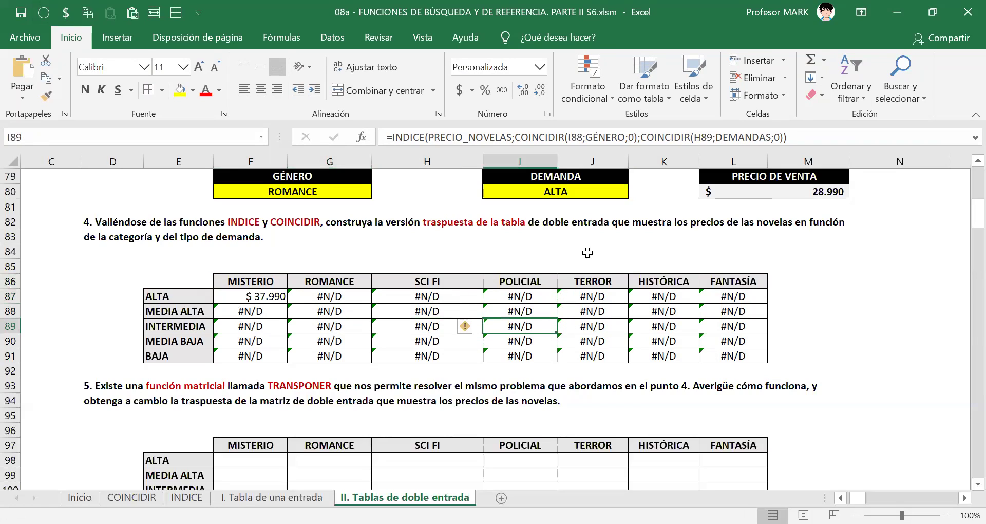
pyautogui.doubleClick(522, 326)
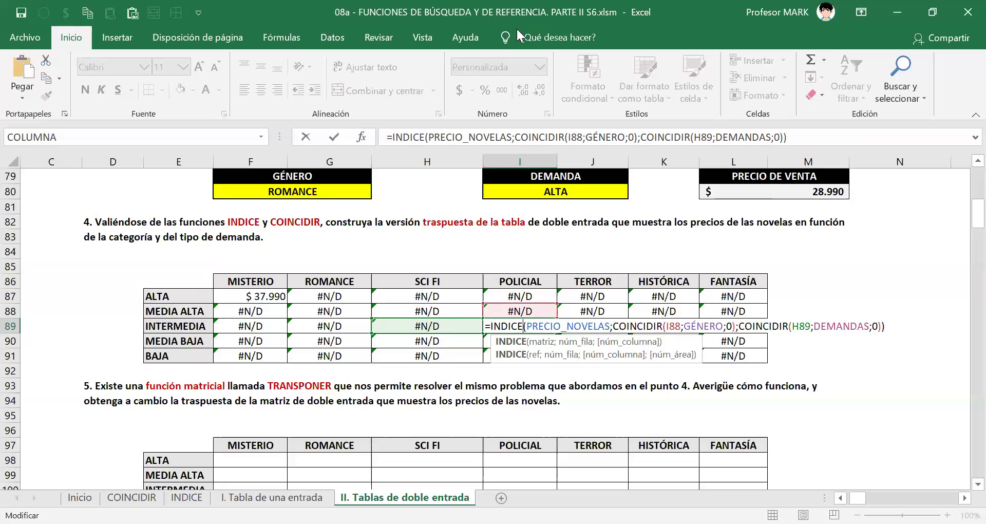
pyautogui.hotkey('ctrl', '2')
pyautogui.moveTo(513, 266)
pyautogui.mouseDown()
pyautogui.moveTo(505, 293)
pyautogui.moveTo(552, 290)
pyautogui.moveTo(525, 263)
pyautogui.moveTo(512, 267)
pyautogui.mouseUp()
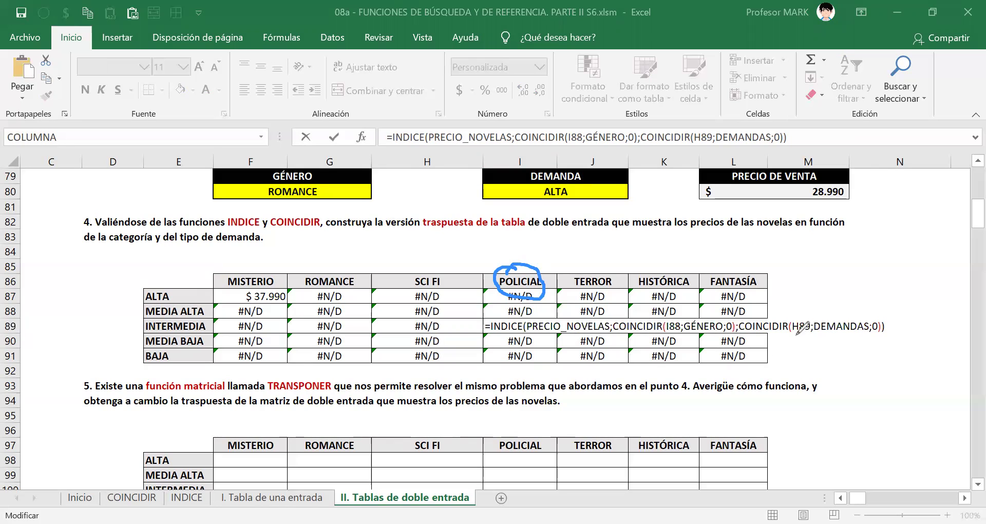
# - Mark the H89;DEMANDAS arguments and the INTERMEDIA row label in blue, and link cell I88 to its formula reference with a red arrow
pyautogui.moveTo(798, 334); pyautogui.dragTo(860, 333)
pyautogui.moveTo(425, 316)
pyautogui.mouseDown()
pyautogui.moveTo(411, 319)
pyautogui.moveTo(442, 336)
pyautogui.moveTo(446, 318)
pyautogui.moveTo(417, 318)
pyautogui.mouseUp()
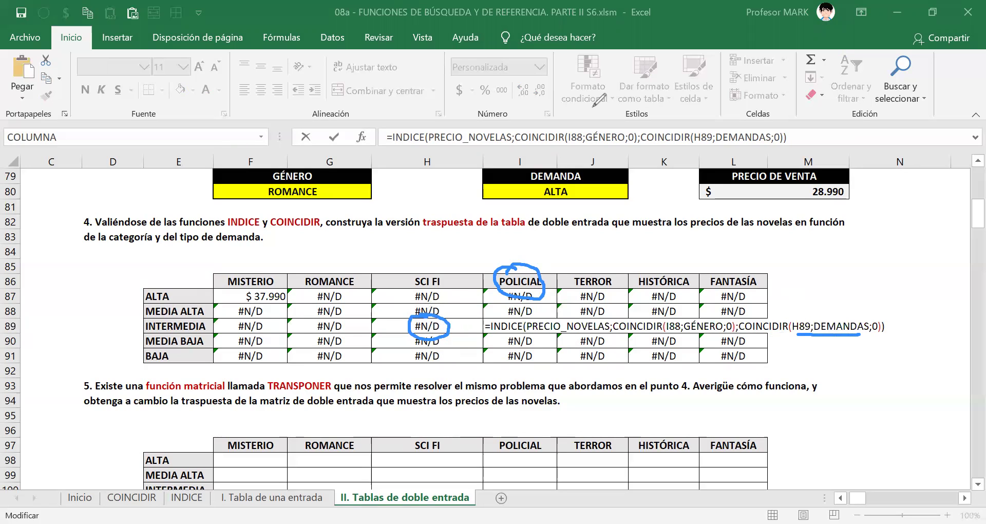
pyautogui.hotkey('ctrl', 'z')
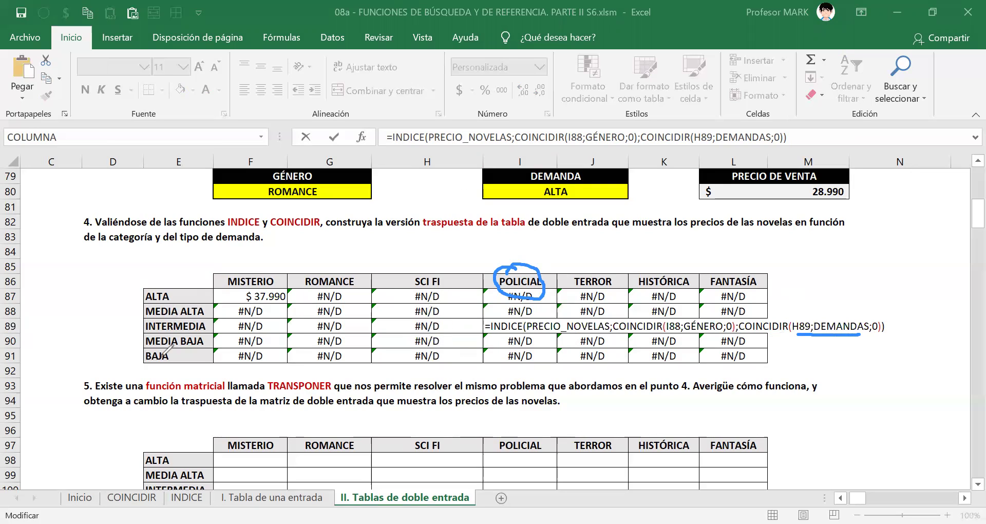
pyautogui.moveTo(174, 316)
pyautogui.mouseDown()
pyautogui.moveTo(144, 322)
pyautogui.moveTo(170, 336)
pyautogui.moveTo(208, 331)
pyautogui.moveTo(198, 309)
pyautogui.moveTo(172, 315)
pyautogui.mouseUp()
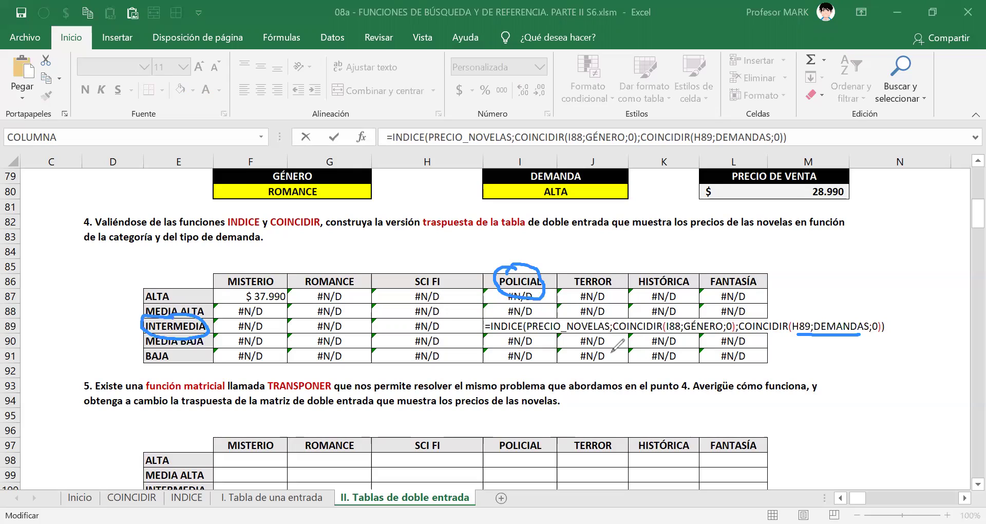
pyautogui.moveTo(515, 302)
pyautogui.mouseDown()
pyautogui.moveTo(501, 313)
pyautogui.moveTo(537, 316)
pyautogui.moveTo(523, 302)
pyautogui.moveTo(501, 309)
pyautogui.moveTo(648, 302)
pyautogui.moveTo(671, 327)
pyautogui.mouseUp()
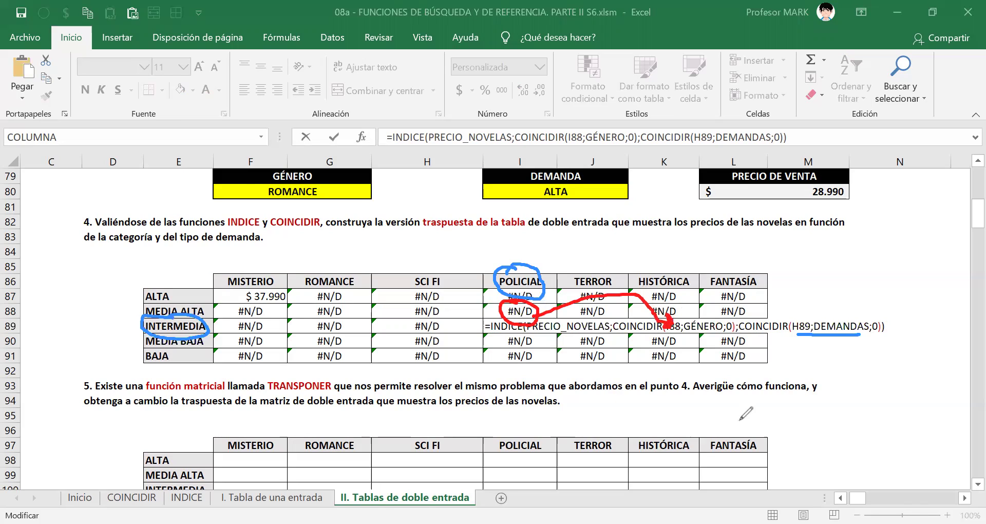
# - Circle cell H89 in red, link it with an arrow to its reference in I89's formula, and underline the POLICIAL and INTERMEDIA labels
pyautogui.moveTo(433, 315)
pyautogui.mouseDown()
pyautogui.moveTo(402, 319)
pyautogui.moveTo(452, 318)
pyautogui.moveTo(431, 308)
pyautogui.moveTo(606, 376)
pyautogui.moveTo(713, 370)
pyautogui.moveTo(802, 331)
pyautogui.moveTo(803, 339)
pyautogui.mouseUp()
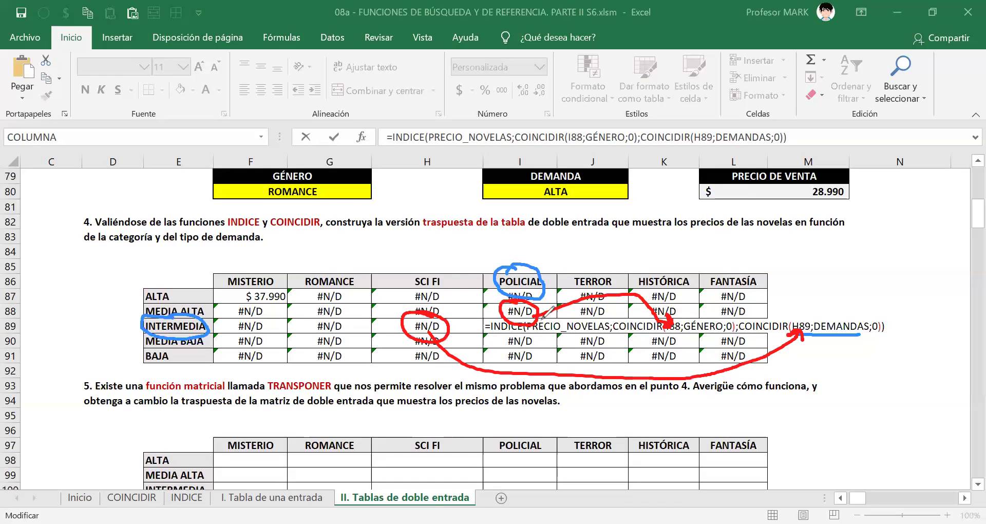
pyautogui.moveTo(510, 317); pyautogui.dragTo(534, 306)
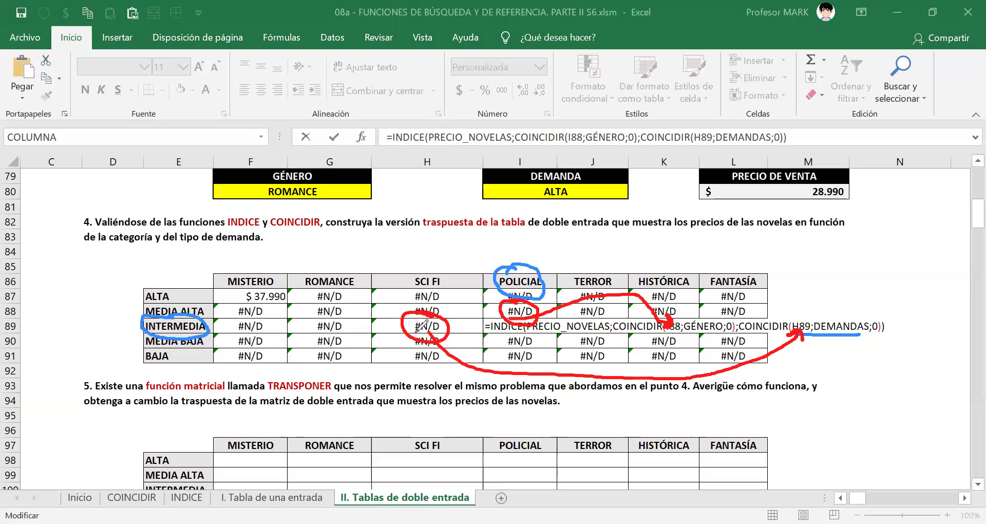
pyautogui.moveTo(443, 331); pyautogui.dragTo(434, 337)
pyautogui.moveTo(513, 289); pyautogui.dragTo(543, 292)
pyautogui.moveTo(147, 336); pyautogui.dragTo(204, 335)
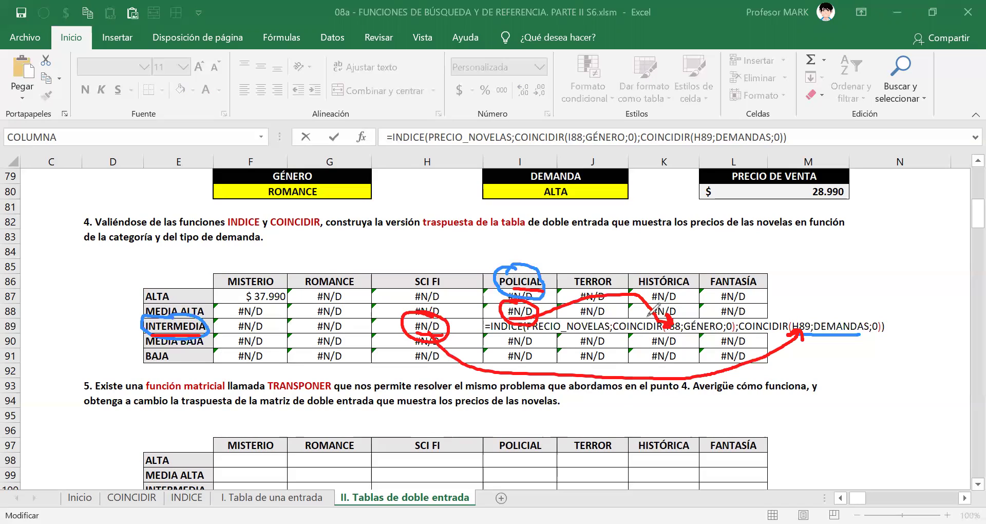
# - Mark two red crosses over the table's results, and clear all the on-screen drawings before leaving I89's formula
pyautogui.moveTo(614, 305); pyautogui.dragTo(588, 377)
pyautogui.moveTo(304, 353)
pyautogui.mouseDown()
pyautogui.moveTo(345, 292)
pyautogui.moveTo(348, 354)
pyautogui.mouseUp()
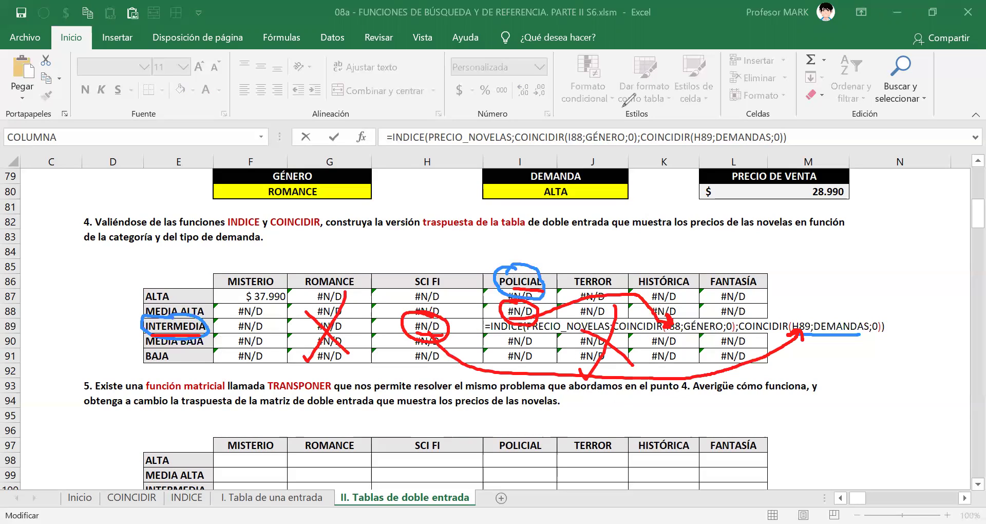
pyautogui.press('e')
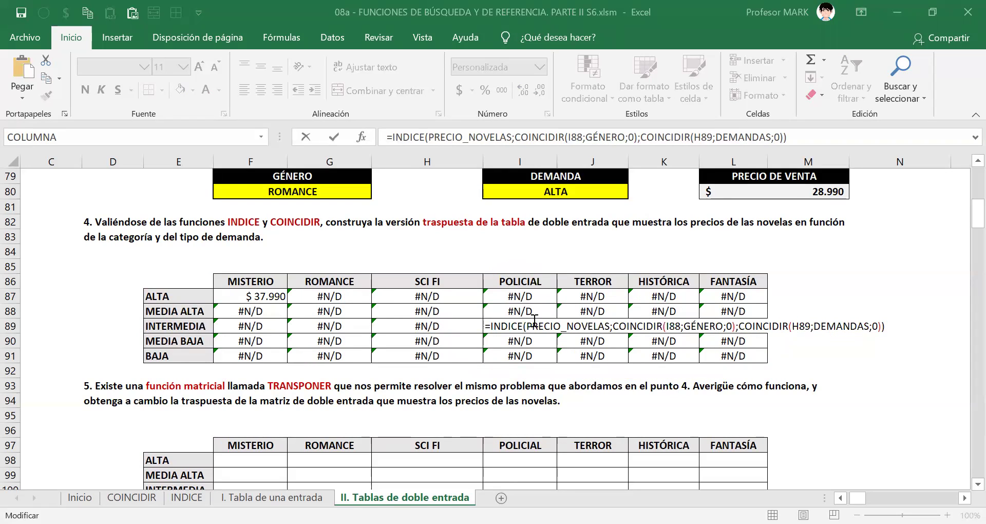
pyautogui.press('Return')
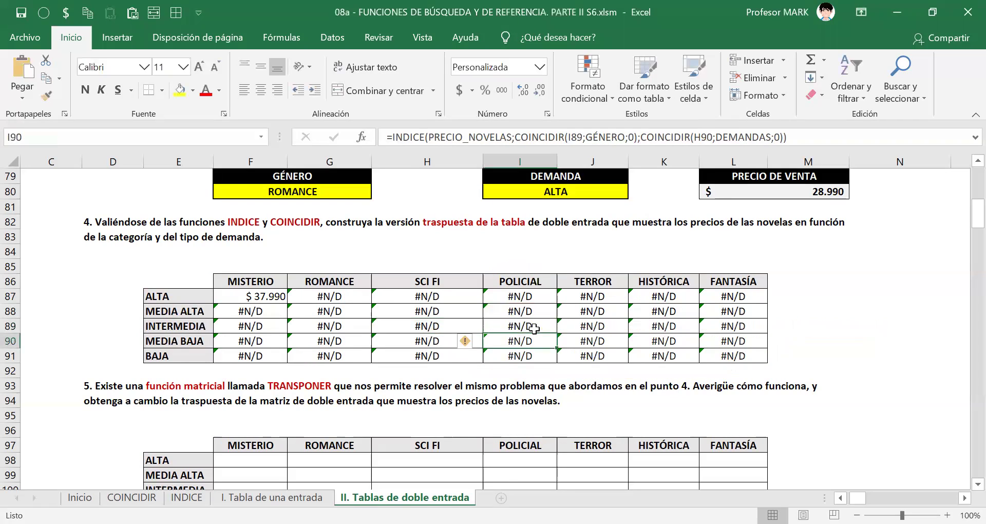
# - Inspect the references of H91's INDICE formula and the SCI FI column's cells H87 to H89
pyautogui.doubleClick(430, 354)
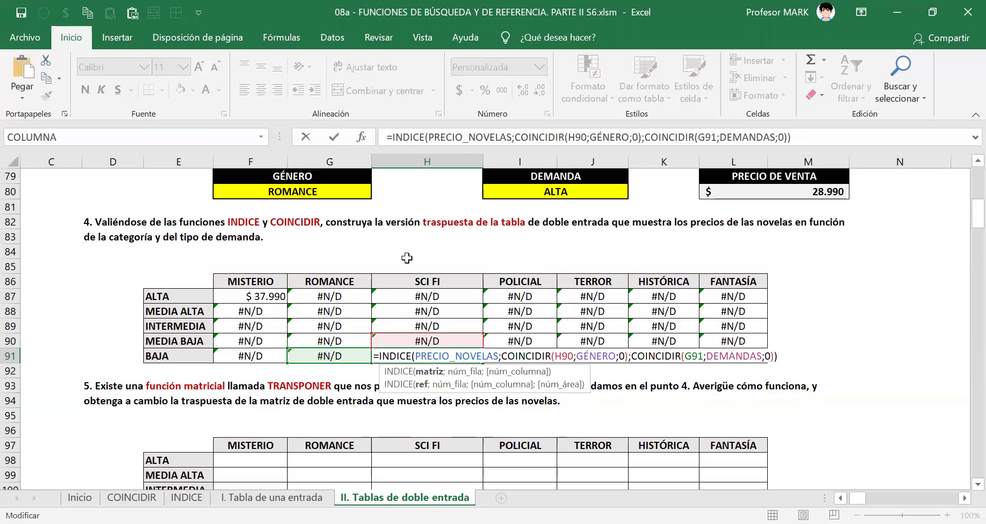
pyautogui.press('Return')
pyautogui.moveTo(389, 300); pyautogui.dragTo(401, 314)
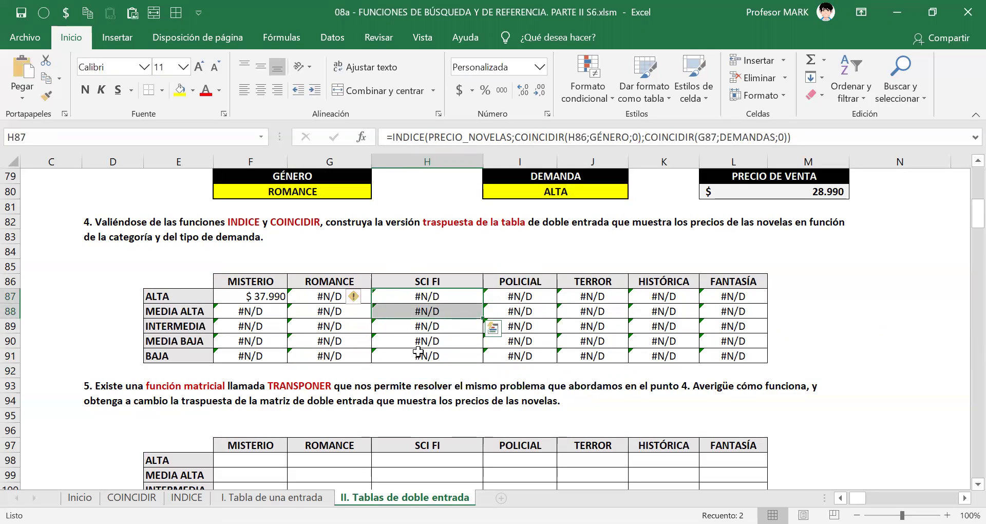
pyautogui.click(423, 327)
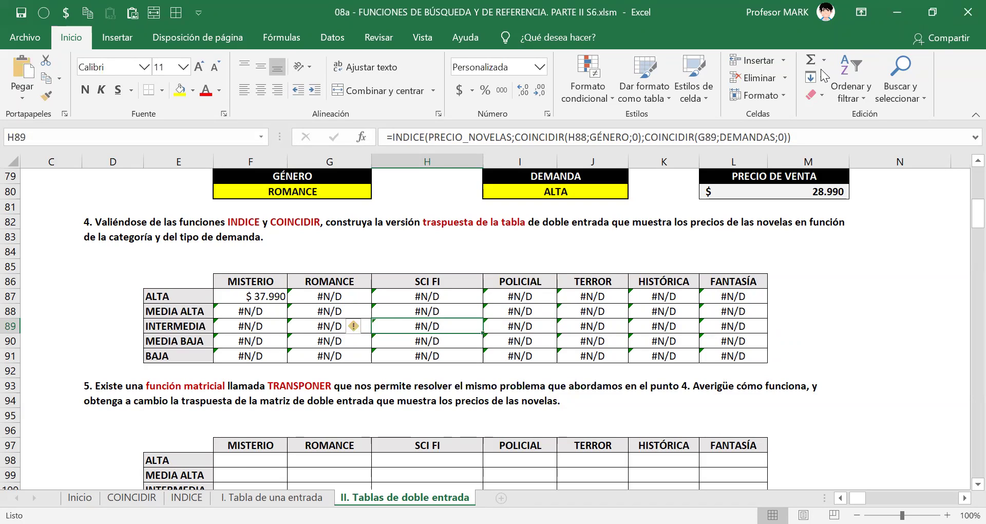
# - Delete the formulas in G87:L91 and F88:F91, keeping only the INDICE formula in F87
pyautogui.click(313, 294)
pyautogui.hotkey('ctrl', 'shift', 'Right')
pyautogui.hotkey('ctrl', 'shift', 'Down')
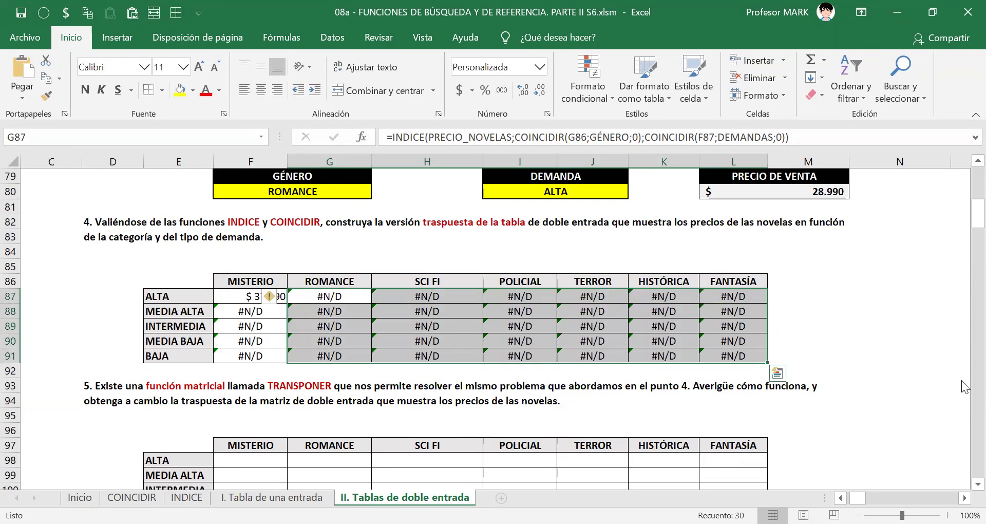
pyautogui.press('Delete')
pyautogui.press('Left')
pyautogui.press('Down')
pyautogui.hotkey('ctrl', 'shift', 'Down')
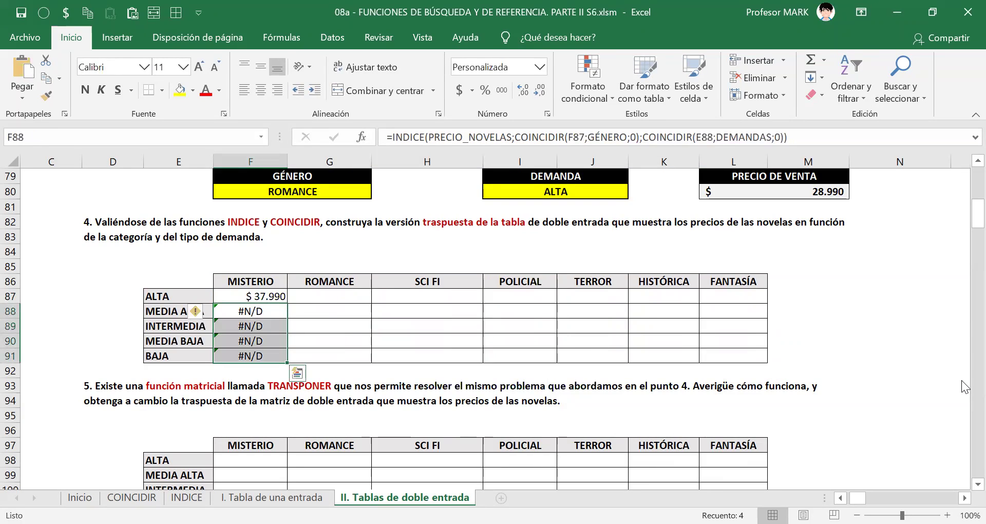
pyautogui.press('Delete')
pyautogui.press('Up')
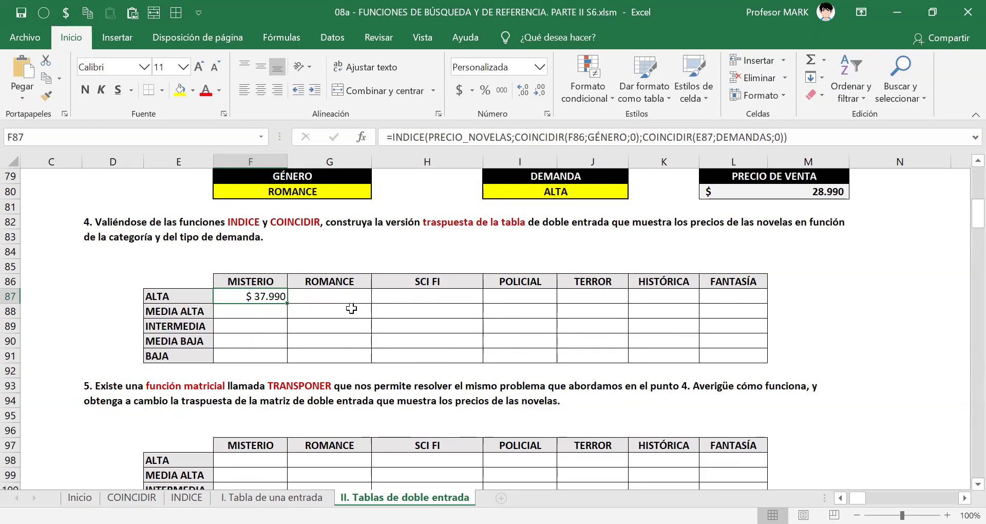
# - Open F87's INDICE formula and examine its PRECIO_NOVELAS matrix argument and the COINCIDIR row argument that looks up F86
pyautogui.keyDown('ctrl'); pyautogui.scroll(1, 282, 322); pyautogui.keyUp('ctrl')
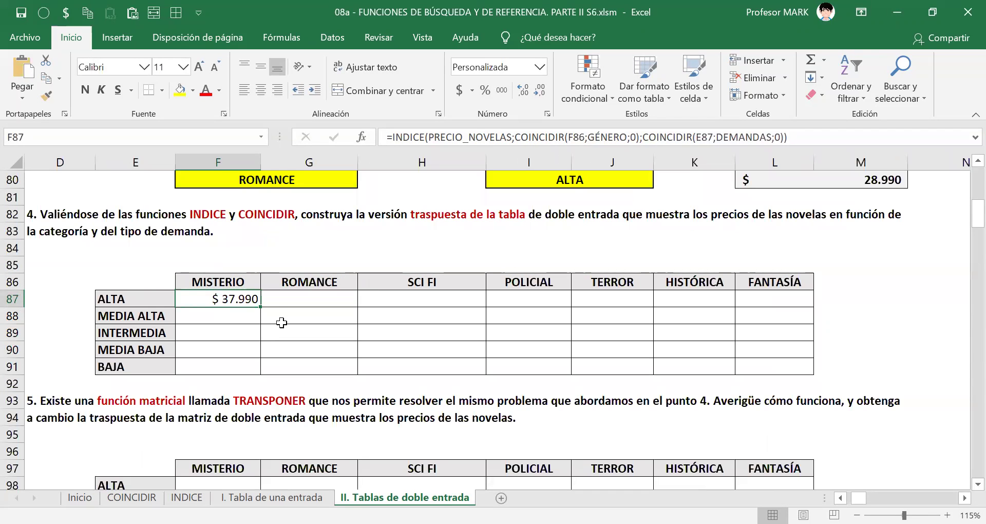
pyautogui.keyDown('ctrl'); pyautogui.scroll(1, 462, 329); pyautogui.keyUp('ctrl')
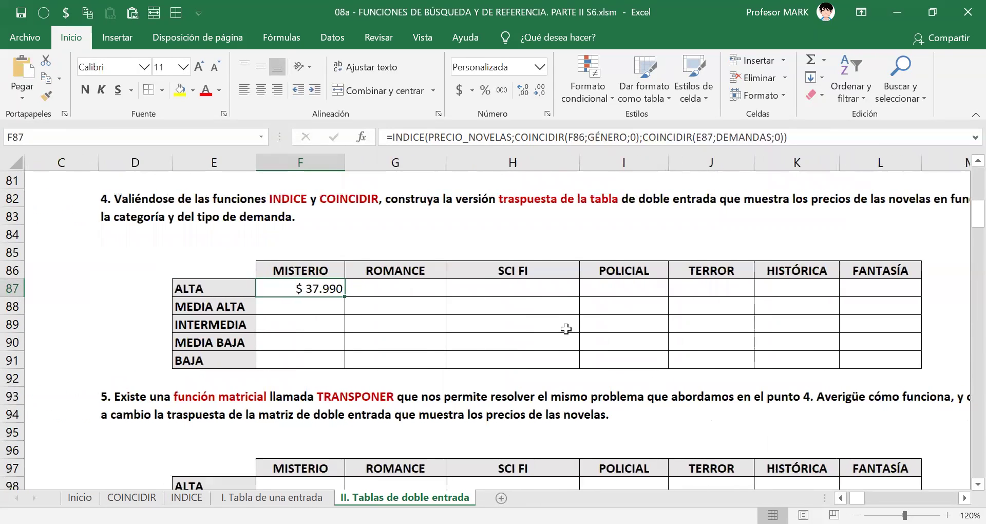
pyautogui.scroll(-1, 566, 327)
pyautogui.scroll(1, 566, 327)
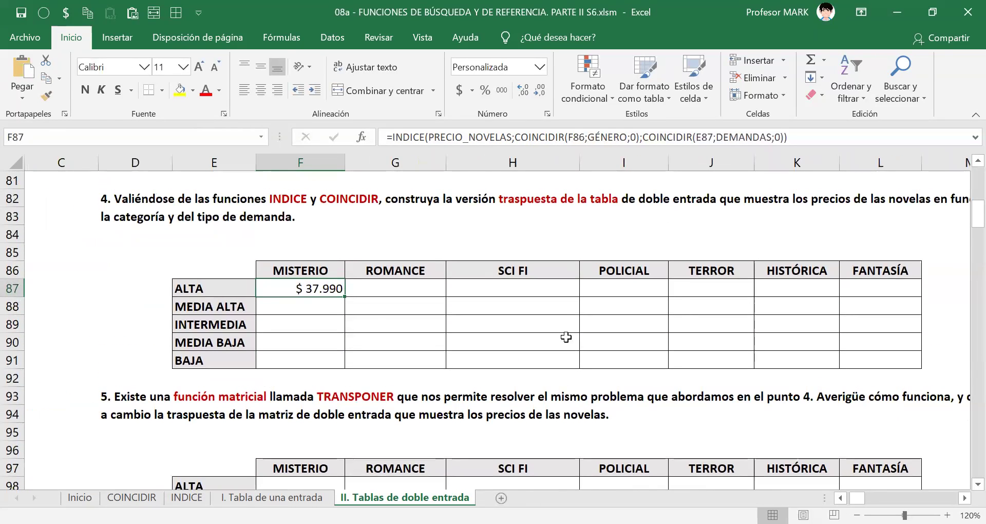
pyautogui.doubleClick(299, 287)
pyautogui.click(298, 287)
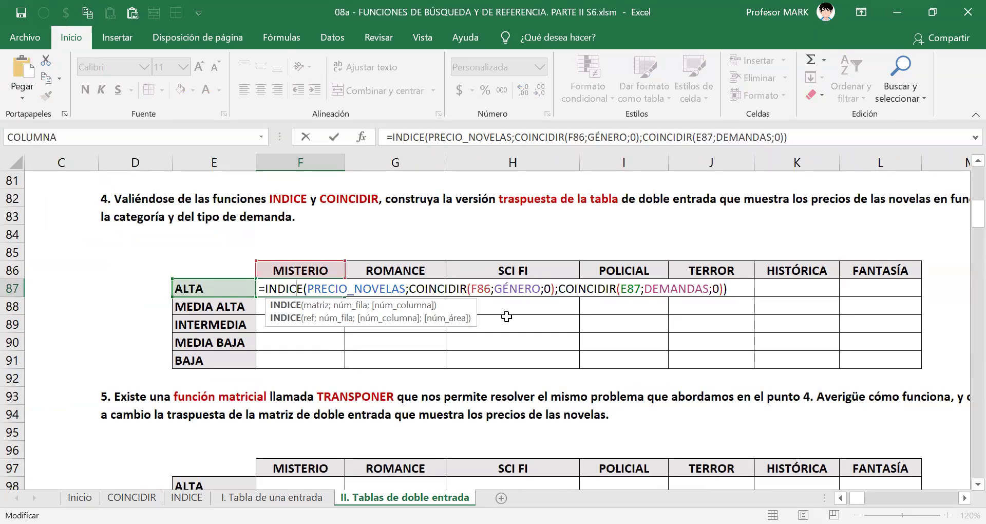
pyautogui.moveTo(410, 291); pyautogui.dragTo(557, 293)
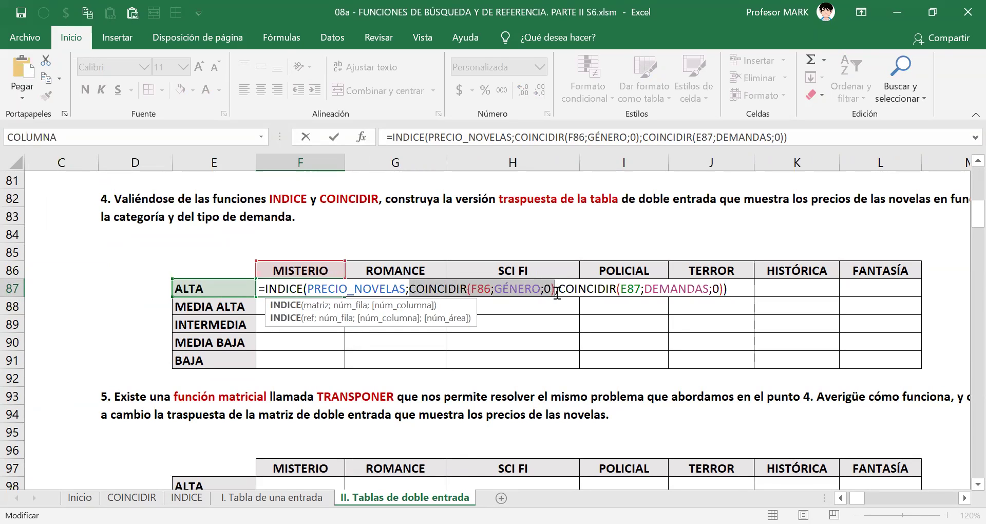
pyautogui.moveTo(308, 291); pyautogui.dragTo(403, 288)
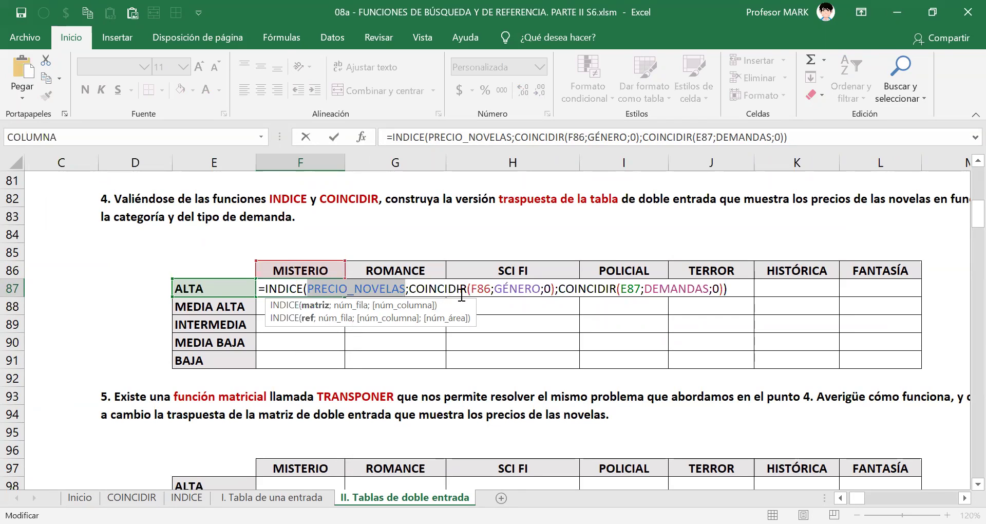
pyautogui.moveTo(554, 287); pyautogui.dragTo(413, 280)
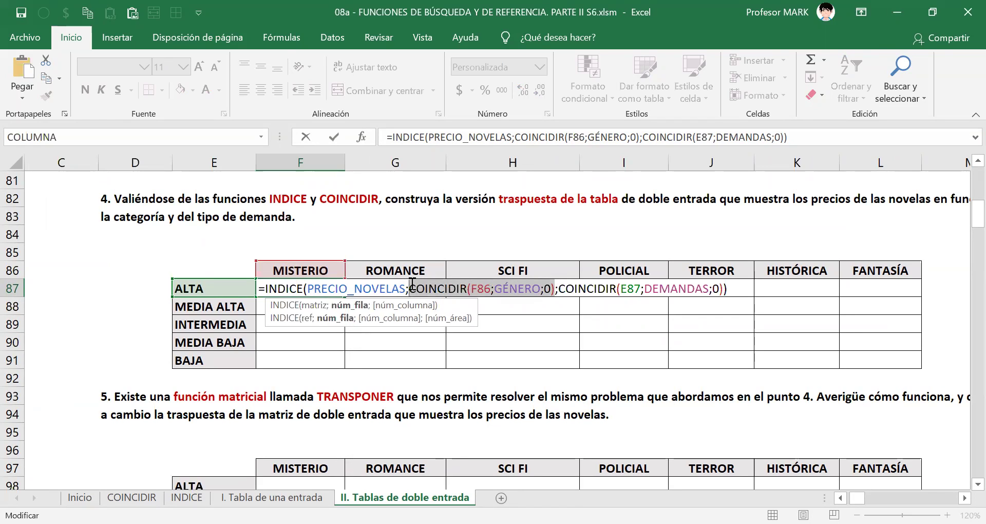
pyautogui.click(476, 290)
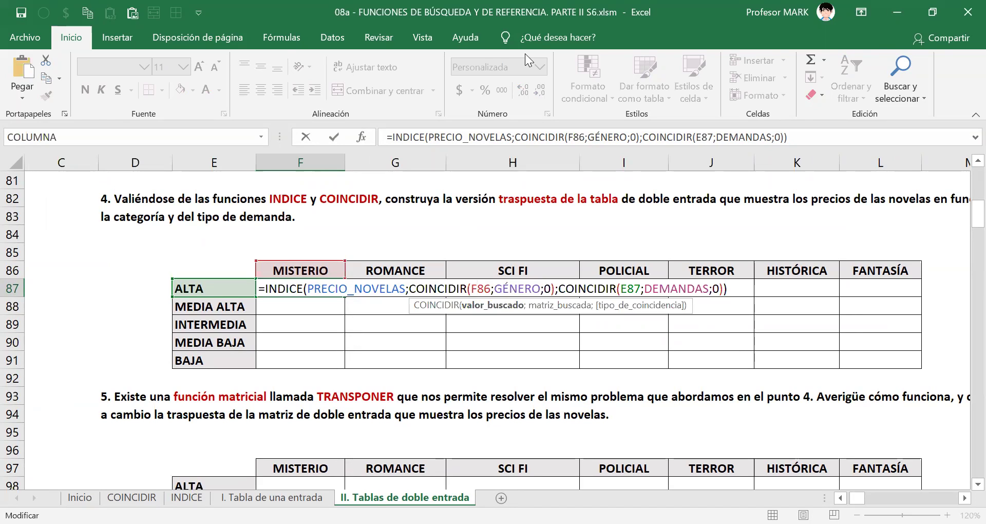
# - Outline the genre headers F86:L86 on screen with a red rectangle and place the cursor inside the formula's F86 reference
pyautogui.hotkey('alt', 'Tab')
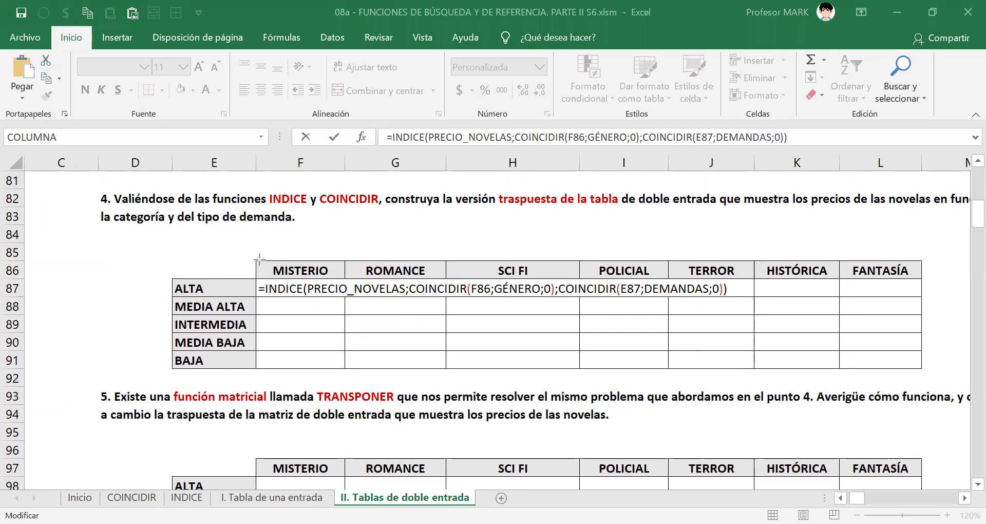
pyautogui.moveTo(922, 286); pyautogui.dragTo(922, 279)
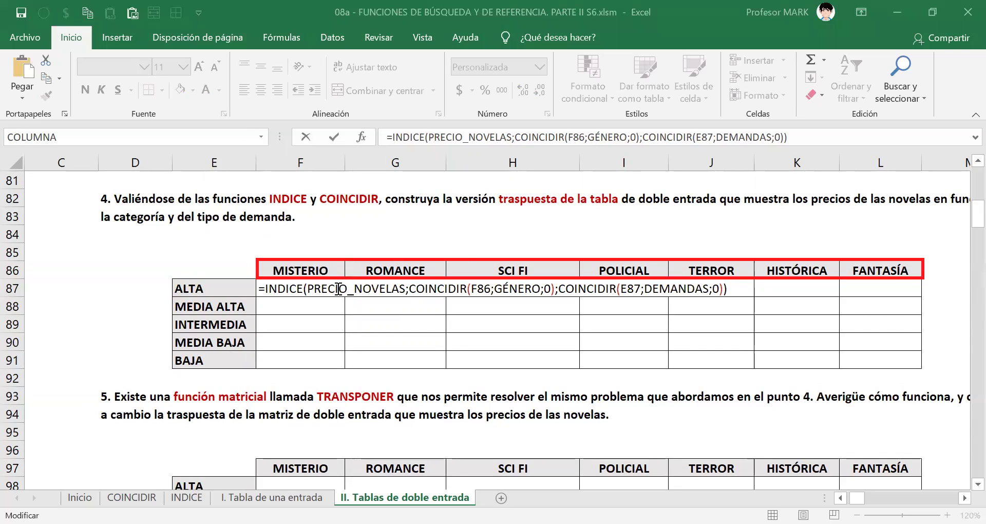
pyautogui.click(478, 290)
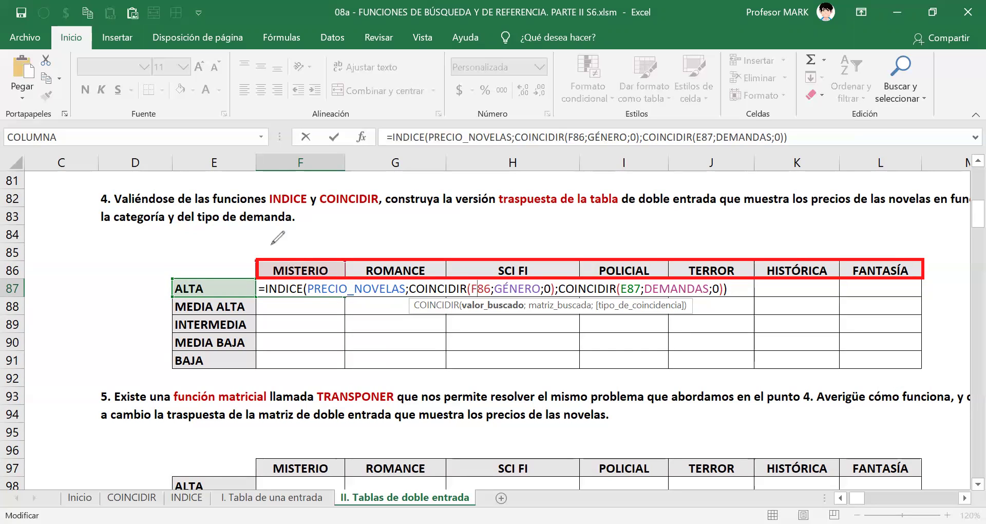
# - Handwrite the references F86, G86, H86, I86, J86, K86 and L86 in red above their matching genre headers
pyautogui.moveTo(276, 232); pyautogui.dragTo(277, 255)
pyautogui.moveTo(269, 241); pyautogui.dragTo(297, 230)
pyautogui.moveTo(302, 234)
pyautogui.mouseDown()
pyautogui.moveTo(297, 225)
pyautogui.moveTo(319, 240)
pyautogui.moveTo(309, 243)
pyautogui.mouseUp()
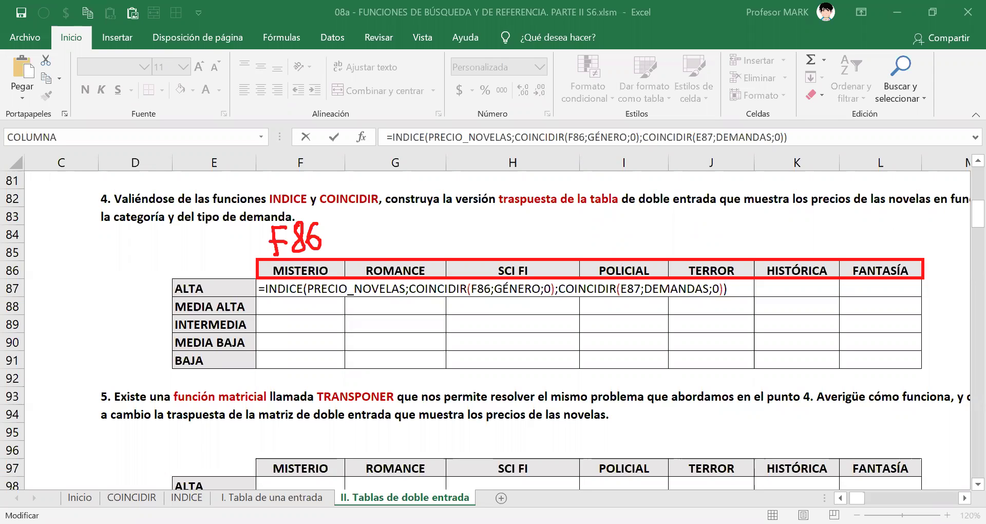
pyautogui.moveTo(368, 234)
pyautogui.mouseDown()
pyautogui.moveTo(356, 252)
pyautogui.moveTo(386, 241)
pyautogui.moveTo(395, 220)
pyautogui.moveTo(392, 240)
pyautogui.mouseUp()
pyautogui.click(384, 223)
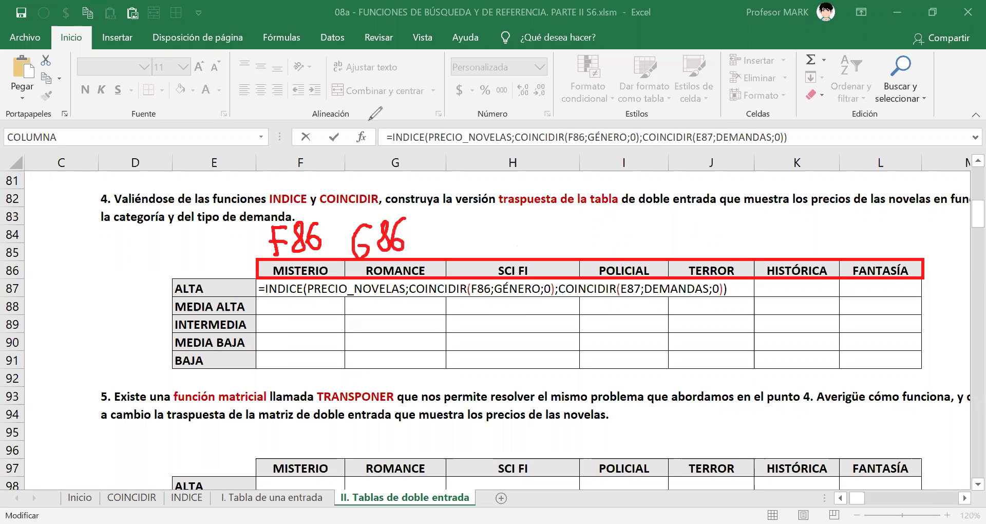
pyautogui.moveTo(464, 224); pyautogui.dragTo(464, 262)
pyautogui.moveTo(477, 223)
pyautogui.mouseDown()
pyautogui.moveTo(478, 262)
pyautogui.moveTo(477, 246)
pyautogui.moveTo(506, 220)
pyautogui.moveTo(516, 250)
pyautogui.moveTo(532, 242)
pyautogui.moveTo(514, 246)
pyautogui.mouseUp()
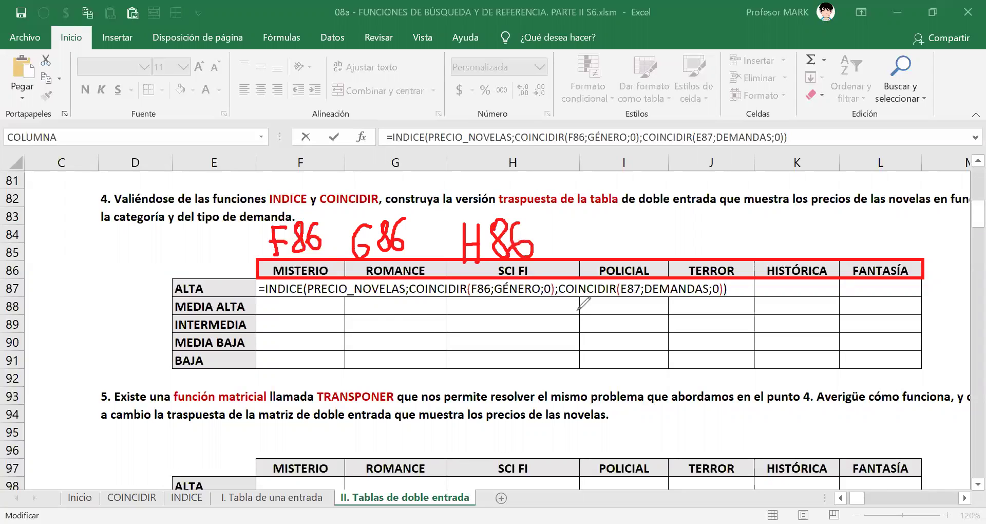
pyautogui.moveTo(584, 229)
pyautogui.mouseDown()
pyautogui.moveTo(598, 228)
pyautogui.moveTo(590, 251)
pyautogui.moveTo(601, 249)
pyautogui.moveTo(614, 226)
pyautogui.moveTo(641, 221)
pyautogui.moveTo(630, 239)
pyautogui.mouseUp()
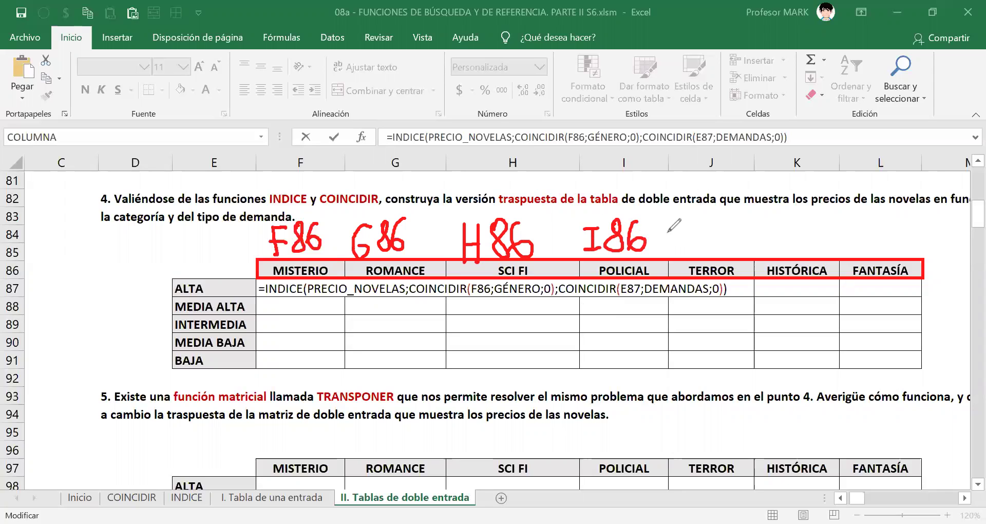
pyautogui.moveTo(670, 221)
pyautogui.mouseDown()
pyautogui.moveTo(672, 245)
pyautogui.moveTo(699, 226)
pyautogui.moveTo(714, 232)
pyautogui.moveTo(705, 240)
pyautogui.mouseUp()
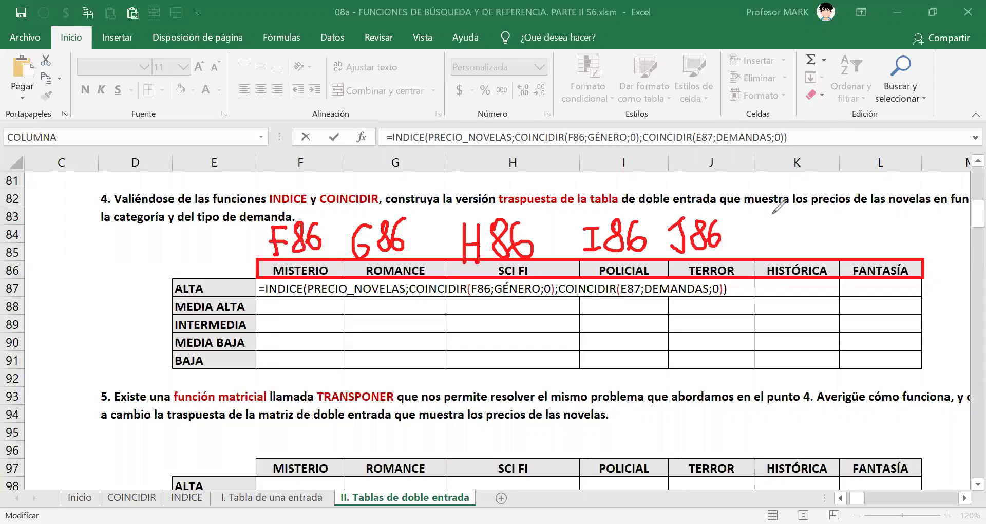
pyautogui.moveTo(761, 220)
pyautogui.mouseDown()
pyautogui.moveTo(762, 246)
pyautogui.moveTo(775, 224)
pyautogui.moveTo(781, 247)
pyautogui.moveTo(799, 220)
pyautogui.moveTo(819, 241)
pyautogui.moveTo(806, 235)
pyautogui.moveTo(873, 250)
pyautogui.mouseUp()
pyautogui.moveTo(887, 220)
pyautogui.mouseDown()
pyautogui.moveTo(874, 250)
pyautogui.moveTo(882, 217)
pyautogui.moveTo(893, 245)
pyautogui.moveTo(894, 236)
pyautogui.mouseUp()
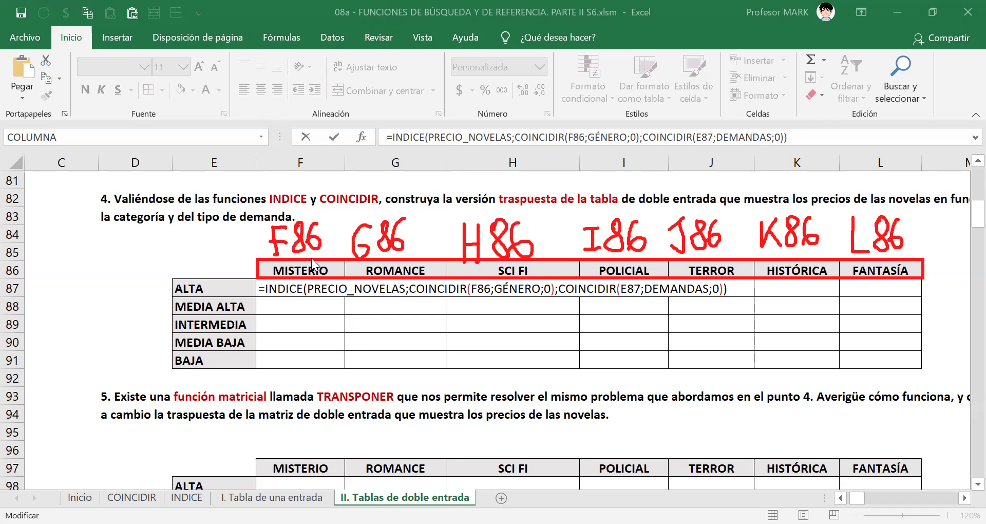
# - Lock the row of the genre reference in F87's formula by changing it to F$86
pyautogui.click(329, 328)
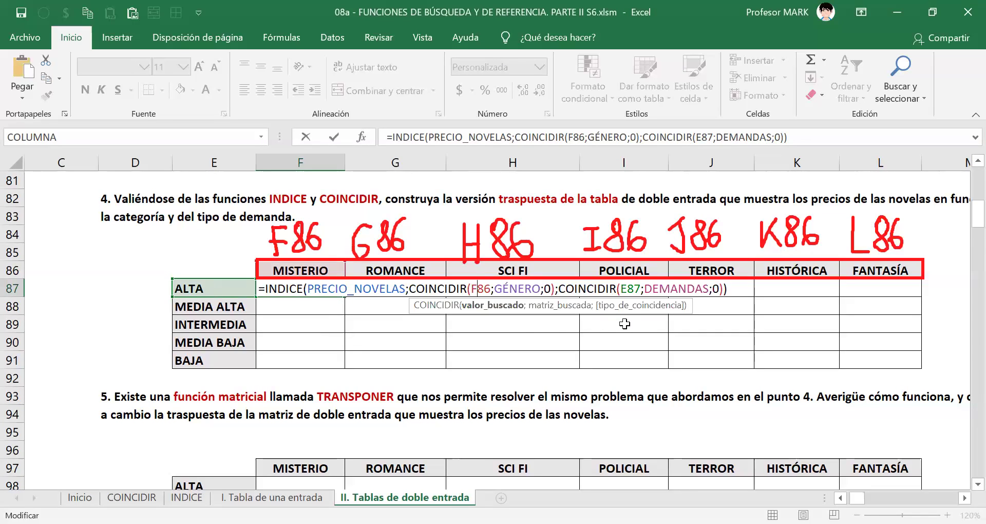
pyautogui.write('$')
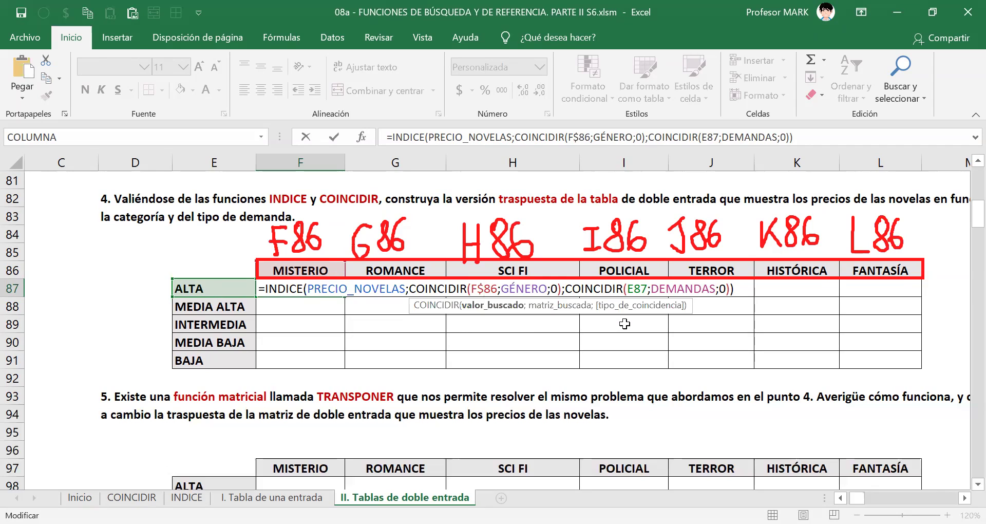
pyautogui.hotkey('ctrl', 'Return')
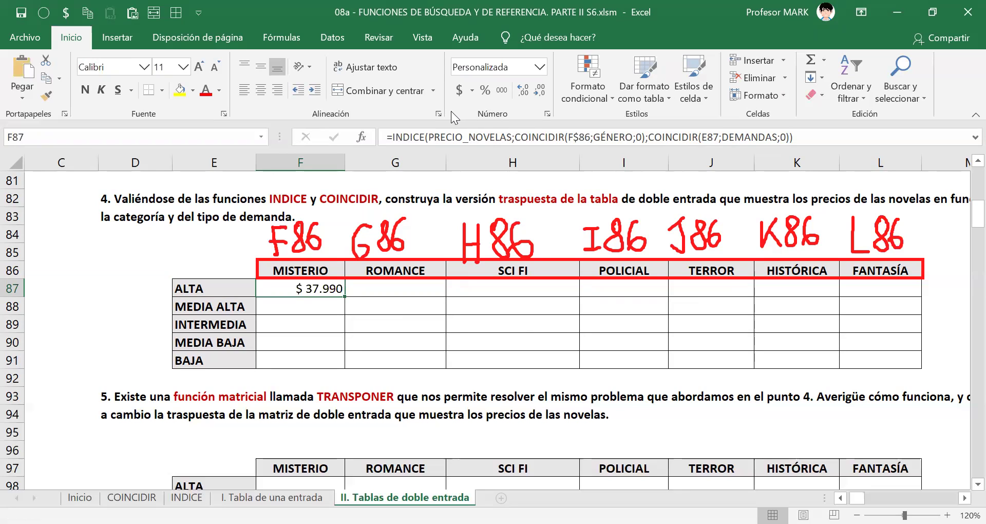
# - Outline the demand headers E87:E91 on screen with a blue rectangle
pyautogui.moveTo(172, 277)
pyautogui.mouseDown()
pyautogui.moveTo(229, 293)
pyautogui.moveTo(254, 353)
pyautogui.mouseUp()
pyautogui.hotkey('ctrl', 'z')
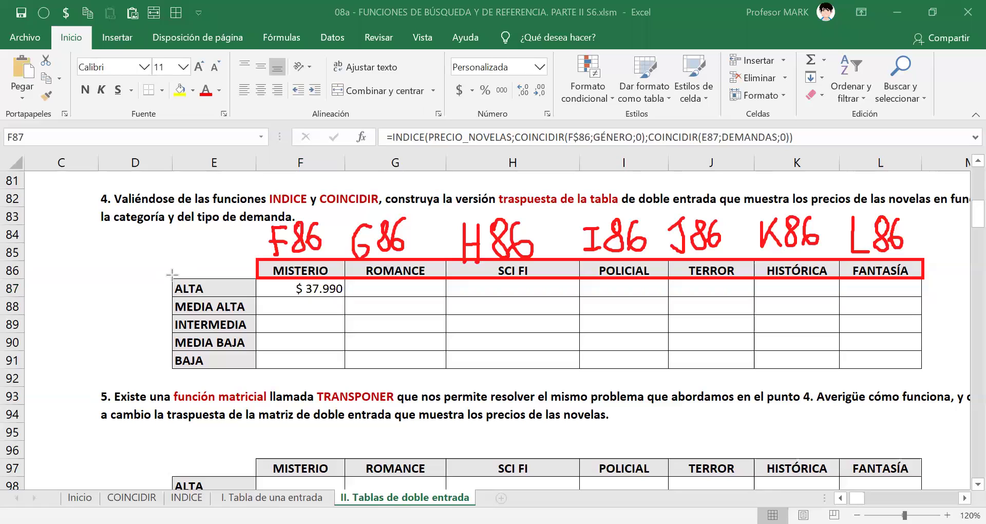
pyautogui.moveTo(170, 275)
pyautogui.mouseDown()
pyautogui.moveTo(221, 296)
pyautogui.moveTo(256, 368)
pyautogui.mouseUp()
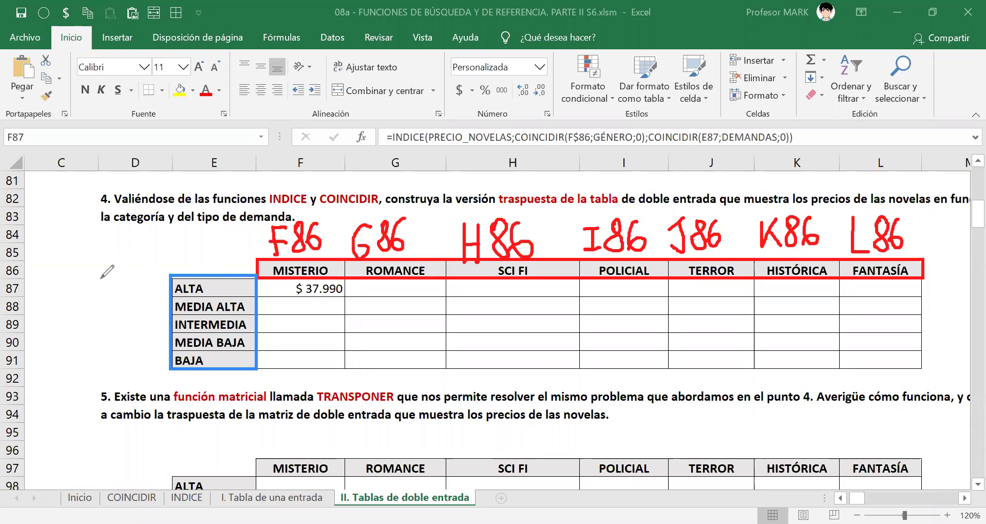
# - Handwrite the references E87, E88, E89, E90 and E91 in blue beside their matching demand headers, with arrows or lines where needed
pyautogui.moveTo(99, 272)
pyautogui.mouseDown()
pyautogui.moveTo(106, 295)
pyautogui.moveTo(115, 296)
pyautogui.moveTo(113, 272)
pyautogui.moveTo(123, 296)
pyautogui.moveTo(130, 279)
pyautogui.moveTo(139, 300)
pyautogui.moveTo(146, 281)
pyautogui.mouseUp()
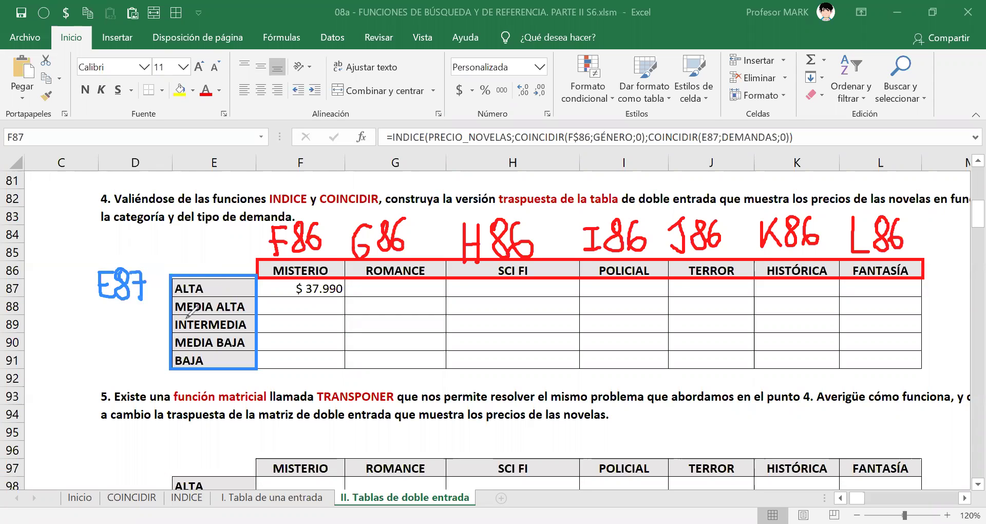
pyautogui.moveTo(101, 302)
pyautogui.mouseDown()
pyautogui.moveTo(114, 318)
pyautogui.moveTo(131, 304)
pyautogui.mouseUp()
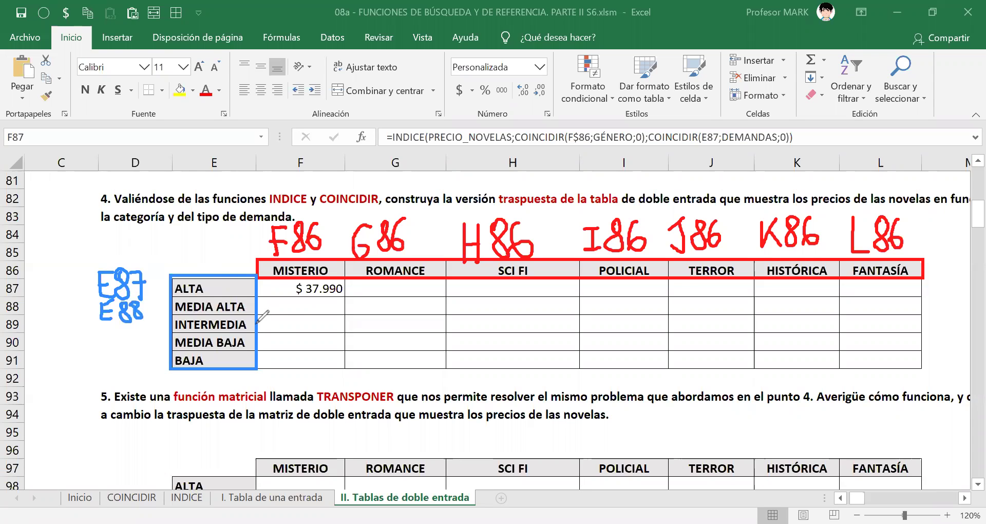
pyautogui.moveTo(248, 324); pyautogui.dragTo(293, 331)
pyautogui.moveTo(311, 311)
pyautogui.mouseDown()
pyautogui.moveTo(324, 335)
pyautogui.moveTo(323, 310)
pyautogui.moveTo(348, 334)
pyautogui.moveTo(352, 311)
pyautogui.moveTo(351, 337)
pyautogui.mouseUp()
pyautogui.moveTo(242, 346)
pyautogui.mouseDown()
pyautogui.moveTo(316, 361)
pyautogui.moveTo(311, 372)
pyautogui.moveTo(329, 356)
pyautogui.mouseUp()
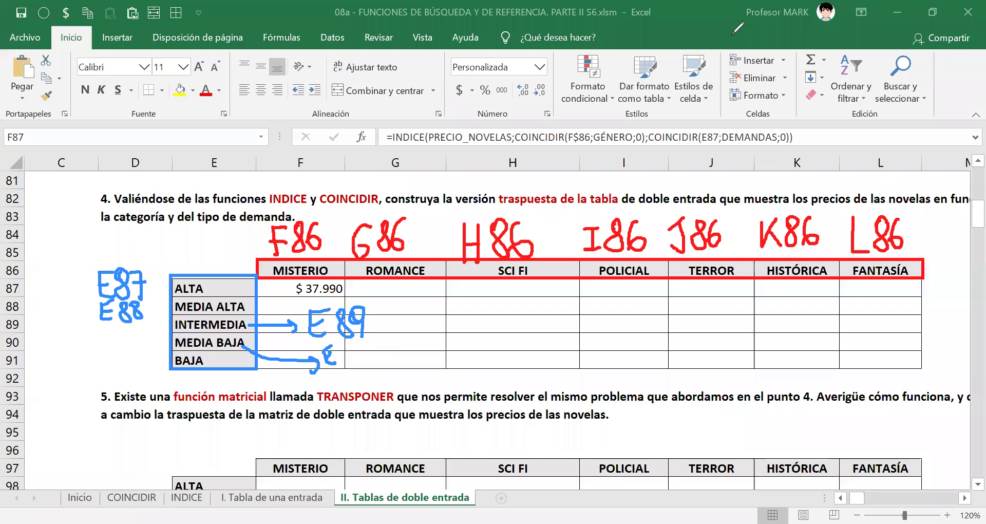
pyautogui.hotkey('ctrl', 'z')
pyautogui.hotkey('ctrl', 'z')
pyautogui.moveTo(333, 348)
pyautogui.mouseDown()
pyautogui.moveTo(334, 371)
pyautogui.moveTo(354, 371)
pyautogui.mouseUp()
pyautogui.moveTo(332, 361)
pyautogui.mouseDown()
pyautogui.moveTo(350, 358)
pyautogui.moveTo(353, 346)
pyautogui.moveTo(379, 372)
pyautogui.mouseUp()
pyautogui.moveTo(380, 349); pyautogui.dragTo(380, 372)
pyautogui.moveTo(179, 361); pyautogui.dragTo(146, 363)
pyautogui.moveTo(46, 340)
pyautogui.mouseDown()
pyautogui.moveTo(47, 365)
pyautogui.moveTo(75, 363)
pyautogui.moveTo(67, 351)
pyautogui.moveTo(80, 338)
pyautogui.moveTo(100, 340)
pyautogui.moveTo(97, 367)
pyautogui.moveTo(114, 337)
pyautogui.moveTo(112, 367)
pyautogui.moveTo(128, 367)
pyautogui.mouseUp()
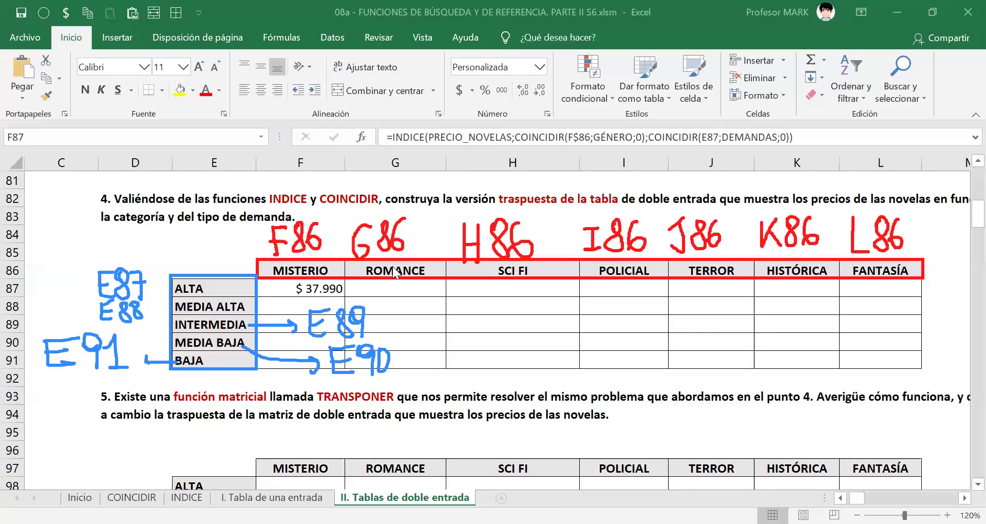
# - Lock the column of the demand reference in F87's formula by changing it to $E87
pyautogui.doubleClick(306, 288)
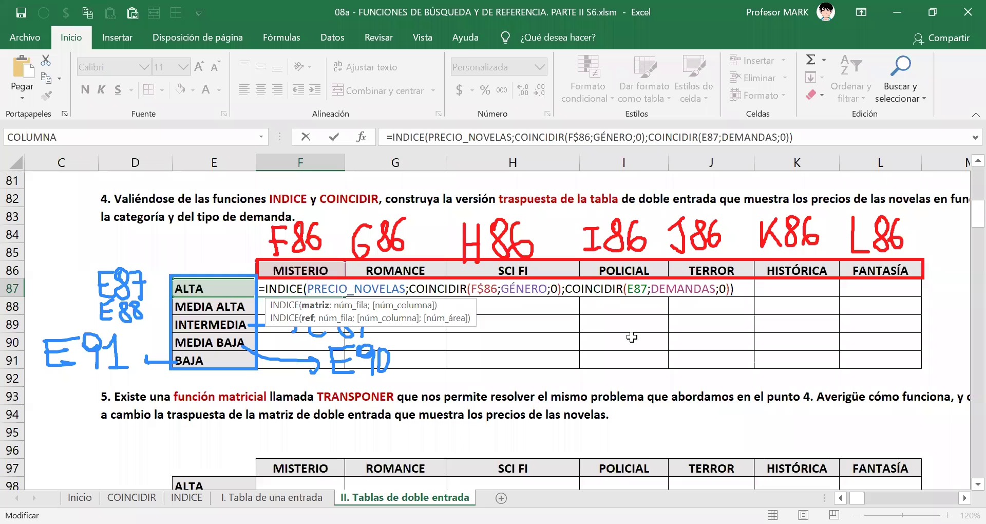
pyautogui.click(628, 290)
pyautogui.write('$')
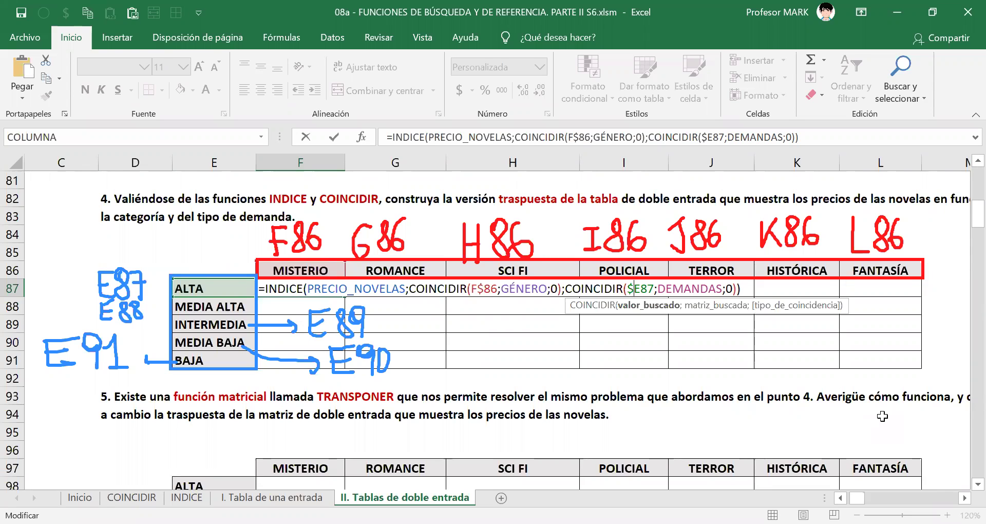
pyautogui.press('Return')
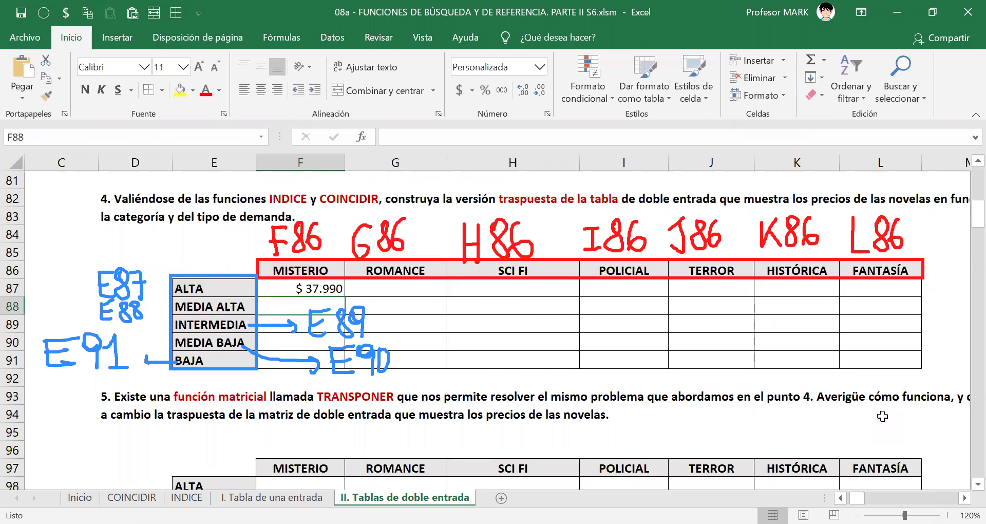
# - Fill F87's formula across the whole table F87:L91 and clear the on-screen drawings
pyautogui.click(313, 285)
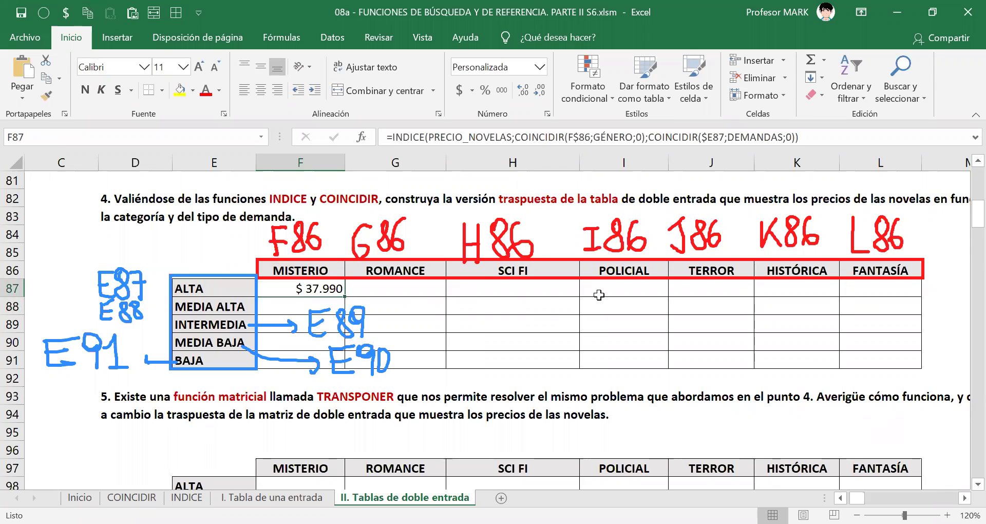
pyautogui.moveTo(345, 296); pyautogui.dragTo(922, 367)
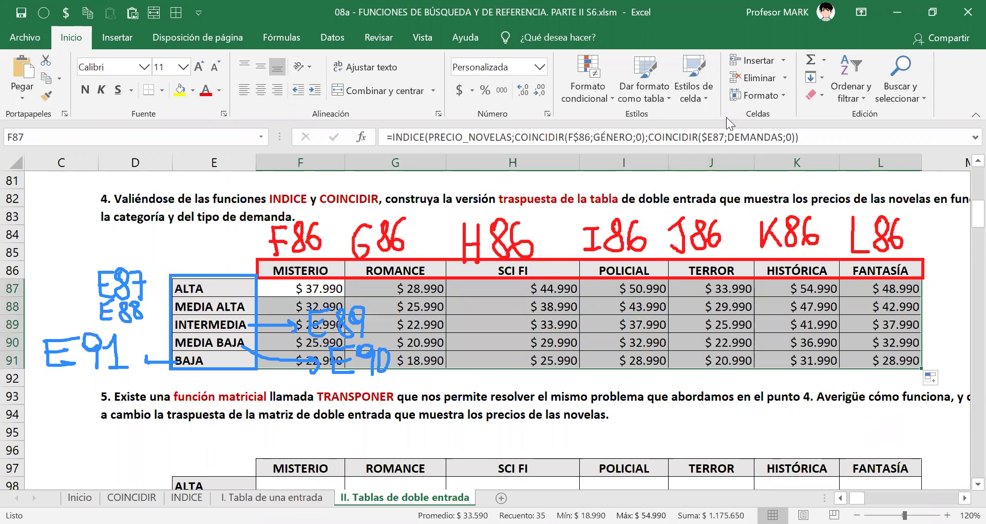
pyautogui.click(693, 113)
pyautogui.click(209, 118)
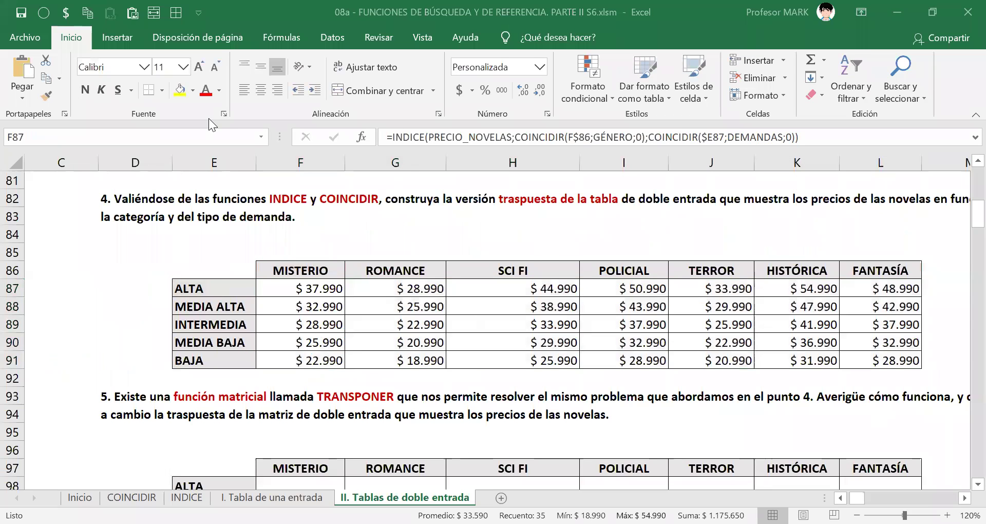
# - Set the worksheet zoom to 100% and review the INDICE and COINCIDIR formula in F87
pyautogui.click(510, 328)
pyautogui.hotkey('alt', 'n')
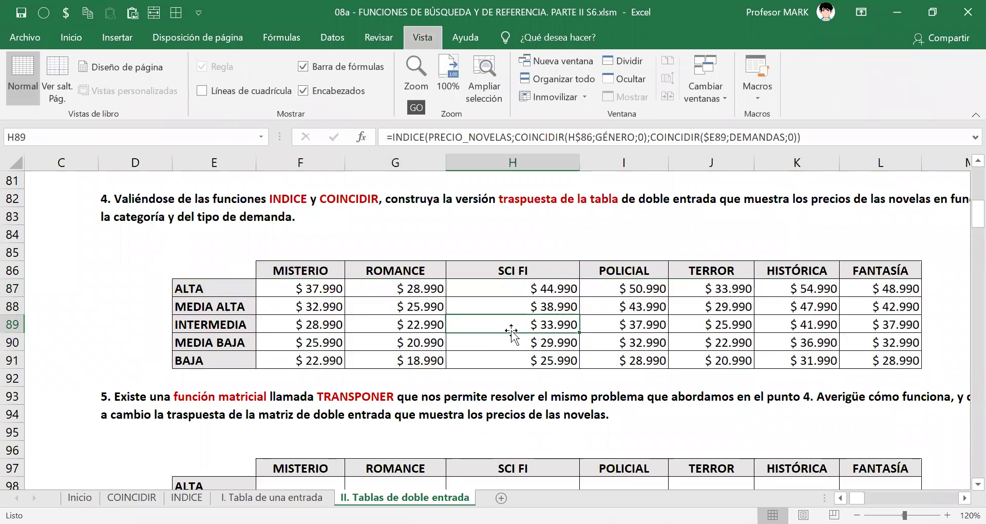
pyautogui.press('q')
pyautogui.press('0')
pyautogui.press('1')
pyautogui.press('Return')
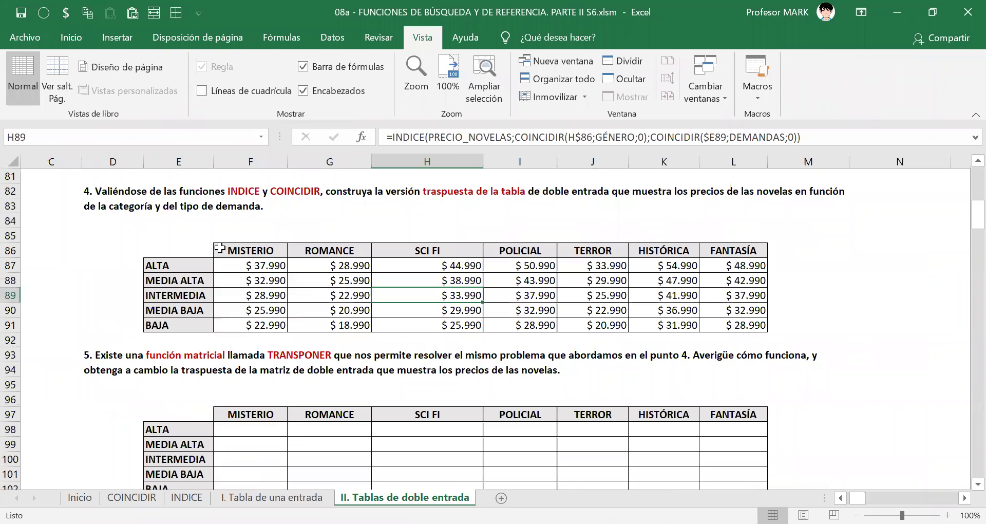
pyautogui.doubleClick(263, 265)
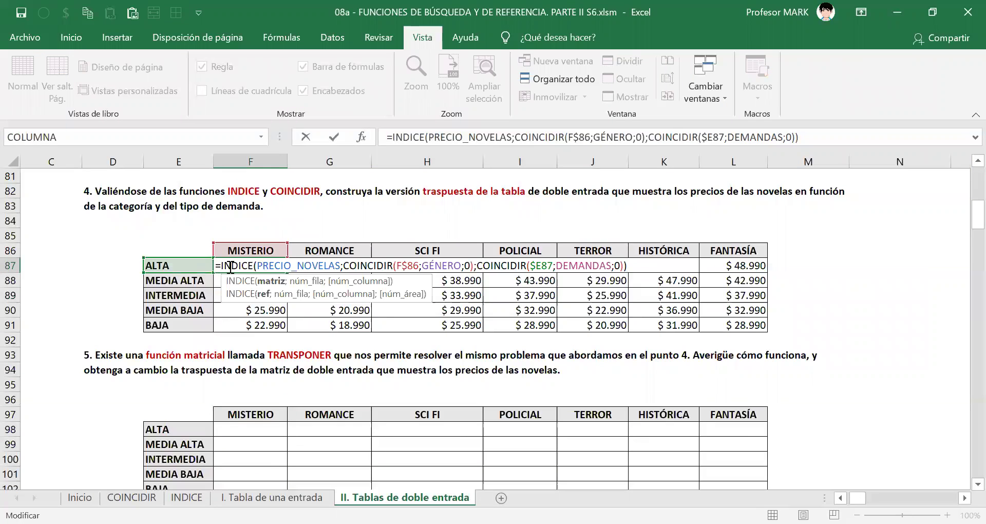
pyautogui.press('Return')
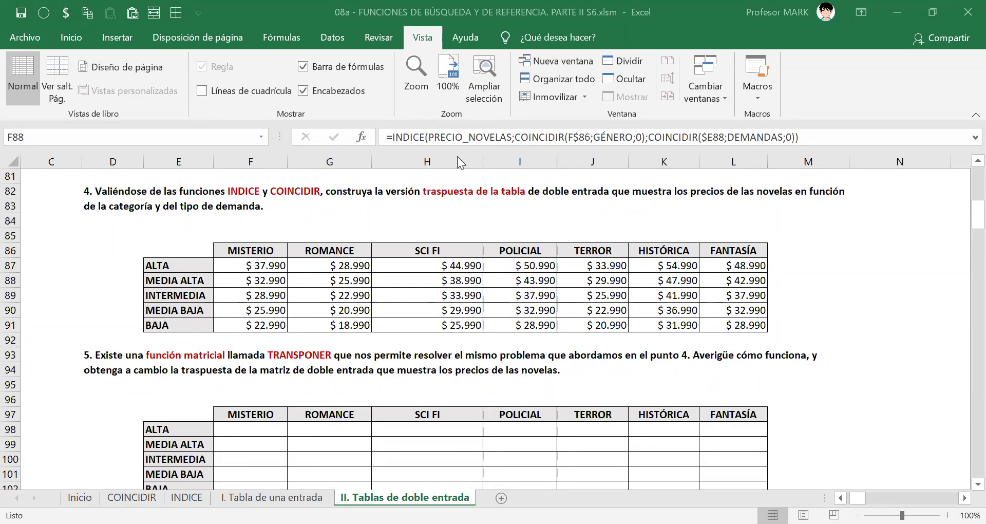
# - Wrap F87's formula in SI.ERROR with an empty text ("") as the value if there is an error
pyautogui.click(272, 262)
pyautogui.doubleClick(226, 264)
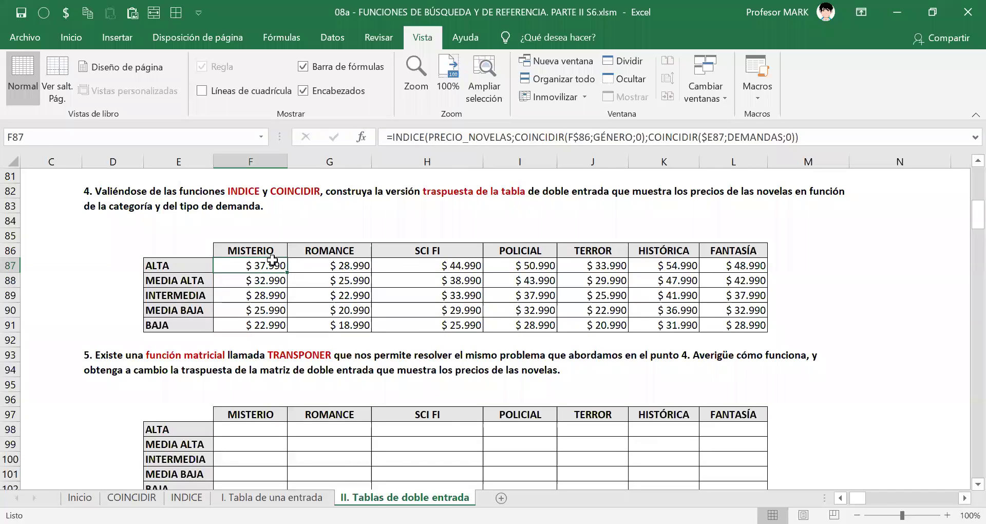
pyautogui.click(221, 266)
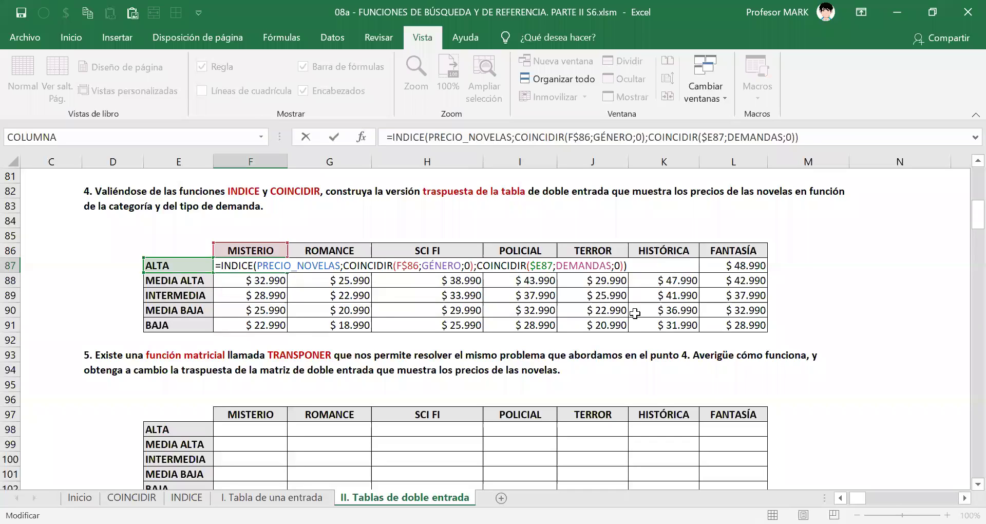
pyautogui.write('SI.ERROR(')
pyautogui.press('End')
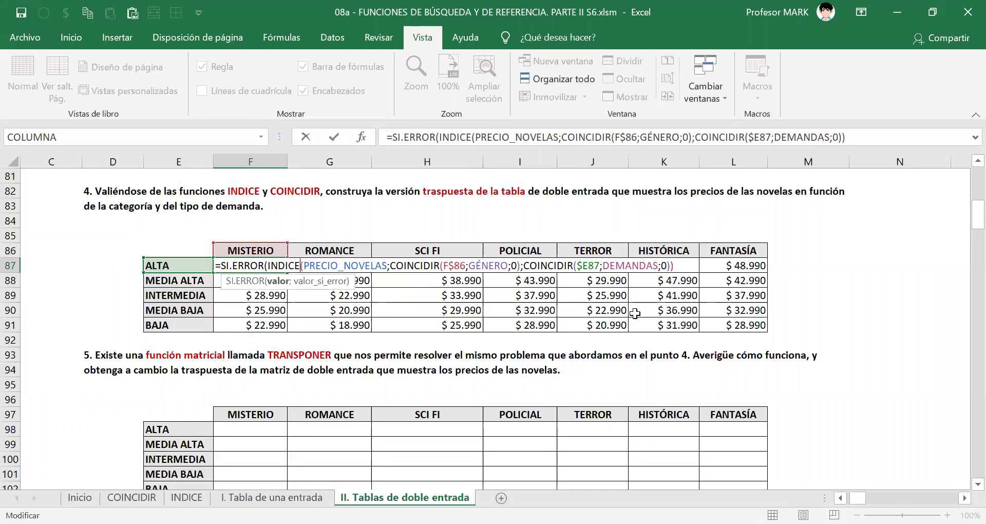
pyautogui.write(';"")')
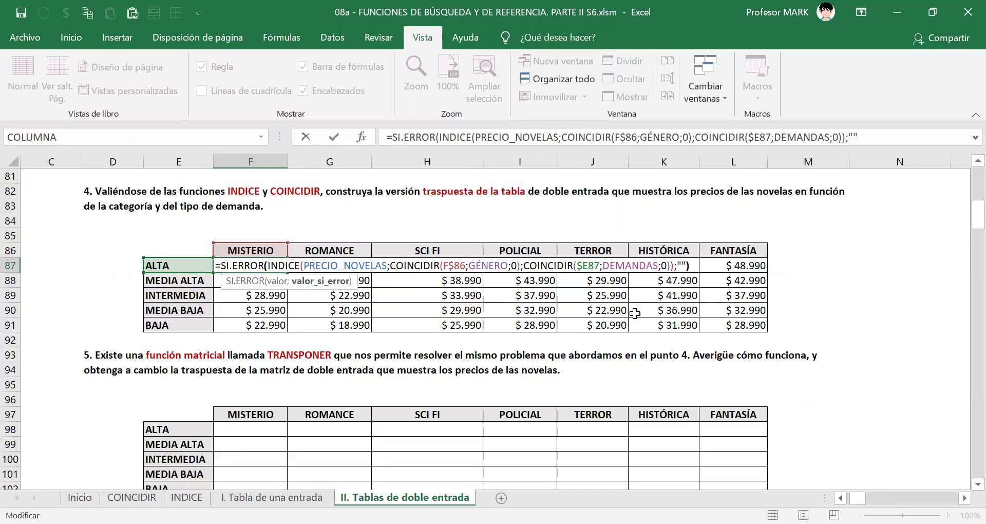
# - Copy F87's SI.ERROR formula into the rest of the transposed table, F87:L91
pyautogui.press('Up')
pyautogui.hotkey('ctrl', 'c')
pyautogui.hotkey('ctrl', 'shift', 'Down')
pyautogui.hotkey('ctrl', 'v')
pyautogui.hotkey('ctrl', 'shift', 'Right')
pyautogui.hotkey('ctrl', 'v')
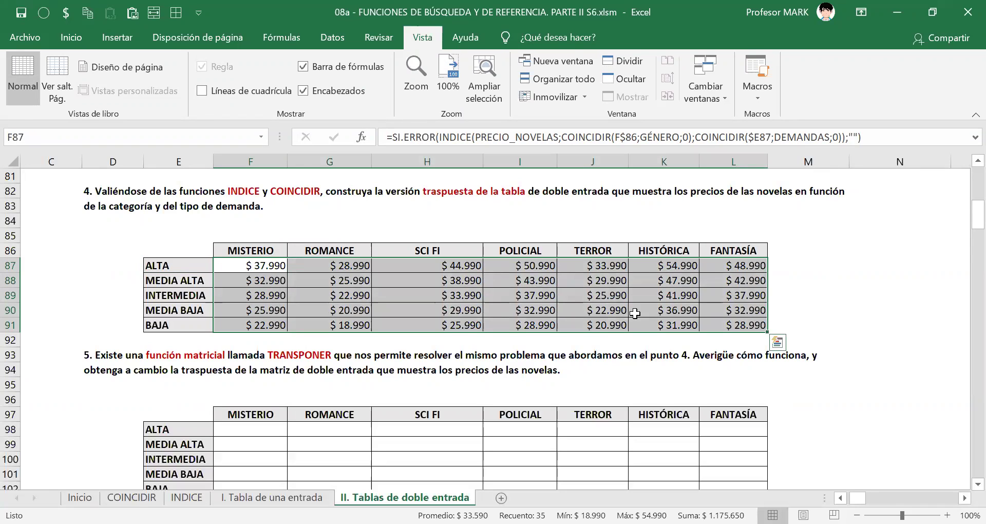
# - Check the references of the copied SI.ERROR formula in several table cells, including K90, K88 and H88
pyautogui.click(570, 298)
pyautogui.click(662, 296)
pyautogui.click(668, 308)
pyautogui.doubleClick(668, 308)
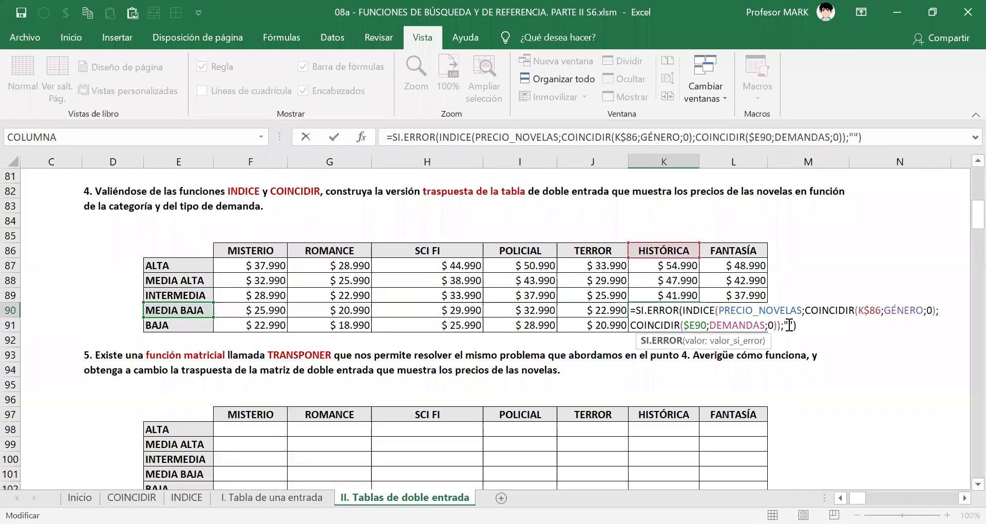
pyautogui.click(539, 308)
pyautogui.doubleClick(535, 309)
pyautogui.press('Escape')
pyautogui.doubleClick(672, 280)
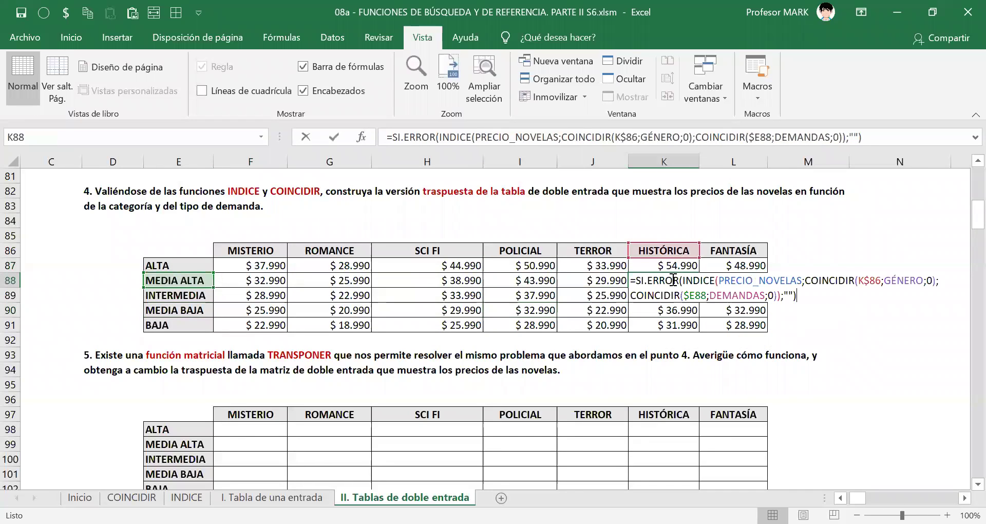
pyautogui.press('Escape')
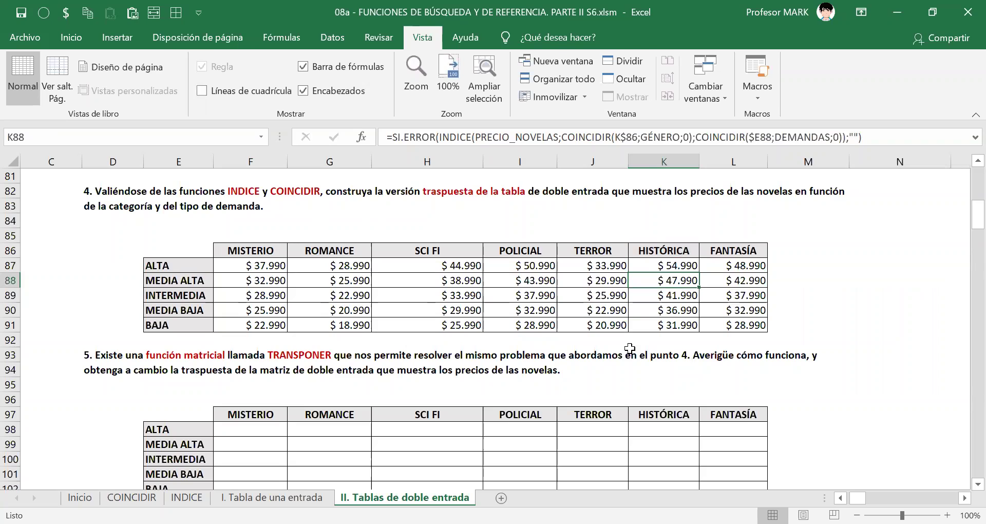
pyautogui.click(564, 277)
pyautogui.click(475, 283)
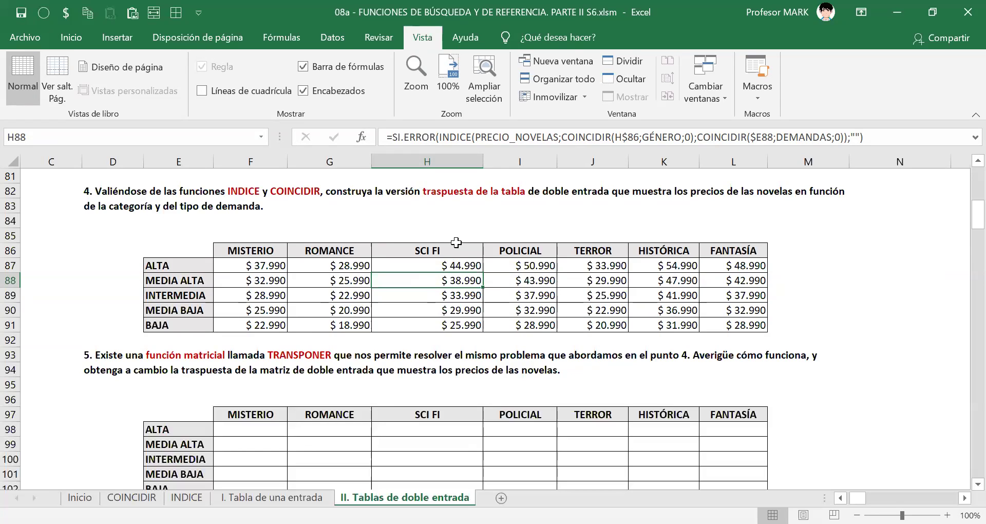
# - Review exercise 4's filled price table and read exercise 5's instructions about the TRANSPONER matrix function
pyautogui.scroll(-2, 626, 326)
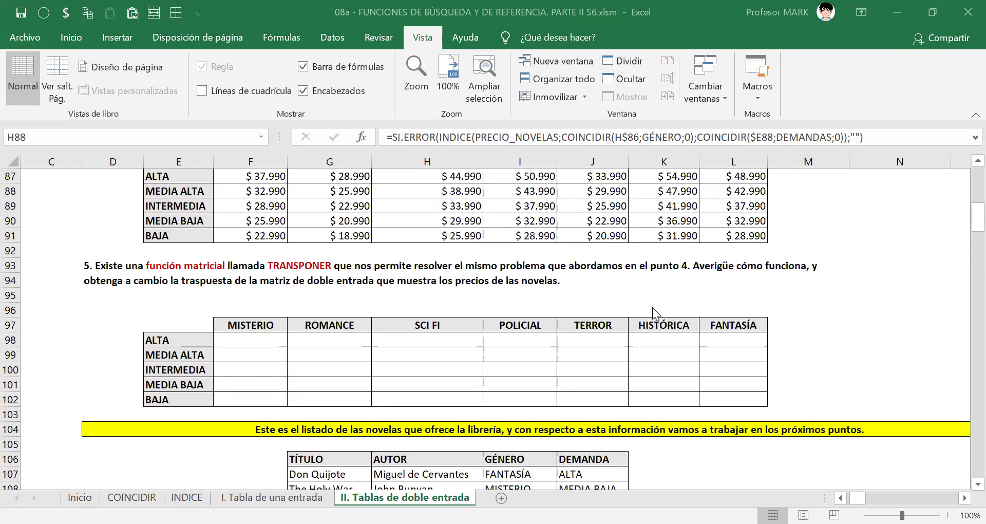
pyautogui.scroll(3, 652, 307)
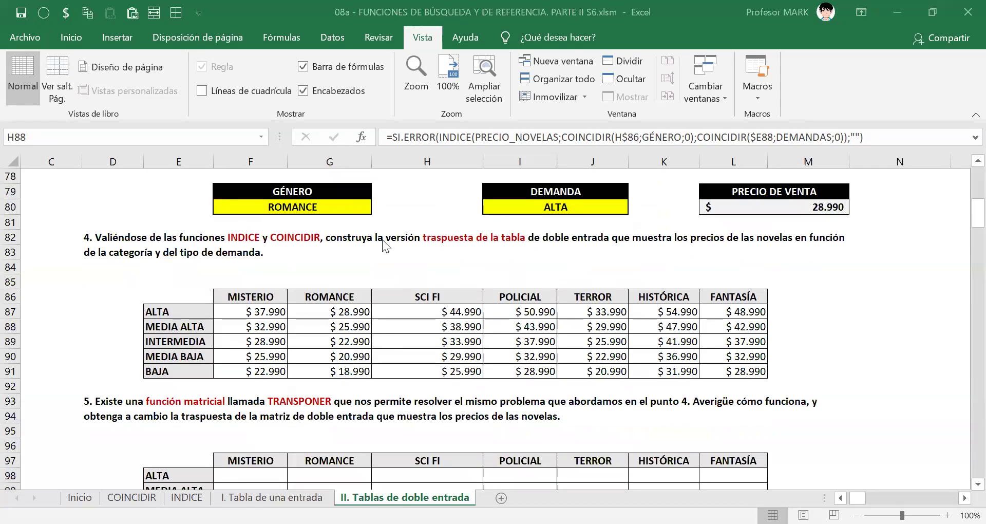
pyautogui.moveTo(325, 314); pyautogui.dragTo(327, 324)
pyautogui.click(591, 328)
pyautogui.click(659, 341)
pyautogui.scroll(-2, 687, 361)
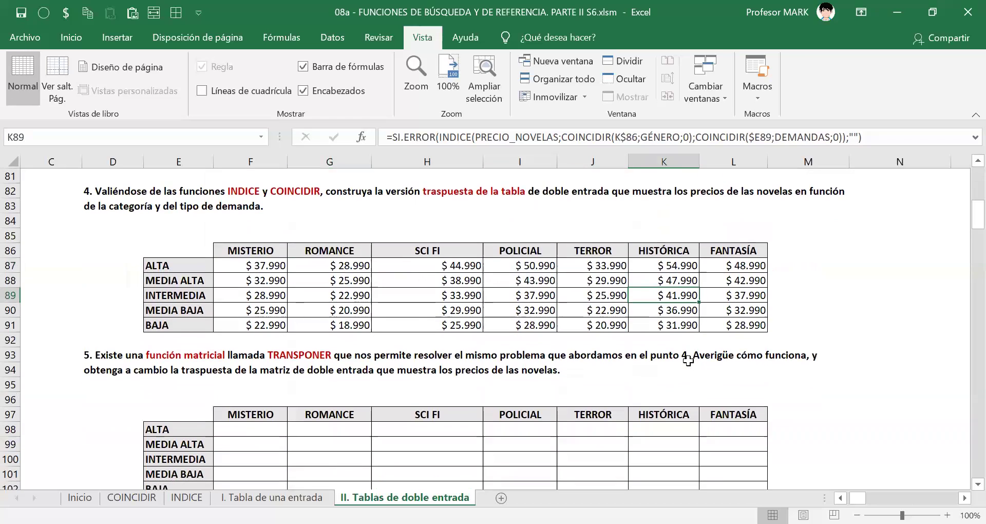
pyautogui.scroll(-1, 688, 360)
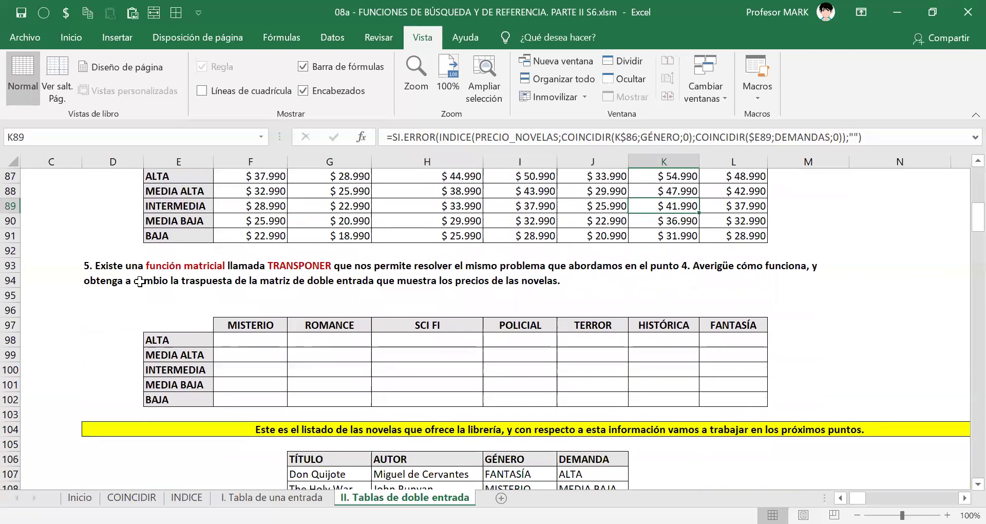
pyautogui.click(280, 271)
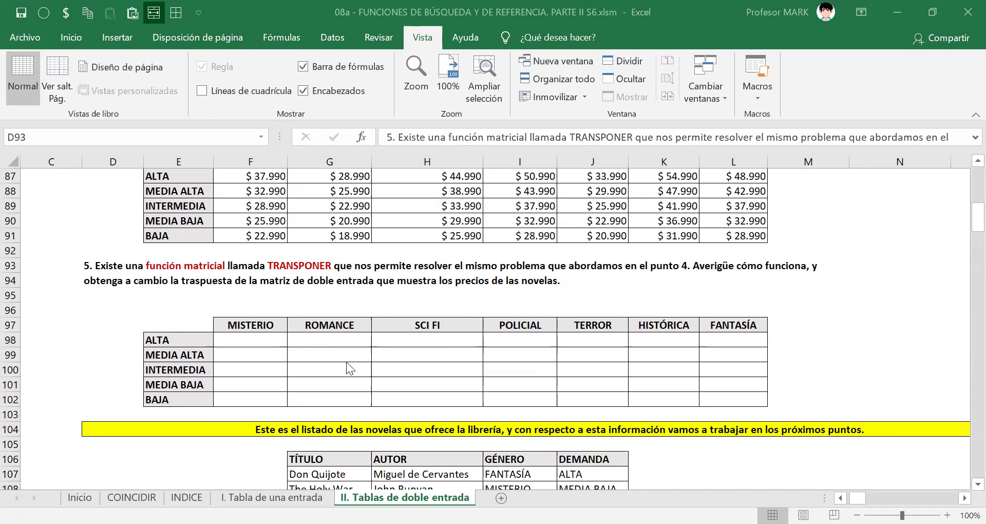
# - Select the empty body of exercise 5's transposed price table, F98:L102
pyautogui.scroll(-1, 408, 287)
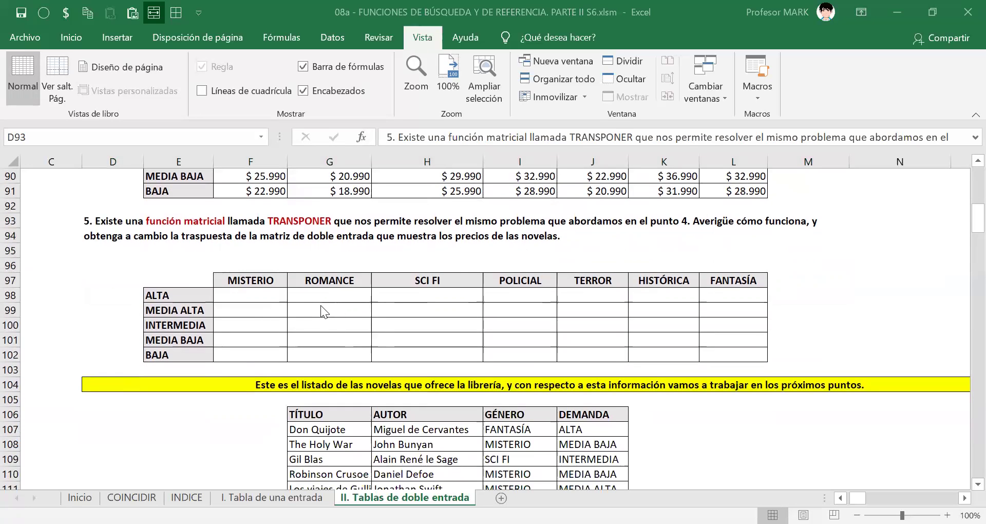
pyautogui.click(268, 293)
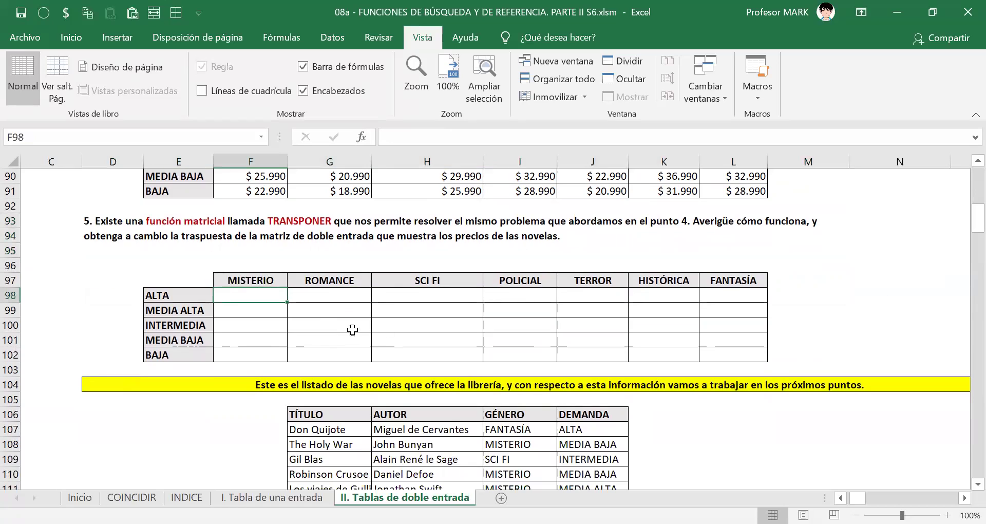
pyautogui.moveTo(234, 293); pyautogui.dragTo(727, 351)
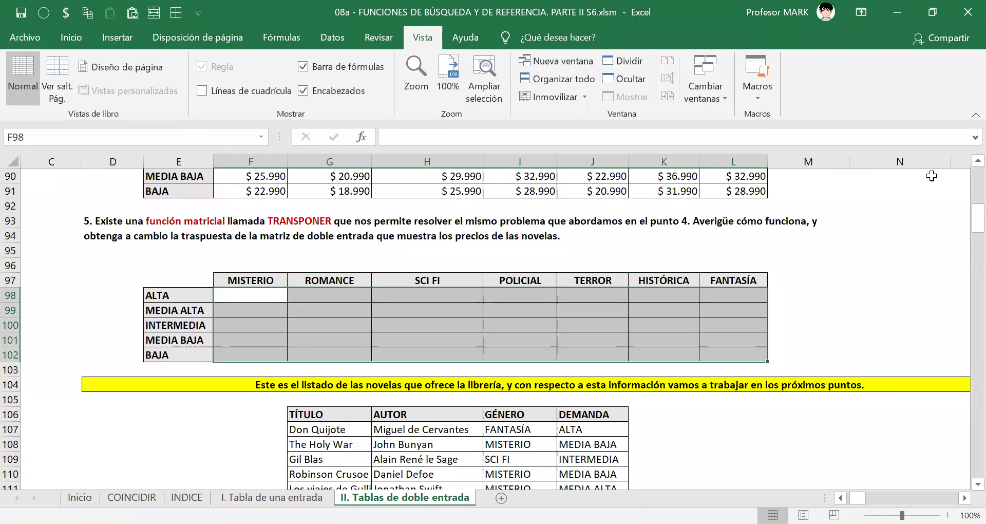
pyautogui.hotkey('alt', 'Tab')
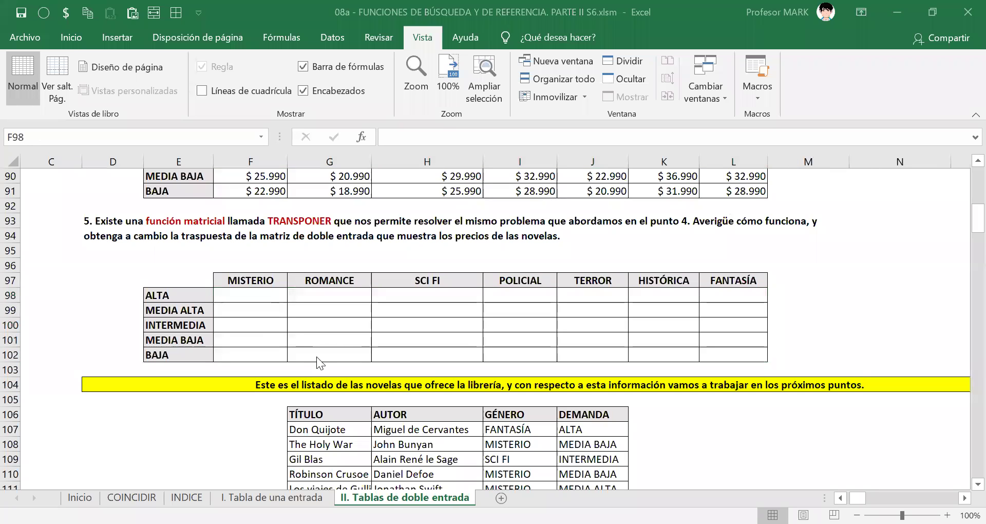
pyautogui.hotkey('alt', 'Tab')
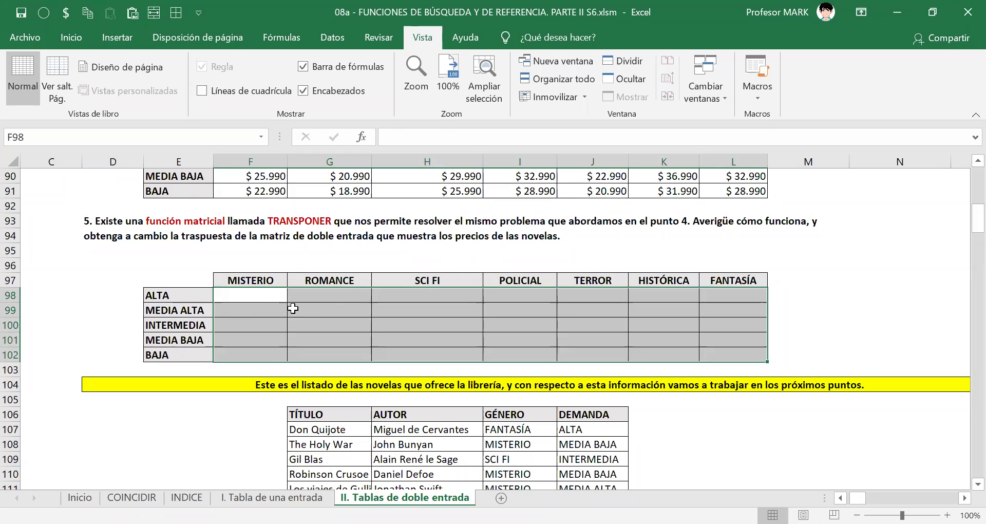
pyautogui.click(280, 296)
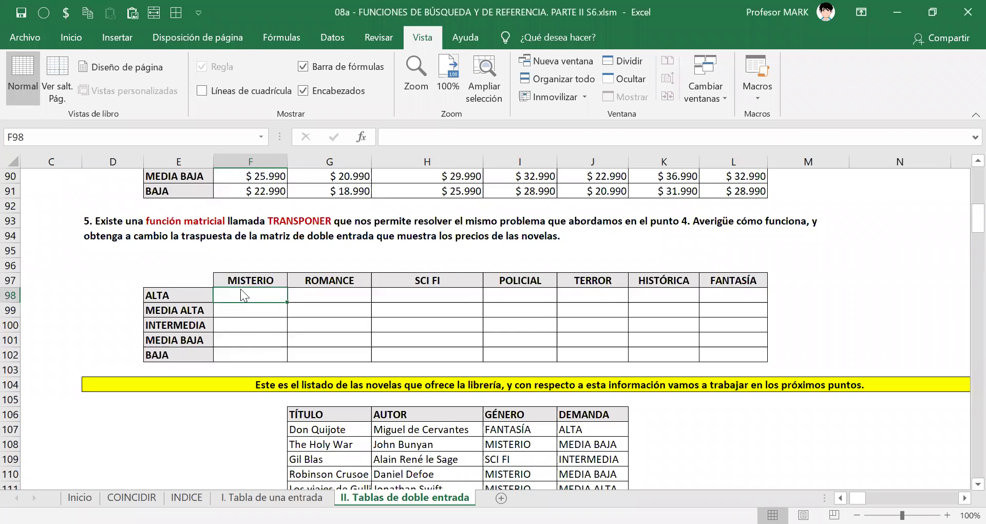
pyautogui.moveTo(278, 296); pyautogui.dragTo(729, 355)
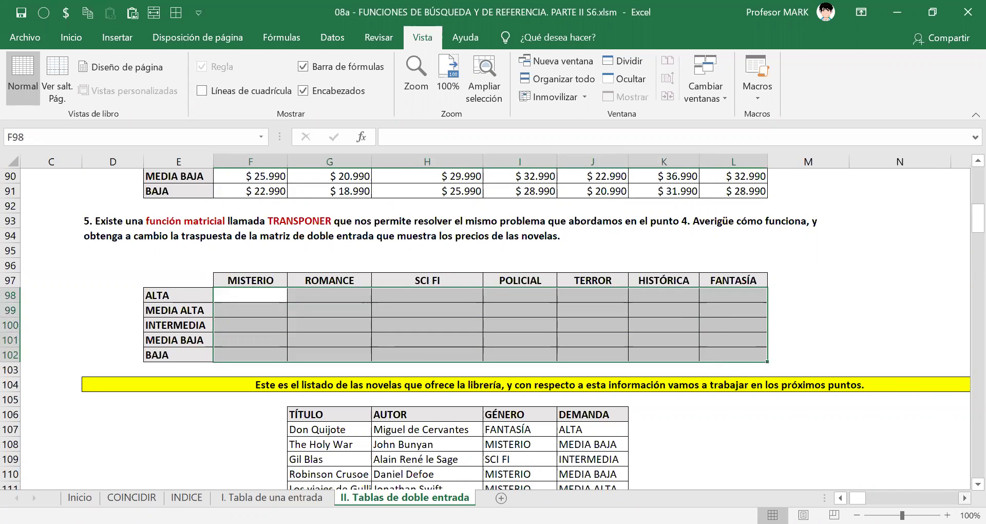
pyautogui.hscroll(2, 493, 329)
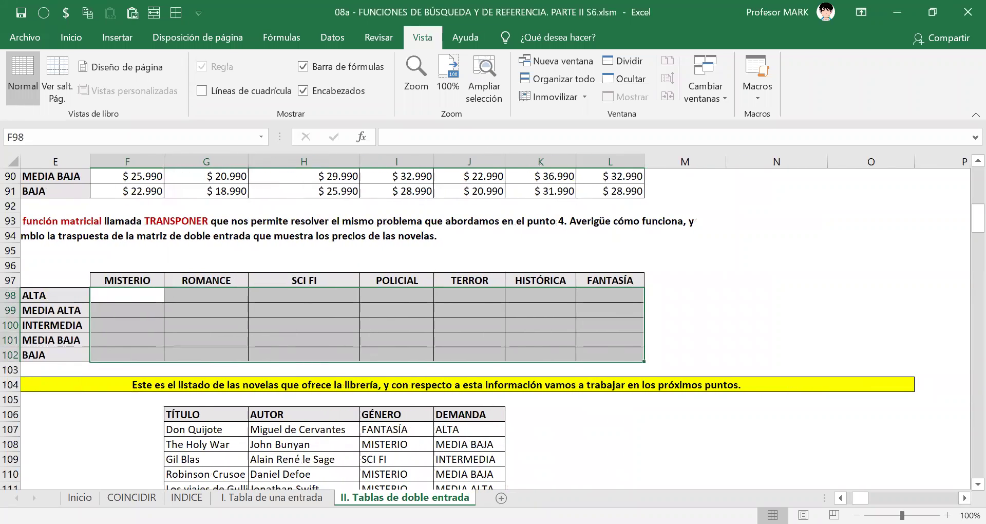
pyautogui.click(840, 497)
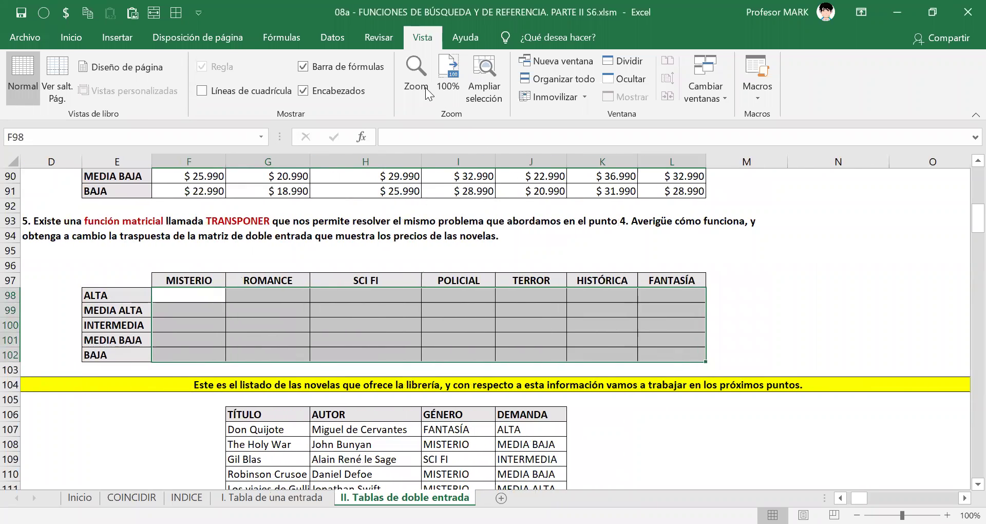
# - Add the on-screen text note "Control Shift Enter" beside exercise 5's table and fit its box to the text
pyautogui.hotkey('alt', 'Tab')
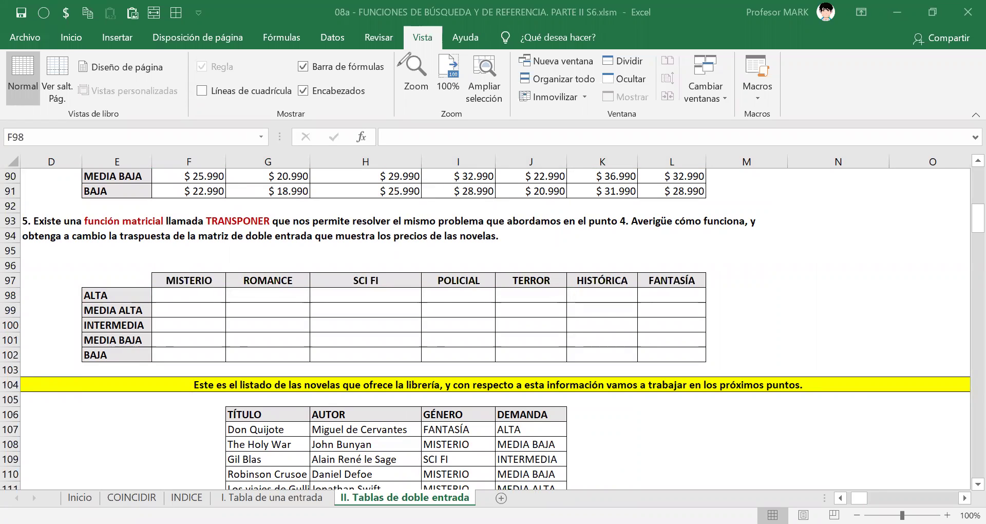
pyautogui.click(732, 291)
pyautogui.write('CONTRO')
pyautogui.press('BackSpace')
pyautogui.press('BackSpace')
pyautogui.press('BackSpace')
pyautogui.press('BackSpace')
pyautogui.press('BackSpace')
pyautogui.write('ontrol Shift')
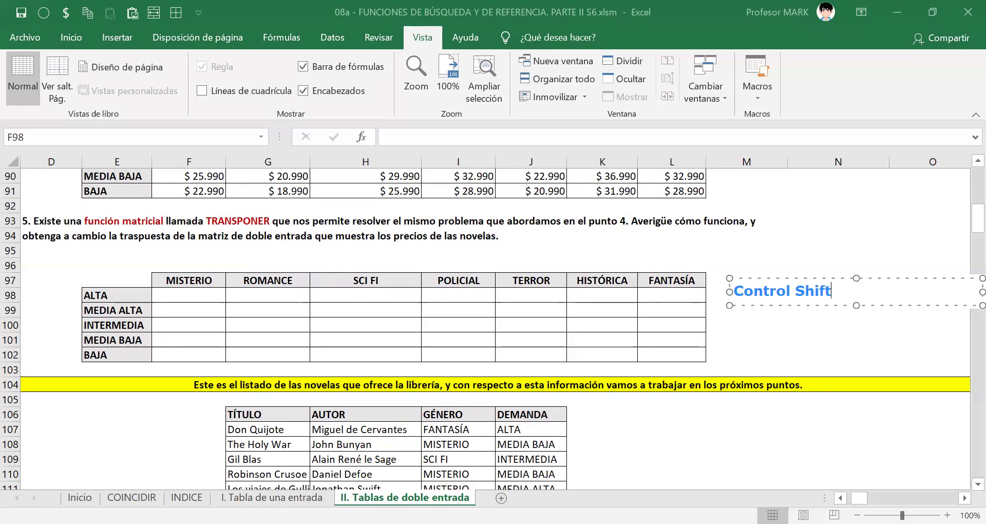
pyautogui.write(' Enter')
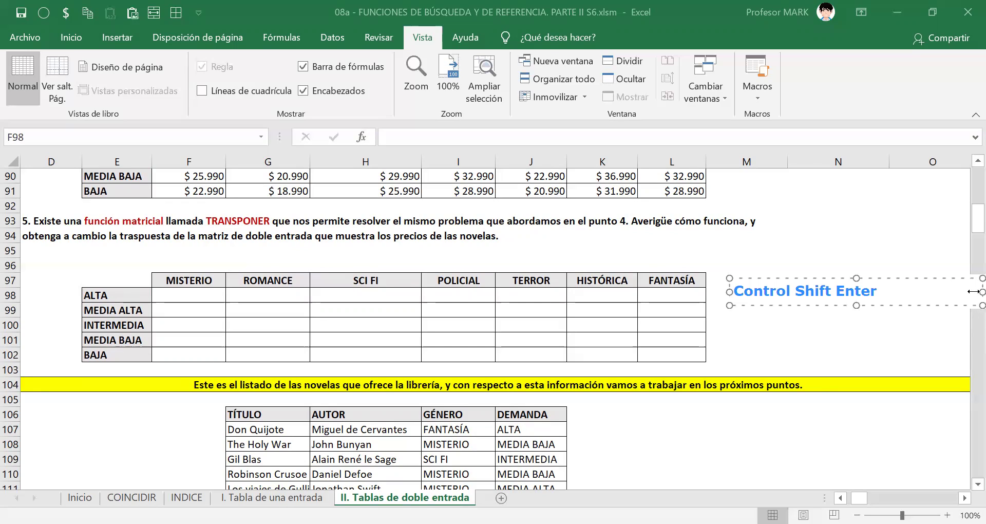
pyautogui.moveTo(972, 291); pyautogui.dragTo(889, 291)
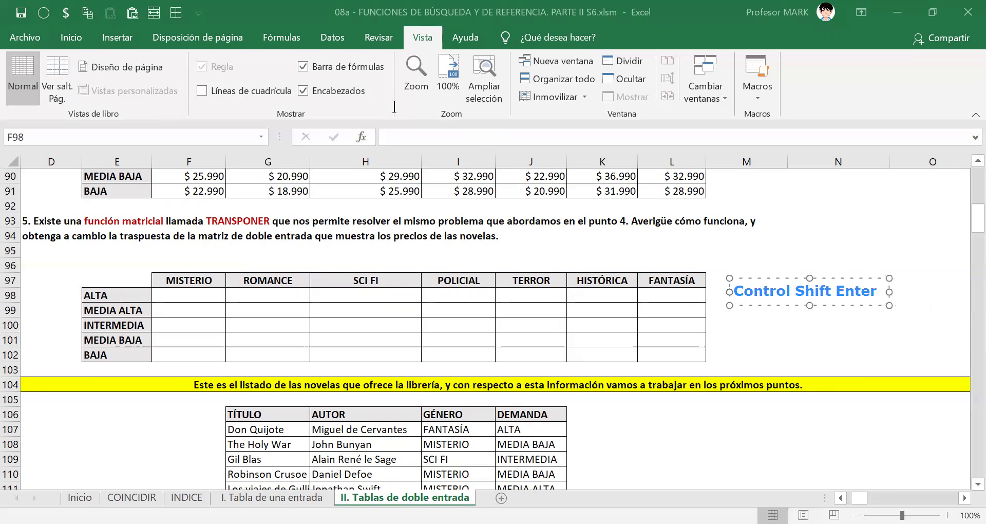
pyautogui.press('Escape')
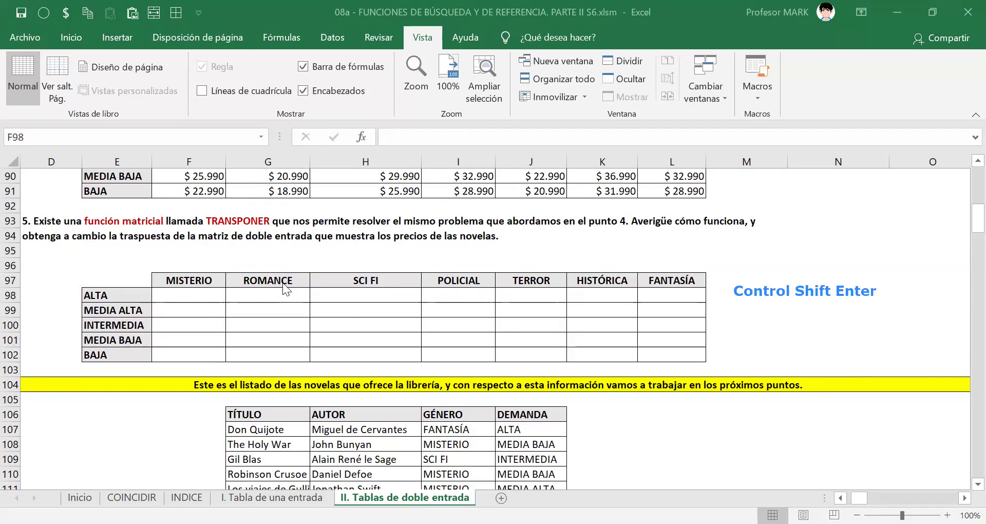
# - Select F98:L102 and begin a formula there with the TRANSPONER function
pyautogui.moveTo(209, 290); pyautogui.dragTo(672, 354)
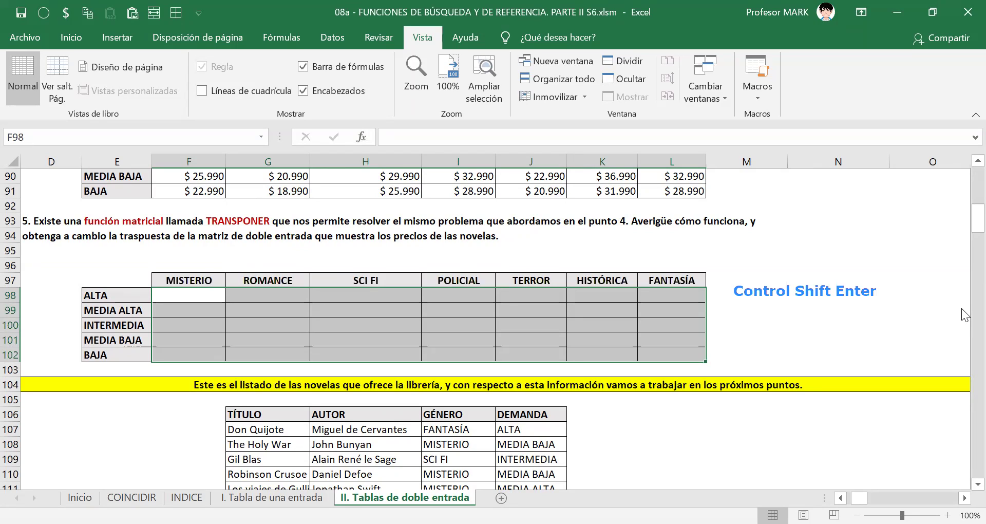
pyautogui.write('=')
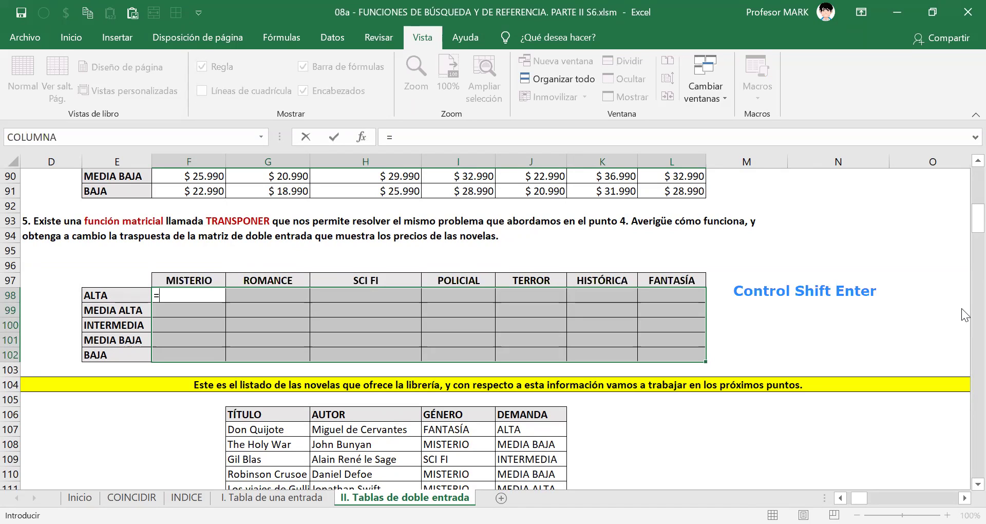
pyautogui.write('tra')
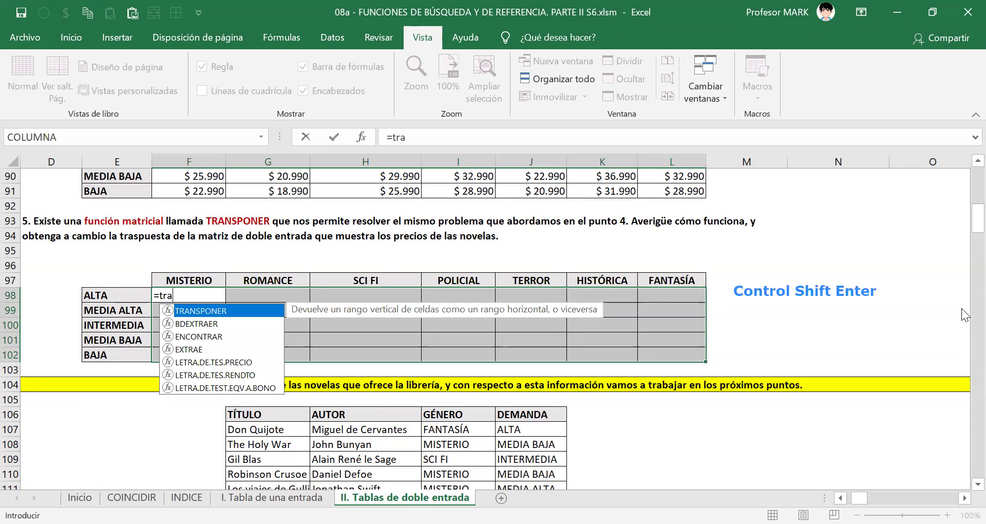
pyautogui.press('Down')
pyautogui.press('Down')
pyautogui.press('Down')
pyautogui.press('Down')
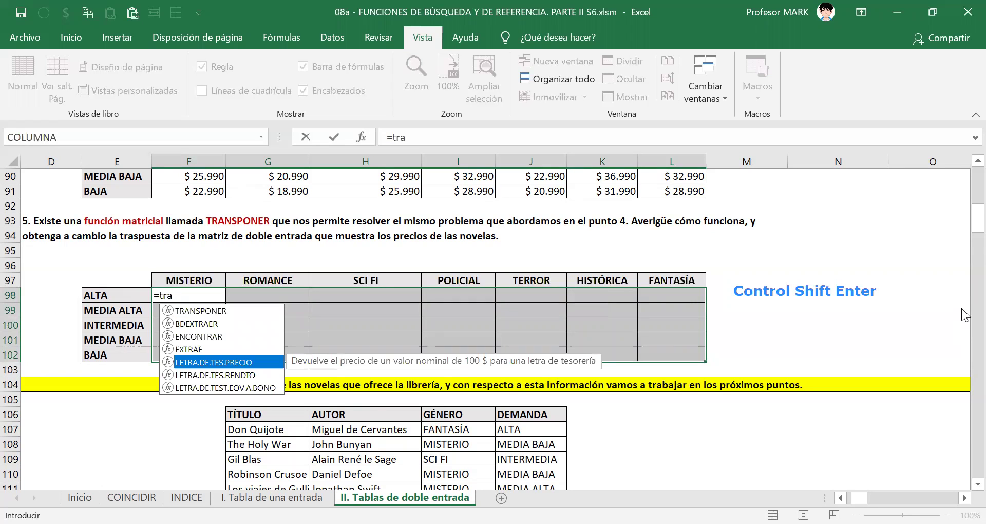
pyautogui.press('Up')
pyautogui.press('Up')
pyautogui.press('Up')
pyautogui.press('Up')
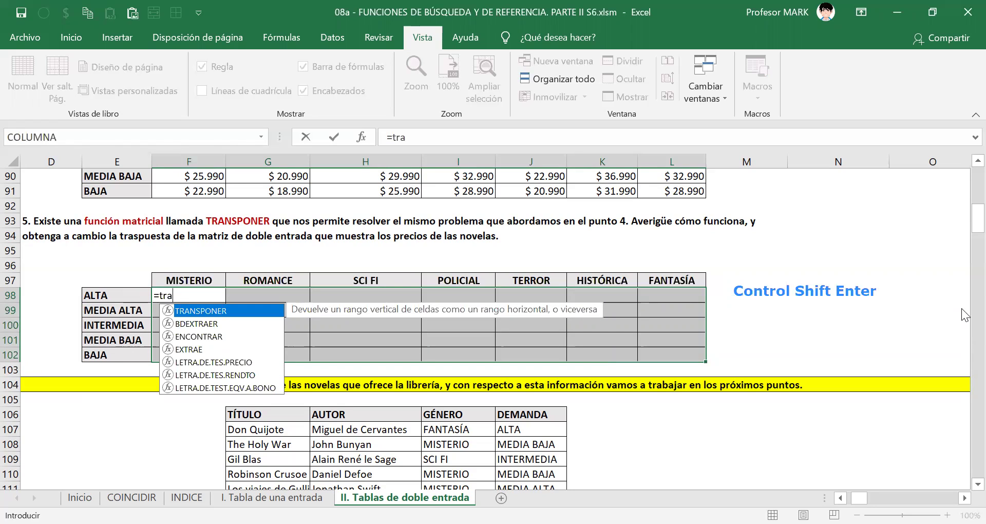
pyautogui.press('Tab')
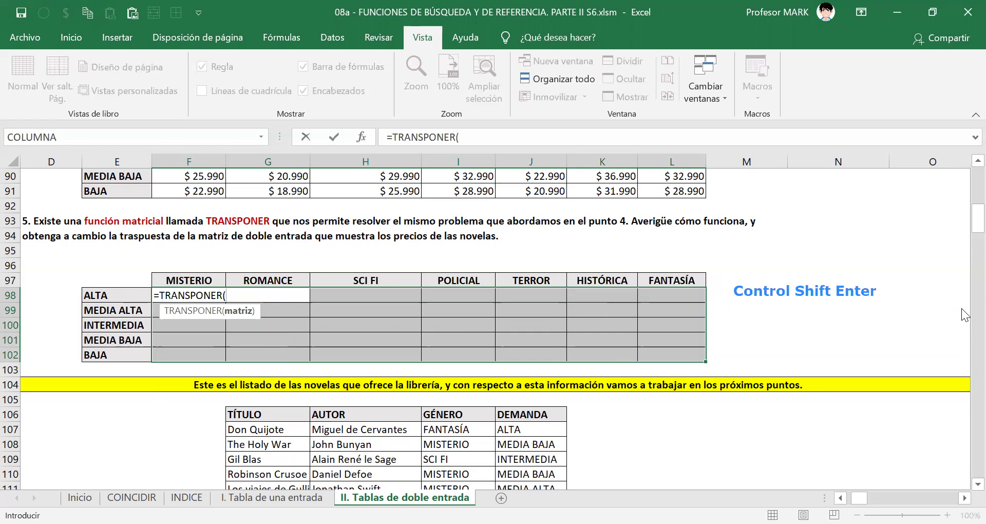
# - Supply the named range PRECIO_NOVELAS as the matriz argument of the TRANSPONER formula
pyautogui.write('precio')
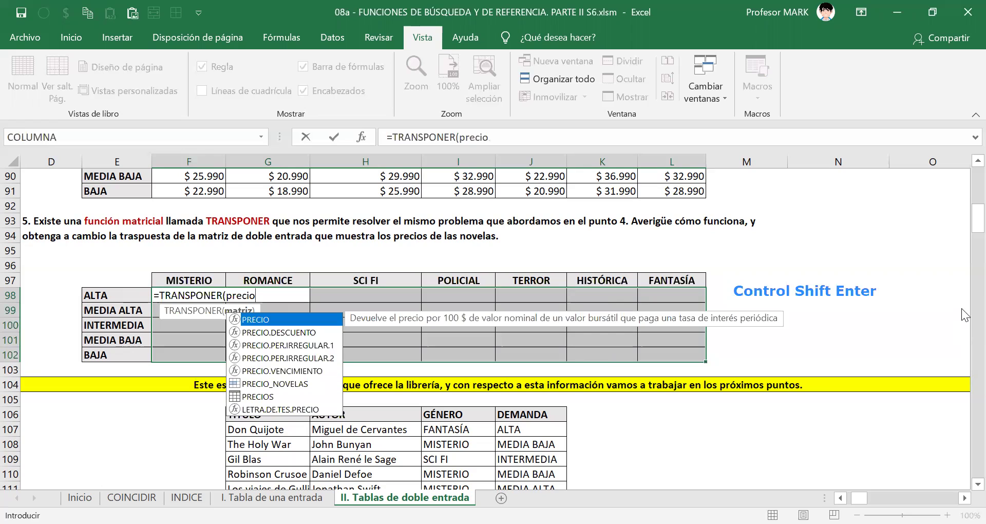
pyautogui.press('Down')
pyautogui.press('Down')
pyautogui.press('Down')
pyautogui.press('Down')
pyautogui.press('Down')
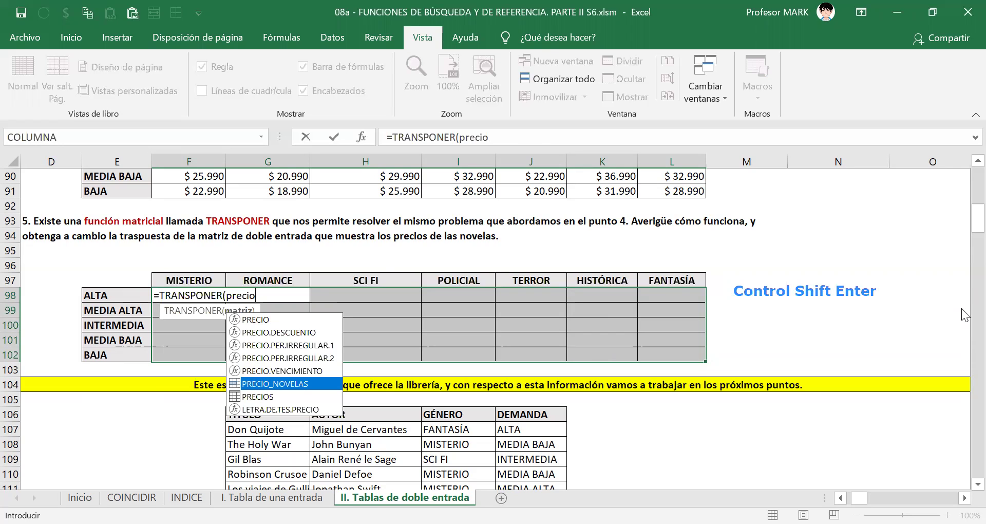
pyautogui.press('Tab')
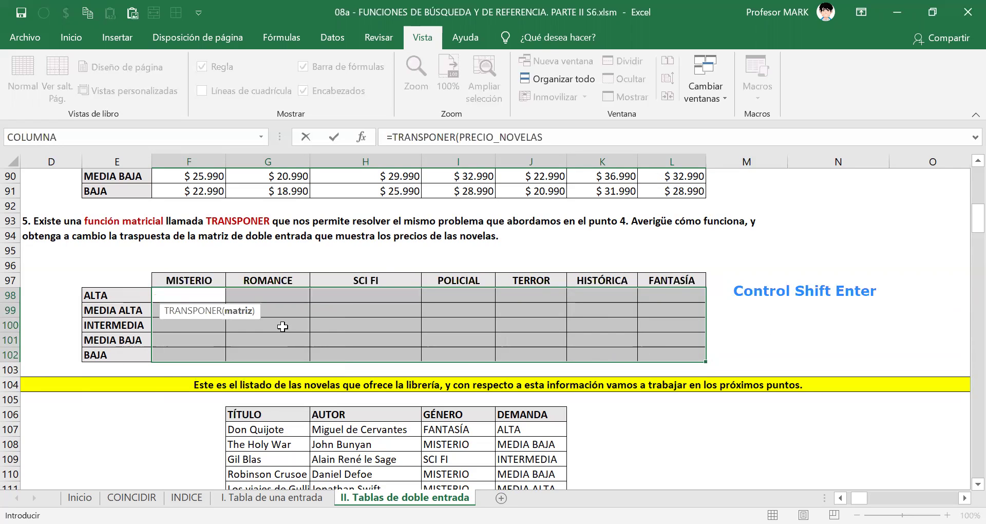
# - Check the PRECIO_NOVELAS source range, then complete =TRANSPONER(PRECIO_NOVELAS) as an array formula across F98:L102
pyautogui.scroll(20, 283, 327)
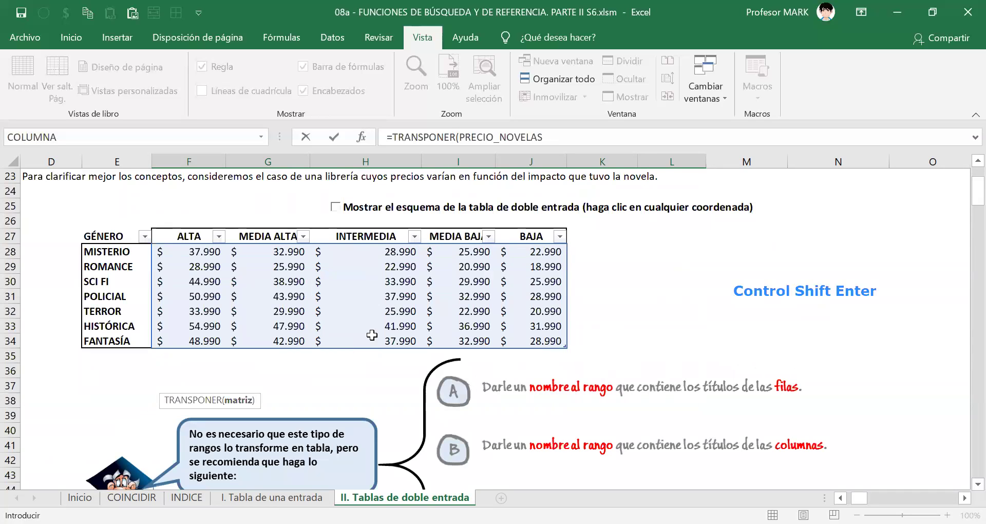
pyautogui.scroll(-15, 330, 344)
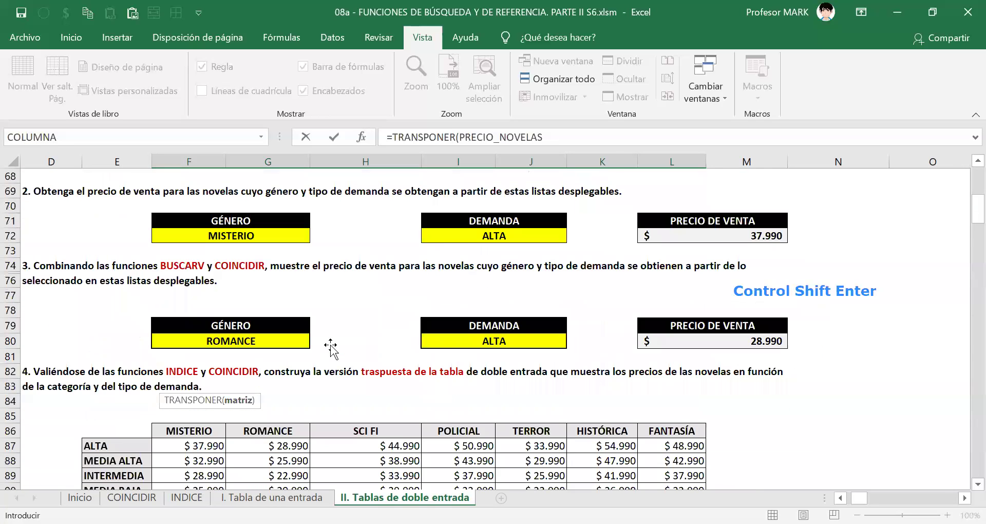
pyautogui.scroll(-1, 330, 345)
pyautogui.scroll(-4, 330, 349)
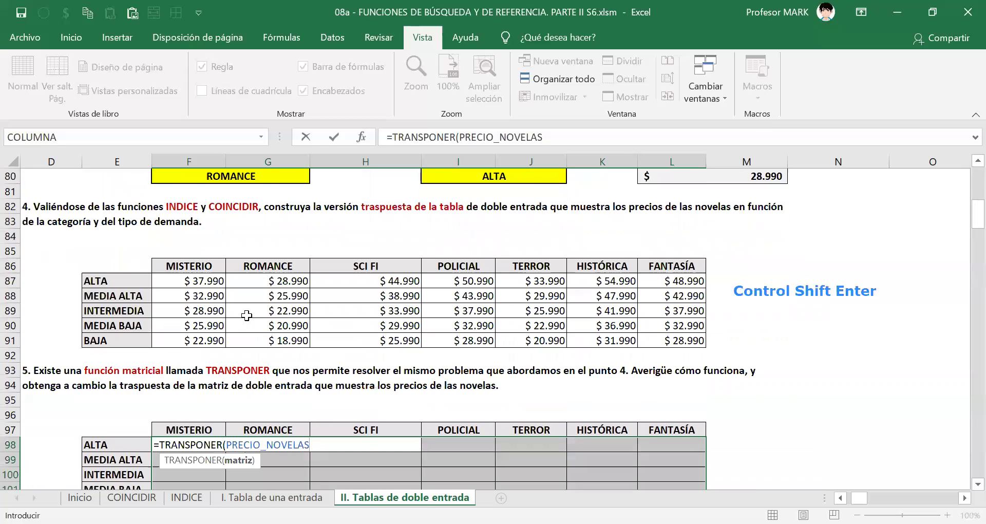
pyautogui.scroll(-3, 695, 239)
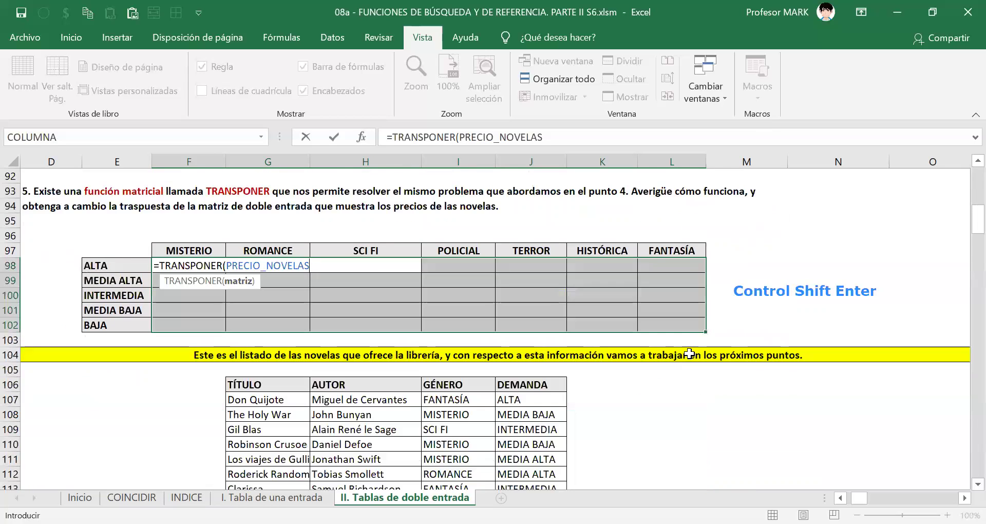
pyautogui.write(')')
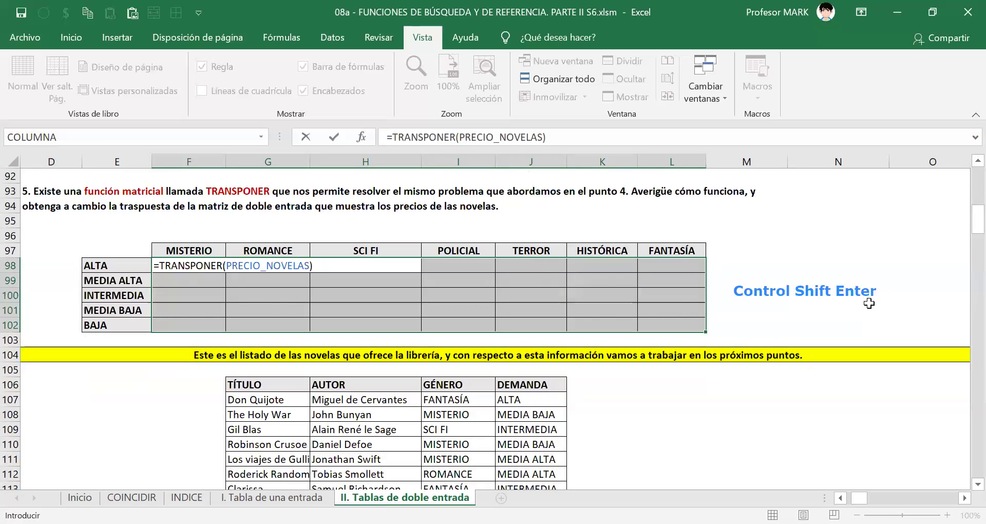
pyautogui.hotkey('ctrl', 'shift', 'Return')
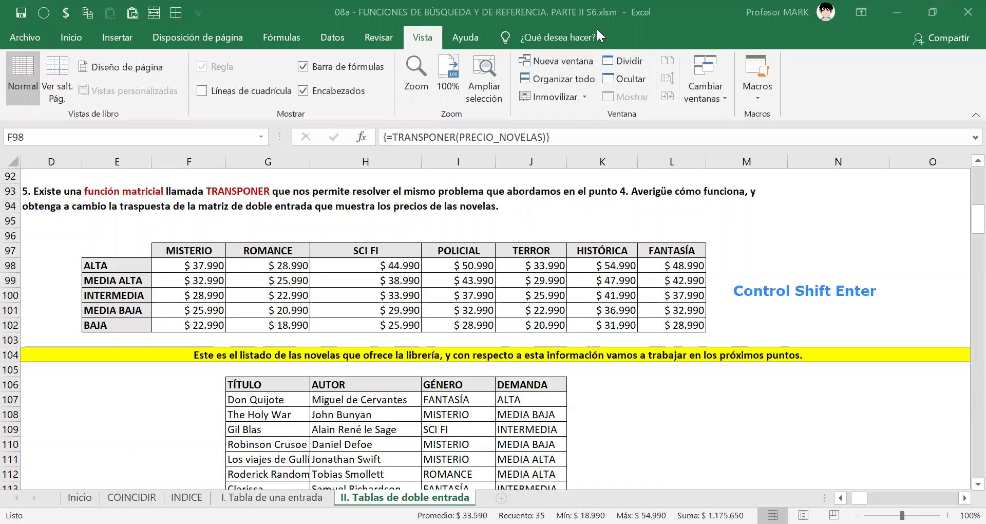
# - Undo the TRANSPONER array formula and select the emptied range F98:L102
pyautogui.hotkey('ctrl', 'z')
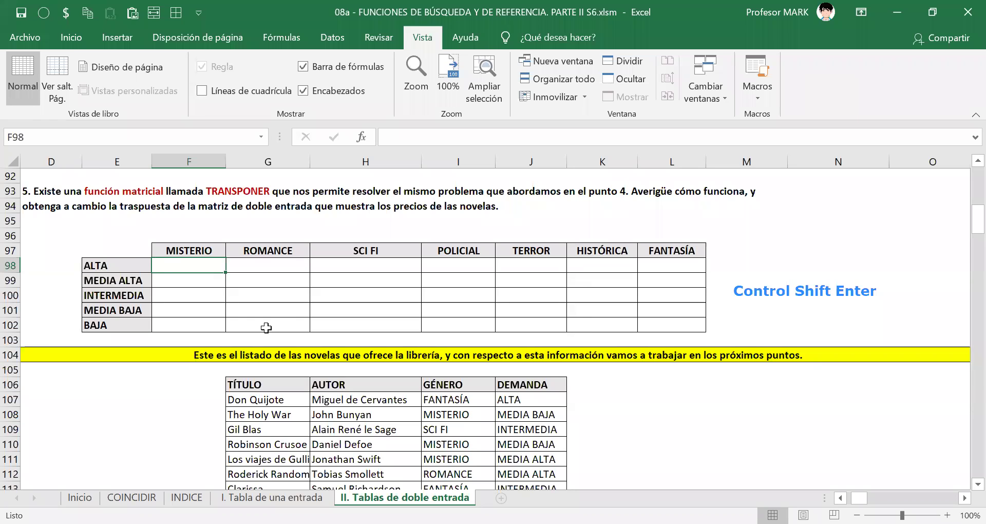
pyautogui.moveTo(183, 266); pyautogui.dragTo(661, 327)
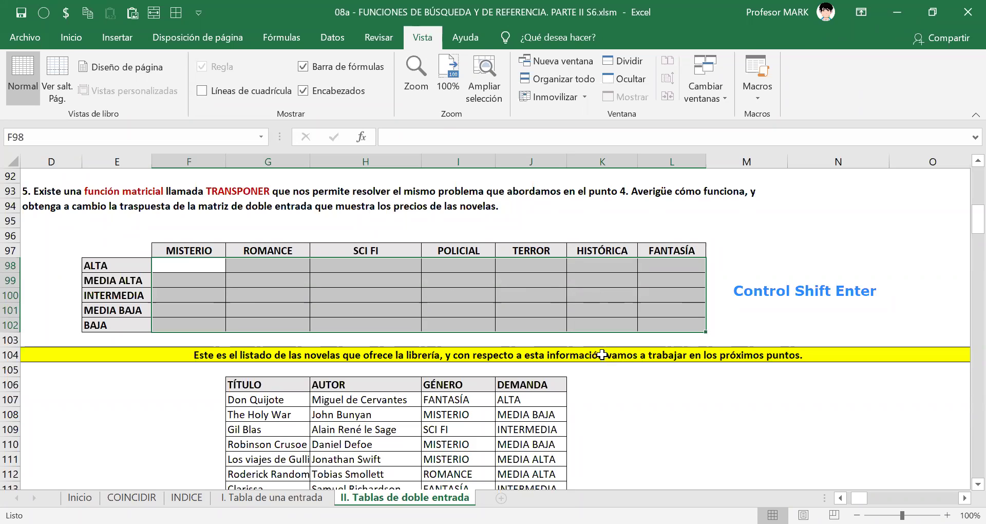
# - Try =TRANSPONER(PRECIO_NOVELAS) as an ordinary formula in the single cell F98
pyautogui.click(215, 262)
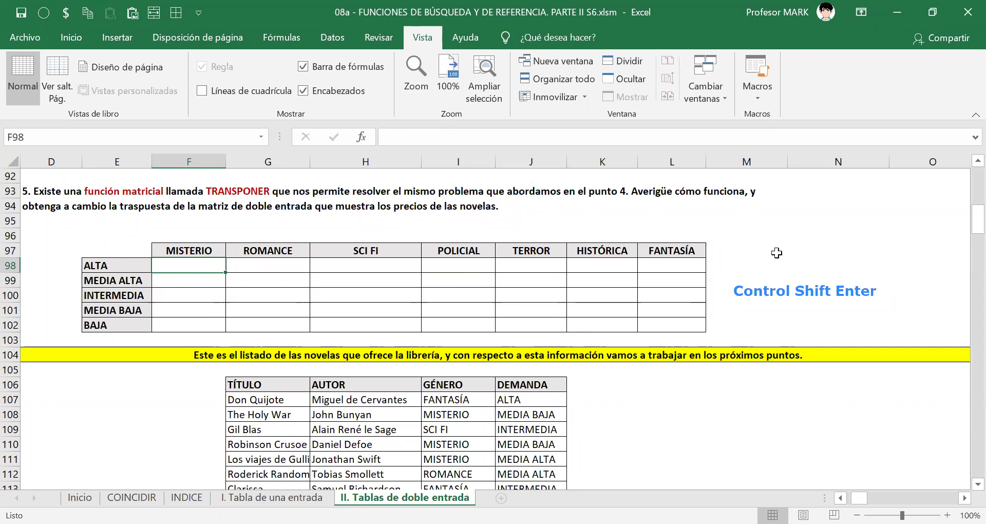
pyautogui.write('=')
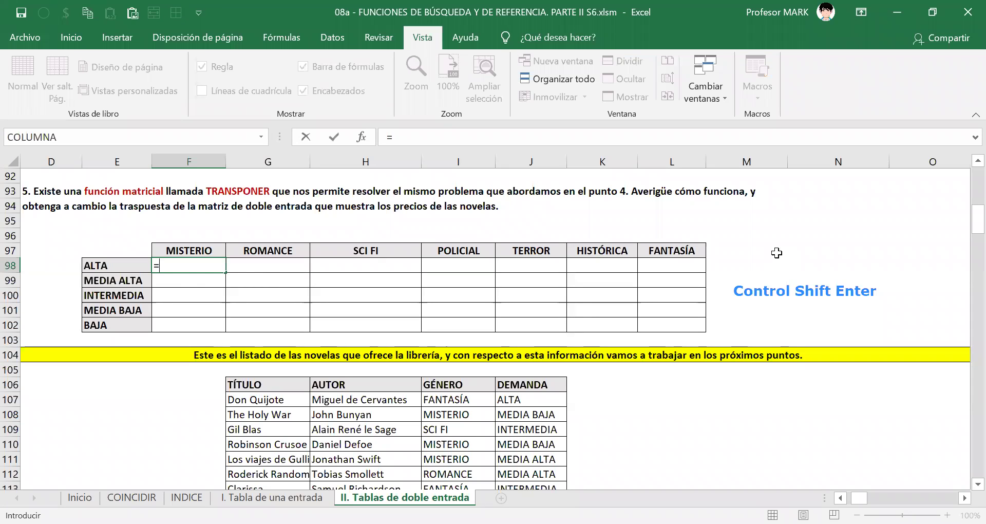
pyautogui.write('TRANSPONER(precio')
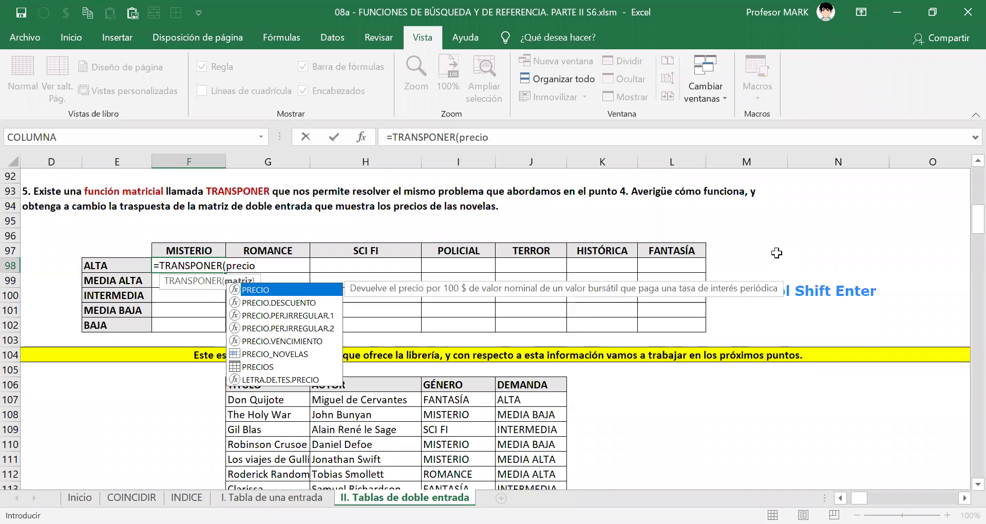
pyautogui.write('_')
pyautogui.press('Tab')
pyautogui.write(')')
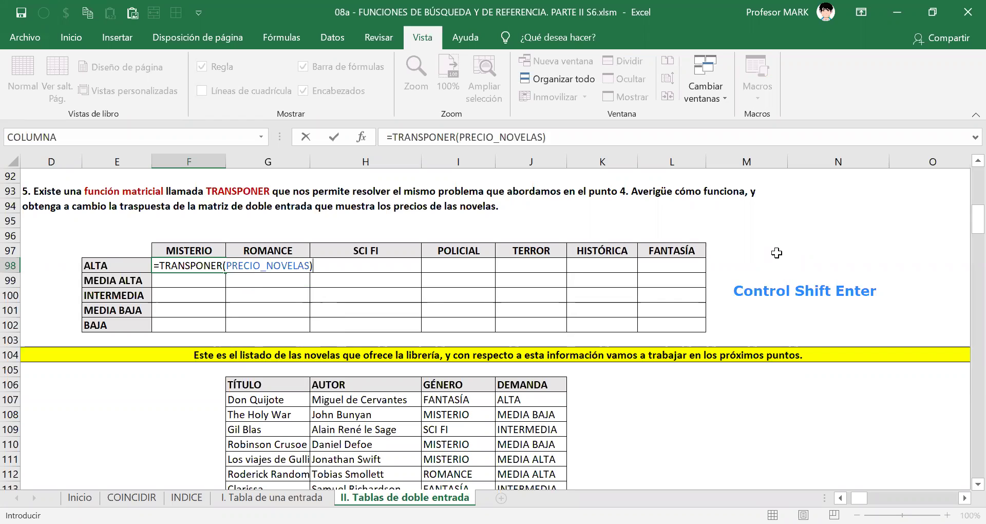
pyautogui.press('Return')
pyautogui.press('Up')
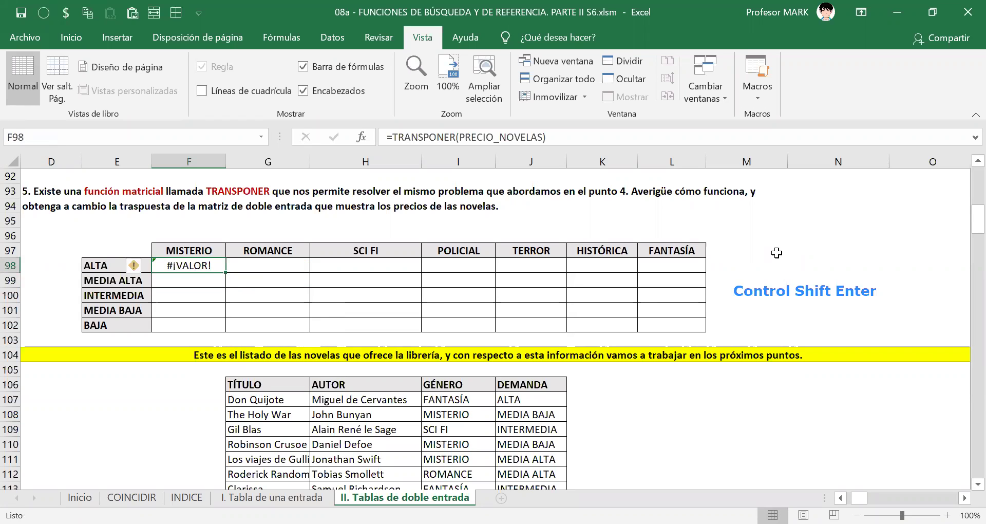
# - Re-enter the TRANSPONER formula in F98 as a single-cell array formula, and clear the cell
pyautogui.press('F2')
pyautogui.hotkey('ctrl', 'shift', 'Return')
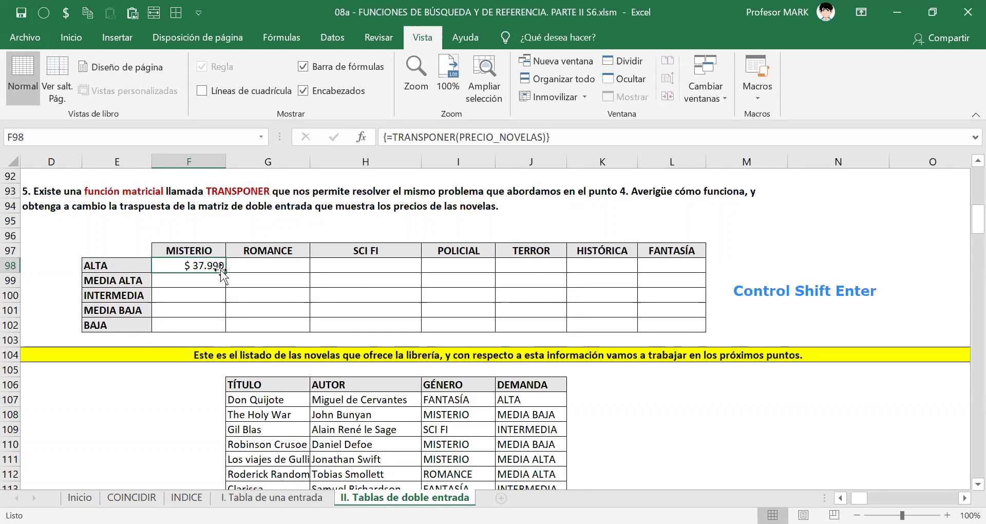
pyautogui.press('Delete')
# - Select the whole range F98:L102 and start a TRANSPONER formula in it
pyautogui.hotkey('shift', 'Right')
pyautogui.hotkey('shift', 'Right')
pyautogui.hotkey('shift', 'Right')
pyautogui.hotkey('shift', 'Right')
pyautogui.hotkey('shift', 'Right')
pyautogui.hotkey('shift', 'Right')
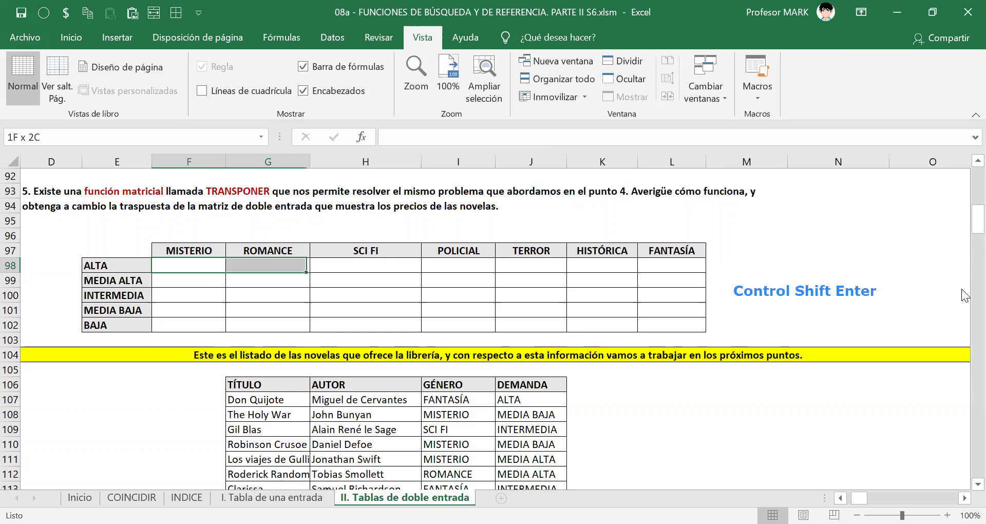
pyautogui.hotkey('shift', 'Down')
pyautogui.hotkey('shift', 'Down')
pyautogui.hotkey('shift', 'Down')
pyautogui.hotkey('shift', 'Down')
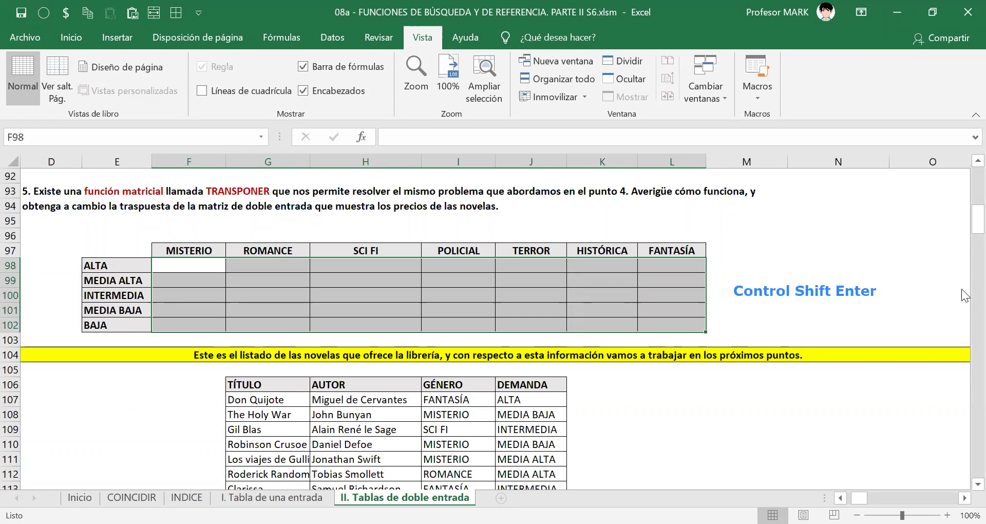
pyautogui.write('=')
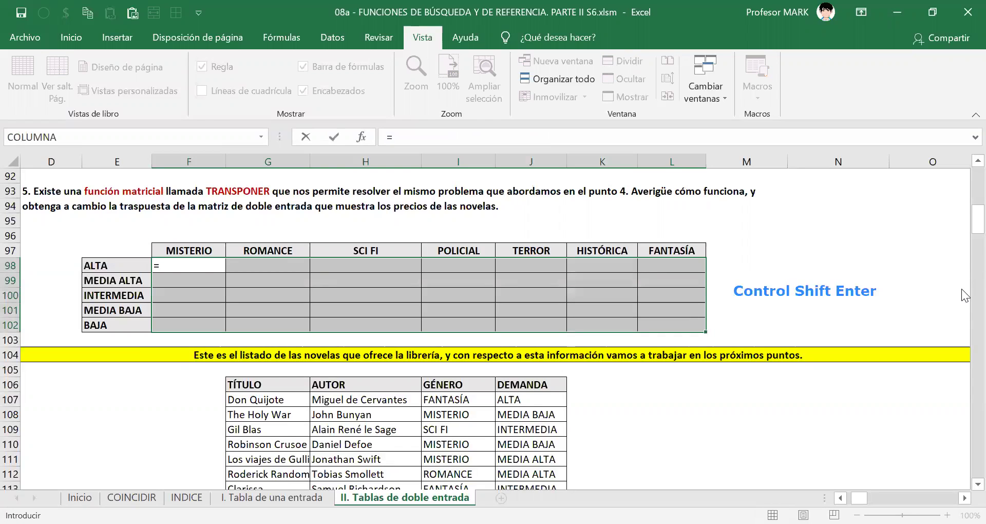
pyautogui.write('TRANSPONER(')
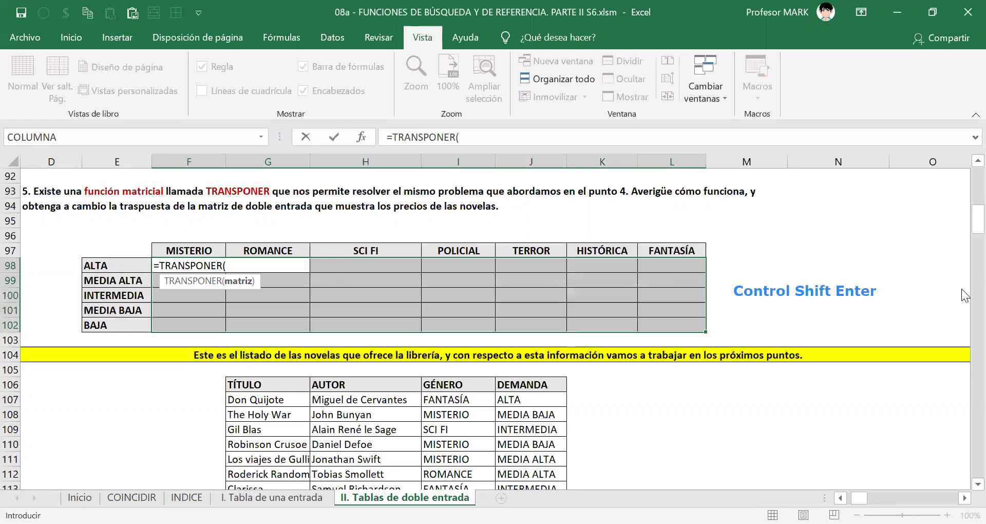
# - Complete the formula as =TRANSPONER(PRECIO_NOVELAS) and enter it as an array formula across F98:L102
pyautogui.write('precio')
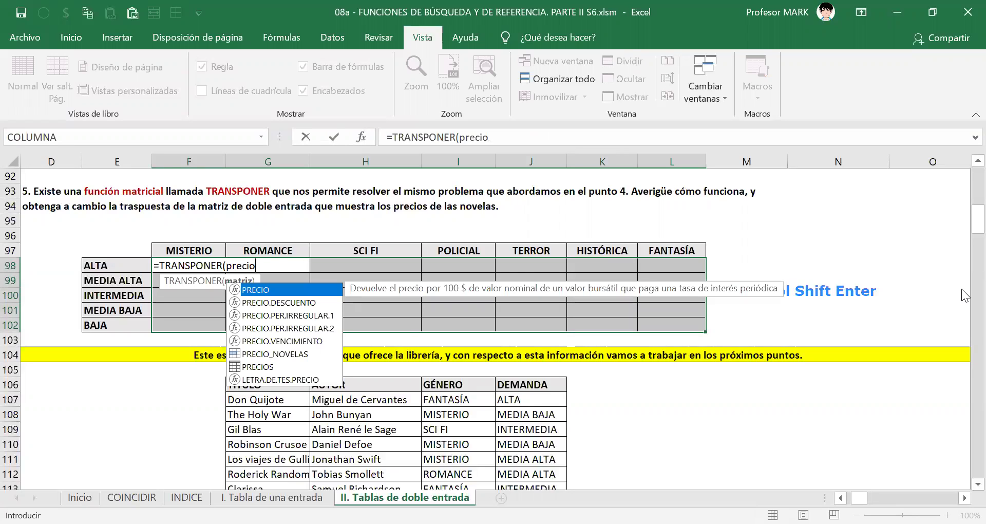
pyautogui.write('_NOVELAS')
pyautogui.press('Tab')
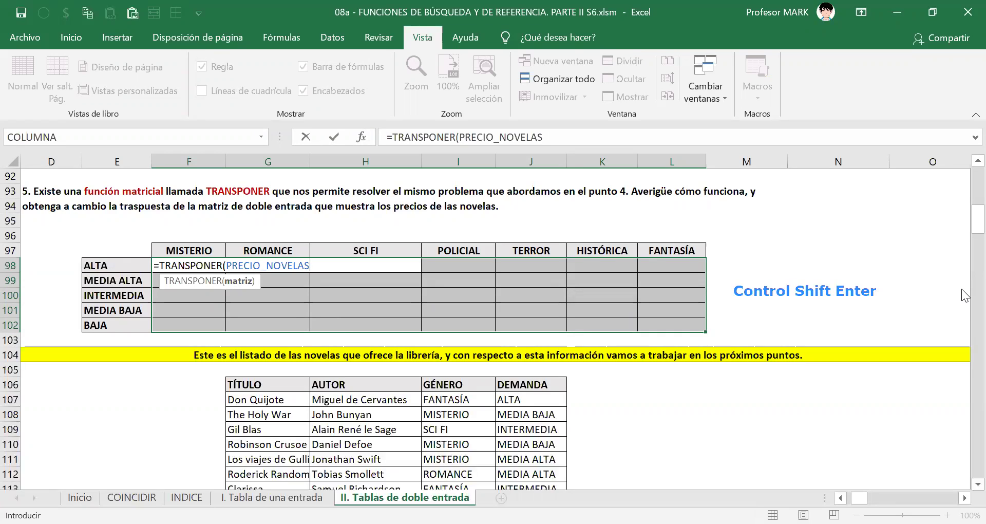
pyautogui.write(')')
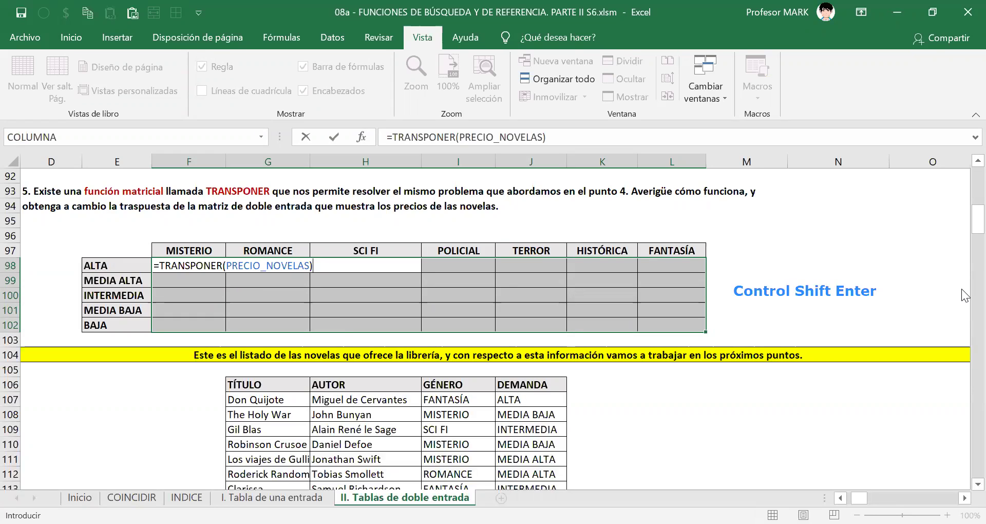
pyautogui.hotkey('ctrl', 'shift', 'Return')
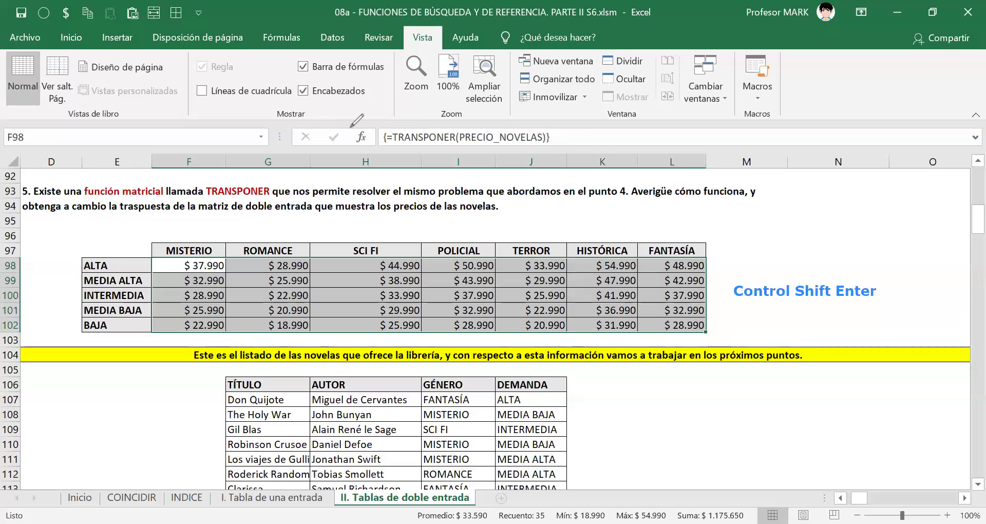
pyautogui.moveTo(373, 121)
pyautogui.mouseDown()
pyautogui.moveTo(419, 157)
pyautogui.moveTo(578, 159)
pyautogui.moveTo(583, 130)
pyautogui.mouseUp()
pyautogui.moveTo(510, 112); pyautogui.dragTo(371, 119)
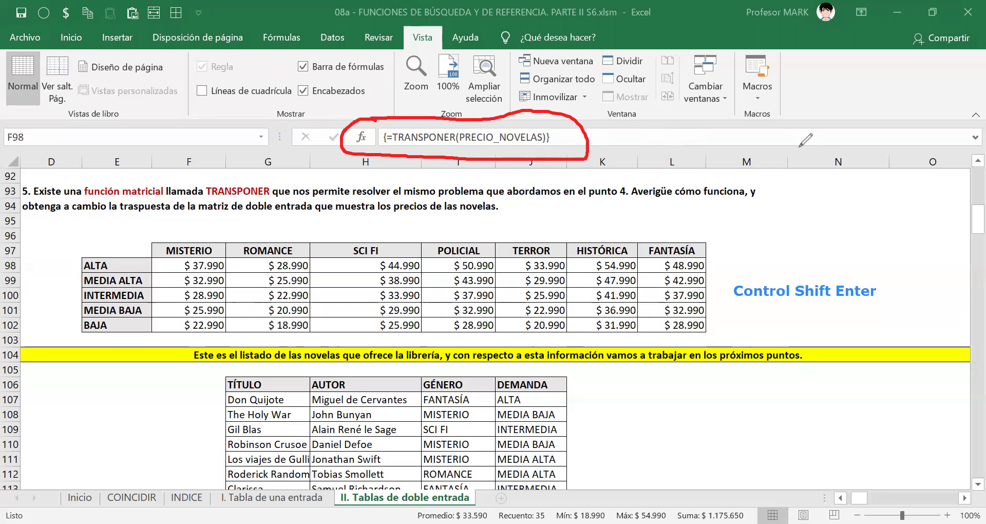
pyautogui.moveTo(733, 123)
pyautogui.mouseDown()
pyautogui.moveTo(718, 191)
pyautogui.moveTo(740, 237)
pyautogui.mouseUp()
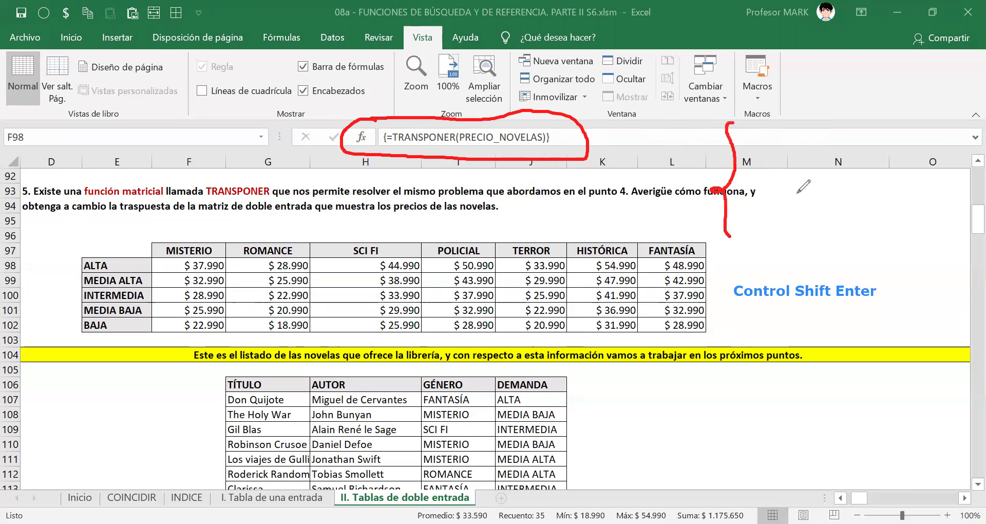
pyautogui.moveTo(853, 122)
pyautogui.mouseDown()
pyautogui.moveTo(860, 238)
pyautogui.moveTo(843, 250)
pyautogui.mouseUp()
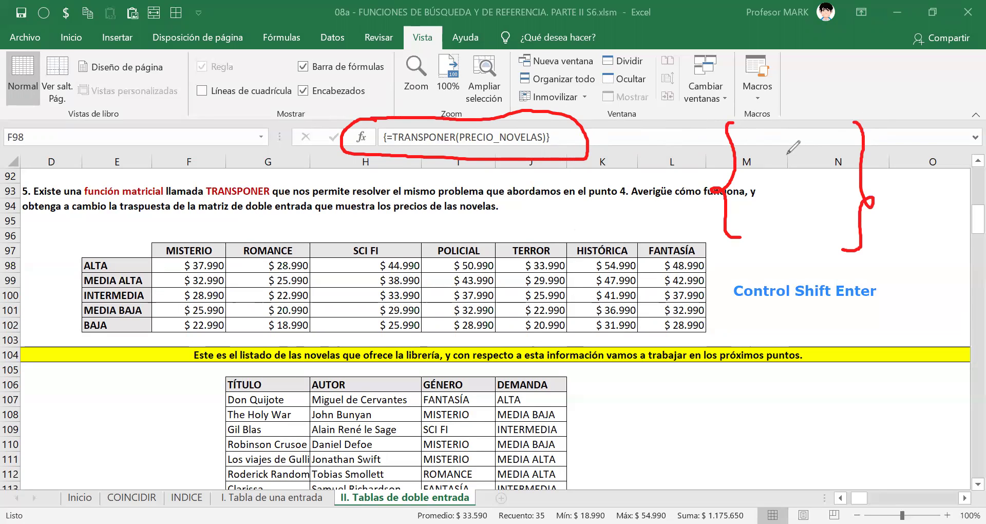
pyautogui.moveTo(743, 168)
pyautogui.mouseDown()
pyautogui.moveTo(772, 168)
pyautogui.moveTo(777, 178)
pyautogui.mouseUp()
pyautogui.moveTo(394, 127)
pyautogui.mouseDown()
pyautogui.moveTo(381, 149)
pyautogui.moveTo(395, 135)
pyautogui.mouseUp()
pyautogui.moveTo(543, 130)
pyautogui.mouseDown()
pyautogui.moveTo(557, 133)
pyautogui.moveTo(548, 126)
pyautogui.mouseUp()
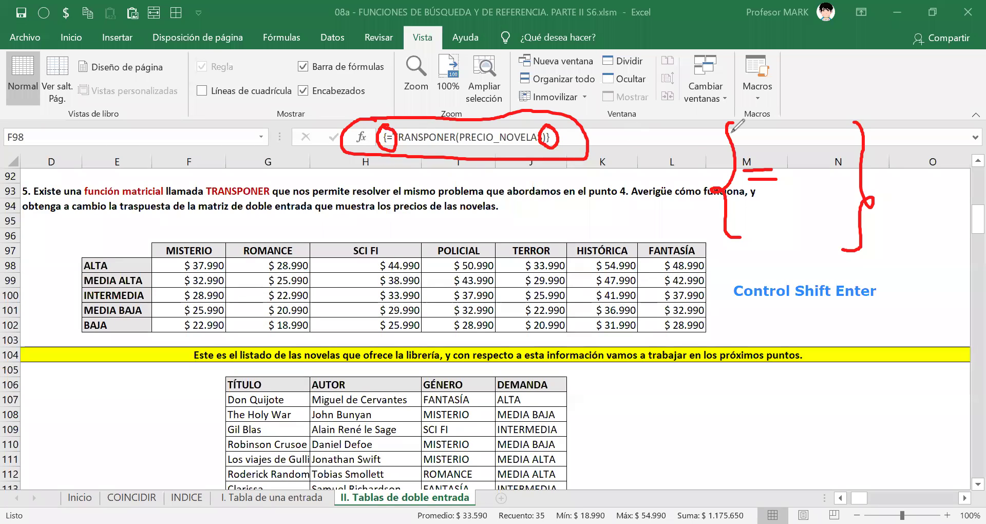
pyautogui.press('Escape')
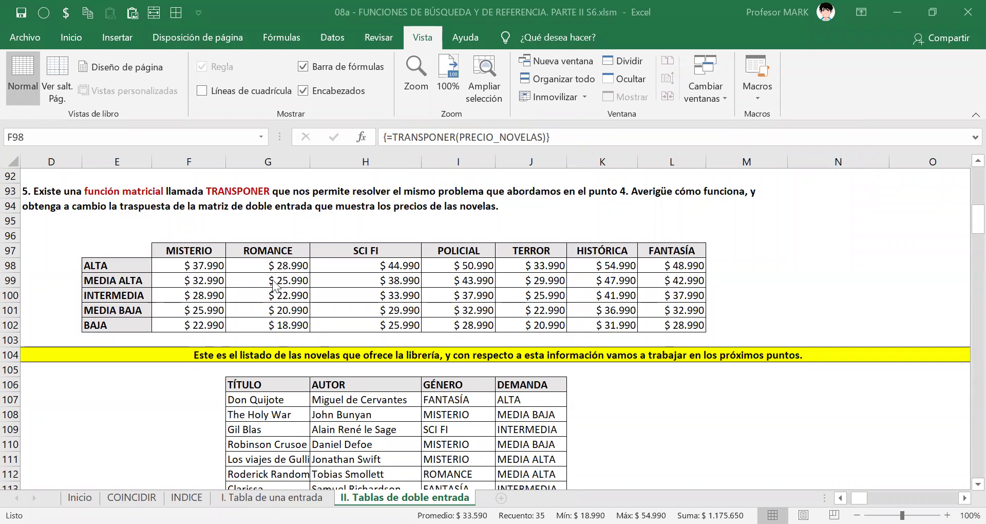
# - Examine the bookstore's novel list below the transposed table, including its TÍTULO, AUTOR, GÉNERO and DEMANDA columns
pyautogui.click(384, 281)
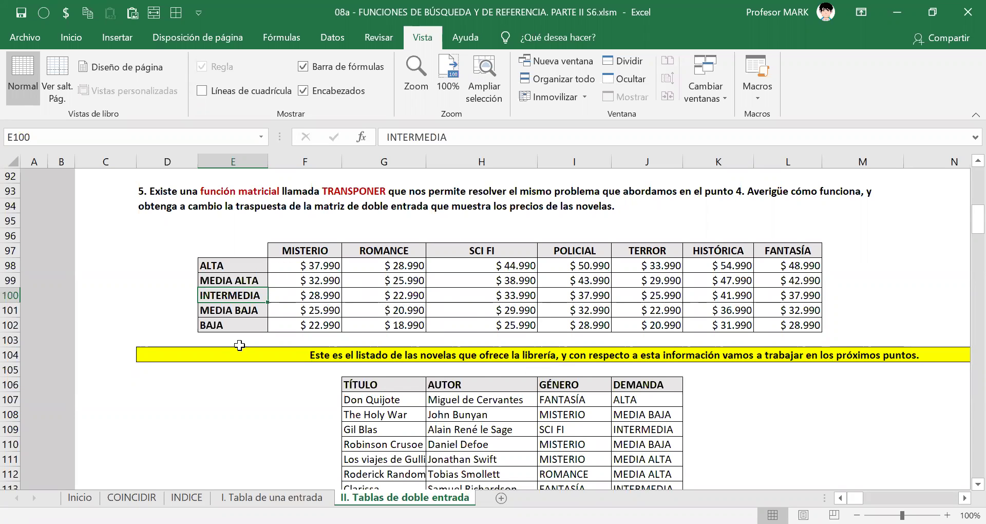
pyautogui.scroll(-2, 238, 345)
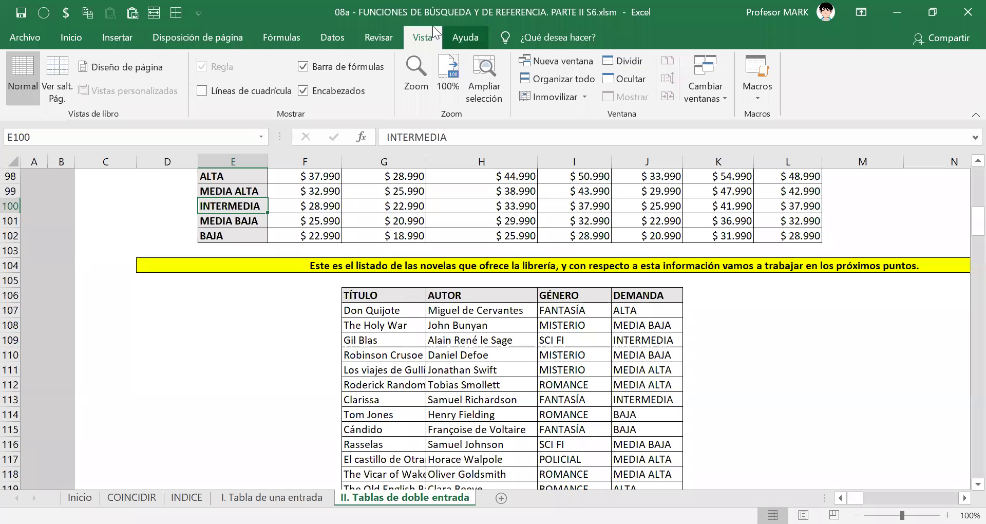
pyautogui.scroll(1, 425, 250)
pyautogui.scroll(-4, 418, 257)
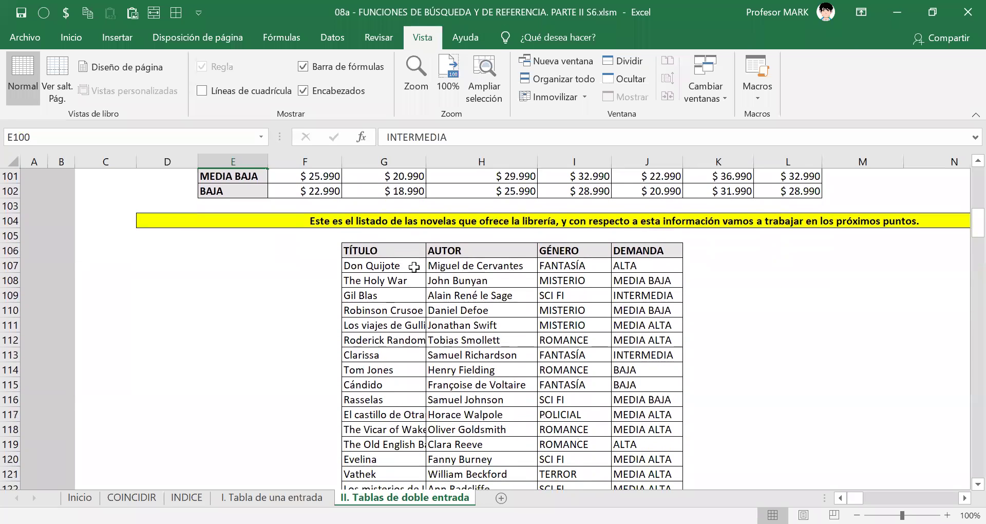
pyautogui.scroll(-1, 374, 256)
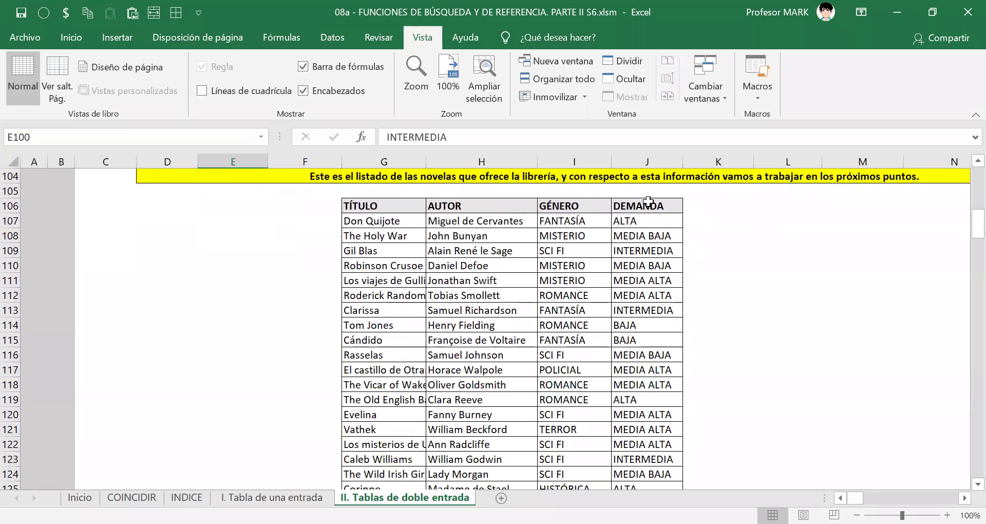
pyautogui.click(618, 265)
pyautogui.click(545, 369)
pyautogui.scroll(-9, 477, 356)
pyautogui.scroll(-17, 478, 355)
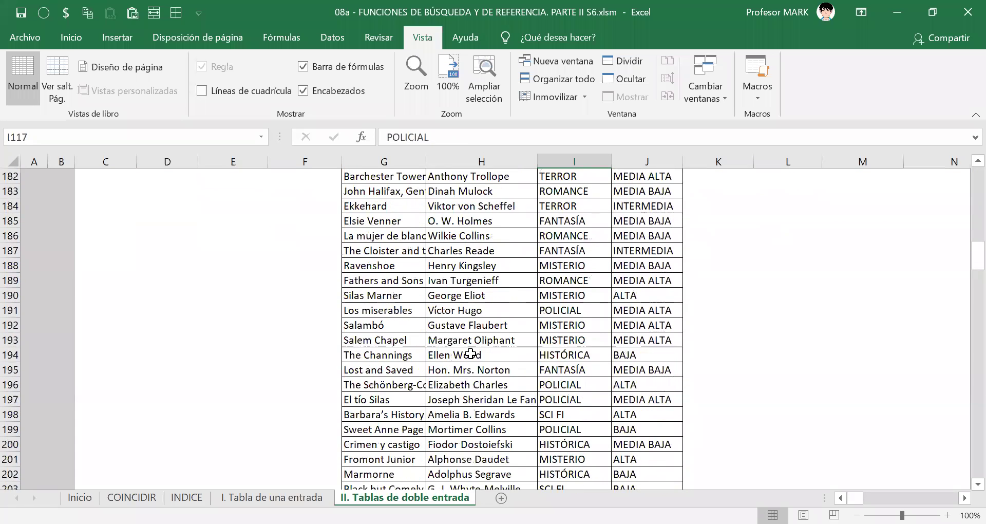
pyautogui.scroll(-5, 470, 353)
pyautogui.scroll(11, 462, 349)
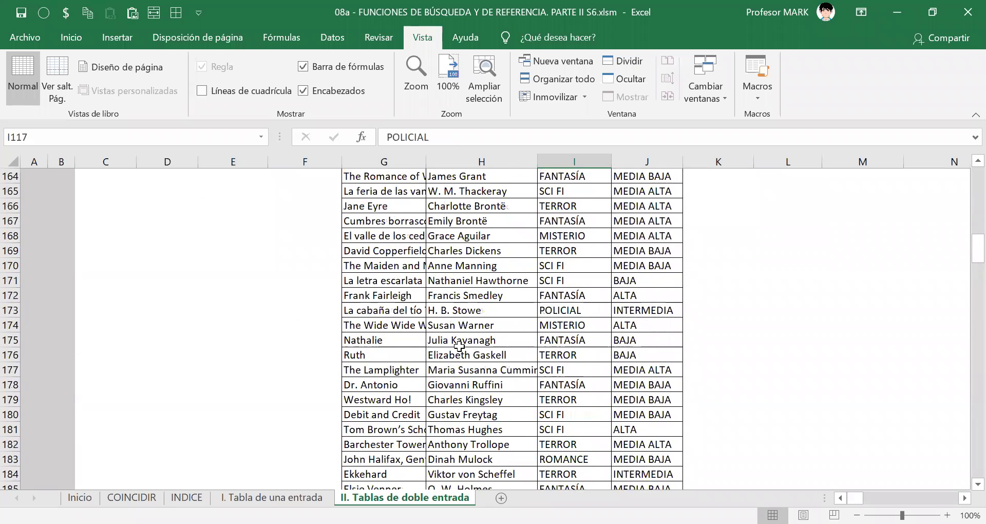
pyautogui.scroll(11, 459, 346)
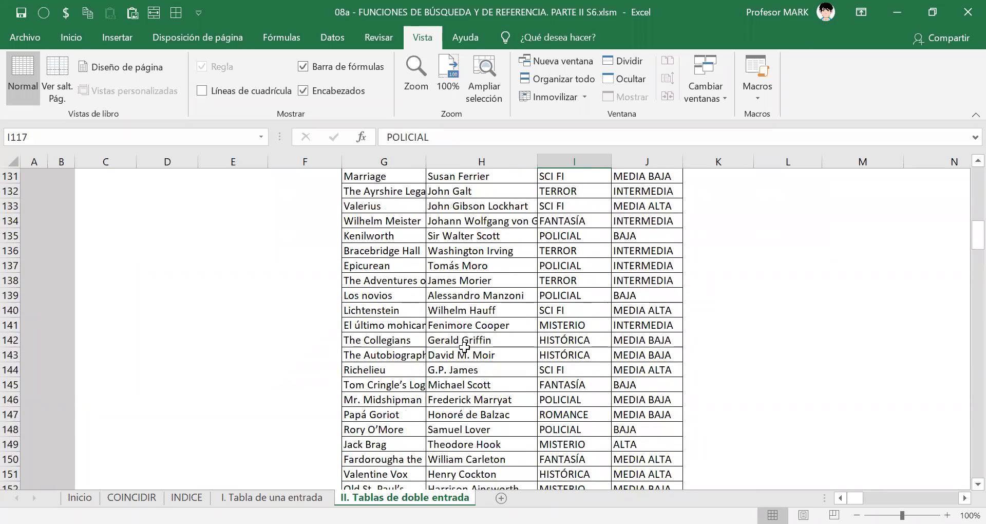
pyautogui.scroll(11, 464, 347)
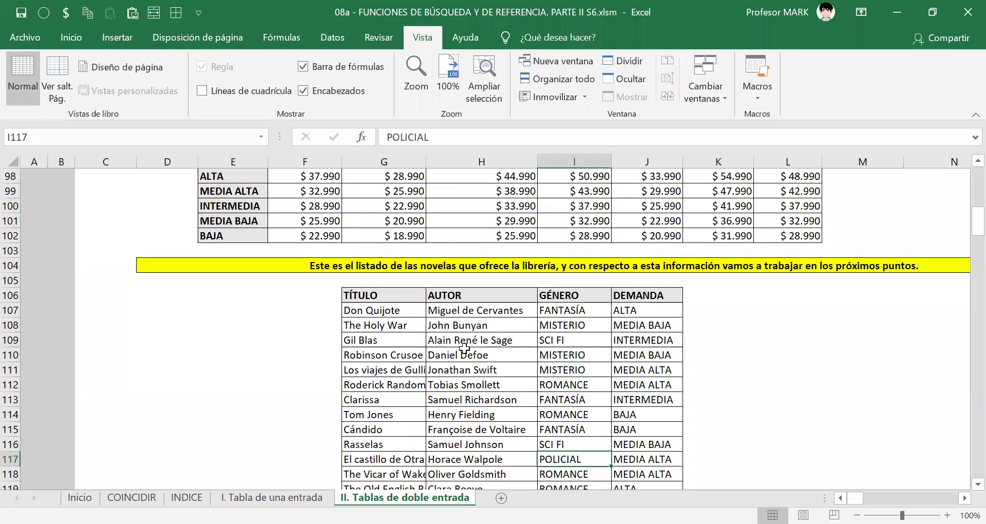
pyautogui.click(361, 298)
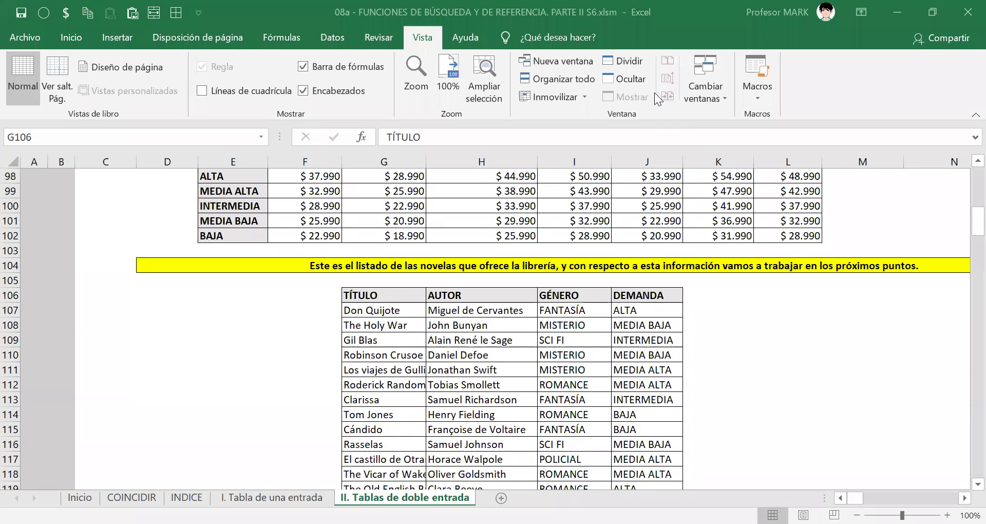
pyautogui.click(388, 292)
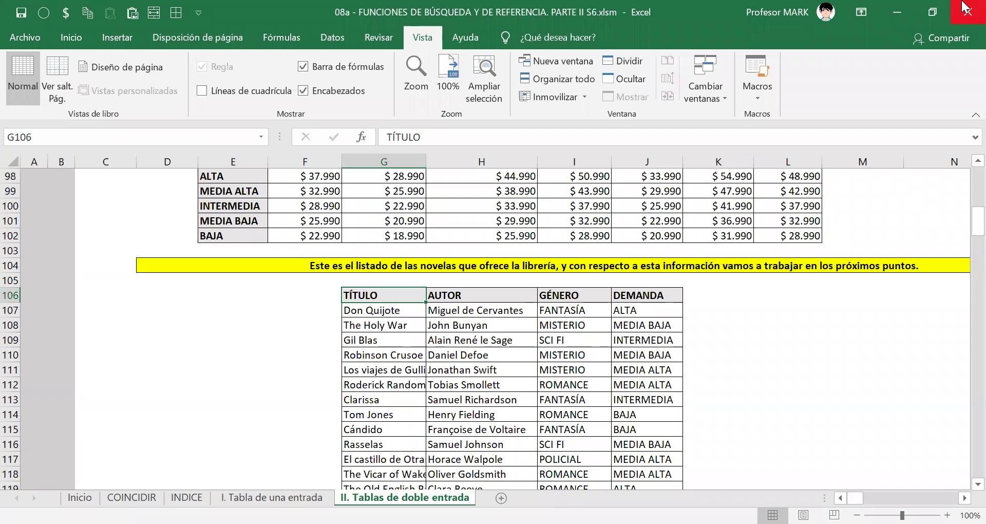
# - Convert the novels list from the TÍTULO header in G106 to its last DEMANDA row into a table with headers
pyautogui.hotkey('ctrl', 'shift', 'End')
pyautogui.hotkey('ctrl', 't')
pyautogui.press('Return')
# - Name the novels table NOVELAS
pyautogui.press('alt')
pyautogui.press('j')
pyautogui.press('t')
pyautogui.press('a')
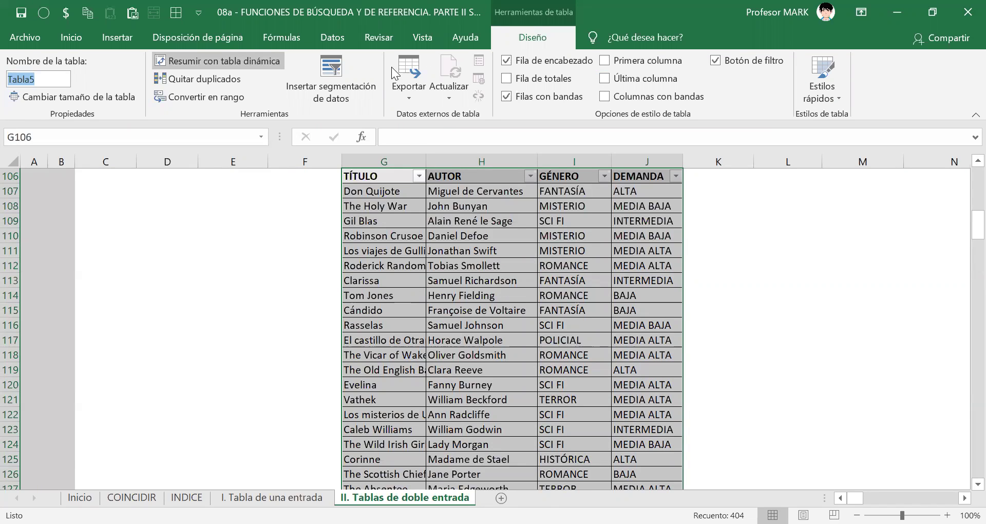
pyautogui.press('Escape')
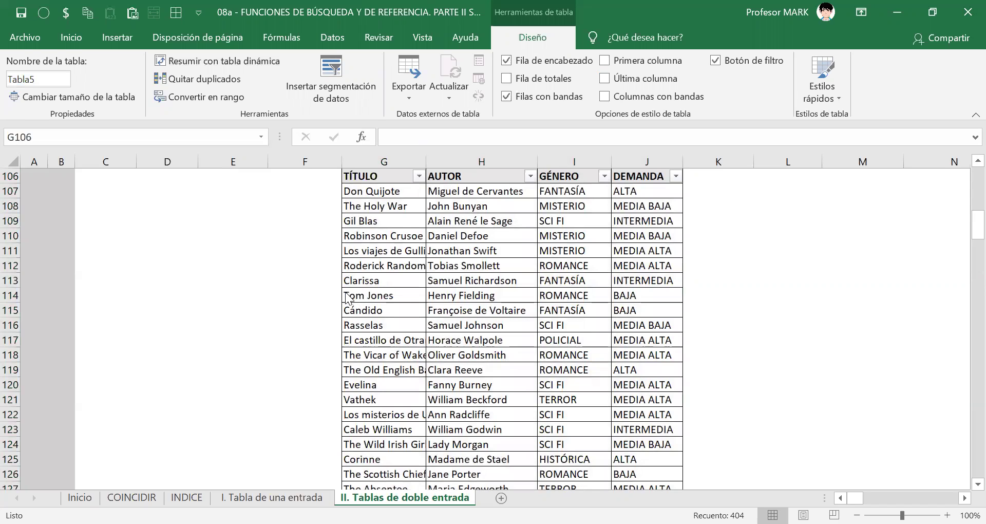
pyautogui.click(46, 79)
pyautogui.write('NOVELAS')
pyautogui.press('Return')
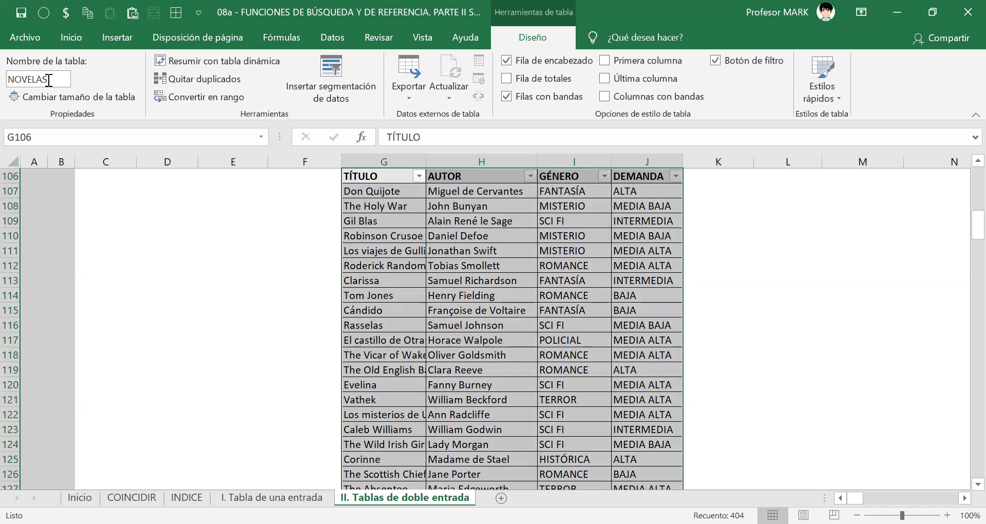
pyautogui.click(392, 251)
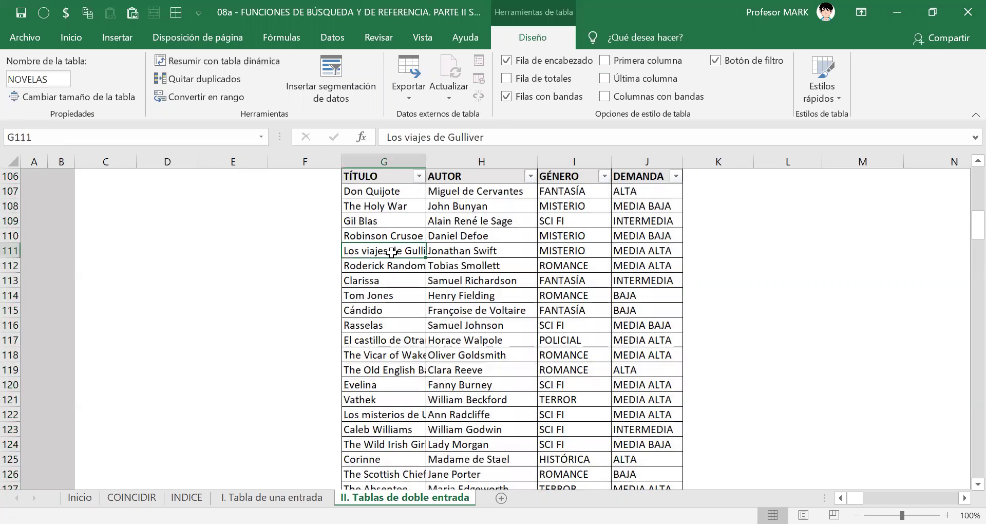
# - Review the AUTOR, GÉNERO and DEMANDA columns of the novels table down to its last row
pyautogui.scroll(2, 391, 252)
pyautogui.moveTo(466, 298); pyautogui.dragTo(470, 401)
pyautogui.moveTo(565, 280); pyautogui.dragTo(575, 401)
pyautogui.moveTo(631, 292); pyautogui.dragTo(640, 370)
pyautogui.scroll(-17, 526, 412)
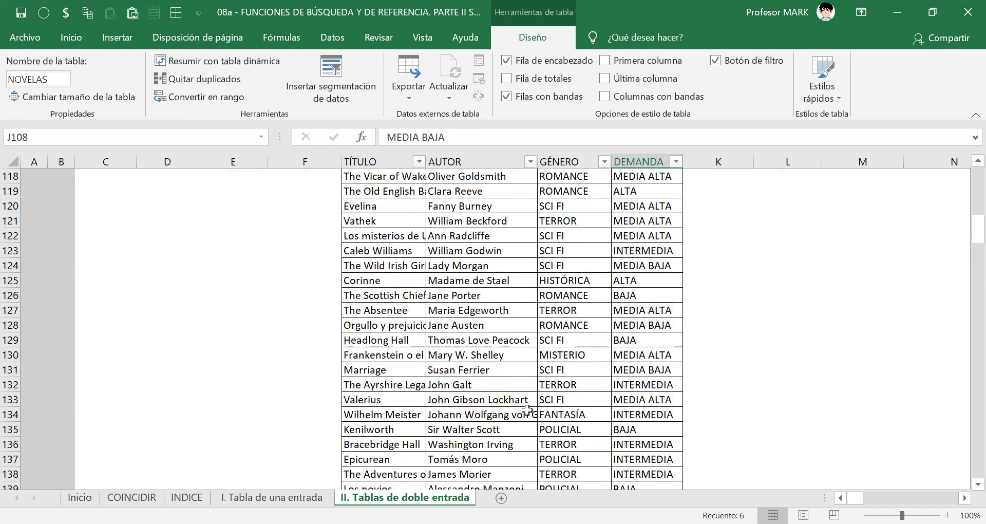
pyautogui.scroll(-14, 527, 410)
pyautogui.scroll(-2, 530, 405)
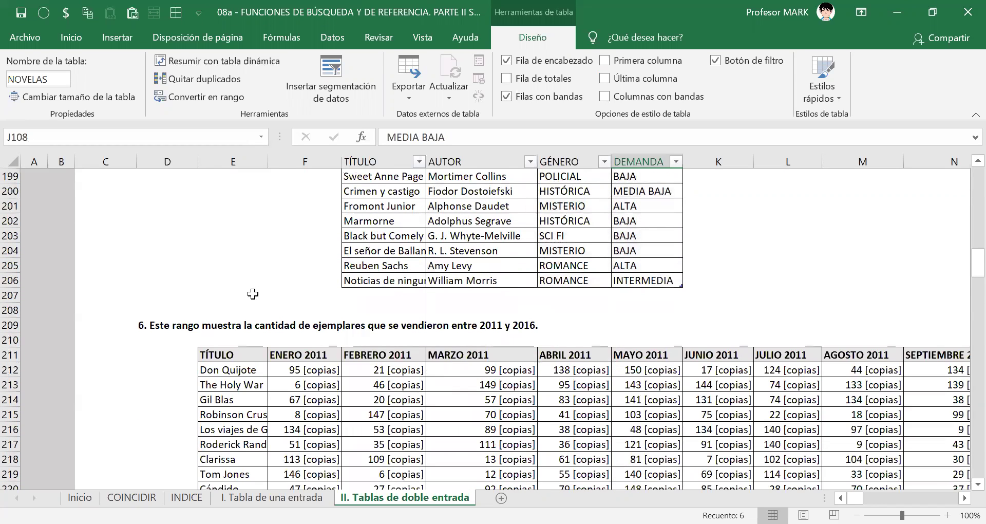
# - Examine the section 6 range of copies sold, from the TÍTULO and ENERO 2011 columns across to its last month
pyautogui.click(176, 327)
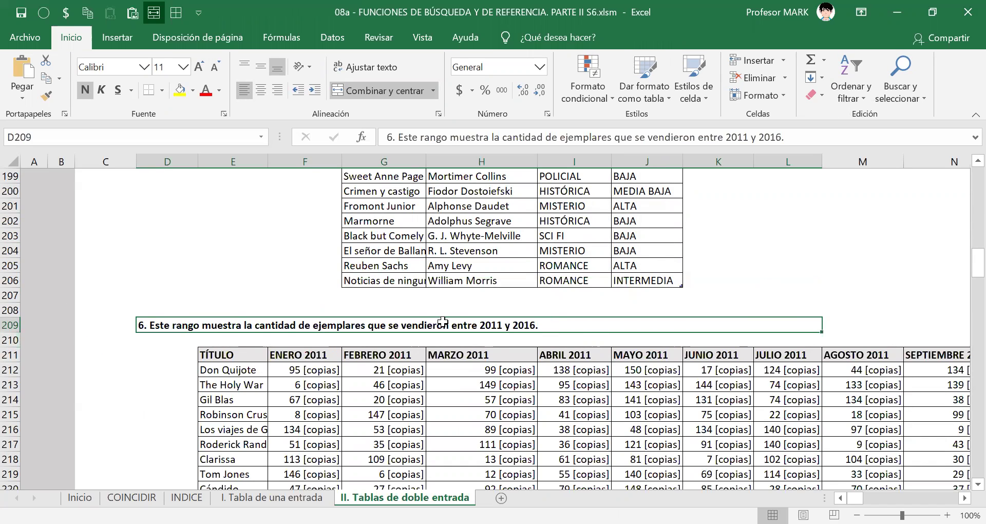
pyautogui.scroll(-2, 560, 321)
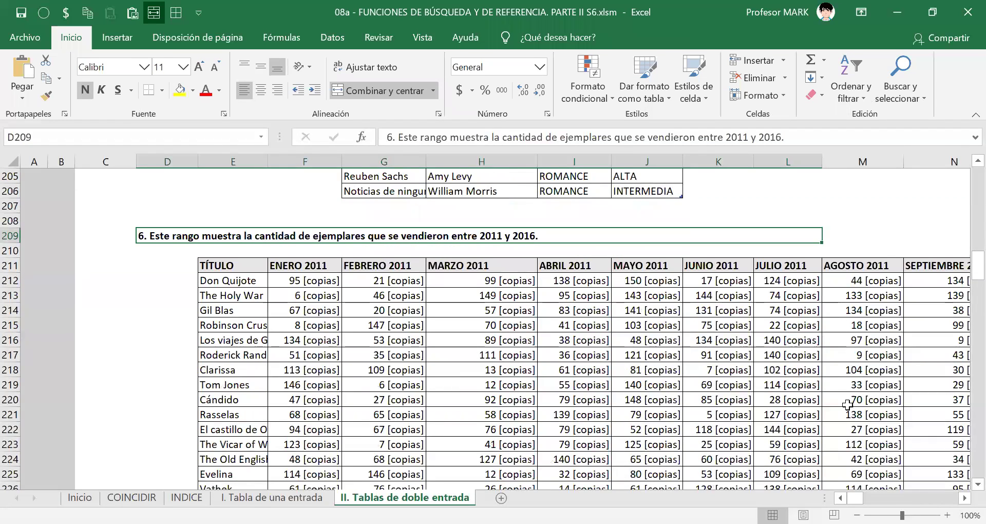
pyautogui.moveTo(825, 497); pyautogui.dragTo(704, 487)
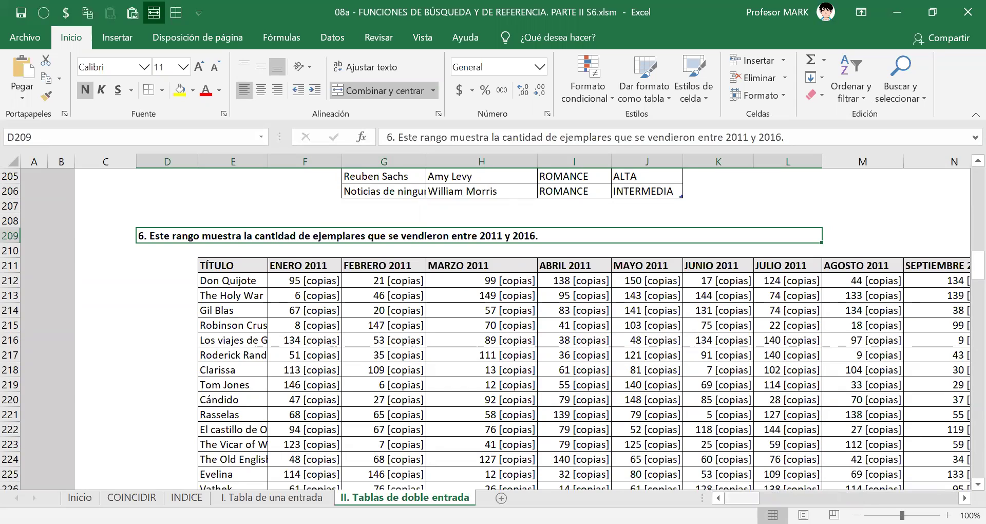
pyautogui.click(232, 265)
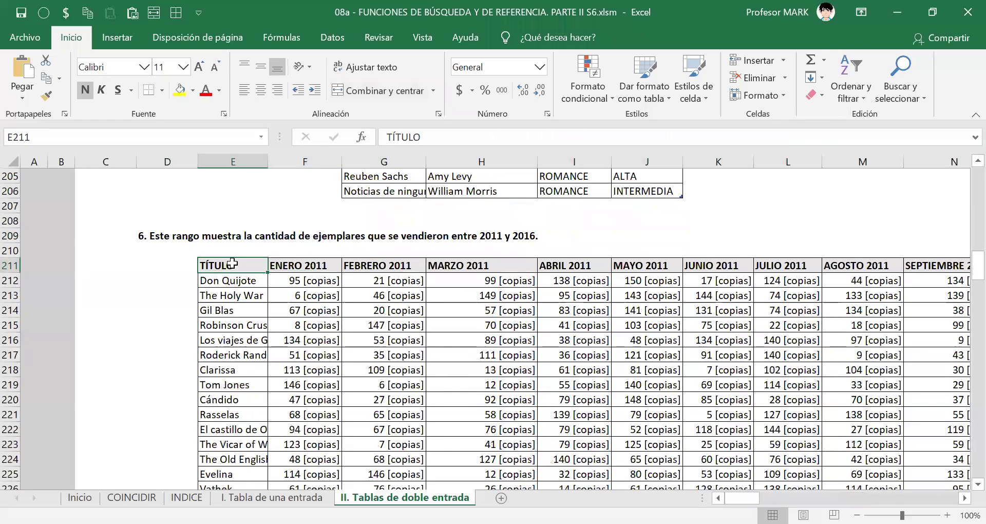
pyautogui.click(299, 264)
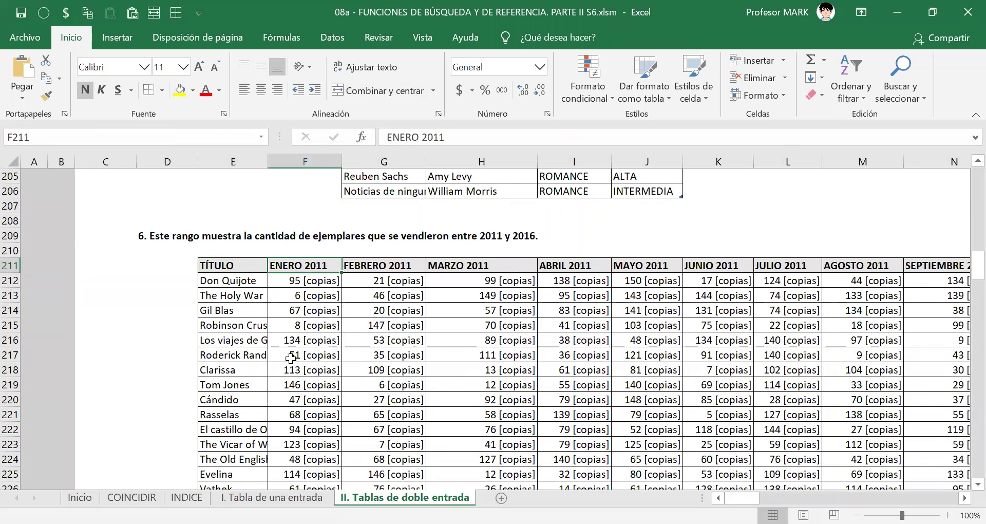
pyautogui.click(374, 266)
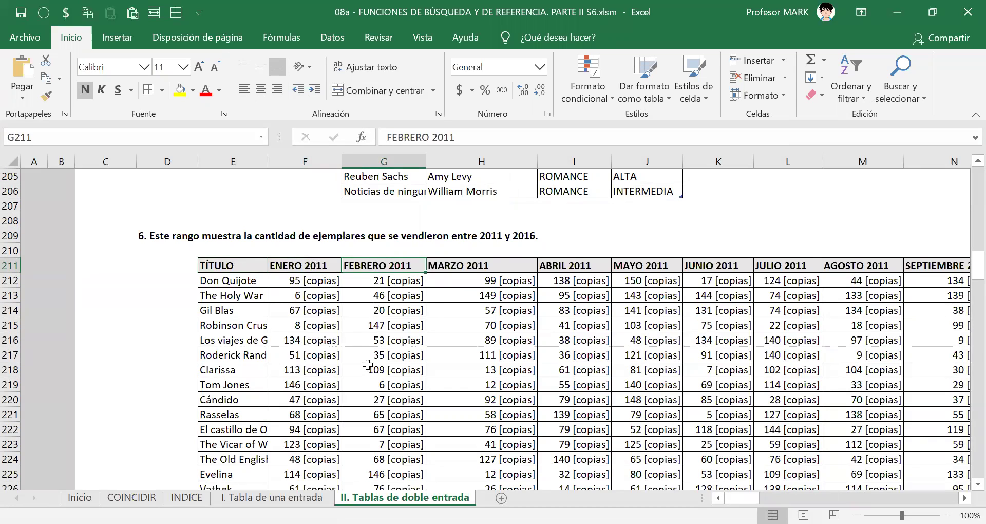
pyautogui.click(456, 278)
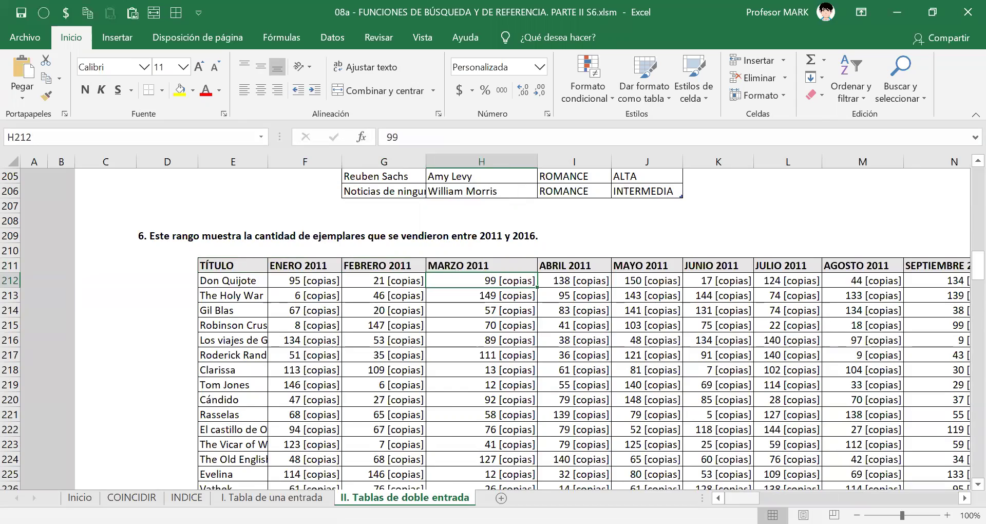
pyautogui.hscroll(13, 850, 497)
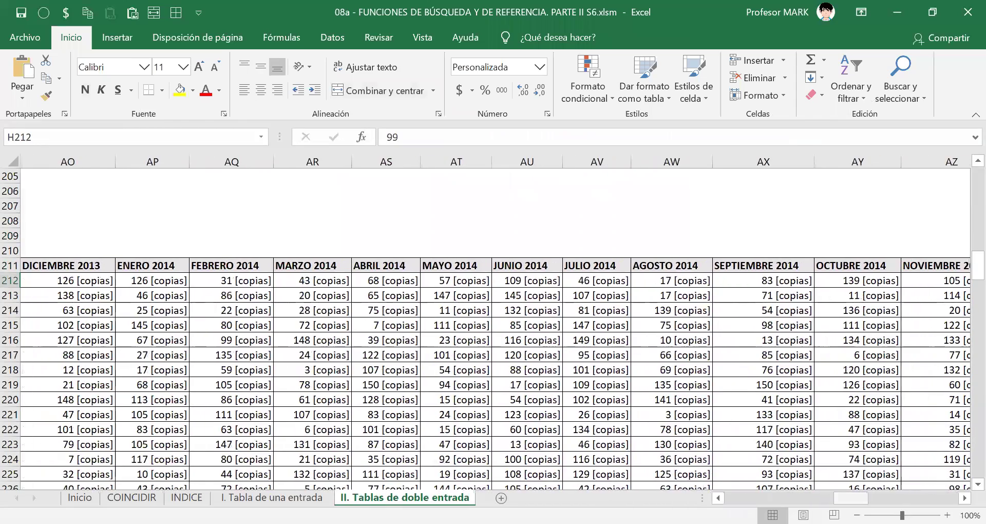
pyautogui.moveTo(851, 496); pyautogui.dragTo(740, 497)
pyautogui.click(732, 268)
pyautogui.click(733, 297)
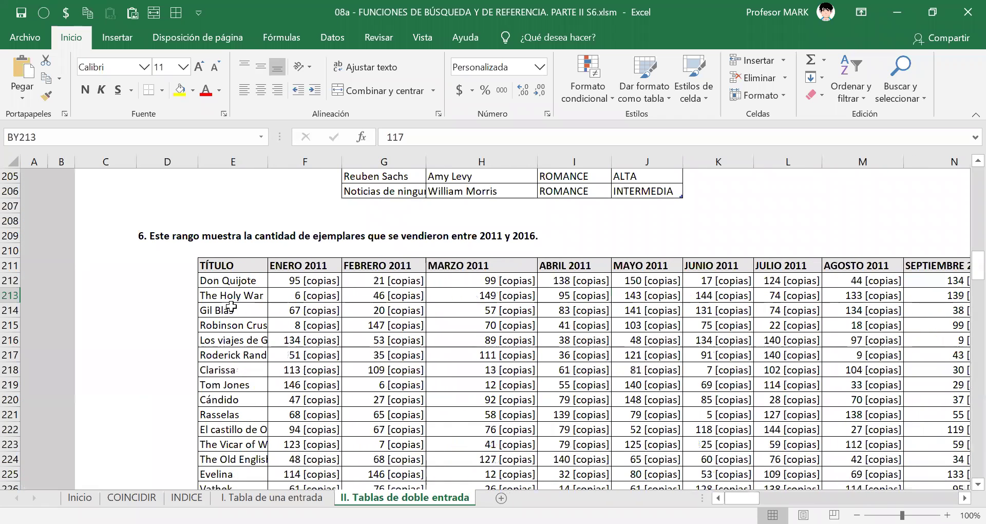
# - Convert the section 6 copies-sold range E211:BY311 into a table with headers
pyautogui.click(237, 264)
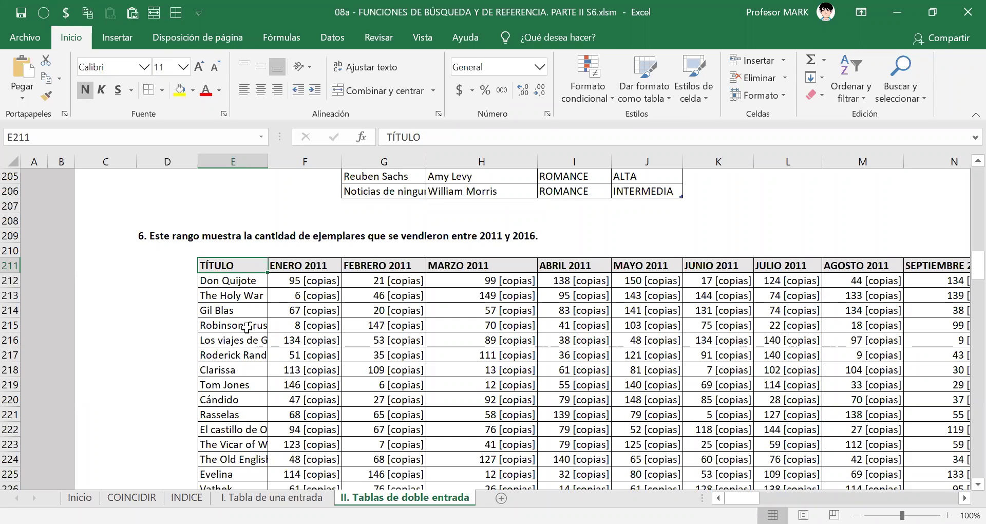
pyautogui.hotkey('ctrl', 't')
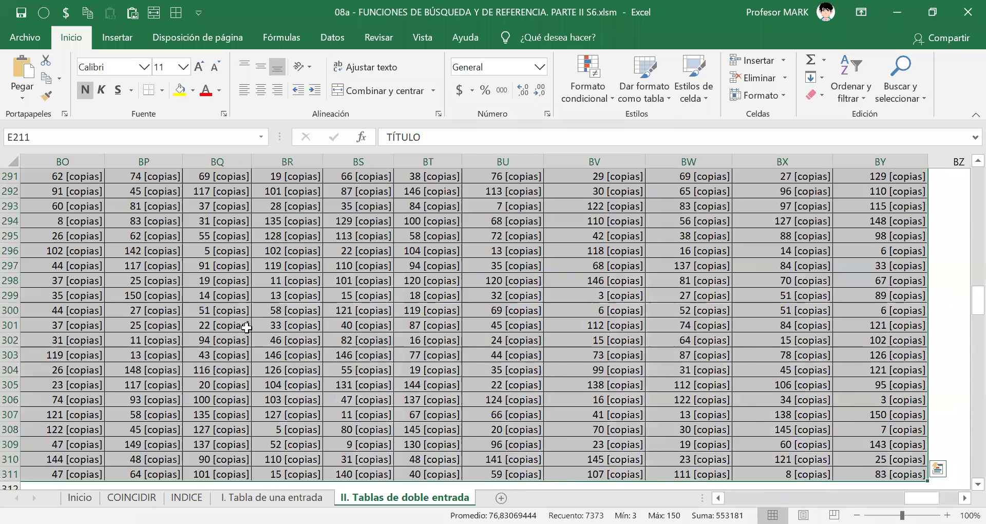
pyautogui.press('Return')
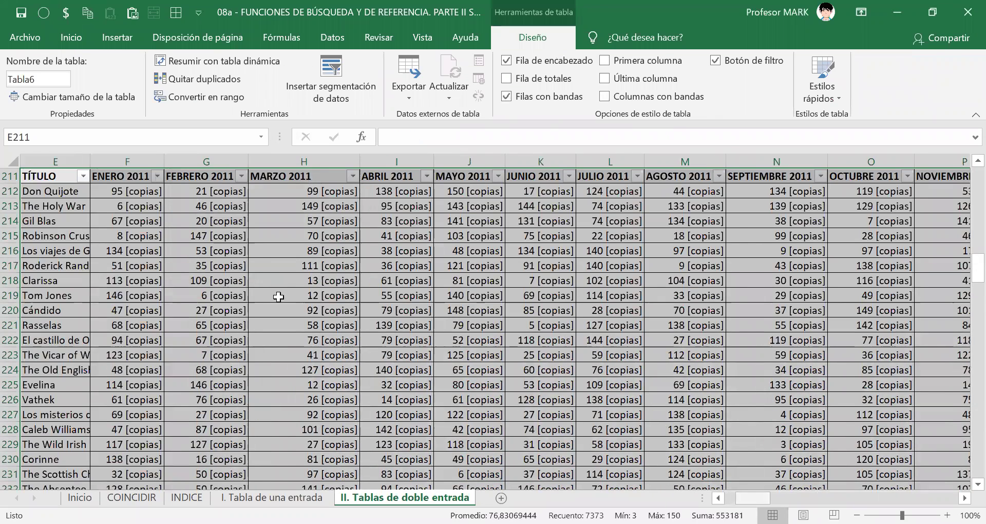
pyautogui.hscroll(-2, 279, 296)
pyautogui.scroll(2, 278, 287)
pyautogui.click(326, 308)
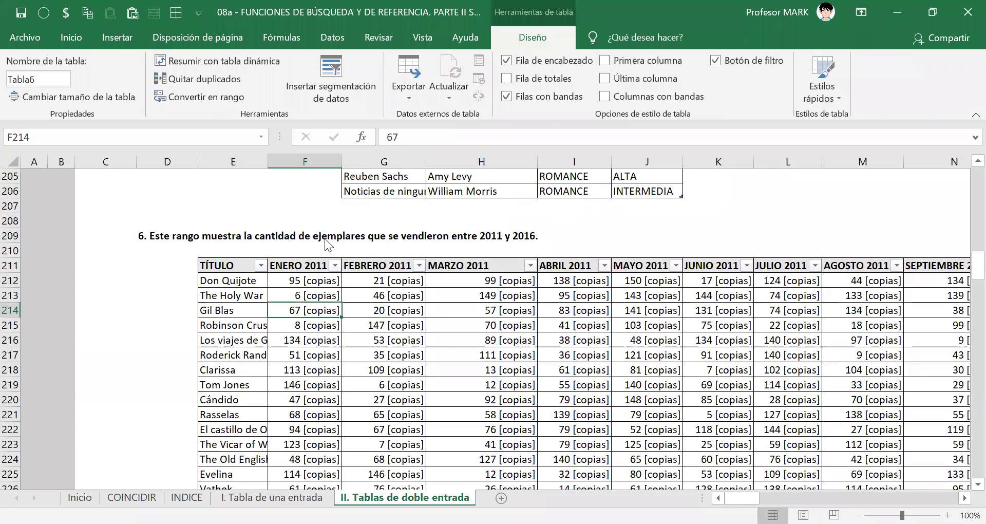
# - Try to name the copies-sold table VENTAS
pyautogui.hotkey('alt', 'j')
pyautogui.press('t')
pyautogui.press('a')
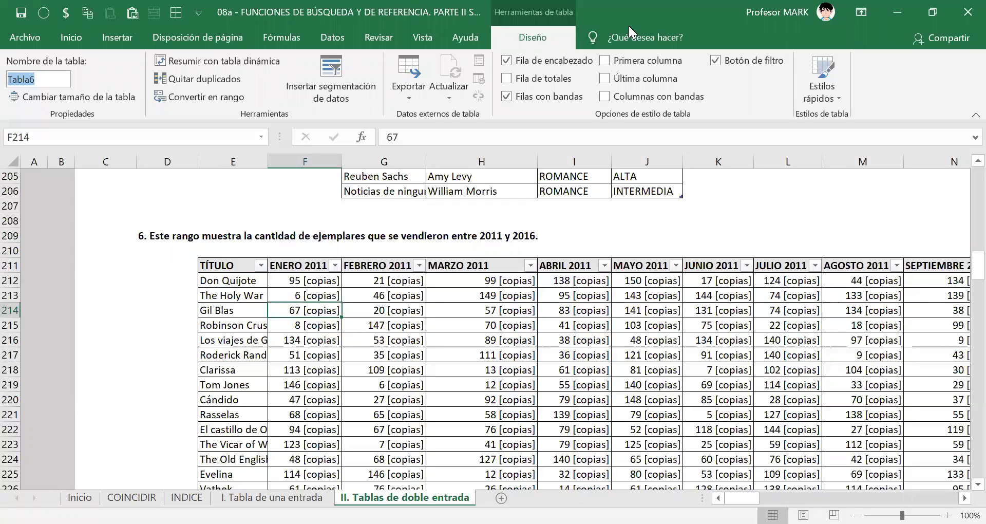
pyautogui.hotkey('alt', 'Tab')
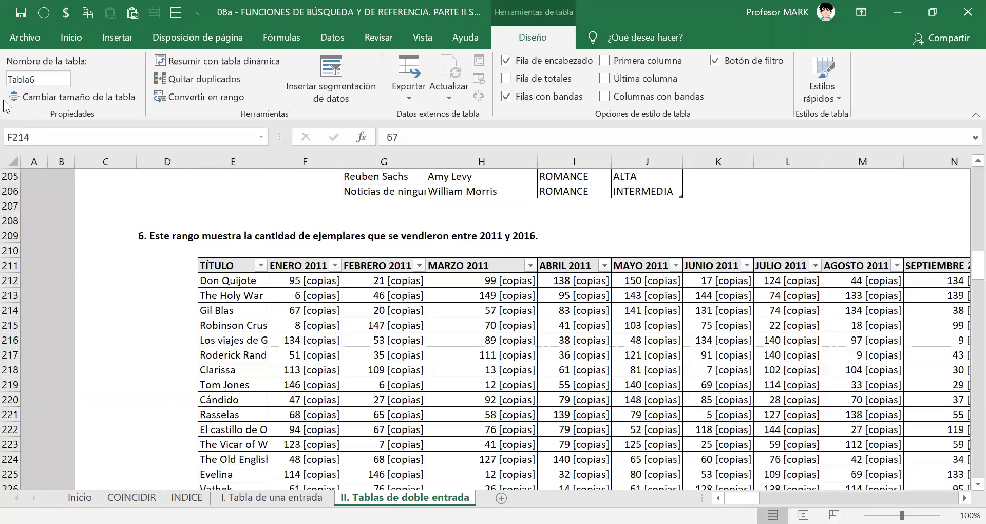
pyautogui.click(58, 82)
pyautogui.write('VENTAS')
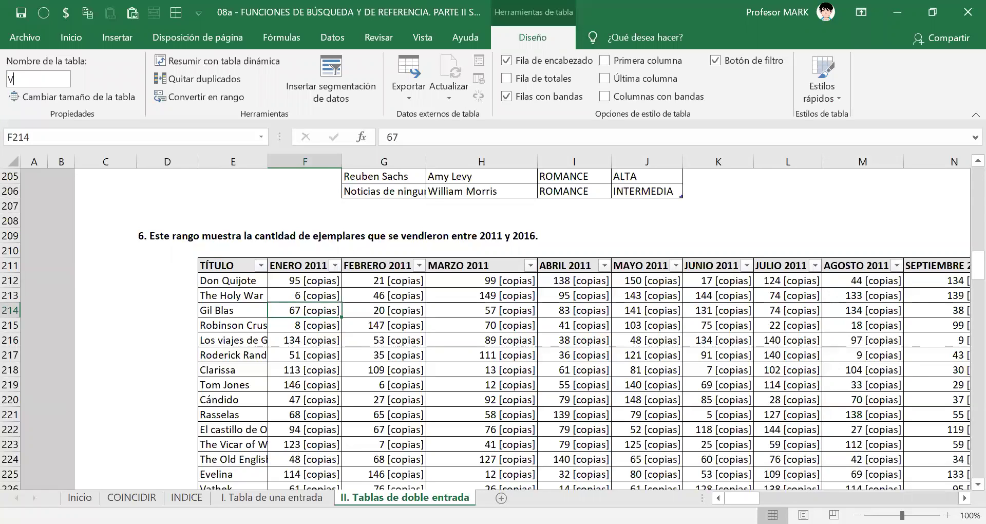
pyautogui.press('Return')
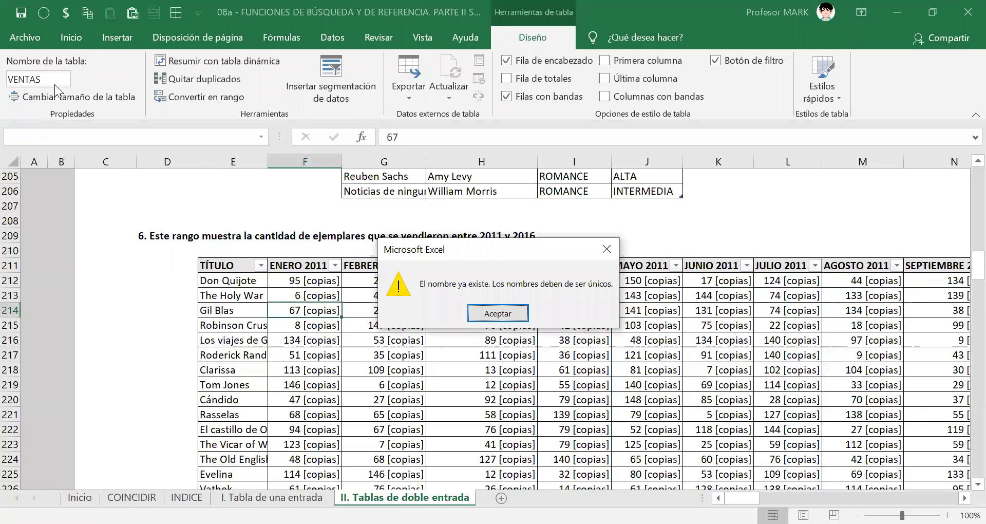
pyautogui.press('Return')
# - Name the copies-sold table VENTAS_NOVELAS
pyautogui.doubleClick(56, 84)
pyautogui.write('VENTAS_NOVELAS')
pyautogui.press('Return')
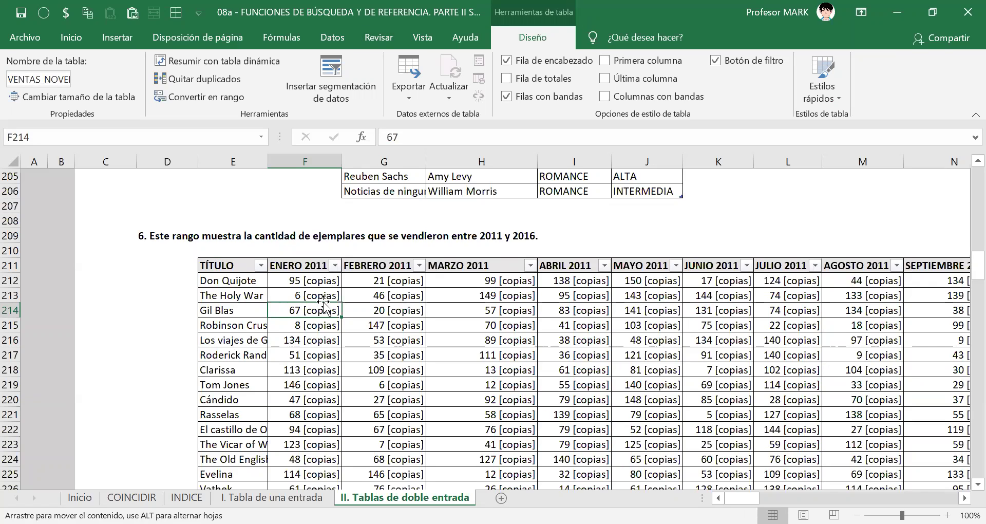
pyautogui.hotkey('alt', 'o')
pyautogui.press('c')
pyautogui.press('a')
pyautogui.hotkey('ctrl', 'z')
pyautogui.hotkey('ctrl', 'y')
pyautogui.hotkey('ctrl', 'z')
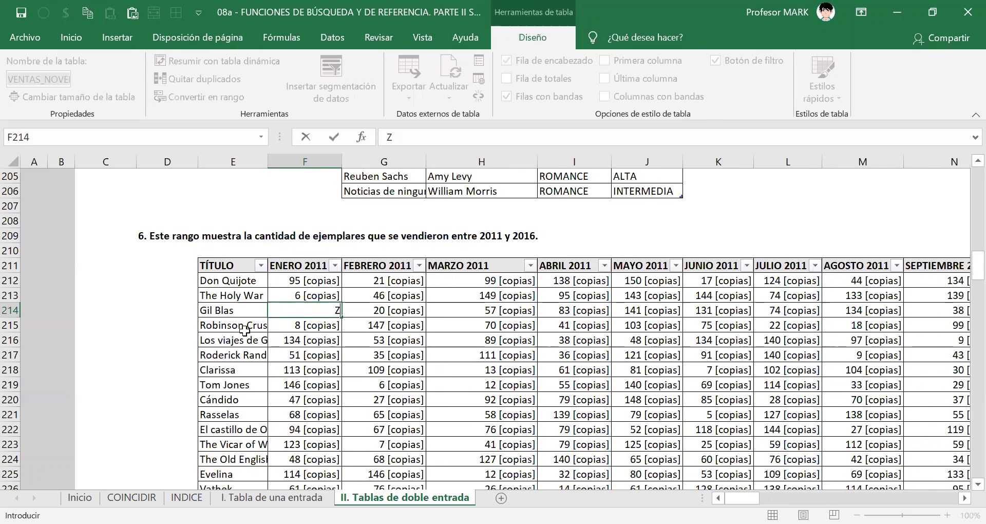
pyautogui.click(246, 328)
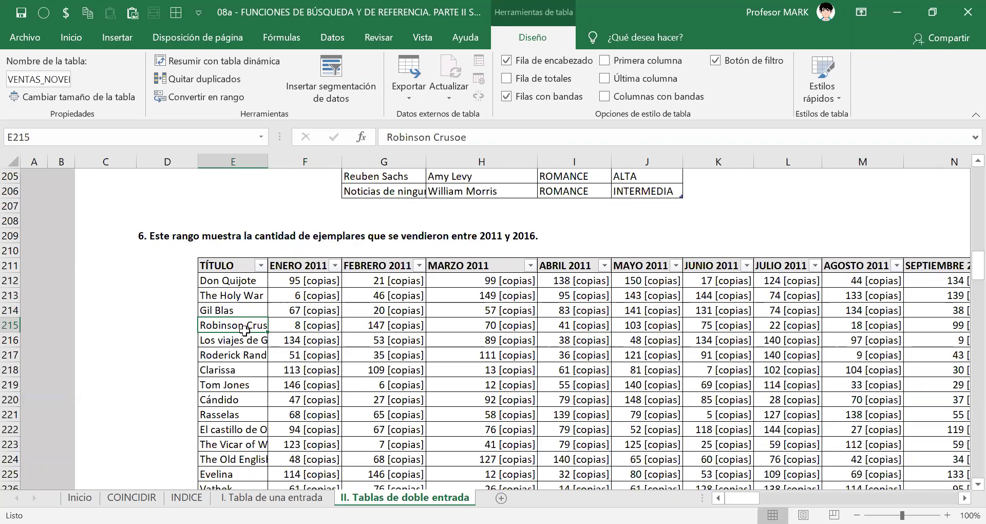
# - Go to section 7 below the copies-sold table and read its instruction and the blank table's layout
pyautogui.hotkey('ctrl', 'Down')
pyautogui.scroll(-4, 372, 349)
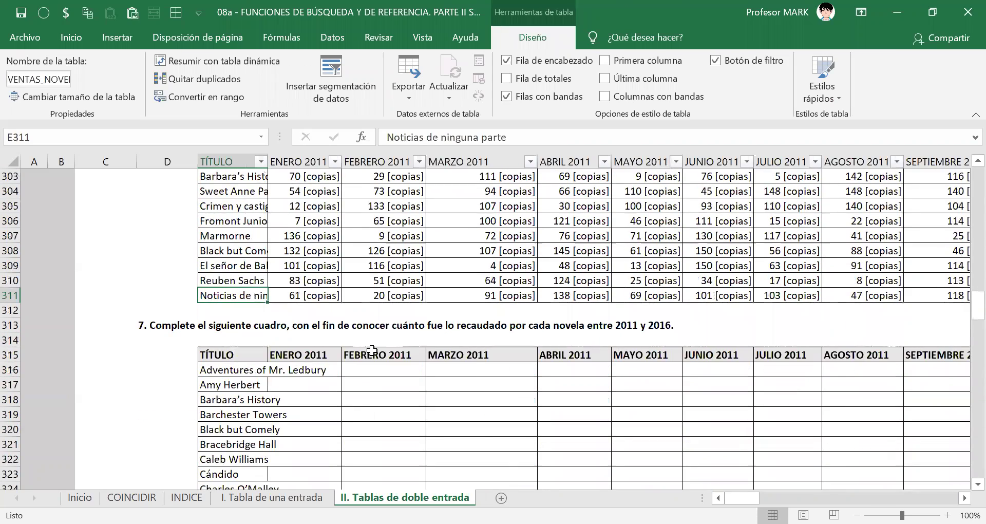
pyautogui.scroll(-1, 372, 349)
pyautogui.scroll(-4, 373, 348)
pyautogui.scroll(4, 373, 348)
pyautogui.click(186, 279)
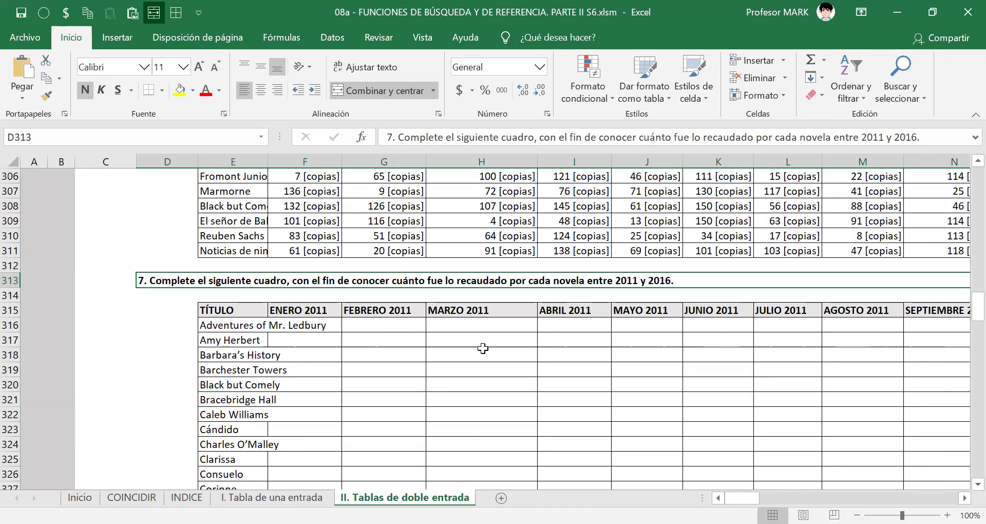
# - Convert the blank section 7 range E315:BY415 into a table with headers
pyautogui.press('Down')
pyautogui.press('Down')
pyautogui.press('Right')
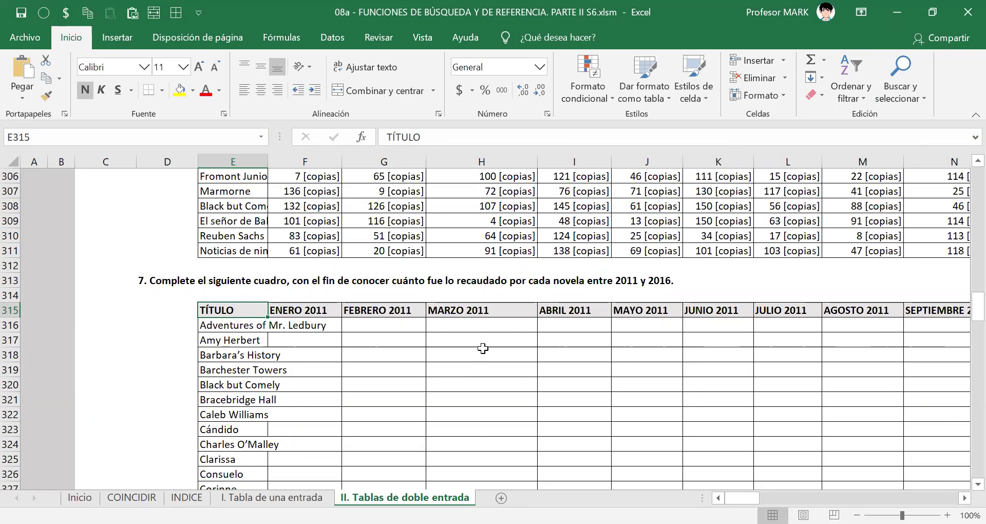
pyautogui.hotkey('ctrl', 'shift', 'Right')
pyautogui.hotkey('ctrl', 'shift', 'Down')
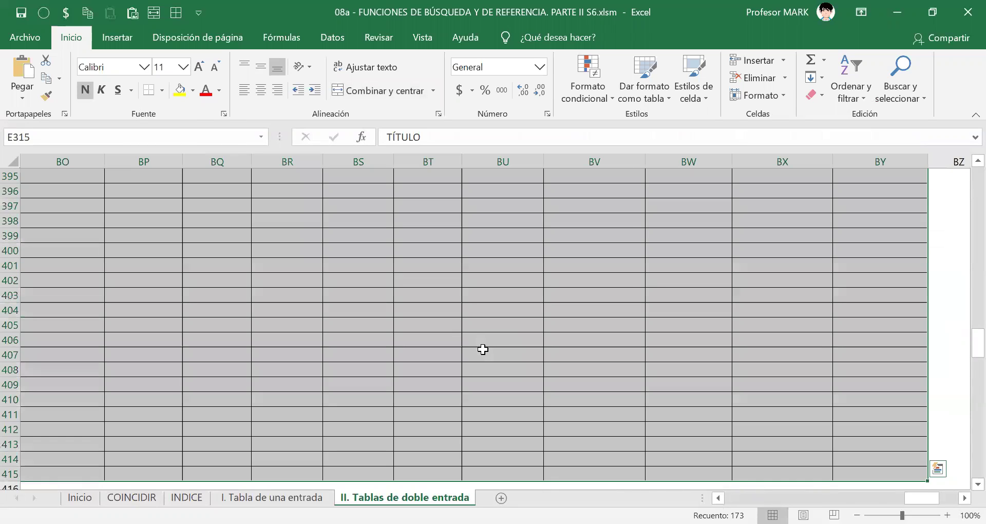
pyautogui.moveTo(921, 498); pyautogui.dragTo(719, 497)
pyautogui.moveTo(964, 353); pyautogui.dragTo(964, 315)
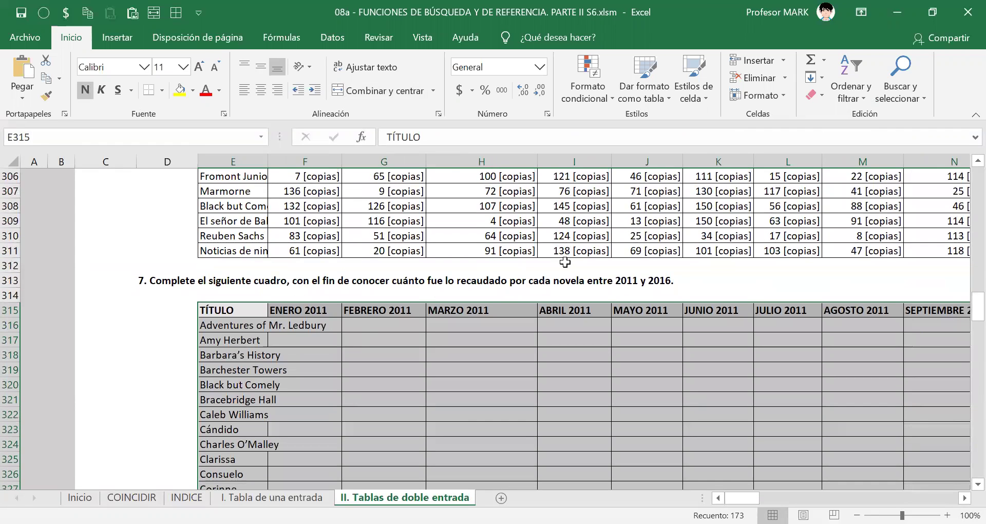
pyautogui.hotkey('ctrl', 't')
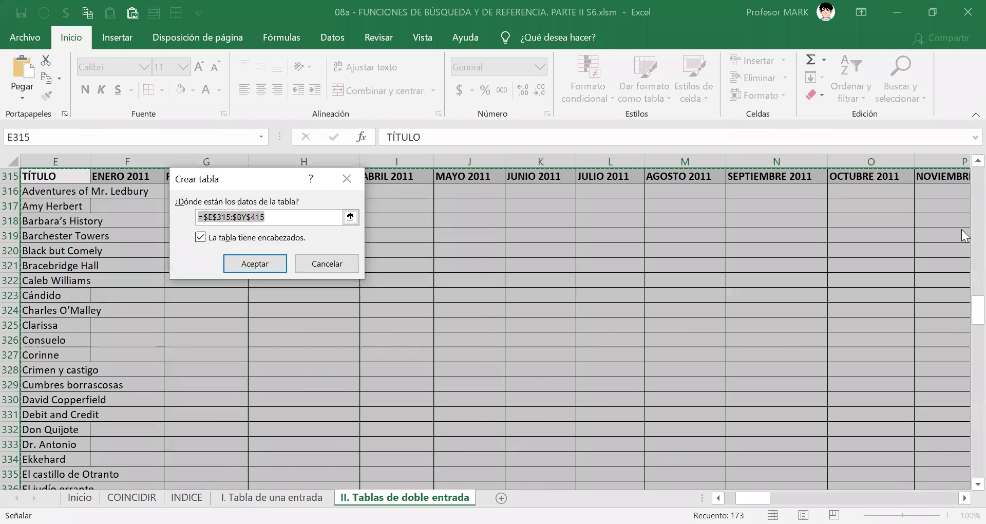
pyautogui.press('Return')
pyautogui.click(273, 222)
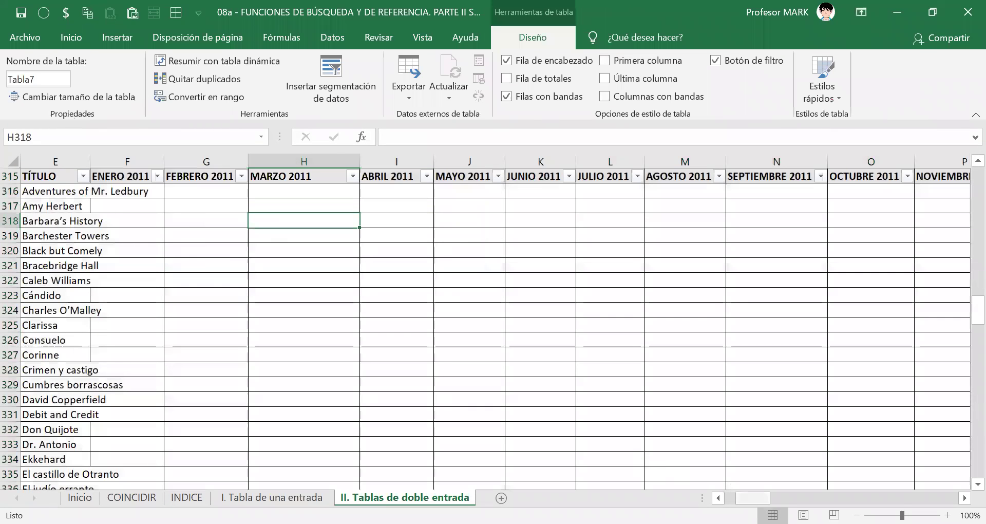
# - Save the workbook and select the ENERO 2011 cell for Adventures of Mr. Ledbury in the section 7 table
pyautogui.hscroll(-2, 282, 302)
pyautogui.scroll(1, 282, 301)
pyautogui.hotkey('ctrl', 's')
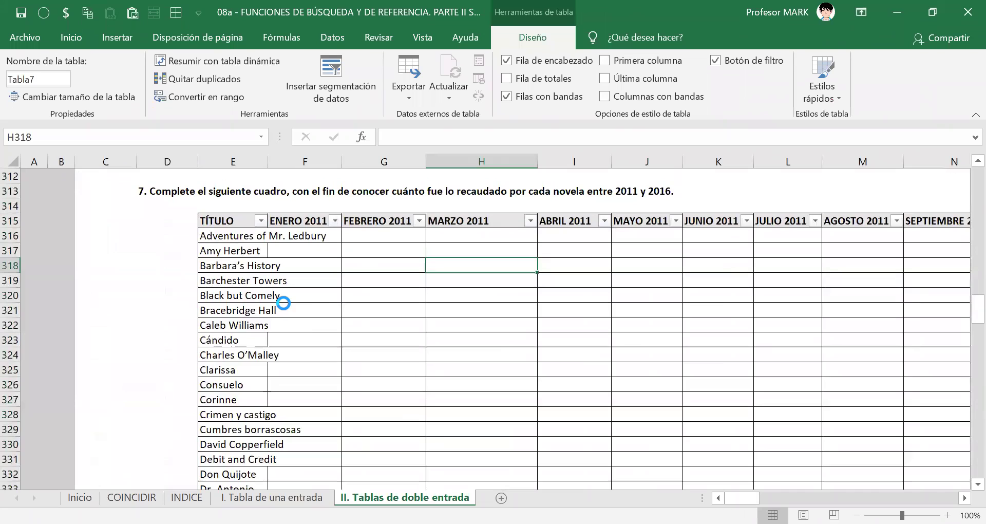
pyautogui.click(288, 239)
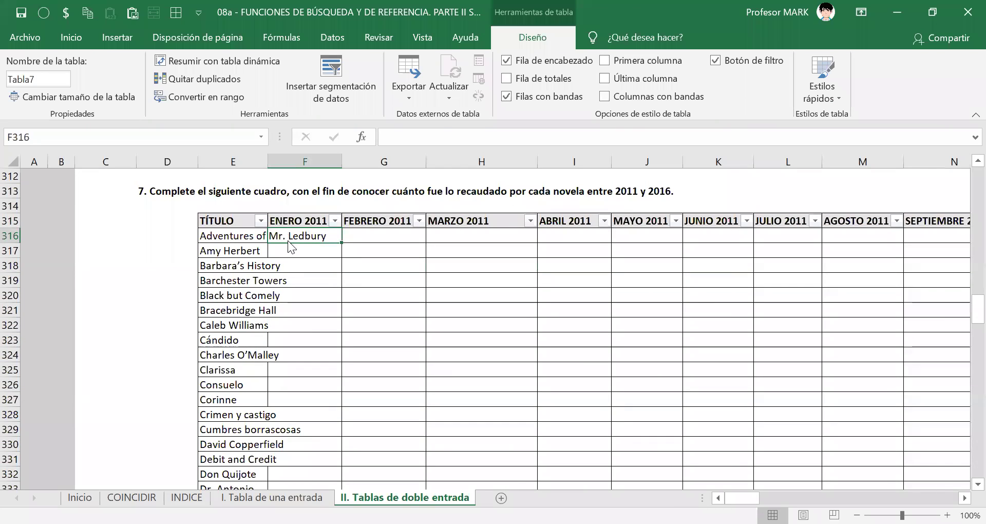
# - Name the section 7 table RECAUDACIÓN_NOVELAS
pyautogui.hotkey('alt', 'j')
pyautogui.write('taR')
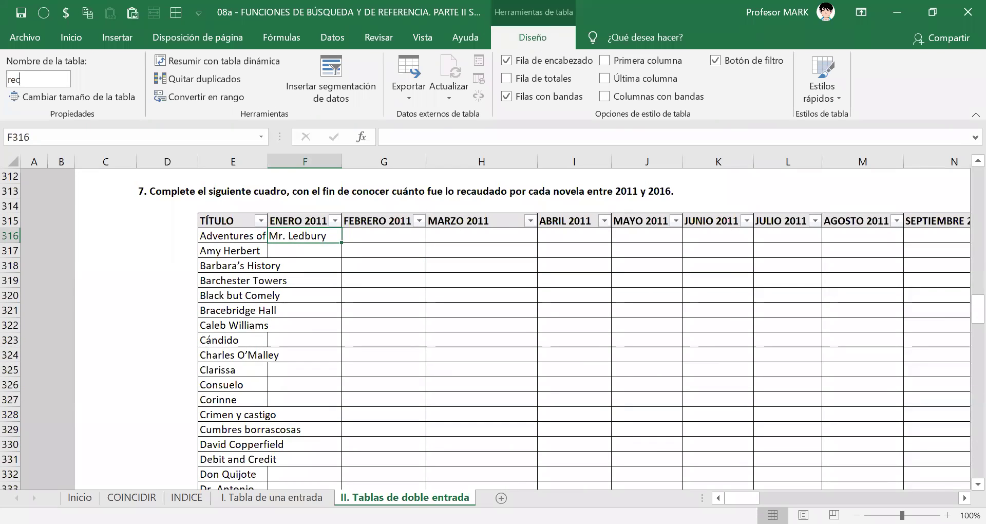
pyautogui.write('ECAU')
pyautogui.write('DACIÓN')
pyautogui.write('_NOVELAS')
pyautogui.click(286, 239)
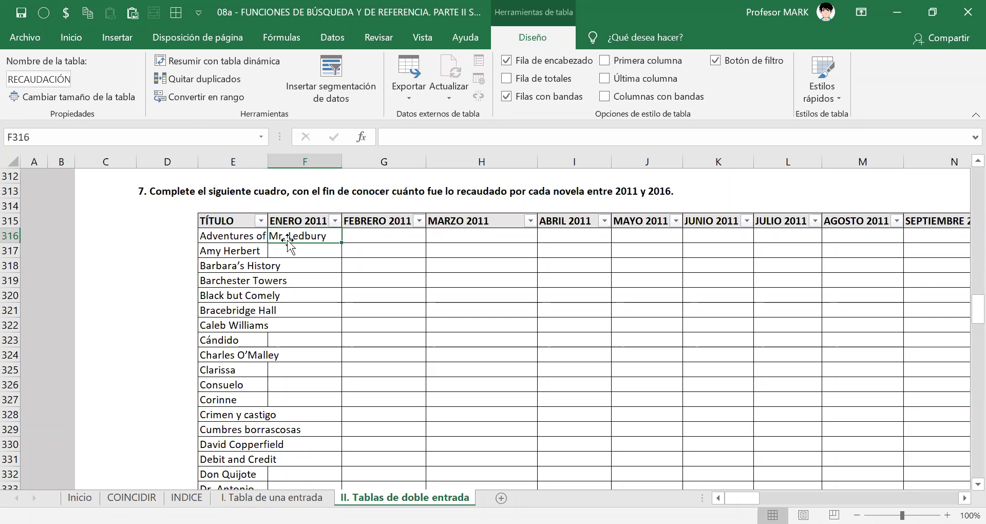
# - Look through the novel titles listed in the TÍTULO column of the section 7 table and their order
pyautogui.scroll(-5, 249, 370)
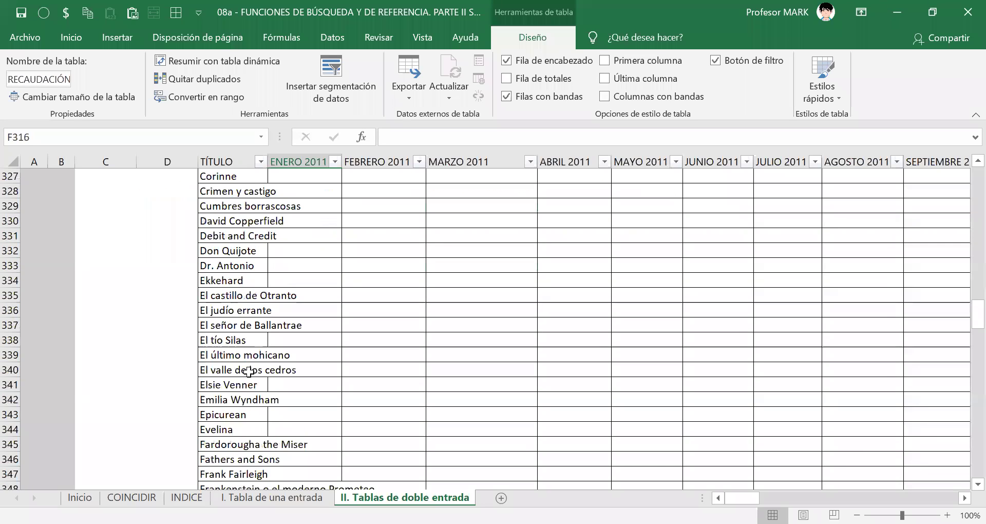
pyautogui.scroll(6, 248, 370)
pyautogui.click(226, 310)
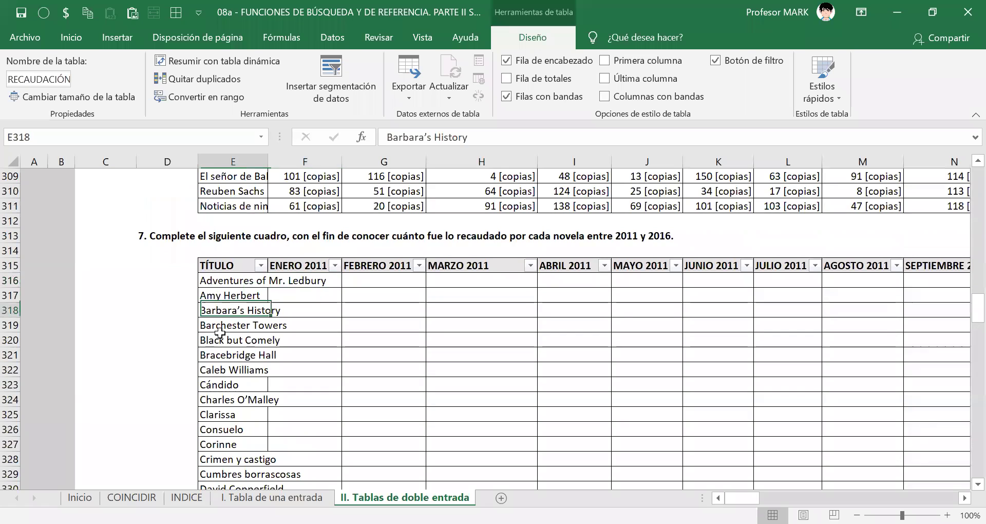
pyautogui.click(227, 370)
pyautogui.scroll(5, 226, 407)
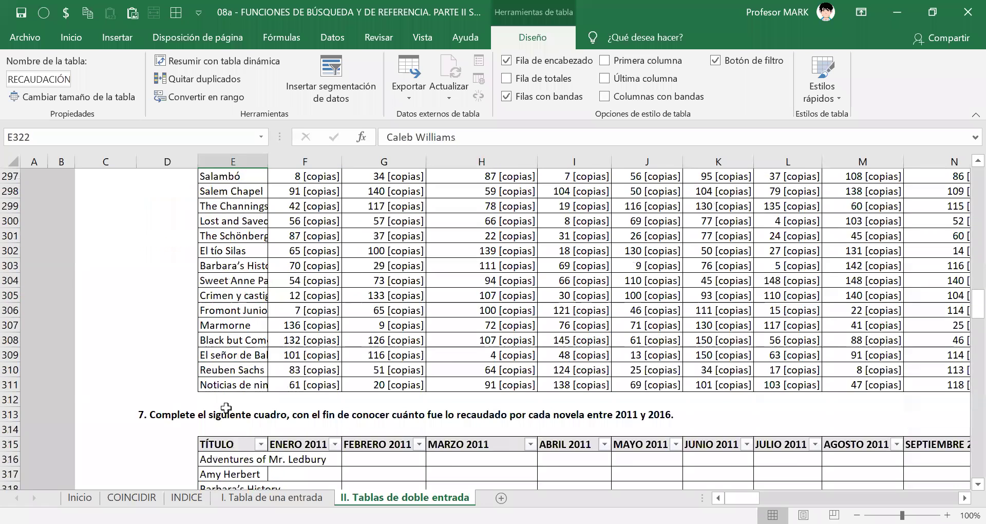
pyautogui.scroll(-3, 226, 407)
pyautogui.scroll(-5, 231, 425)
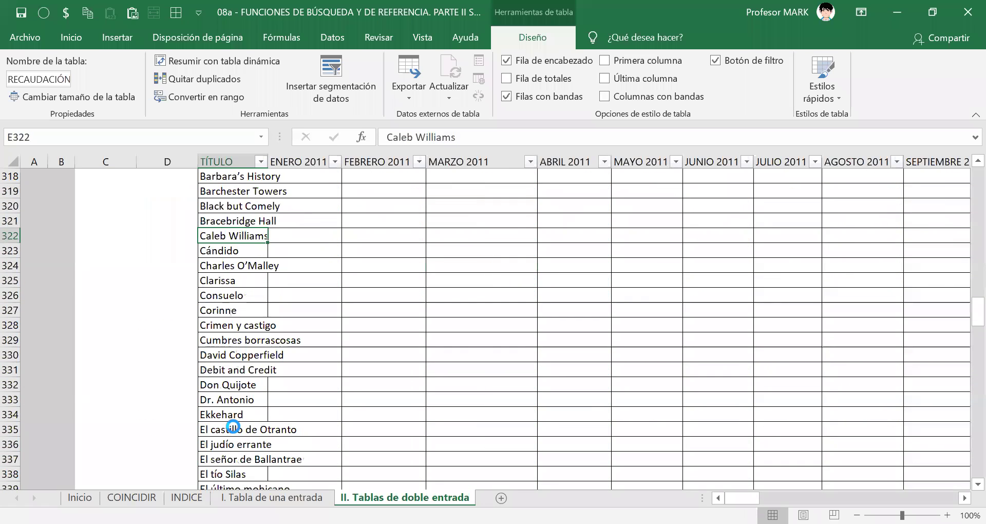
pyautogui.click(235, 414)
pyautogui.scroll(-4, 231, 406)
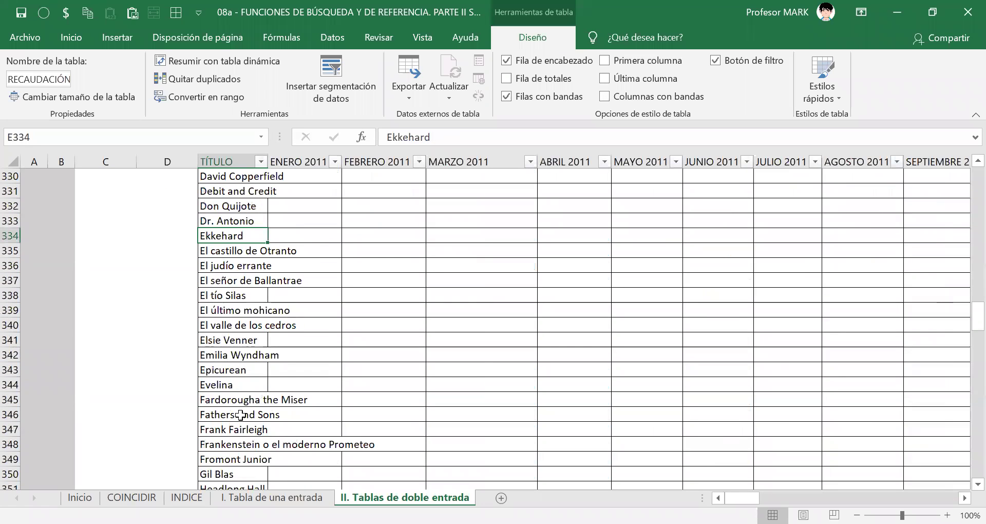
pyautogui.click(231, 405)
pyautogui.scroll(8, 234, 403)
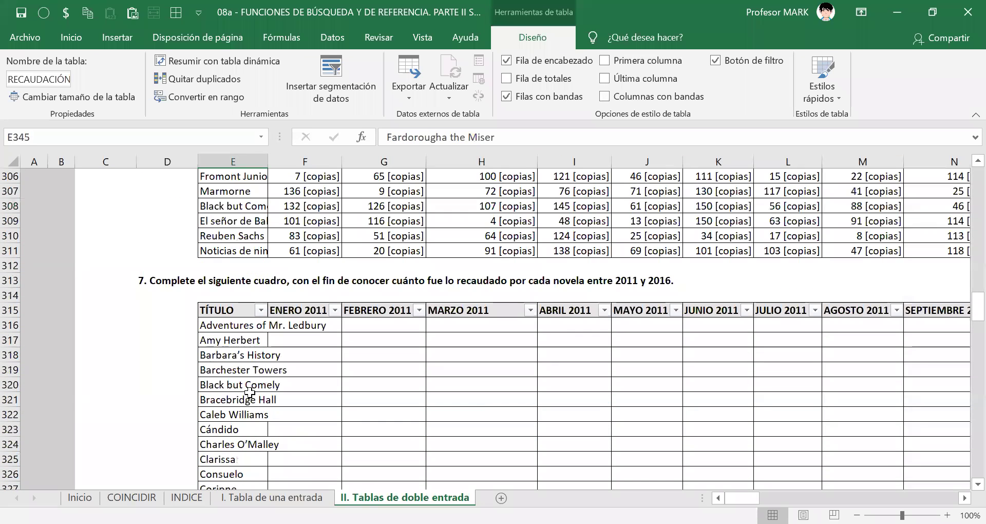
# - Examine how the Adventures of Mr. Ledbury row crosses the ENERO, FEBRERO and MARZO 2011 columns of the section 7 table
pyautogui.click(249, 323)
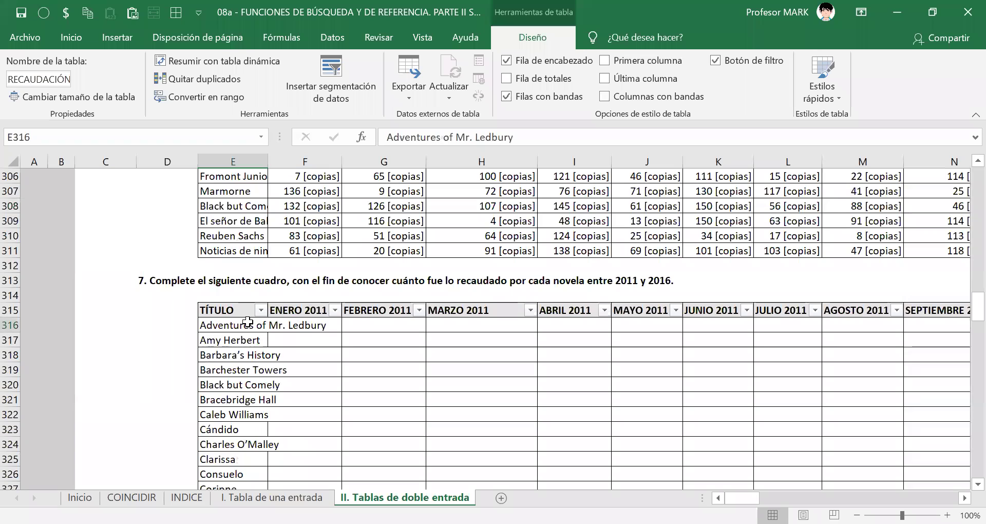
pyautogui.click(295, 325)
pyautogui.click(298, 308)
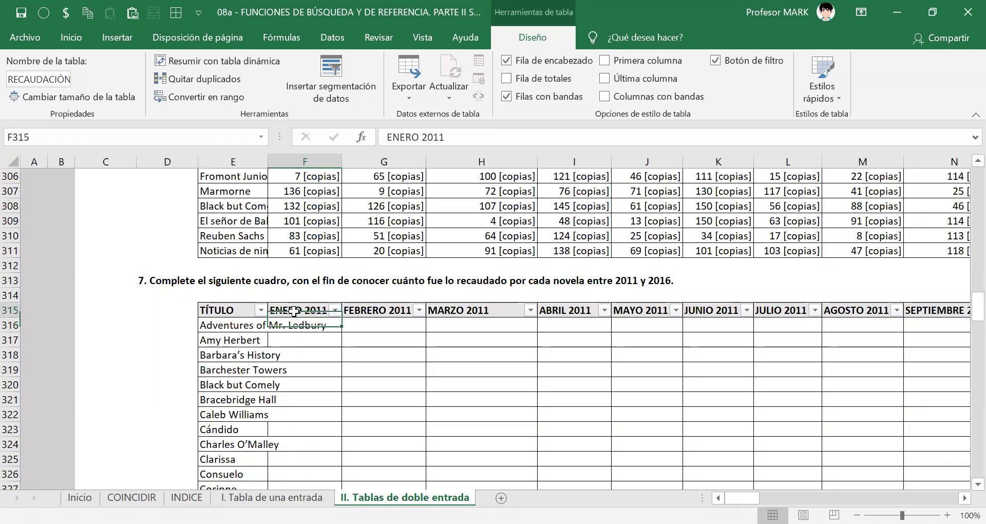
pyautogui.click(397, 325)
pyautogui.click(388, 306)
pyautogui.click(477, 324)
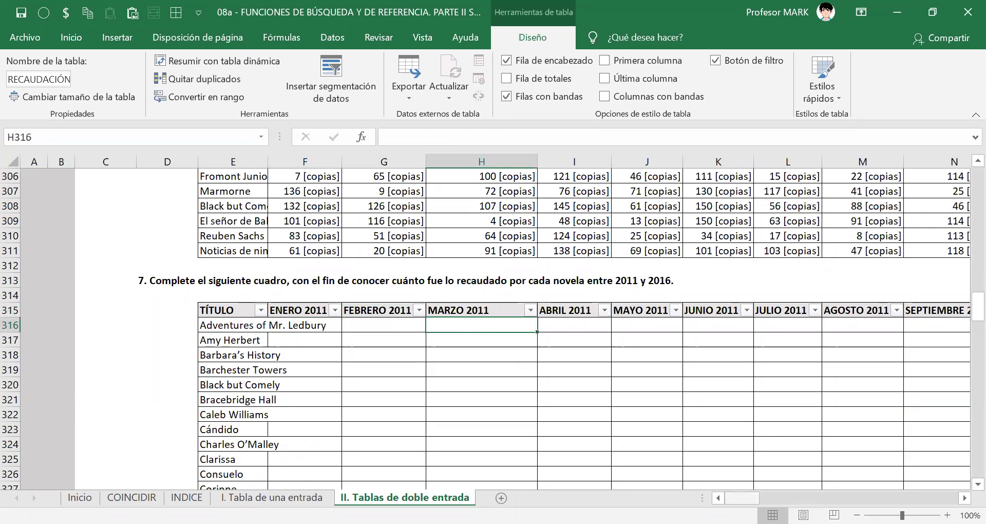
pyautogui.moveTo(741, 498)
pyautogui.mouseDown()
pyautogui.moveTo(940, 497)
pyautogui.moveTo(742, 498)
pyautogui.mouseUp()
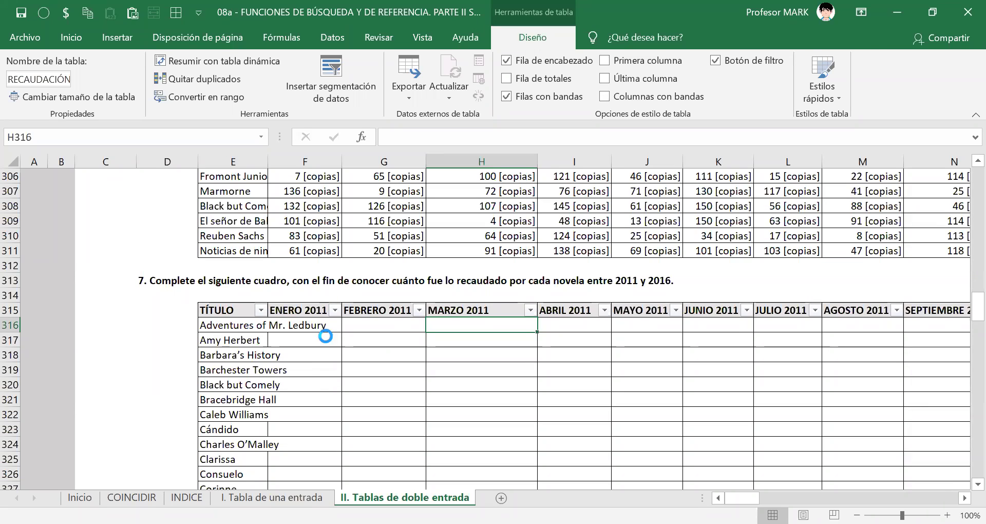
pyautogui.click(291, 325)
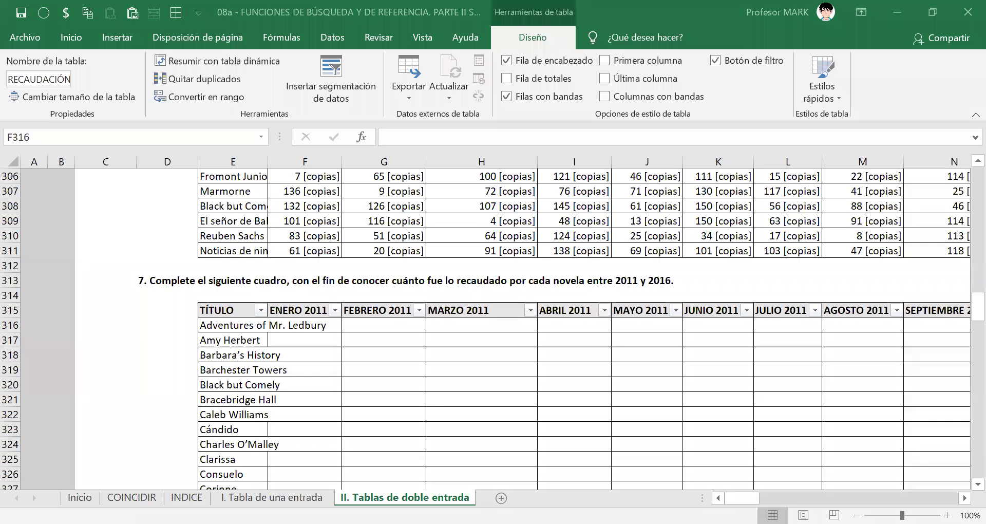
pyautogui.click(297, 328)
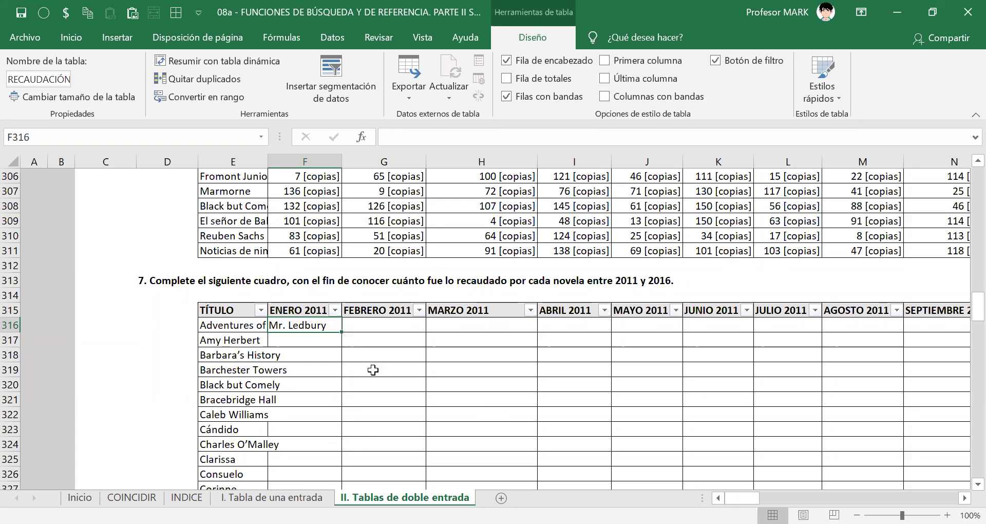
# - Check the titles in the section 7 table and widen column E so that the full novel names fit
pyautogui.click(233, 329)
pyautogui.click(237, 384)
pyautogui.scroll(-5, 241, 402)
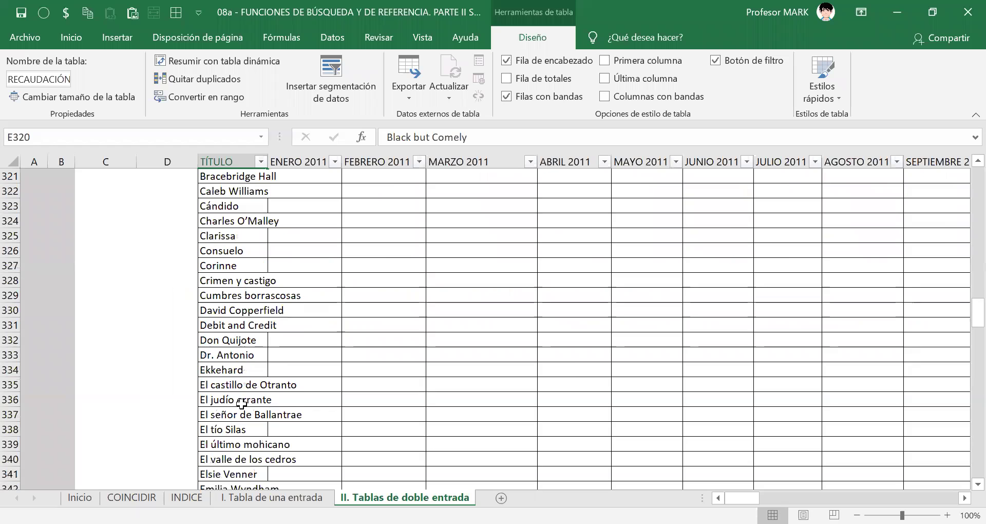
pyautogui.scroll(8, 241, 402)
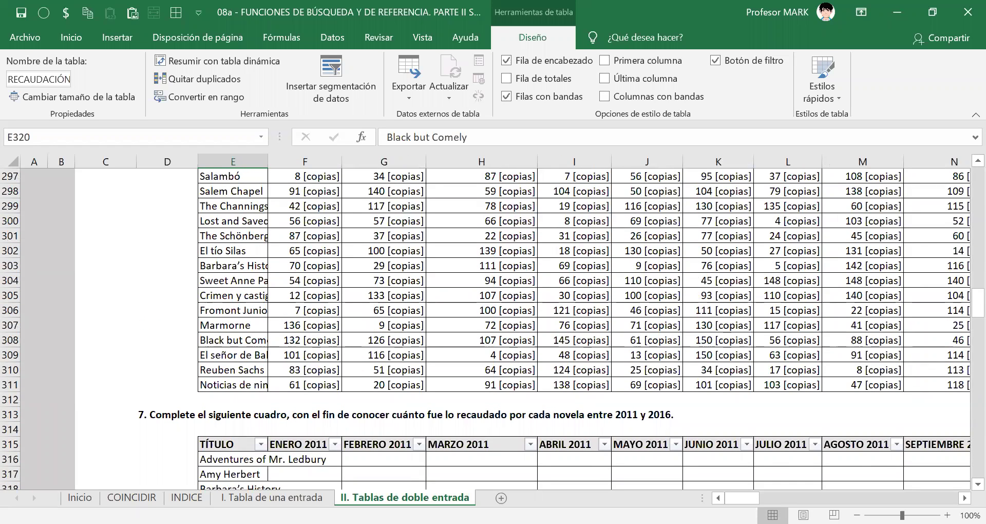
pyautogui.scroll(-2, 275, 407)
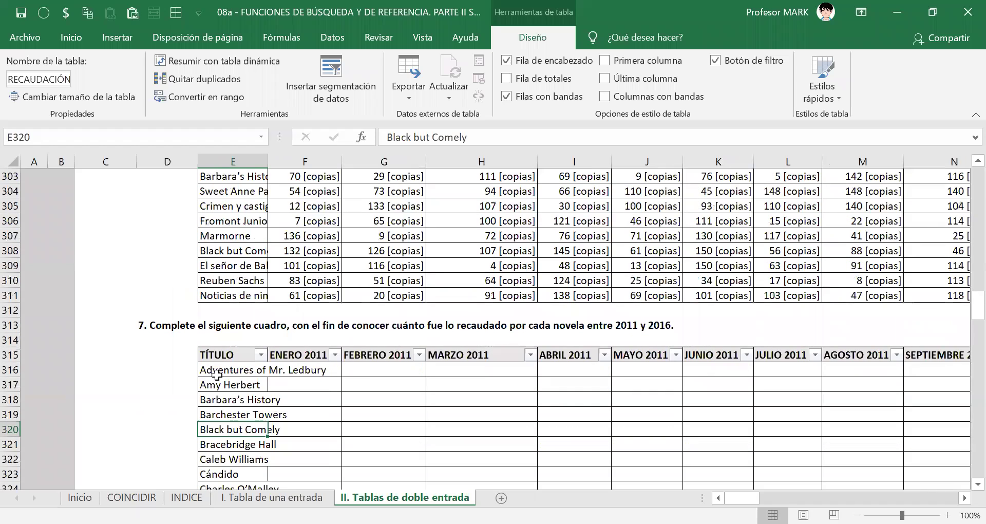
pyautogui.click(242, 370)
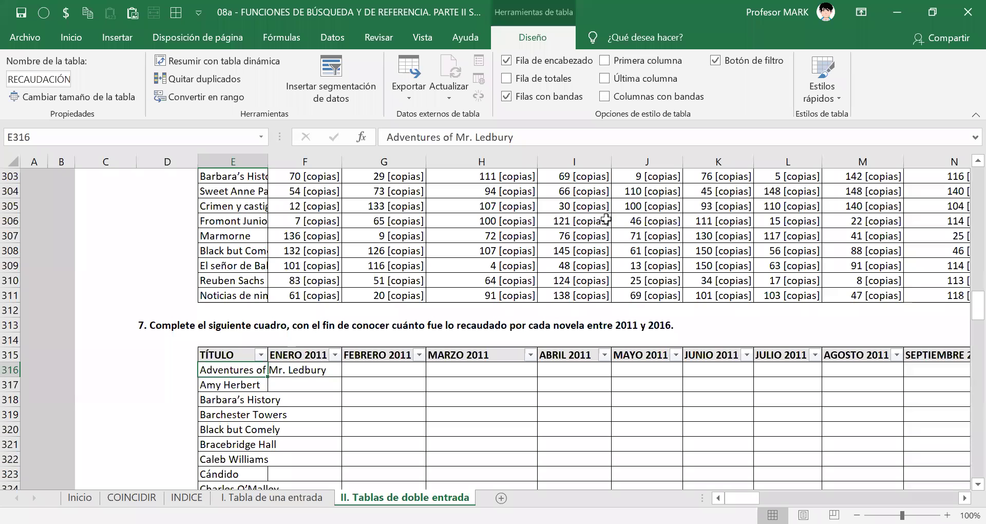
pyautogui.scroll(-1, 201, 371)
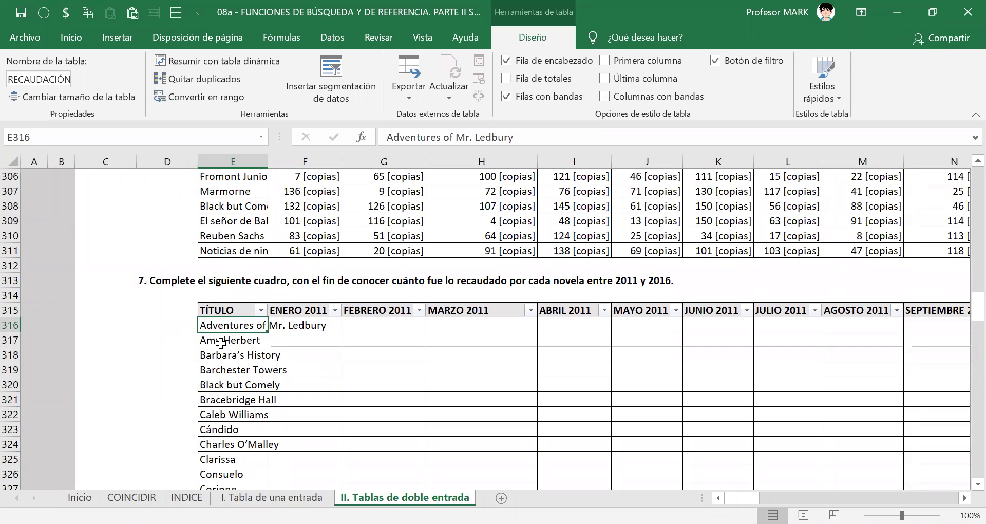
pyautogui.hotkey('ctrl', 'z')
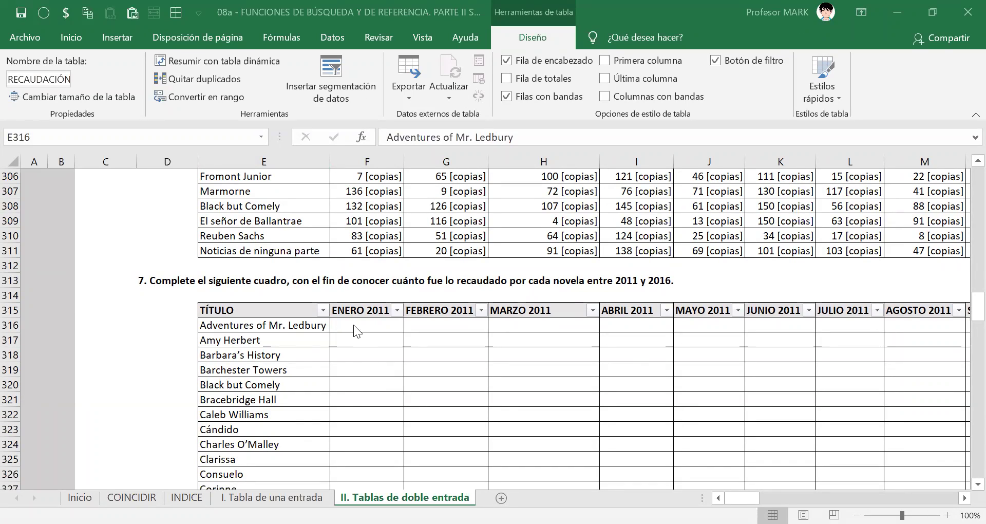
# - Go back through the copies-sold table in section 6 and check Don Quijote's ENERO 2011 cell
pyautogui.click(958, 314)
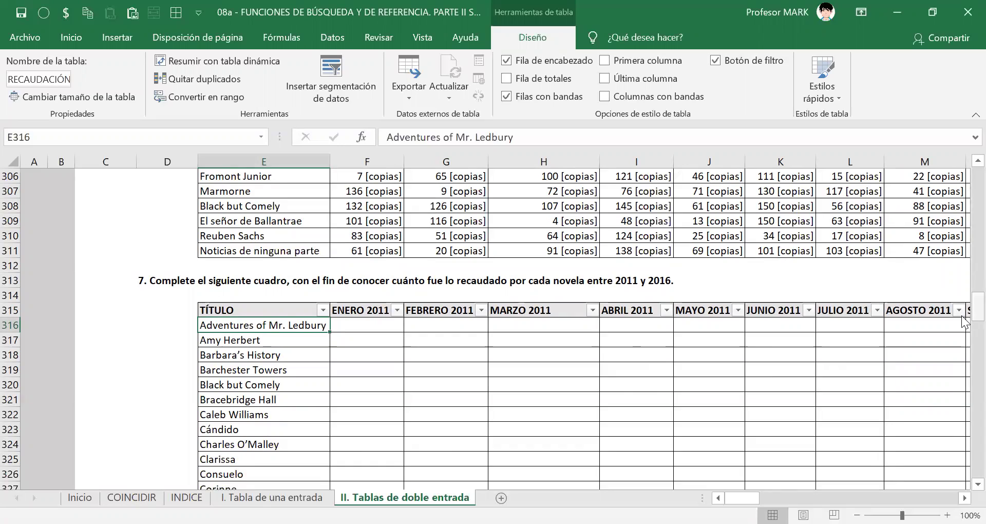
pyautogui.scroll(17, 961, 321)
pyautogui.click(464, 265)
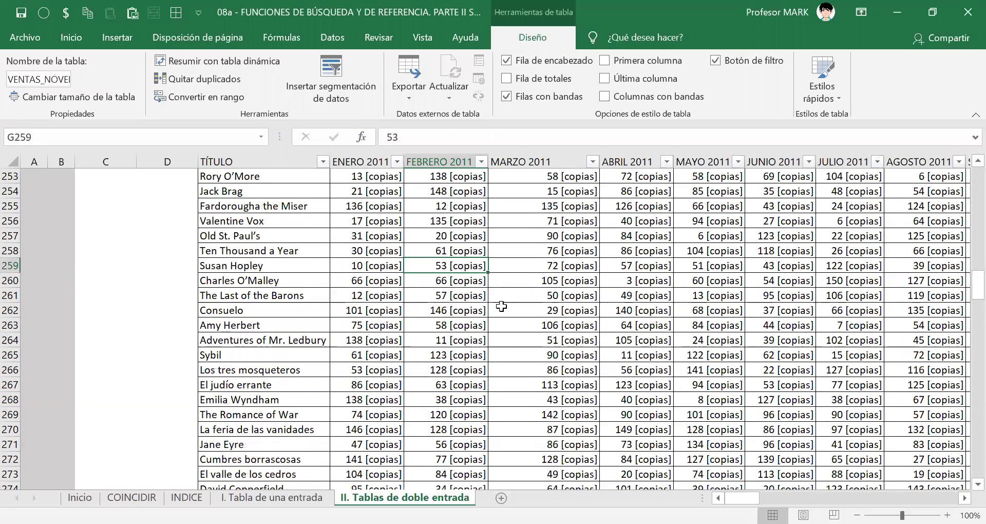
pyautogui.scroll(4, 496, 335)
pyautogui.scroll(13, 496, 336)
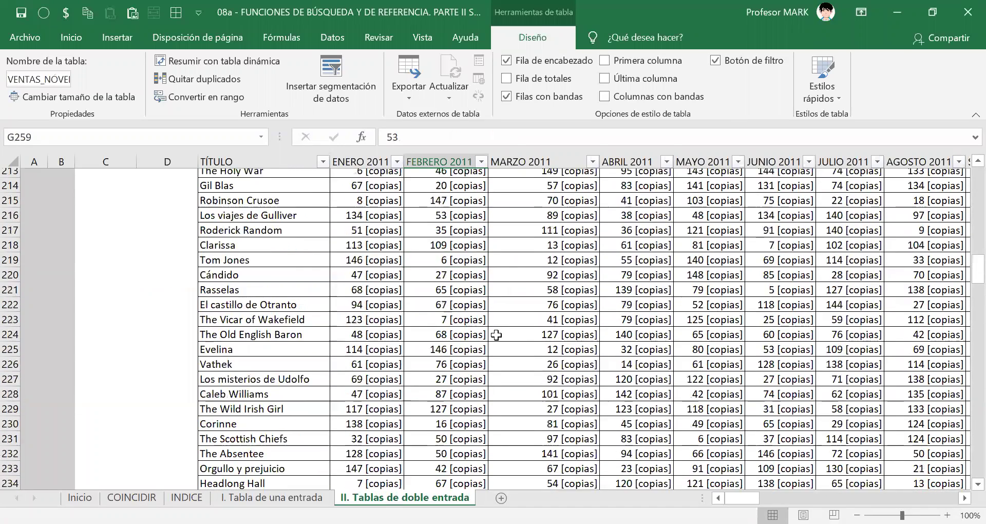
pyautogui.click(369, 327)
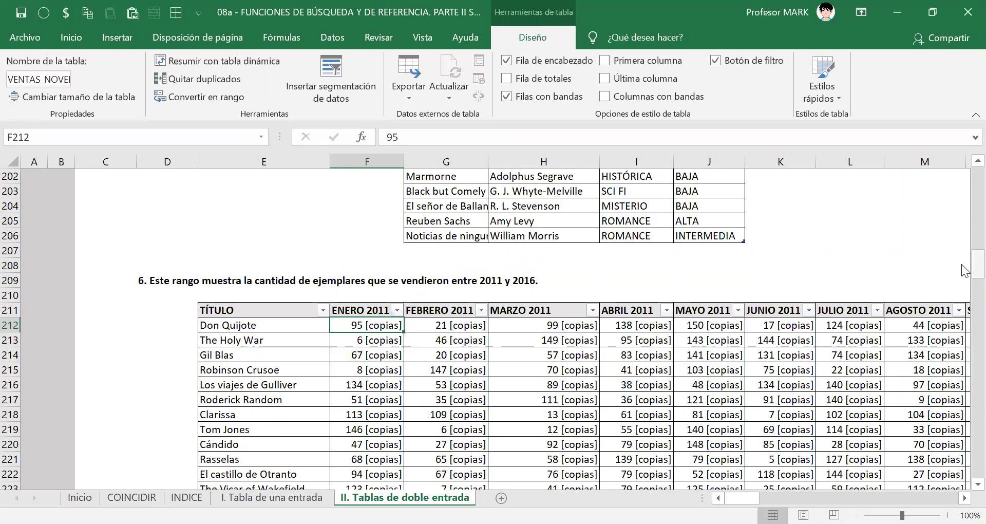
# - Go to the NOVELAS table and look through its titles, authors, genres and demand levels down to the last row
pyautogui.moveTo(964, 271); pyautogui.dragTo(964, 238)
pyautogui.scroll(4, 683, 302)
pyautogui.click(543, 369)
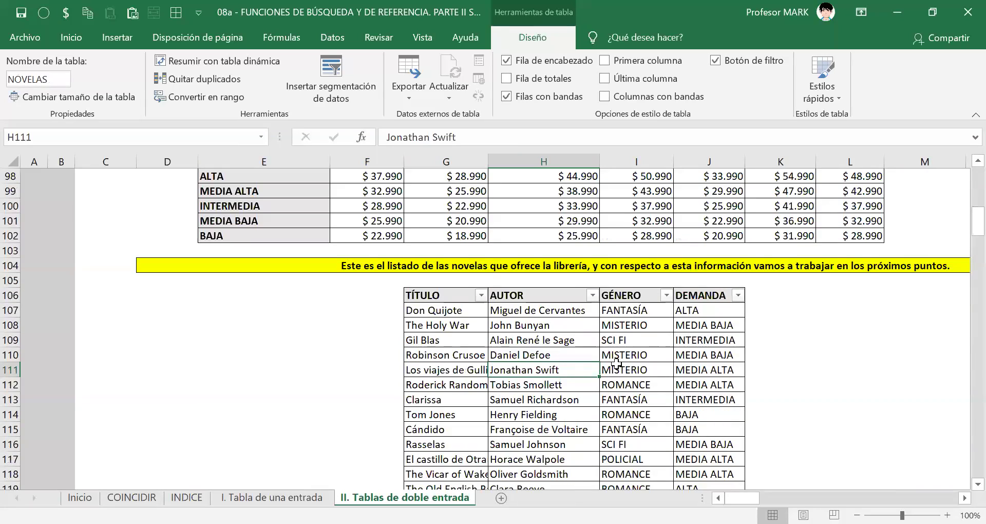
pyautogui.scroll(-2, 436, 360)
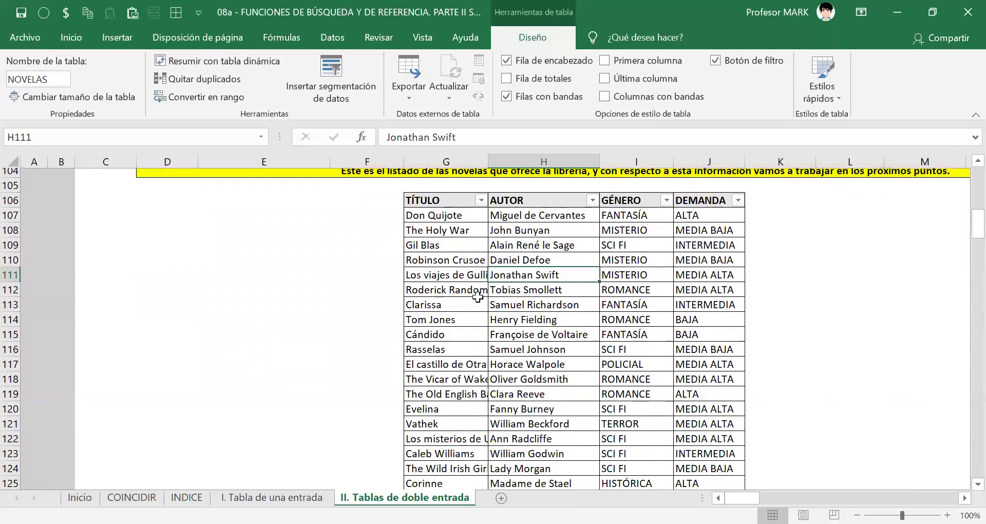
pyautogui.scroll(-9, 477, 297)
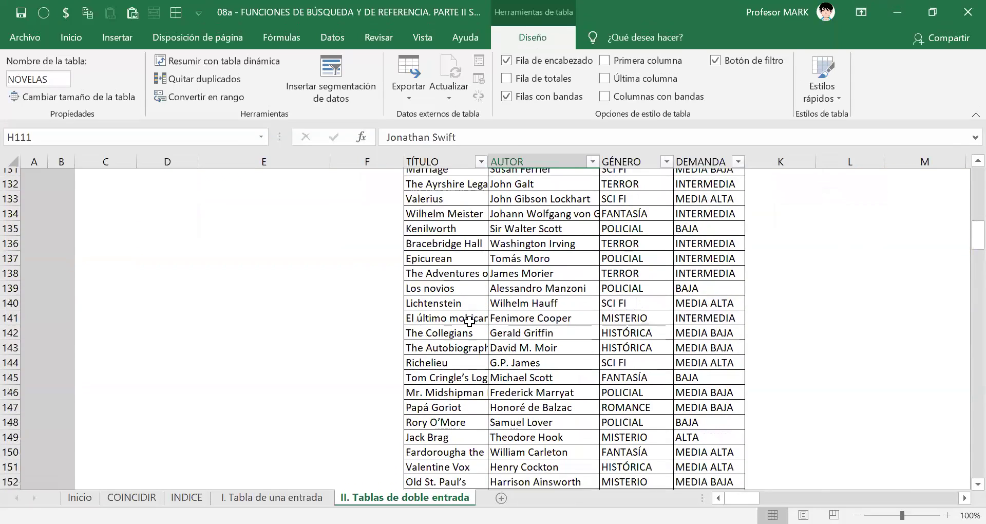
pyautogui.scroll(-6, 469, 321)
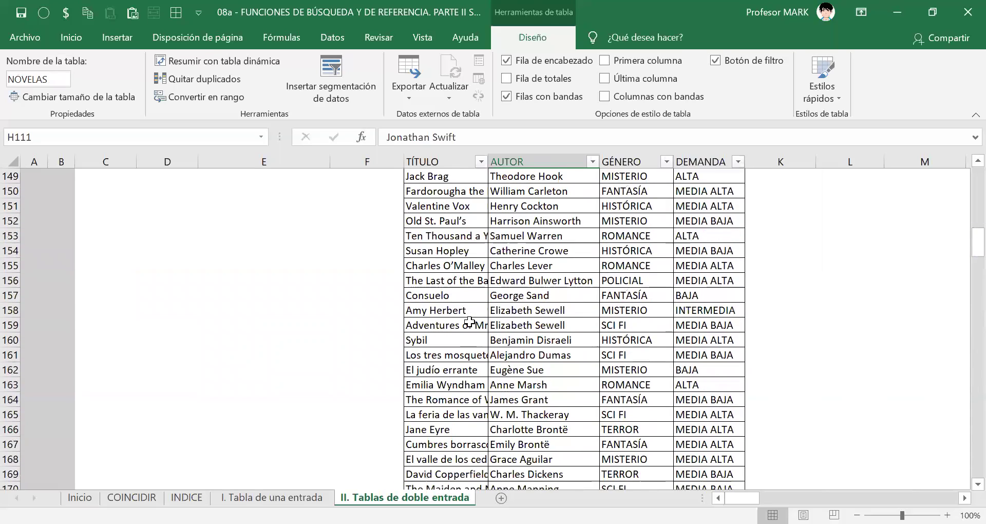
pyautogui.scroll(-2, 470, 321)
pyautogui.scroll(-7, 469, 322)
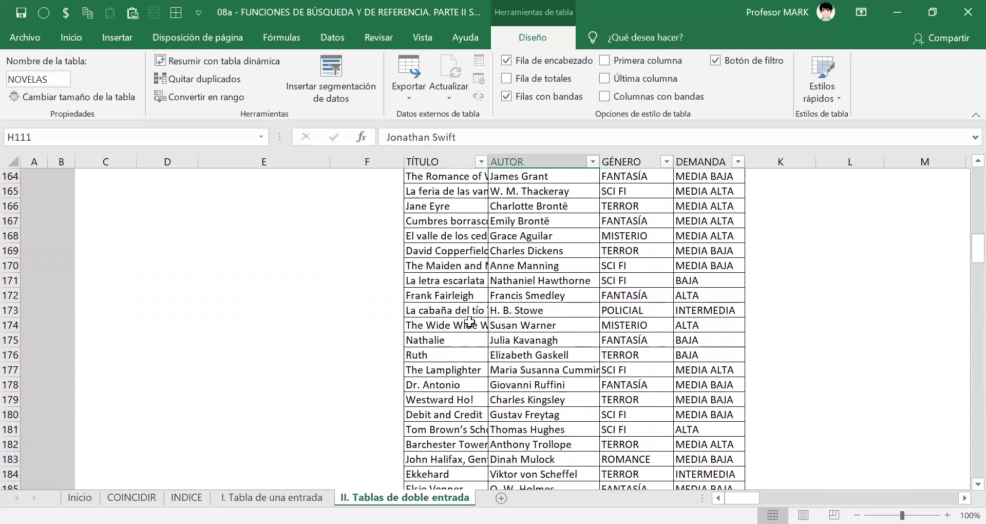
pyautogui.scroll(-4, 469, 321)
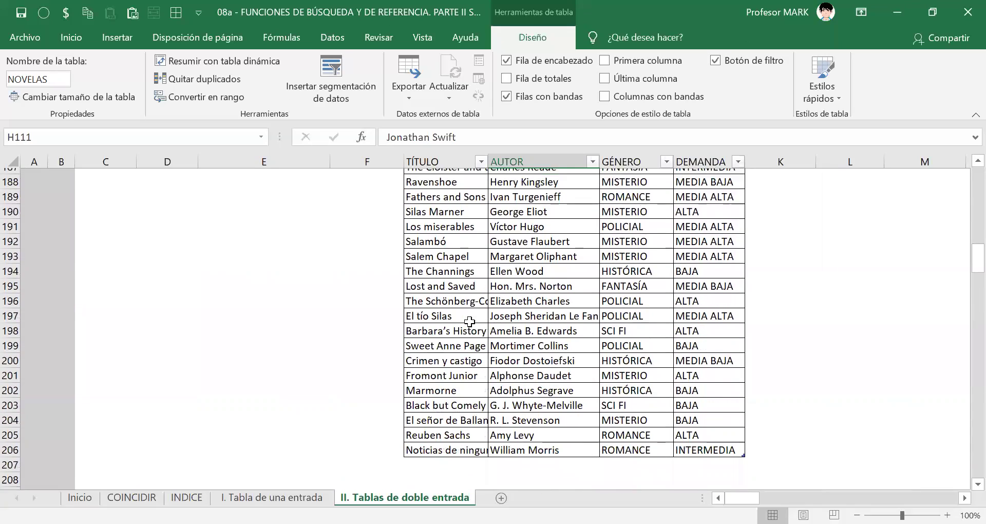
# - Return to the start of the NOVELAS table and examine the GÉNERO and DEMANDA cells of Don Quijote
pyautogui.scroll(16, 469, 321)
pyautogui.scroll(13, 469, 321)
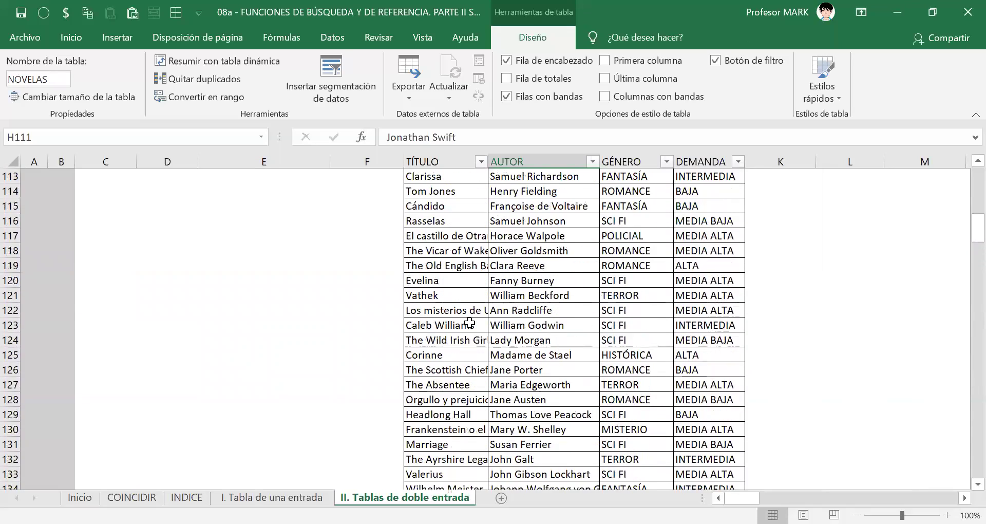
pyautogui.moveTo(410, 267); pyautogui.dragTo(462, 328)
pyautogui.click(521, 277)
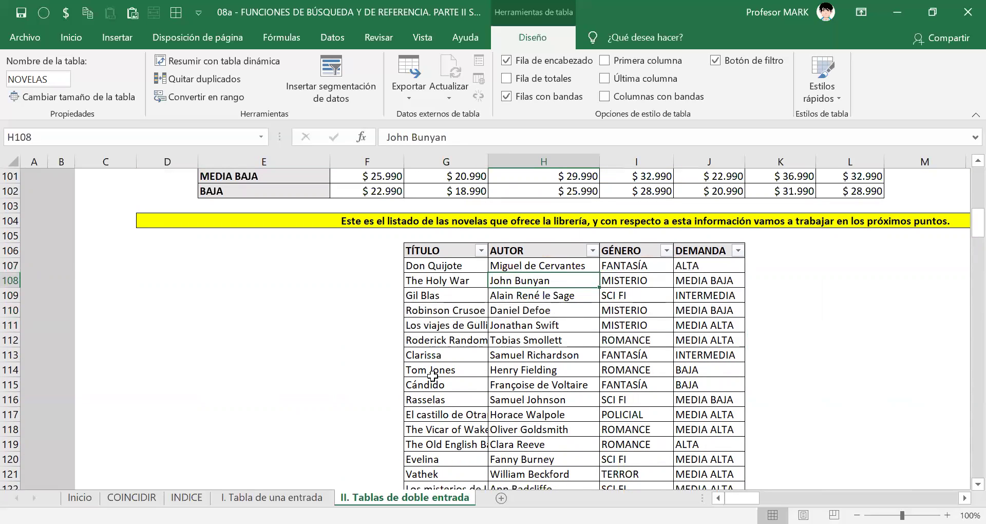
pyautogui.moveTo(630, 265); pyautogui.dragTo(685, 266)
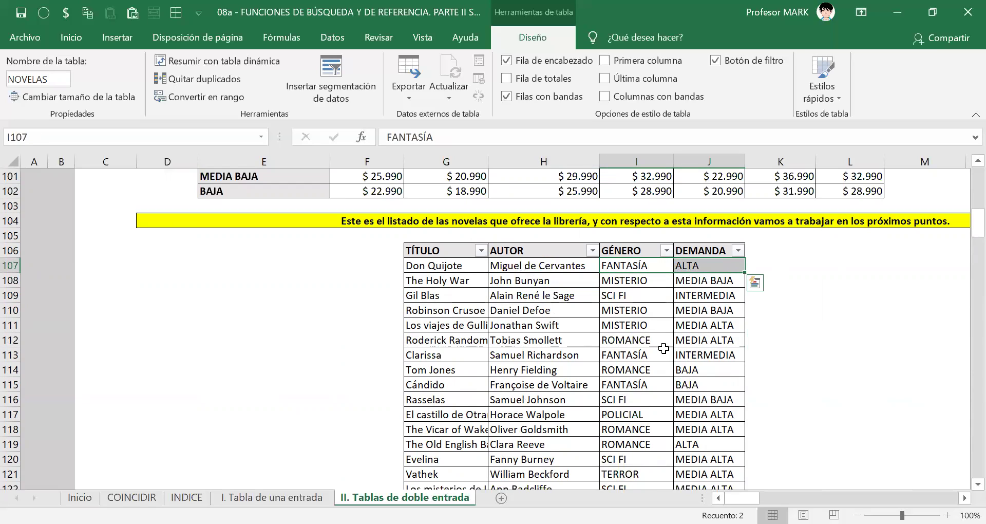
pyautogui.click(643, 266)
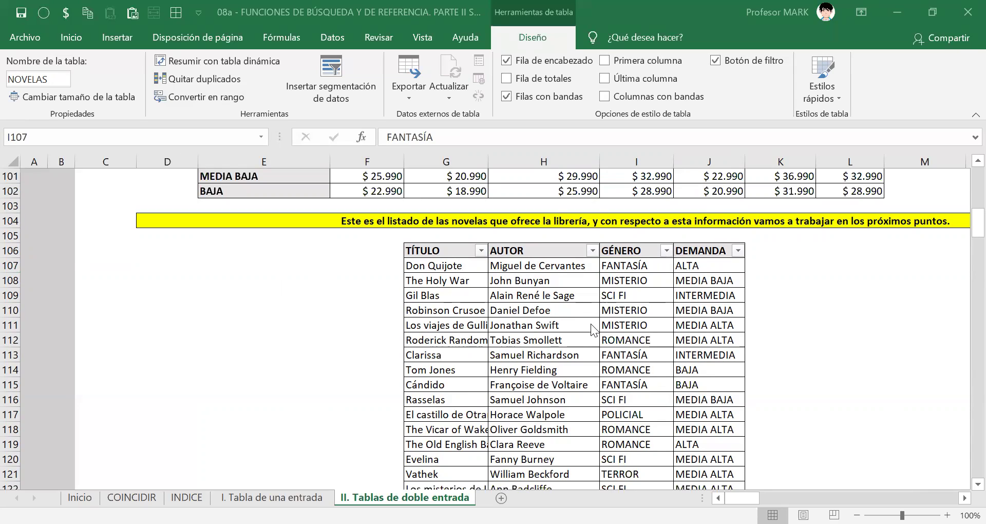
pyautogui.click(615, 268)
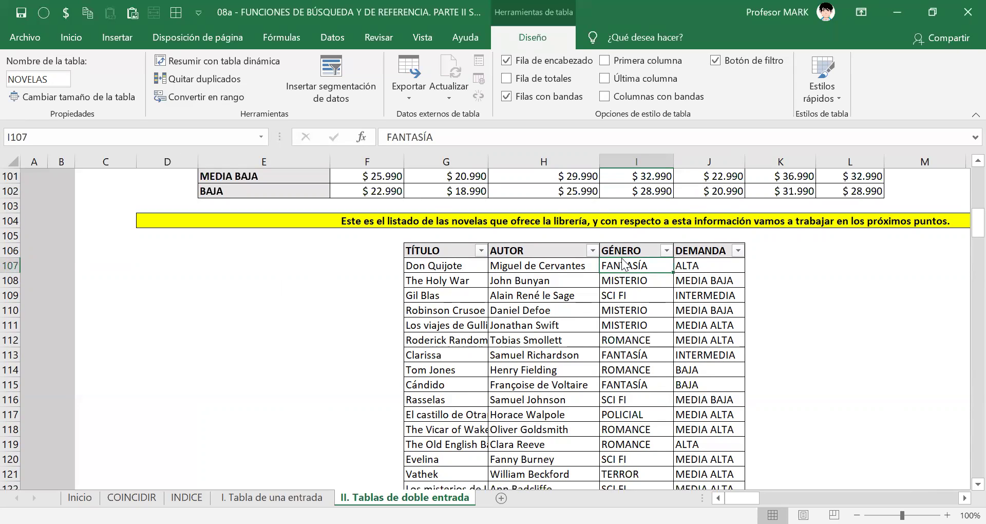
# - Go back to the PRECIOS table and review its genre rows, demand headers and the FANTASÍA price for MEDIA BAJA
pyautogui.scroll(20, 301, 288)
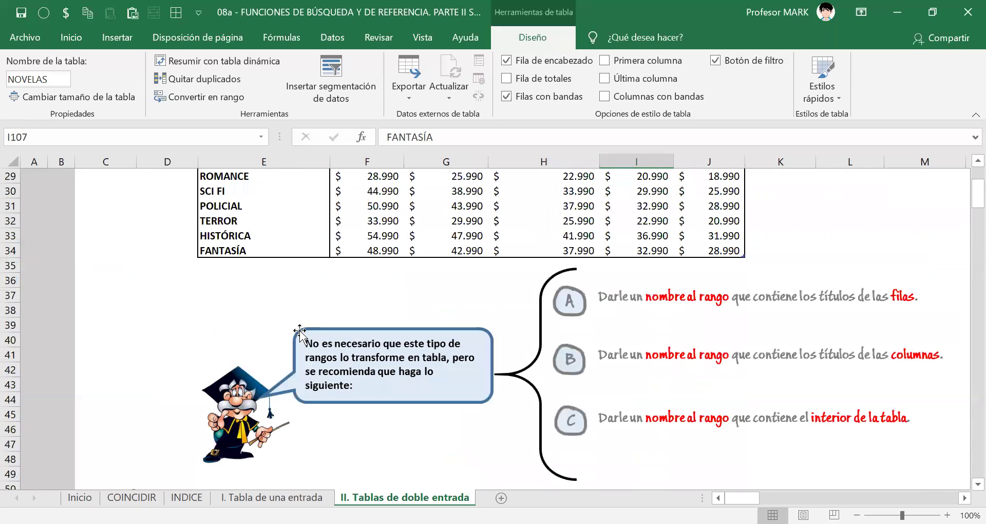
pyautogui.scroll(4, 326, 282)
pyautogui.scroll(-3, 328, 283)
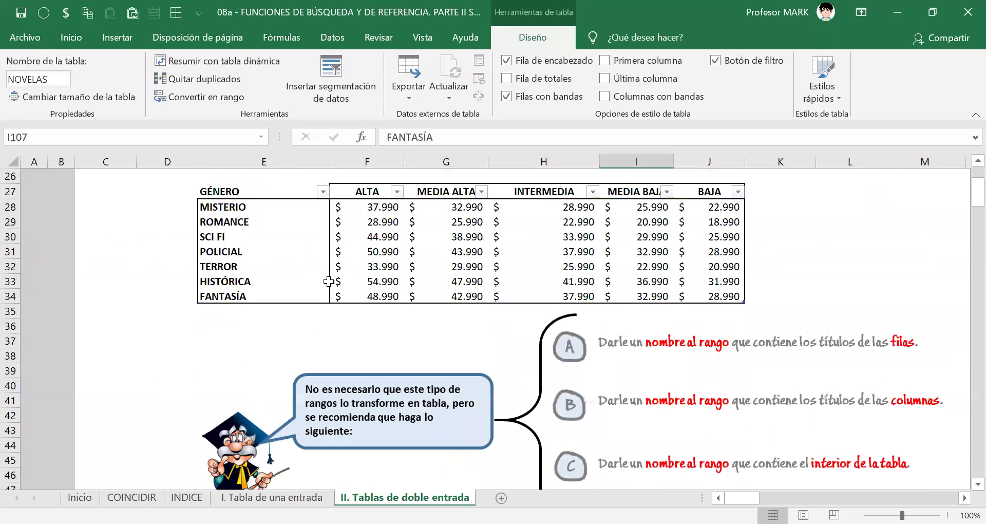
pyautogui.moveTo(242, 207); pyautogui.dragTo(231, 296)
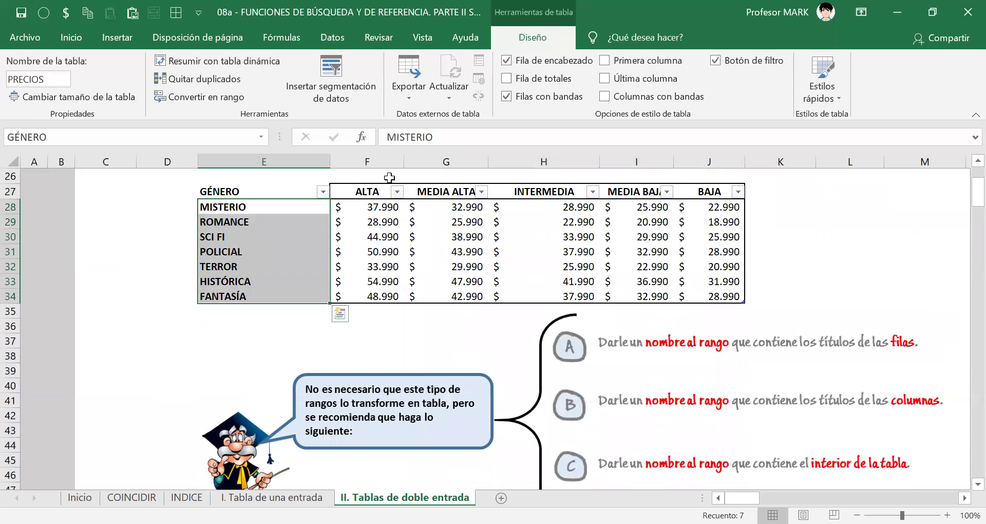
pyautogui.moveTo(361, 192); pyautogui.dragTo(656, 192)
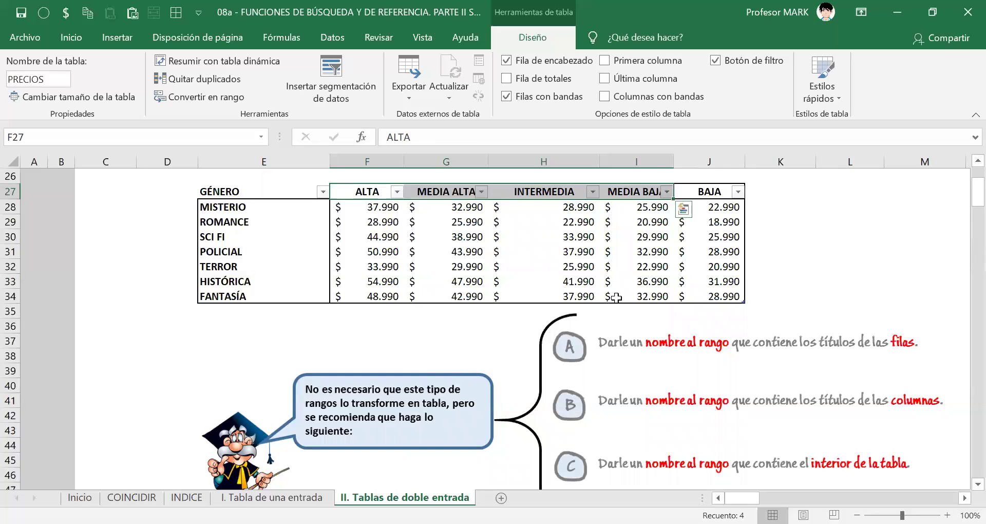
pyautogui.click(649, 297)
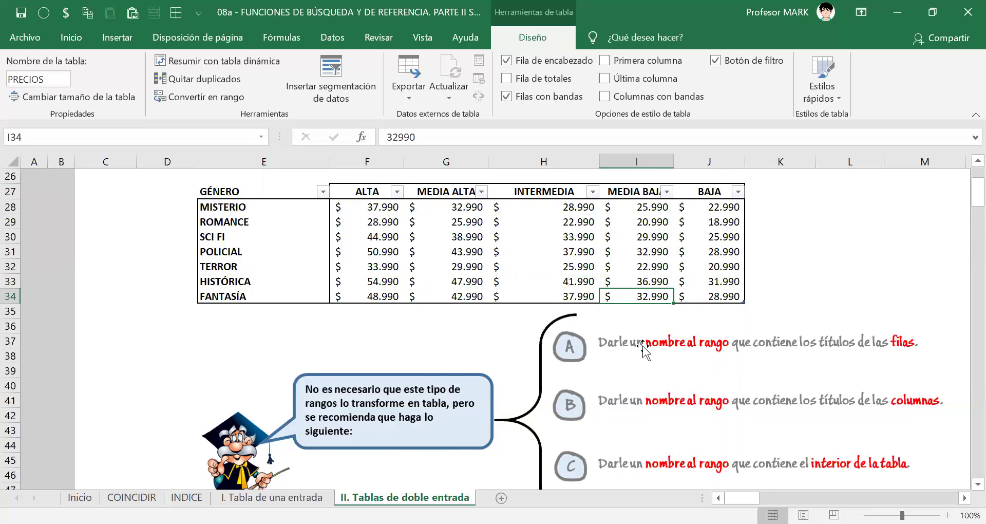
# - Return to the NOVELAS table and check Don Quijote's genre, demand and title, plus the empty cell beside its row
pyautogui.scroll(-20, 642, 349)
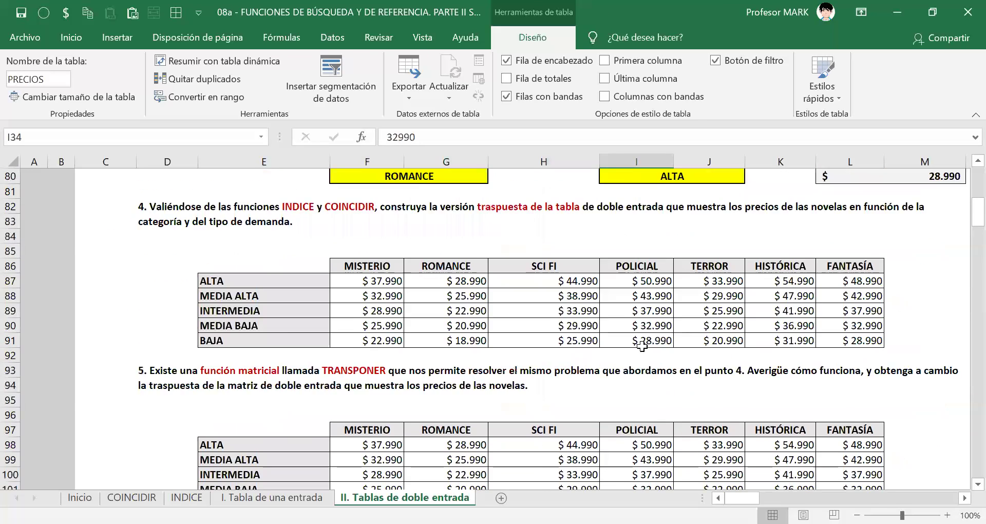
pyautogui.scroll(-15, 642, 345)
pyautogui.scroll(4, 642, 342)
pyautogui.scroll(6, 642, 342)
pyautogui.click(631, 265)
pyautogui.click(678, 265)
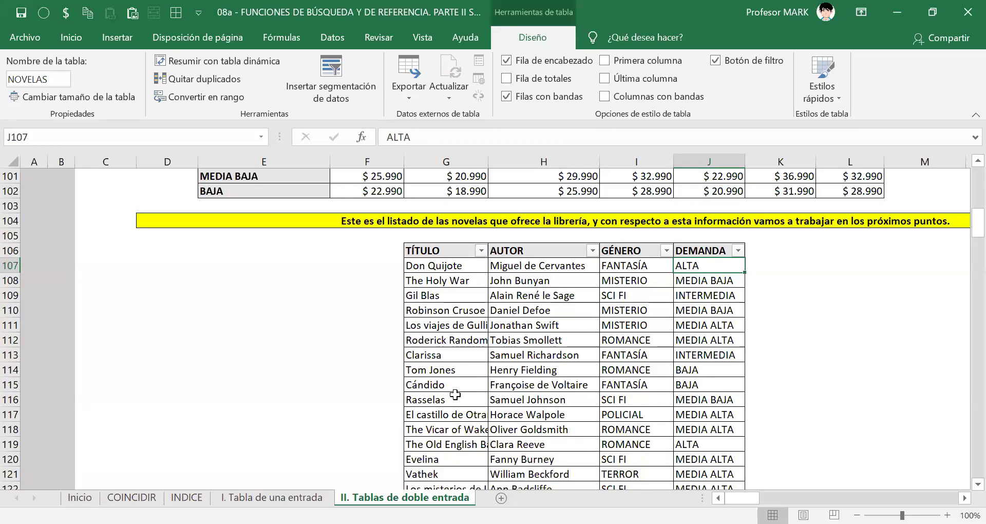
pyautogui.click(444, 267)
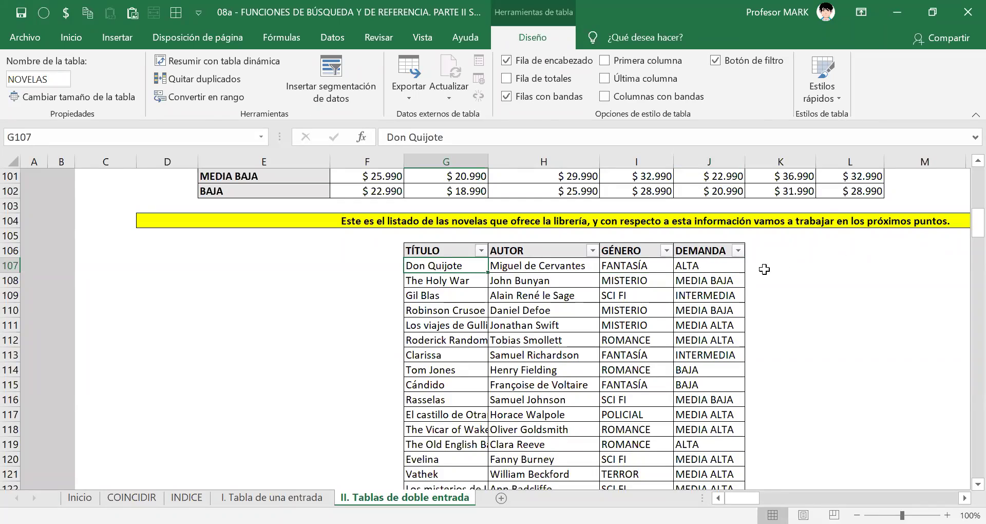
pyautogui.click(764, 267)
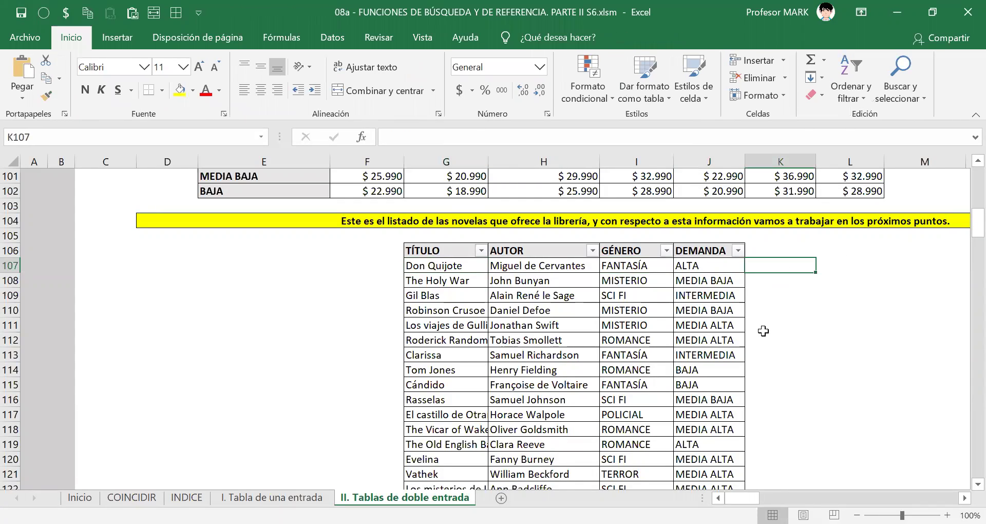
# - Go past the copies-sold table to section 7 and check the empty ENERO 2011 cell of Adventures of Mr. Ledbury
pyautogui.scroll(-20, 763, 331)
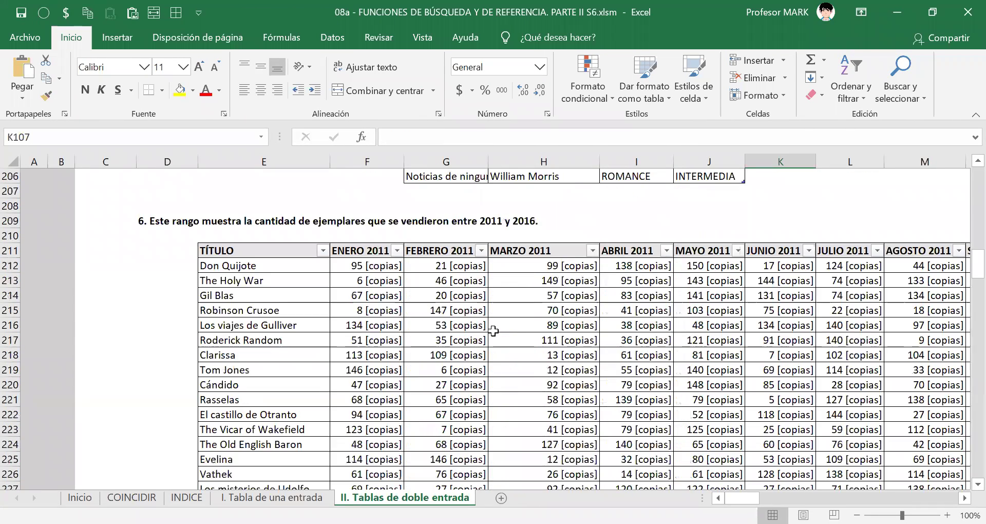
pyautogui.scroll(-13, 493, 331)
pyautogui.scroll(-20, 493, 329)
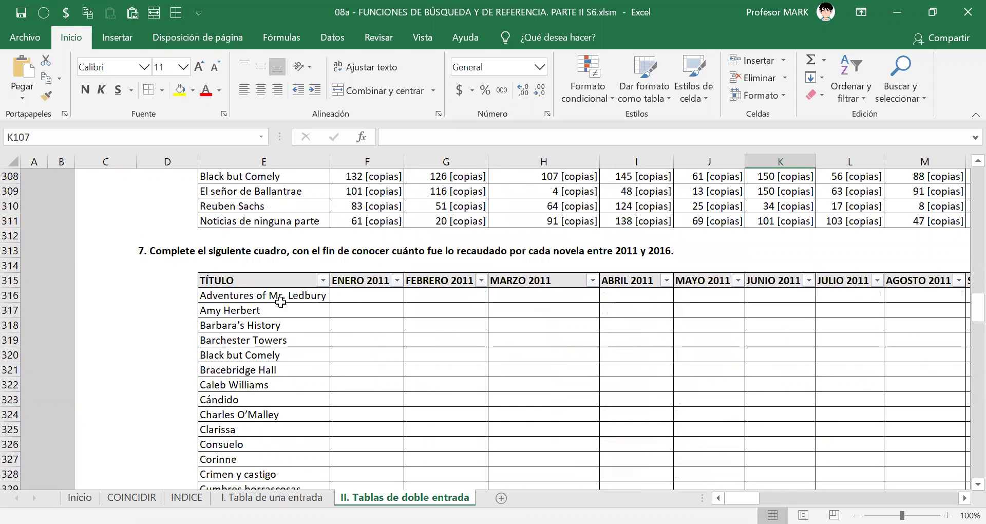
pyautogui.click(351, 298)
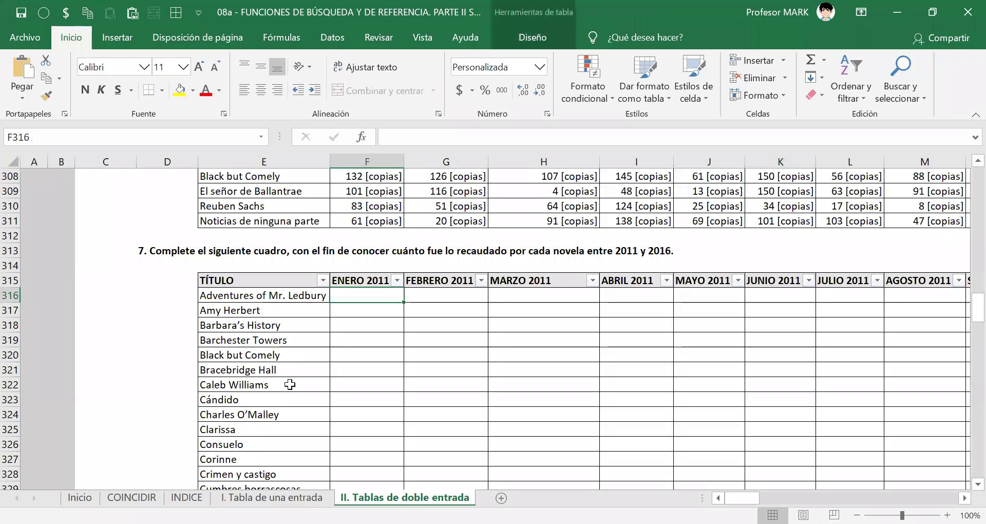
# - Add a PRECIO column to the NOVELAS table by entering its header in K106, next to DEMANDA
pyautogui.scroll(7, 606, 283)
pyautogui.scroll(15, 606, 283)
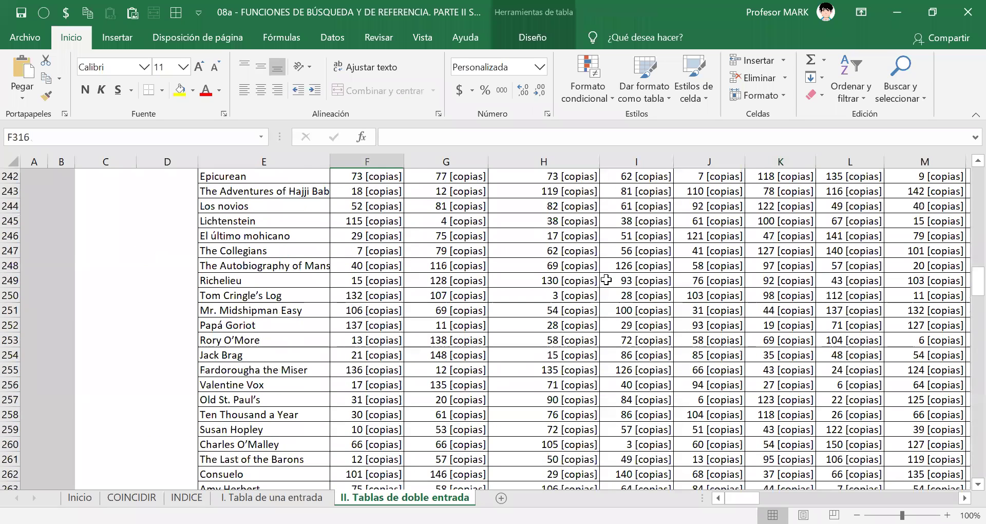
pyautogui.scroll(20, 603, 280)
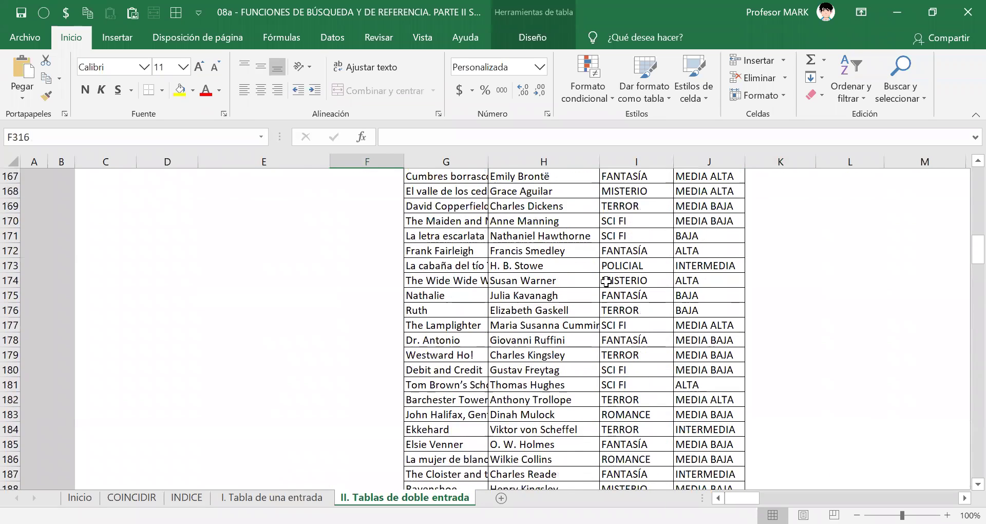
pyautogui.scroll(3, 606, 281)
pyautogui.scroll(17, 607, 280)
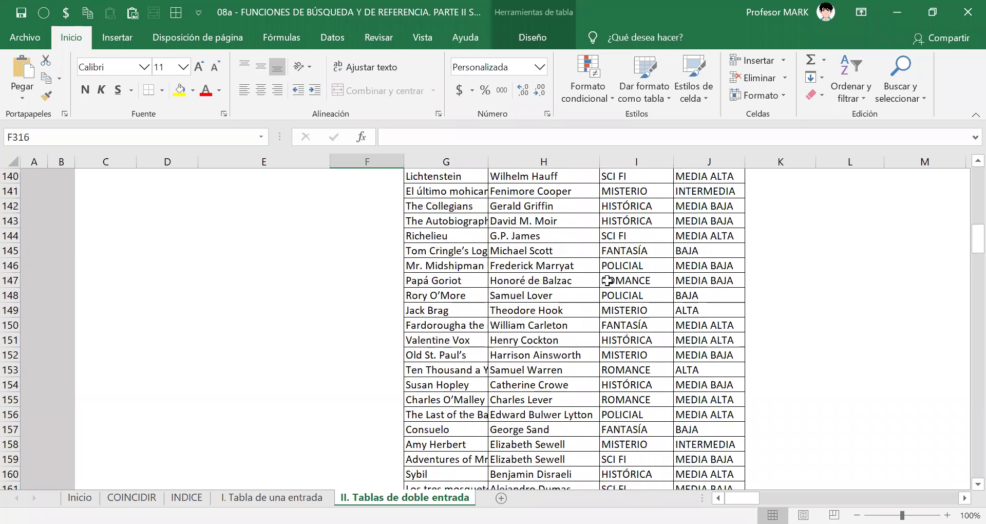
pyautogui.scroll(5, 607, 280)
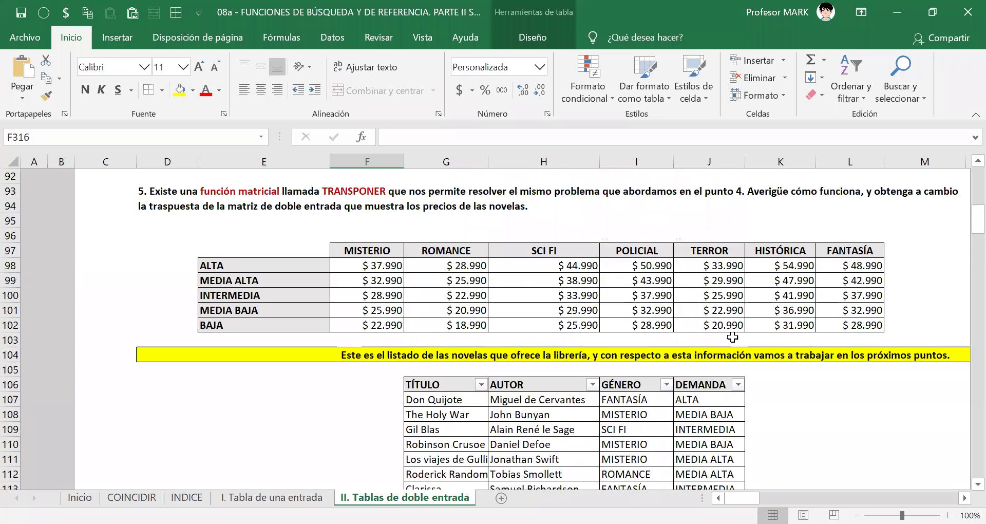
pyautogui.scroll(-2, 734, 339)
pyautogui.click(773, 297)
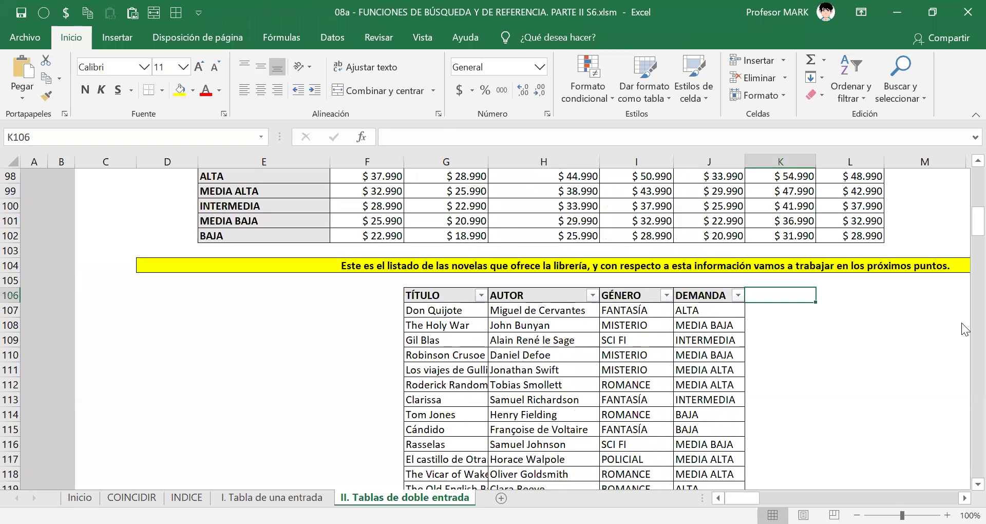
pyautogui.write('PRECIO')
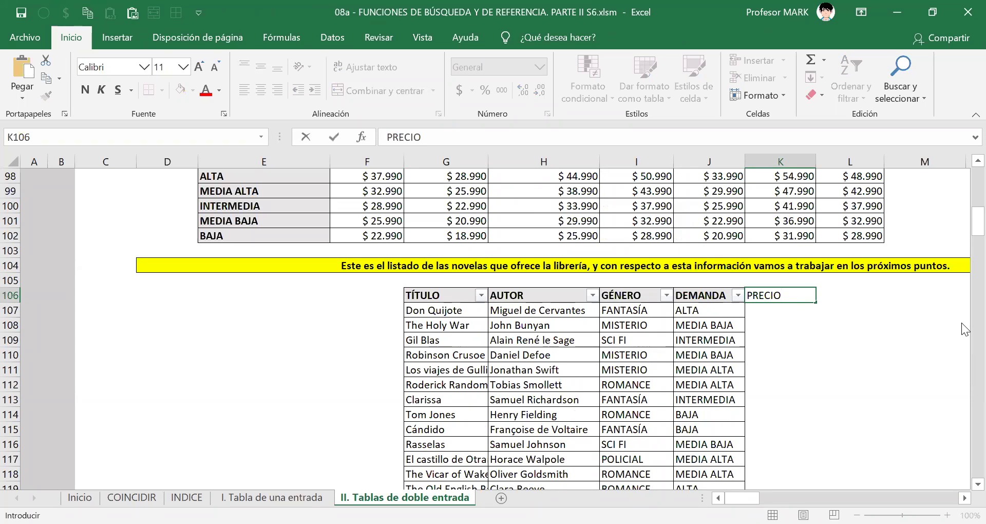
pyautogui.press('Return')
pyautogui.press('Up')
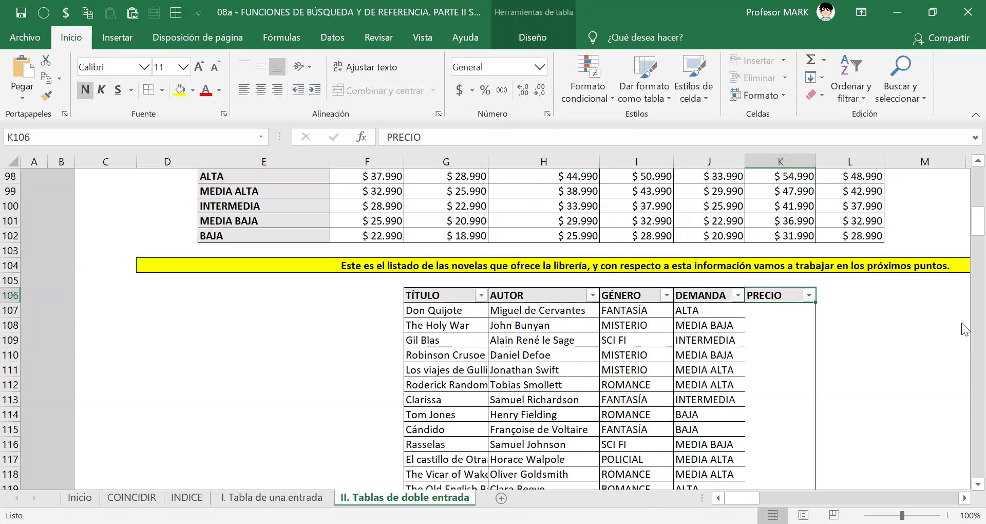
# - Select Don Quijote's PRECIO cell, K107, and save the workbook
pyautogui.scroll(1, 961, 323)
pyautogui.press('Down')
pyautogui.press('Down')
pyautogui.press('Up')
pyautogui.hotkey('ctrl', 's')
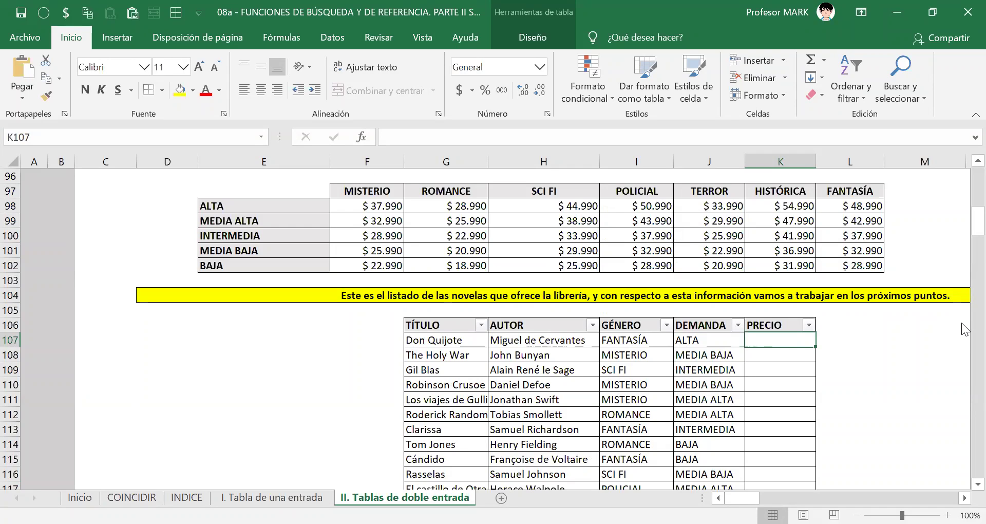
pyautogui.hotkey('alt', 'Tab')
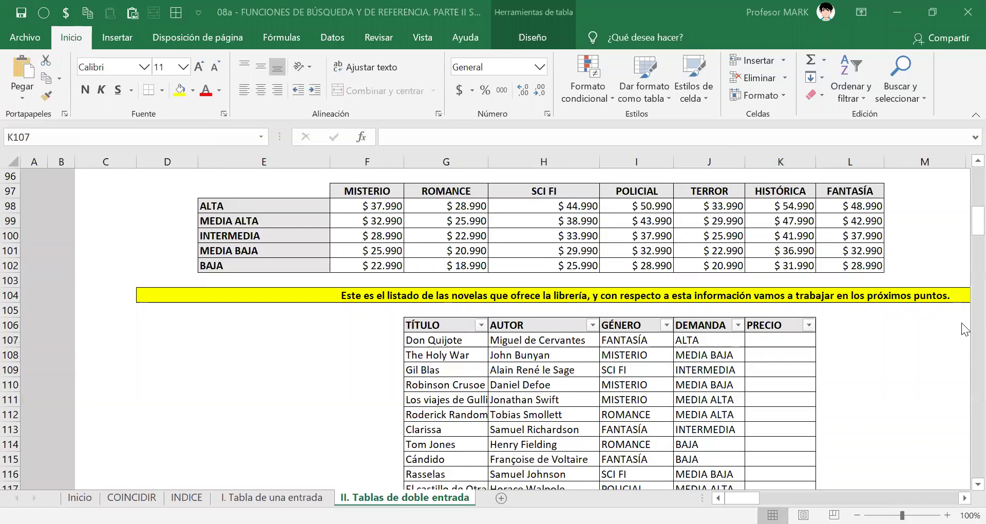
pyautogui.hotkey('alt', 'Tab')
pyautogui.hotkey('alt', 'Tab')
# - Start an INDICE formula in Don Quijote's PRECIO cell, K107, with the named range PRECIO_NOVELAS as its matrix
pyautogui.click(775, 335)
pyautogui.write('=')
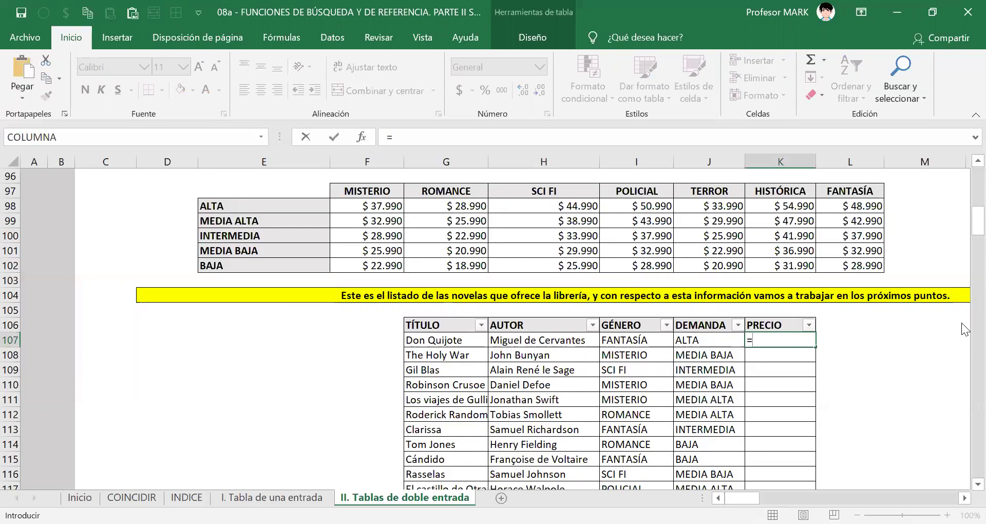
pyautogui.write('INDICE(')
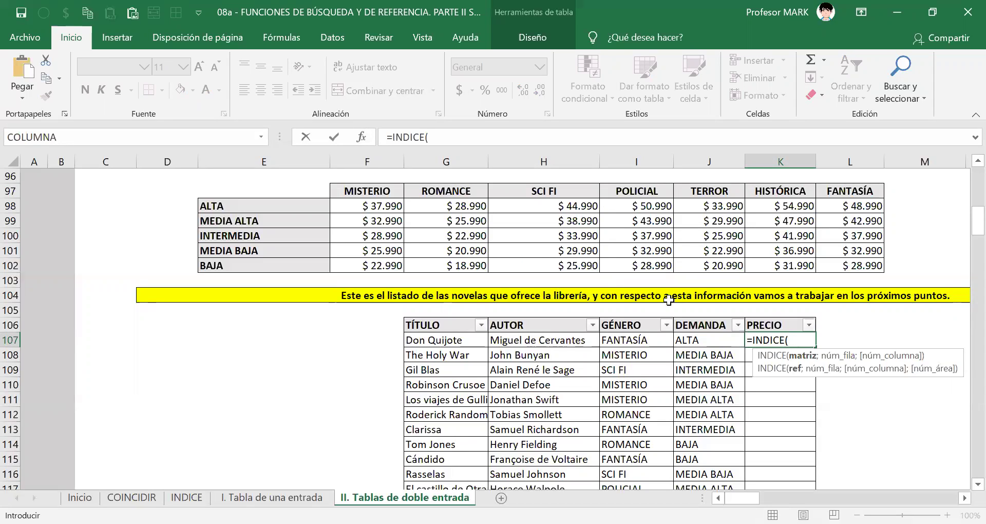
pyautogui.write('PRECIO')
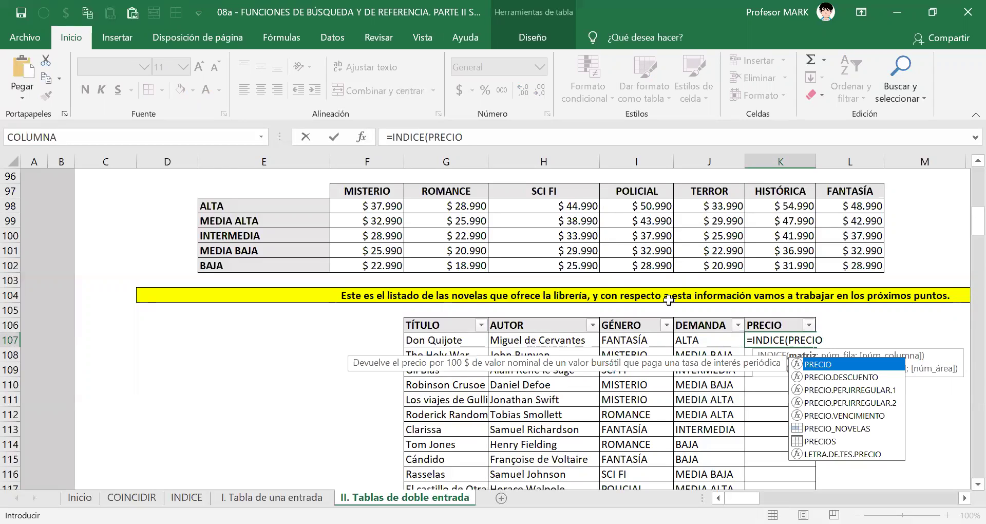
pyautogui.press('Return')
pyautogui.press('Return')
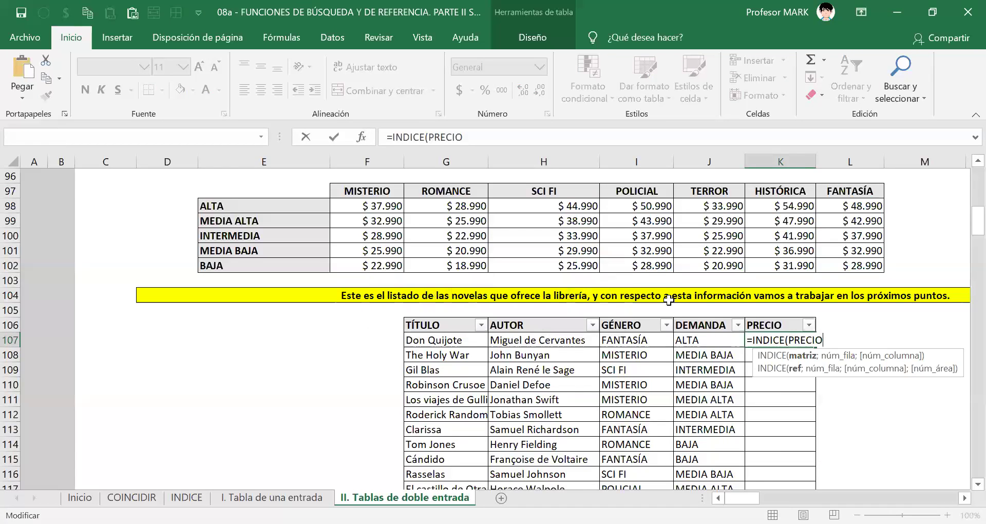
pyautogui.write('_')
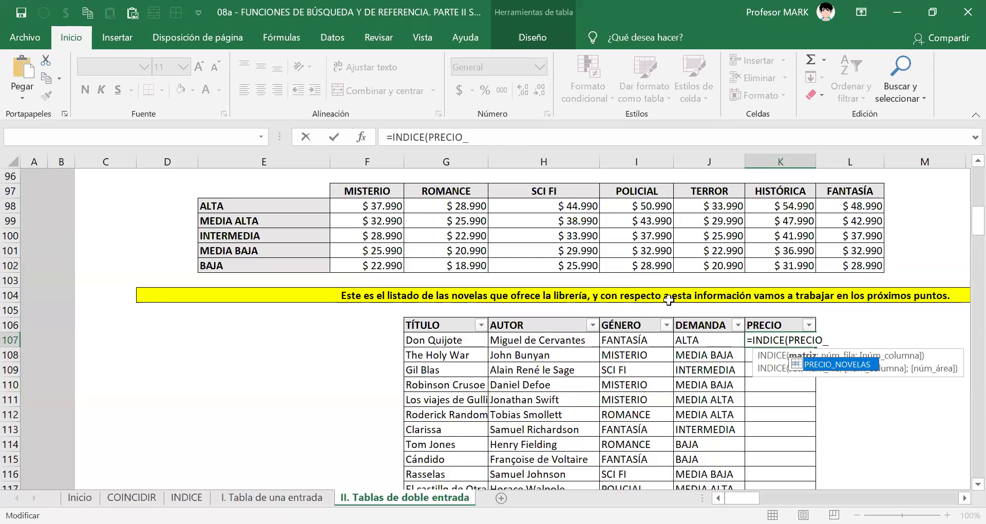
pyautogui.press('Tab')
# - Examine the PRECIO_NOVELAS range in the price table, marking the genre row titles and the demand column titles on screen
pyautogui.scroll(2, 400, 274)
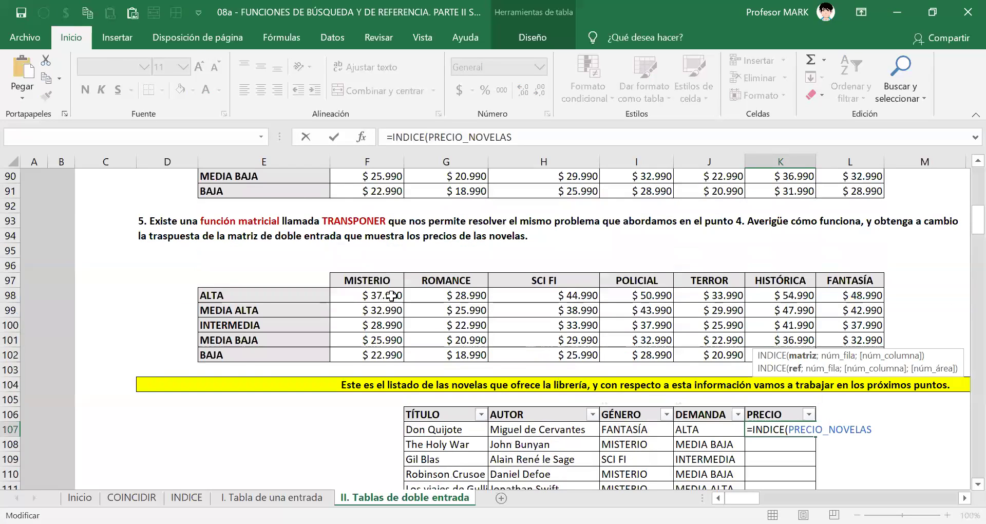
pyautogui.scroll(20, 391, 296)
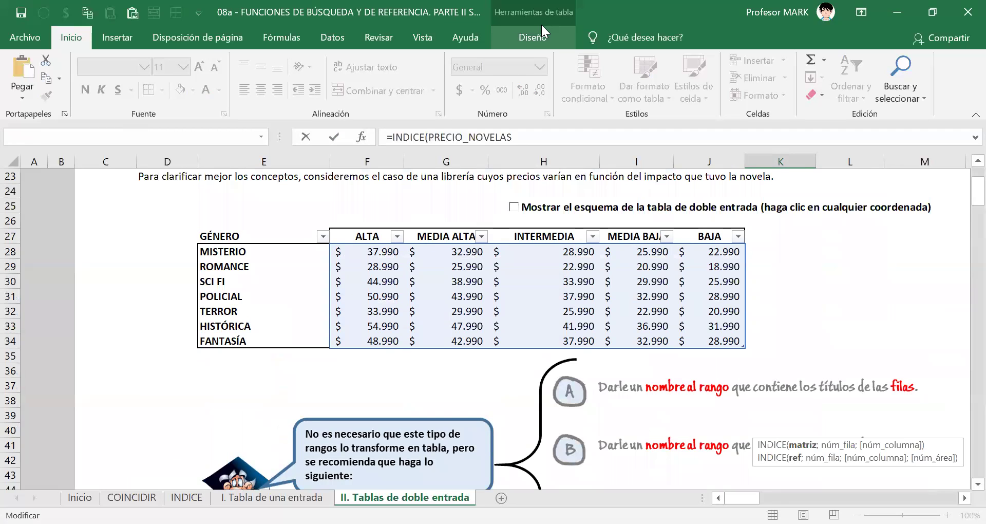
pyautogui.moveTo(244, 240); pyautogui.dragTo(181, 258)
pyautogui.moveTo(173, 329)
pyautogui.mouseDown()
pyautogui.moveTo(229, 357)
pyautogui.moveTo(277, 291)
pyautogui.moveTo(257, 241)
pyautogui.moveTo(239, 239)
pyautogui.mouseUp()
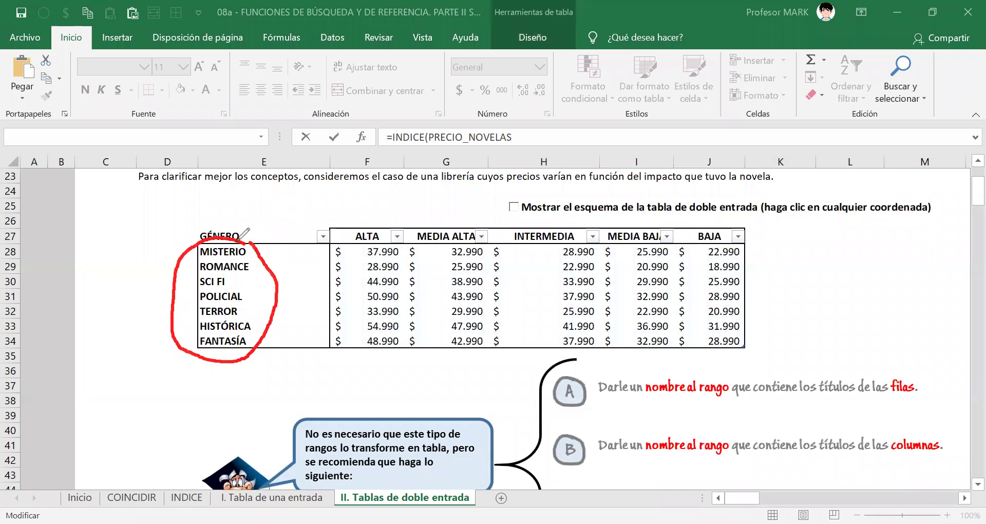
pyautogui.moveTo(119, 249); pyautogui.dragTo(121, 264)
pyautogui.moveTo(96, 299); pyautogui.dragTo(160, 295)
pyautogui.moveTo(113, 260); pyautogui.dragTo(178, 251)
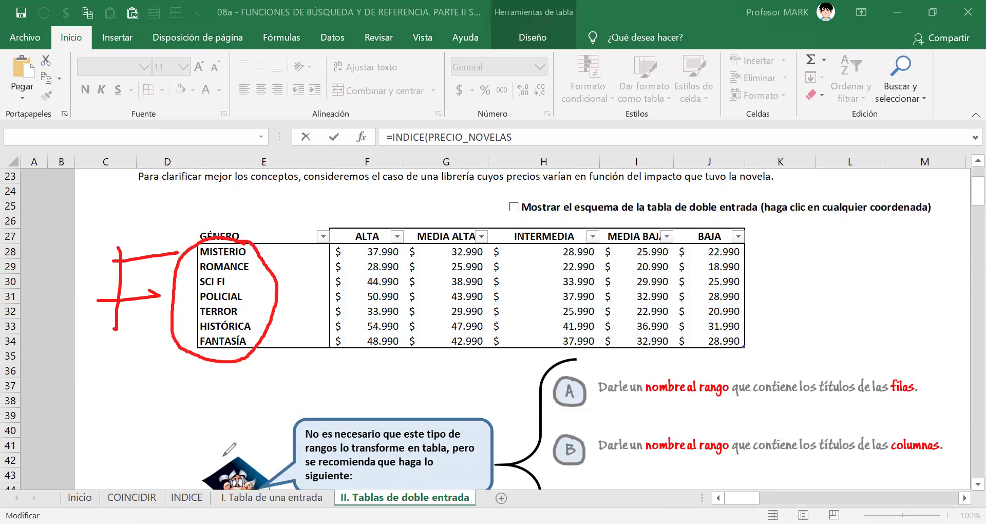
pyautogui.moveTo(383, 211)
pyautogui.mouseDown()
pyautogui.moveTo(353, 208)
pyautogui.moveTo(534, 250)
pyautogui.moveTo(681, 255)
pyautogui.moveTo(739, 243)
pyautogui.moveTo(540, 198)
pyautogui.moveTo(378, 211)
pyautogui.mouseUp()
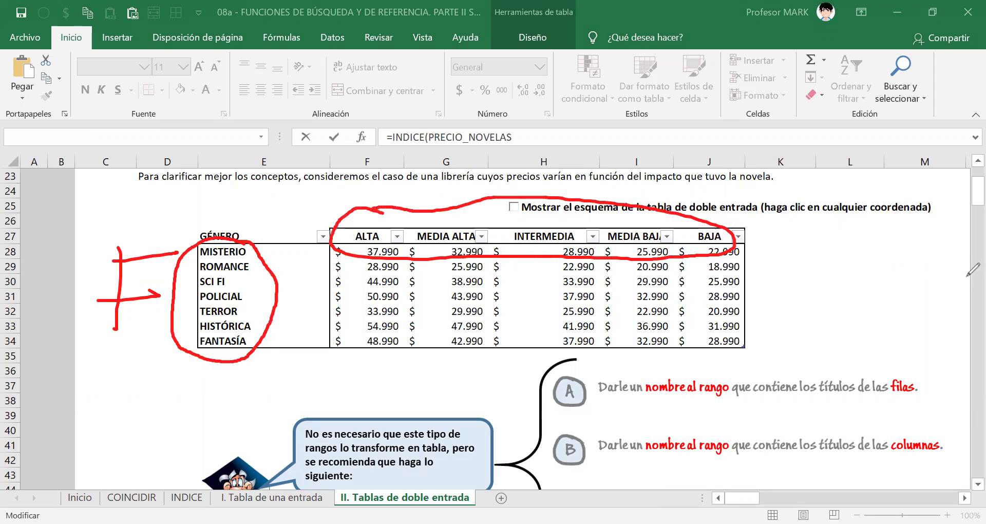
pyautogui.moveTo(815, 226)
pyautogui.mouseDown()
pyautogui.moveTo(734, 251)
pyautogui.moveTo(833, 296)
pyautogui.mouseUp()
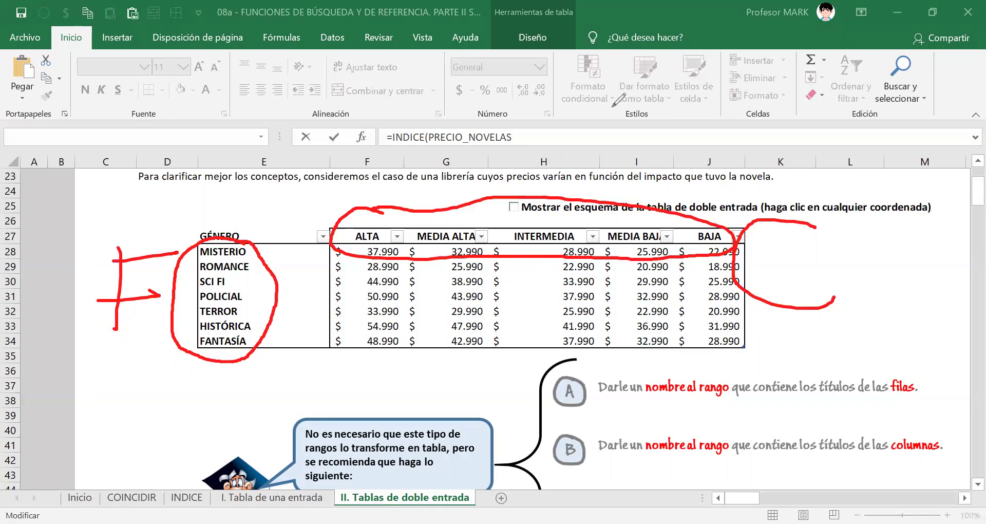
pyautogui.press('Escape')
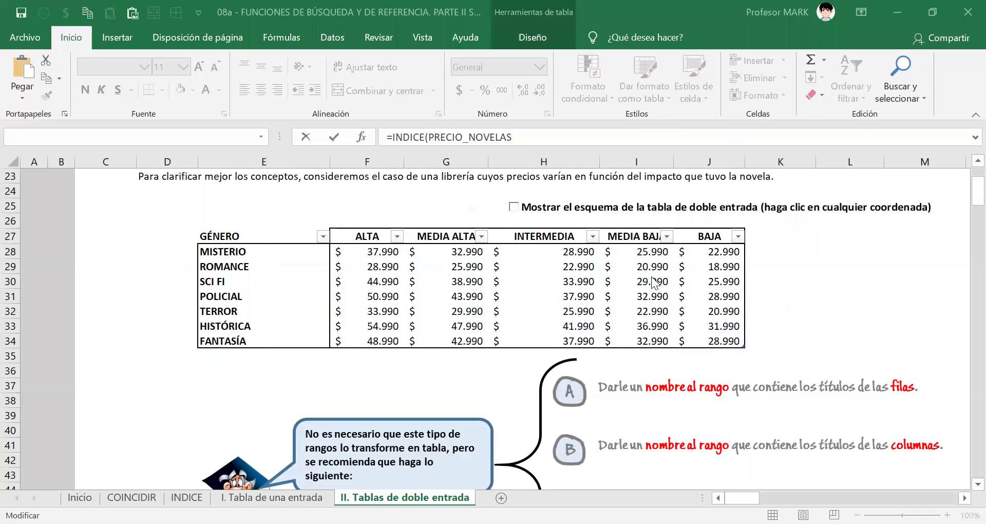
pyautogui.scroll(-20, 653, 281)
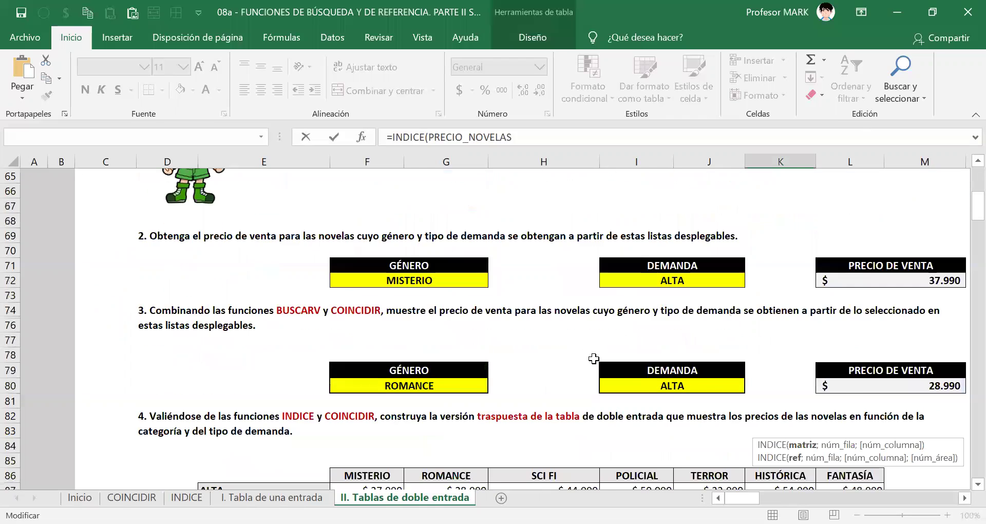
pyautogui.scroll(-10, 596, 355)
pyautogui.scroll(5, 595, 355)
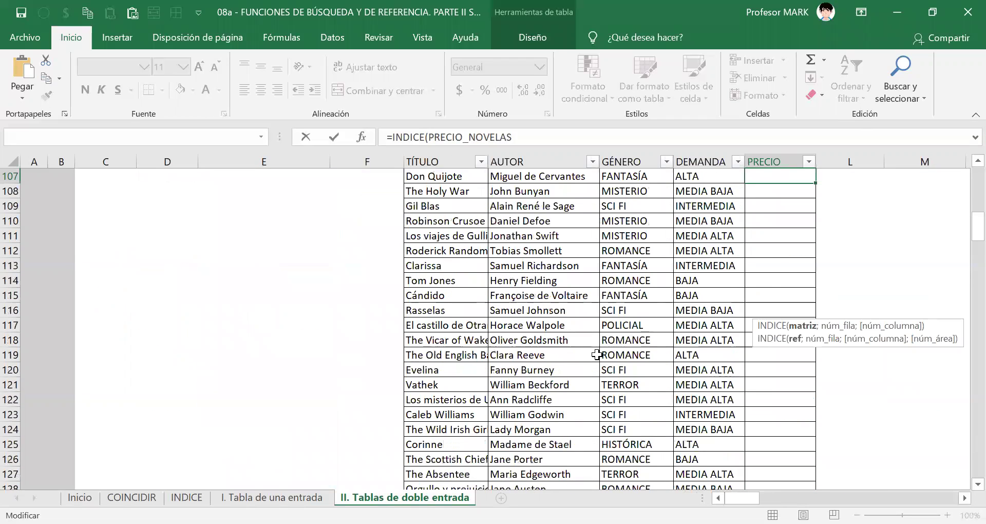
pyautogui.write(';')
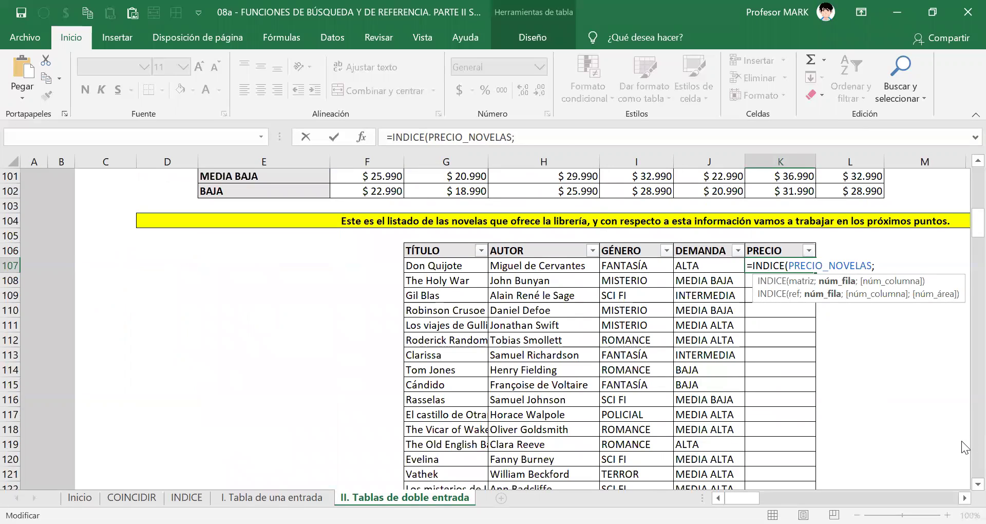
pyautogui.write('COINCIDIR(')
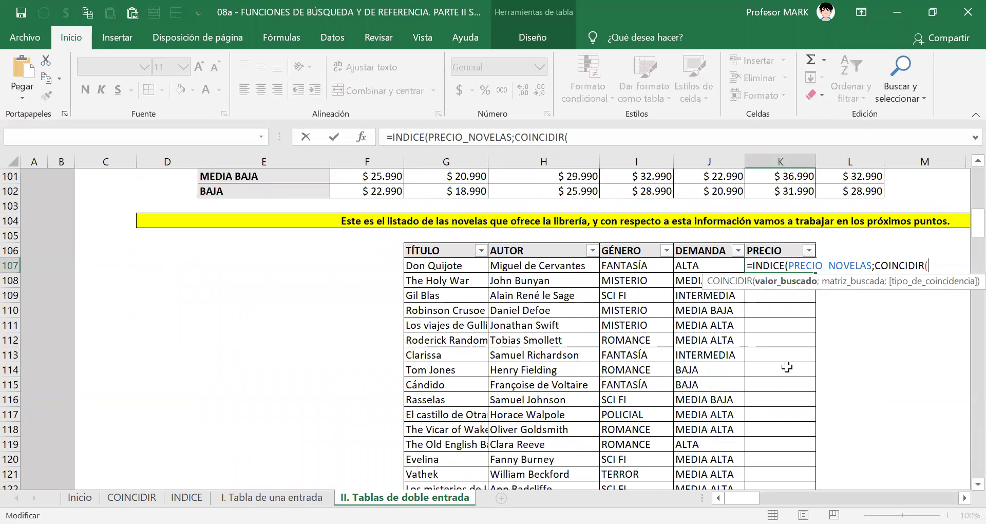
pyautogui.click(622, 267)
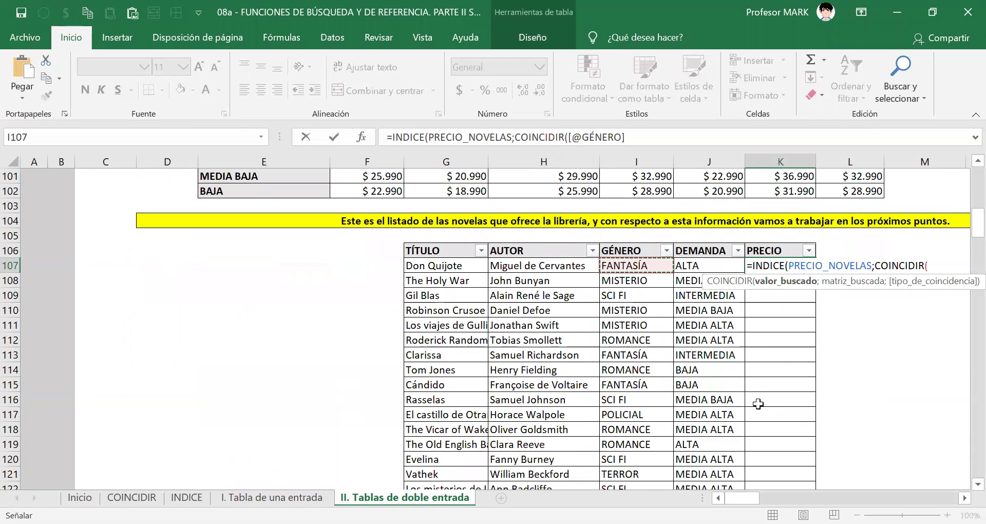
pyautogui.write(';GÉNERO')
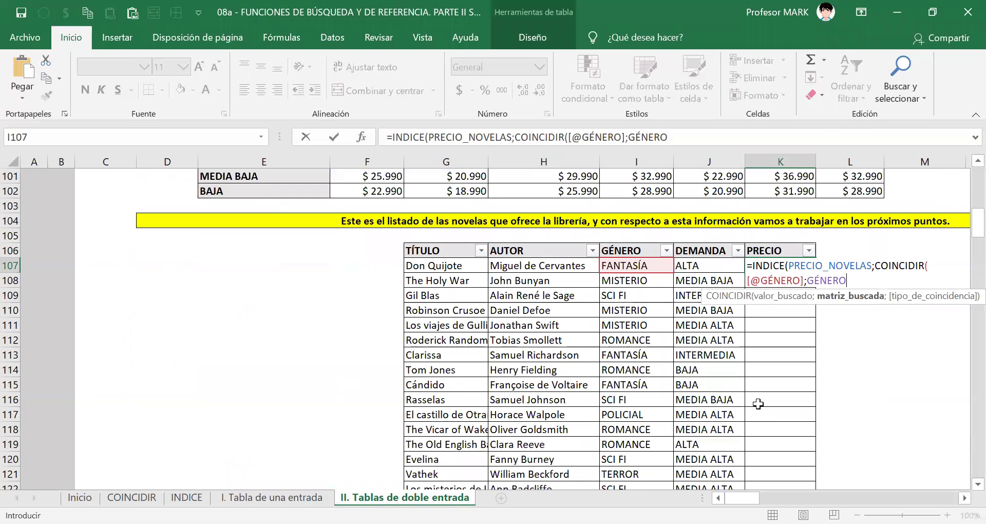
pyautogui.write(';0)')
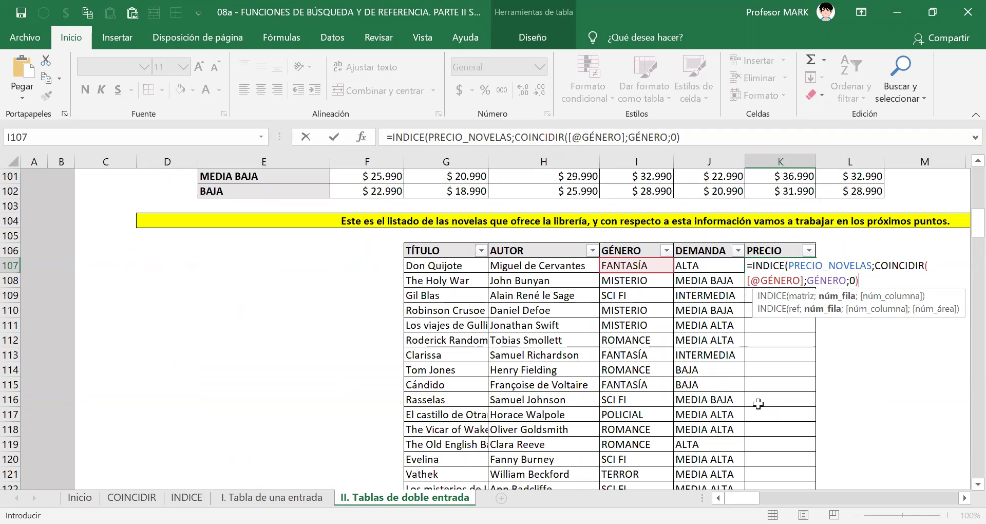
pyautogui.write(';')
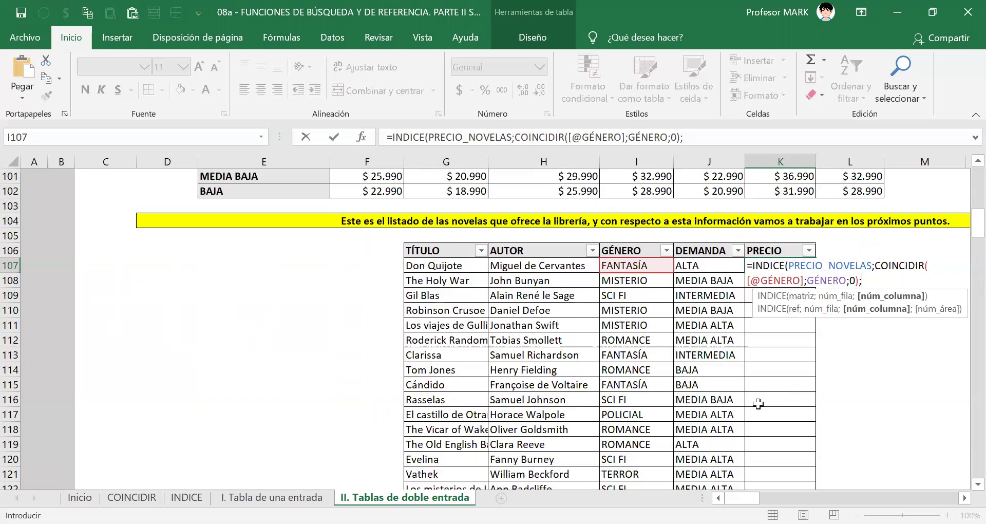
pyautogui.write('COINCIDIR(')
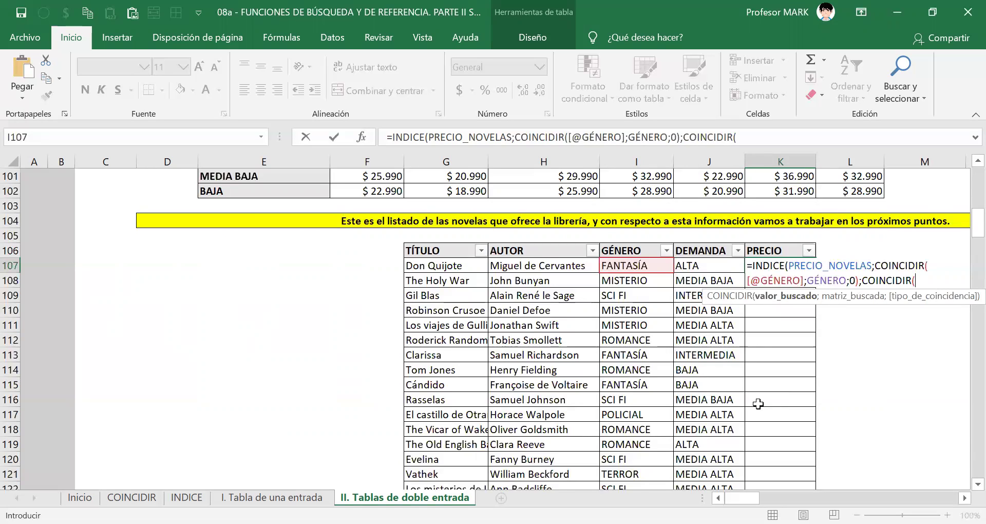
pyautogui.click(702, 264)
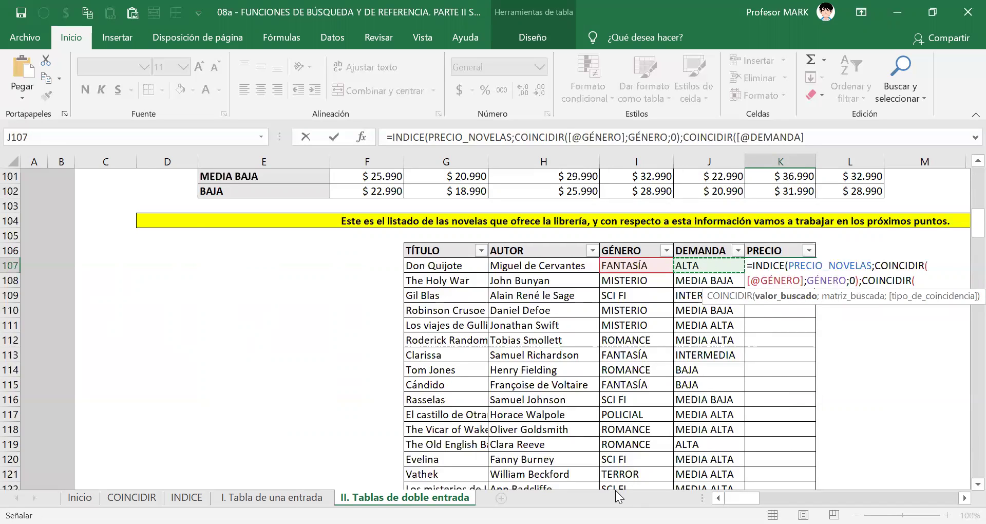
pyautogui.write(';DEMANDAS;0)')
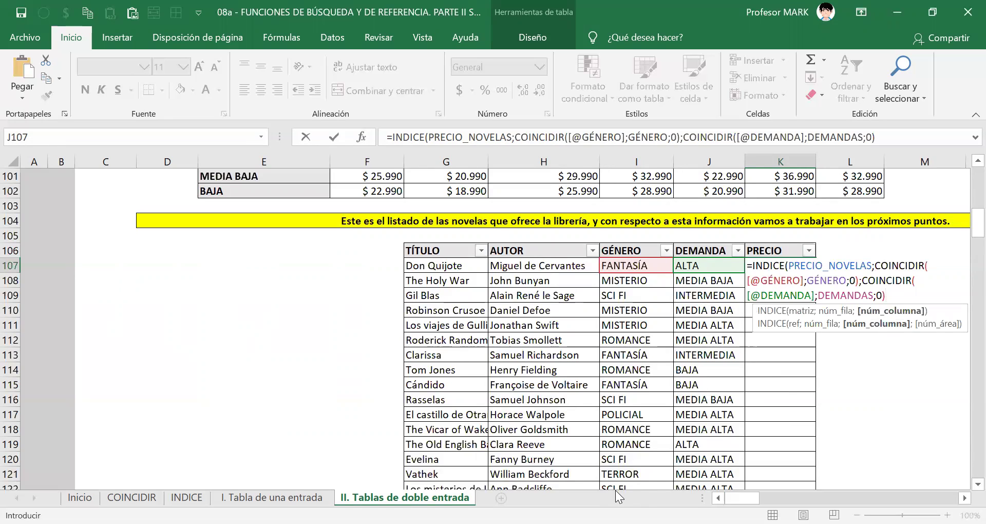
pyautogui.write(')')
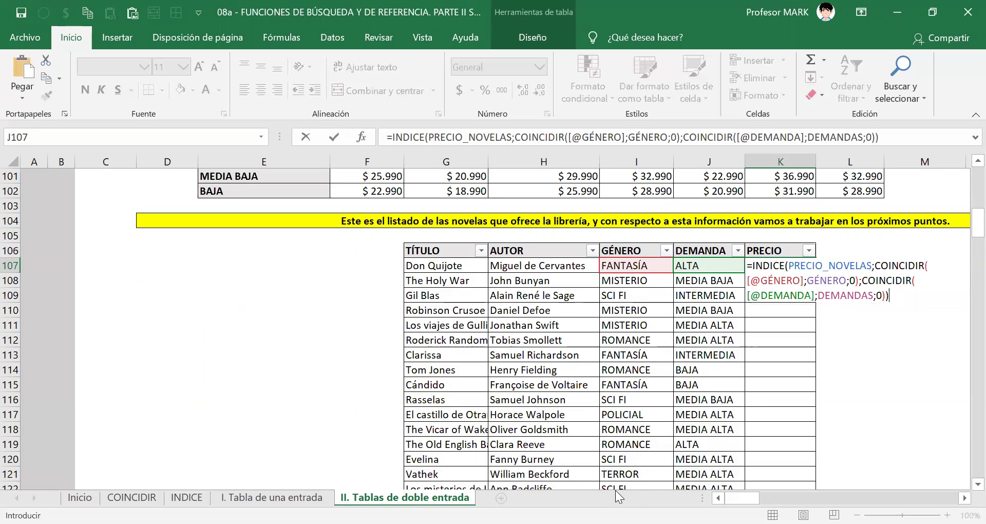
pyautogui.press('Return')
pyautogui.press('Up')
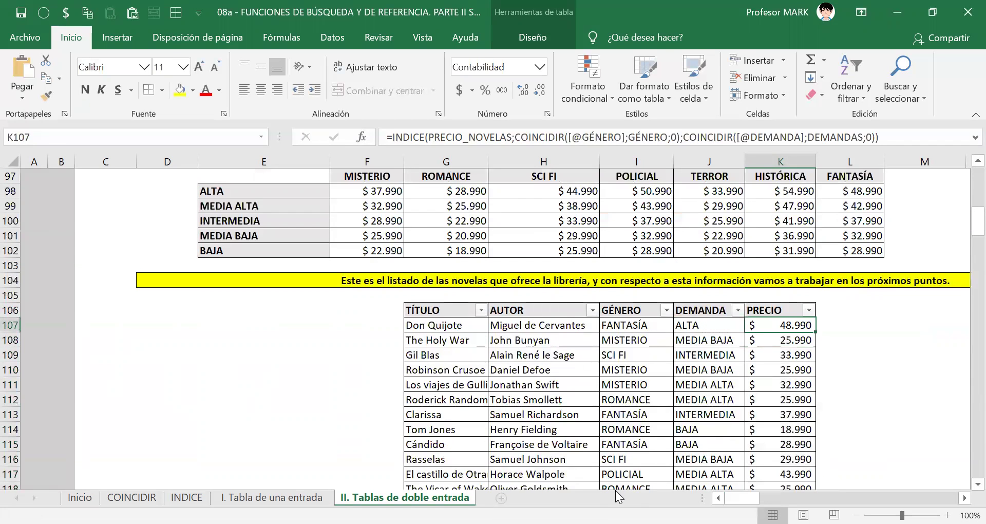
# - Review the complete INDICE and COINCIDIR formula in Don Quijote's PRECIO cell without changing it
pyautogui.press('F2')
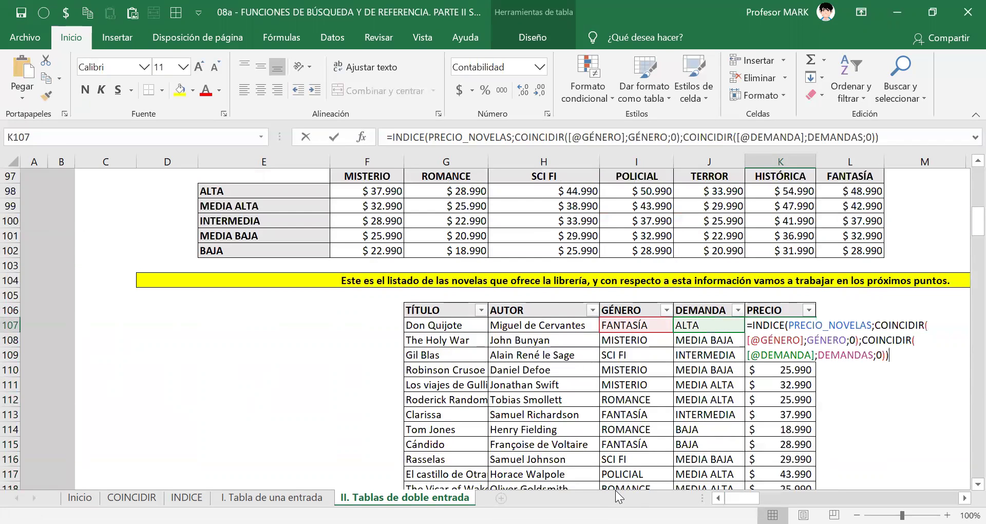
pyautogui.moveTo(883, 354); pyautogui.dragTo(738, 331)
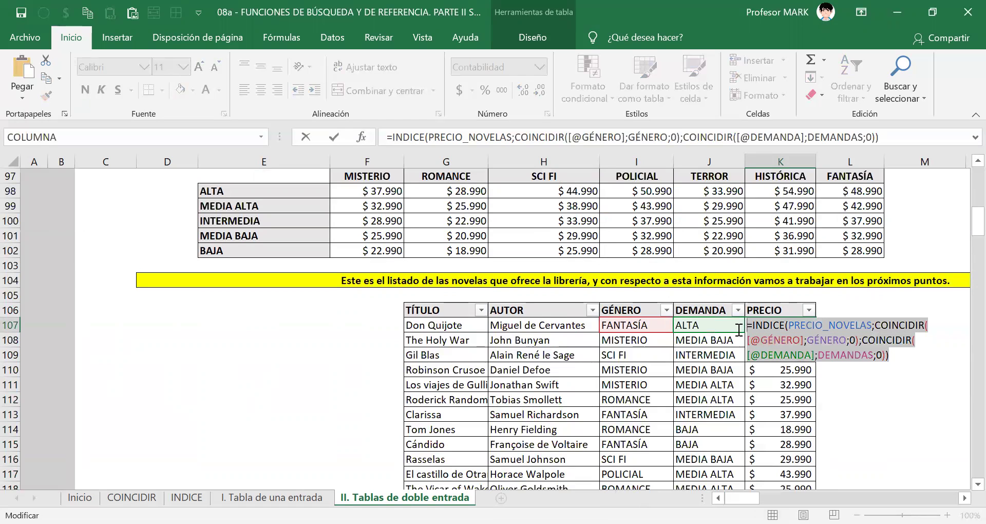
pyautogui.press('Return')
pyautogui.press('Up')
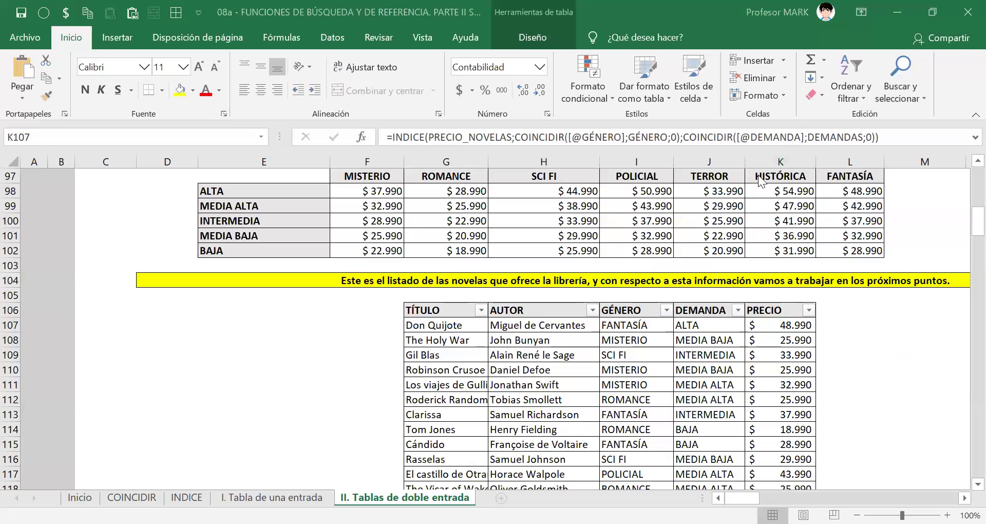
pyautogui.click(769, 322)
# - Add a PRECIO CON BUSCARV column to the NOVELAS table by entering its header in L106, next to PRECIO
pyautogui.scroll(-2, 761, 364)
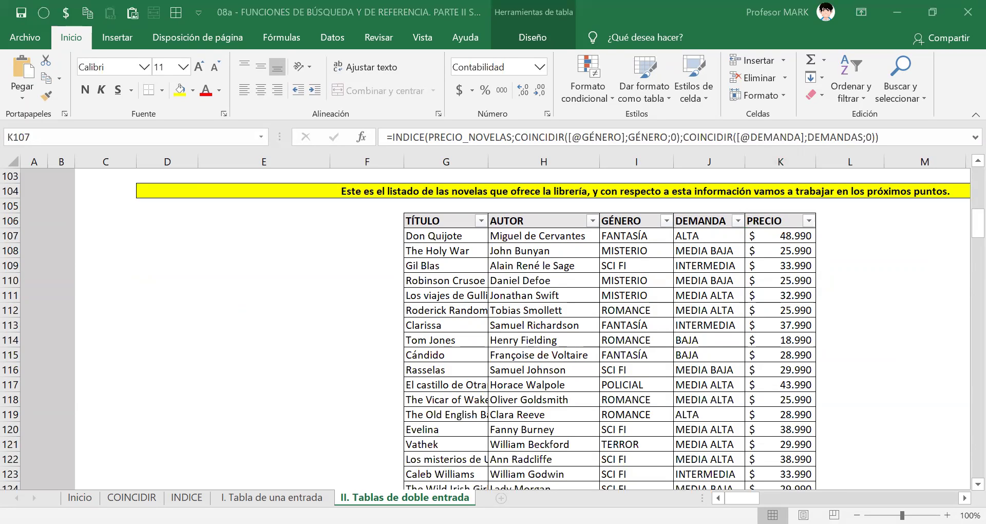
pyautogui.hscroll(5, 600, 251)
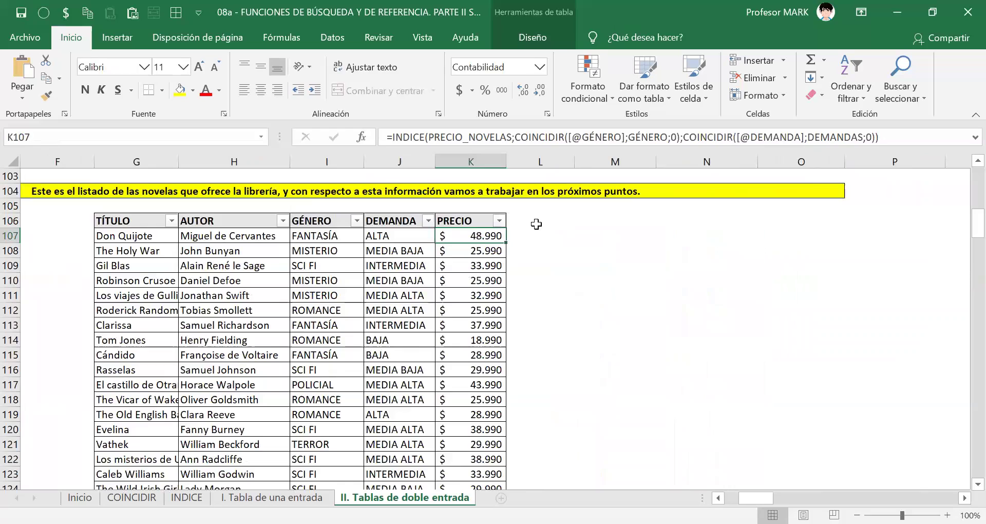
pyautogui.click(534, 220)
pyautogui.write('PR')
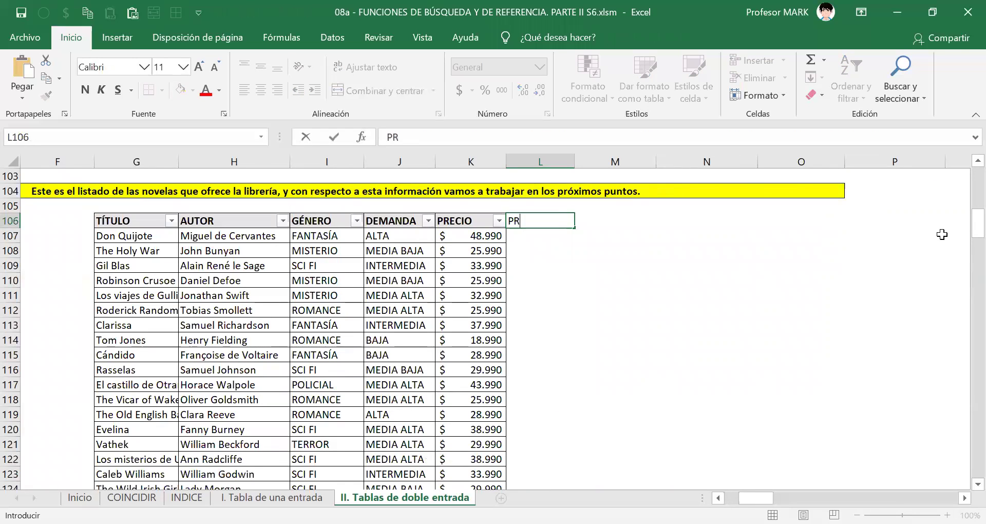
pyautogui.write('ECIO CON ')
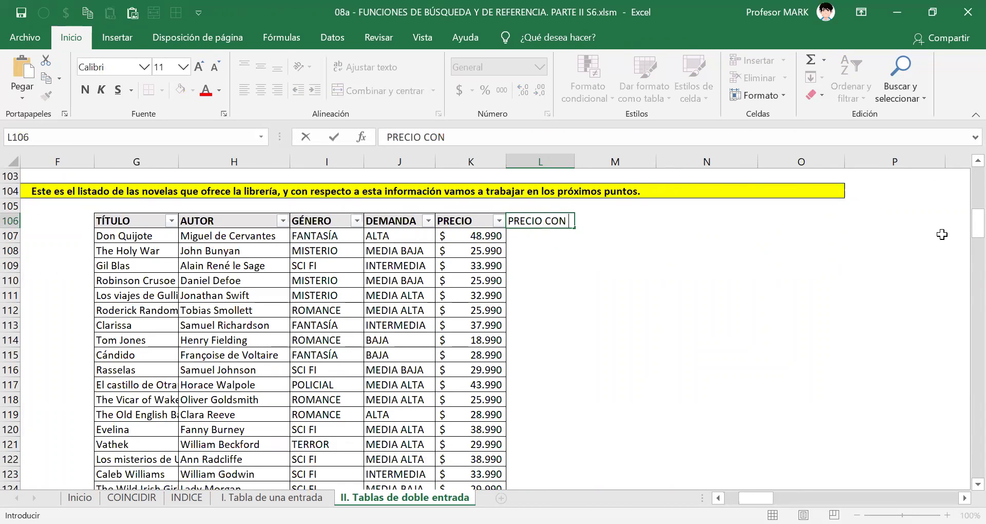
pyautogui.write('BUSCARV')
pyautogui.press('Return')
# - Autofit the width of column L to the PRECIO CON BUSCARV header
pyautogui.press('Up')
pyautogui.hotkey('alt', 'h')
pyautogui.press('o')
pyautogui.press('i')
pyautogui.press('Left')
pyautogui.hotkey('shift', 'Right')
pyautogui.hotkey('ctrl', 'shift', 'Down')
pyautogui.hotkey('ctrl', 'BackSpace')
pyautogui.press('Right')
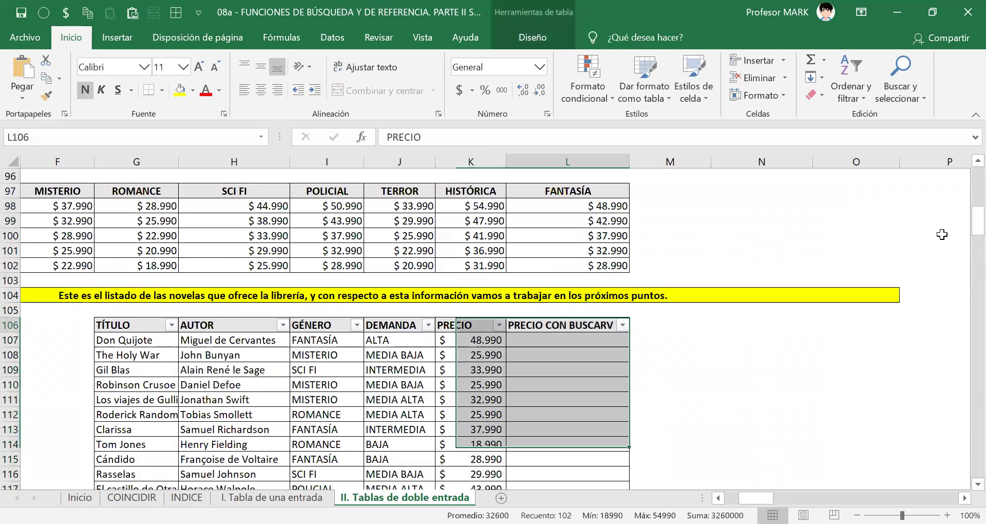
# - Start a BUSCARV formula in Don Quijote's PRECIO CON BUSCARV cell, L107
pyautogui.press('Down')
pyautogui.write('=')
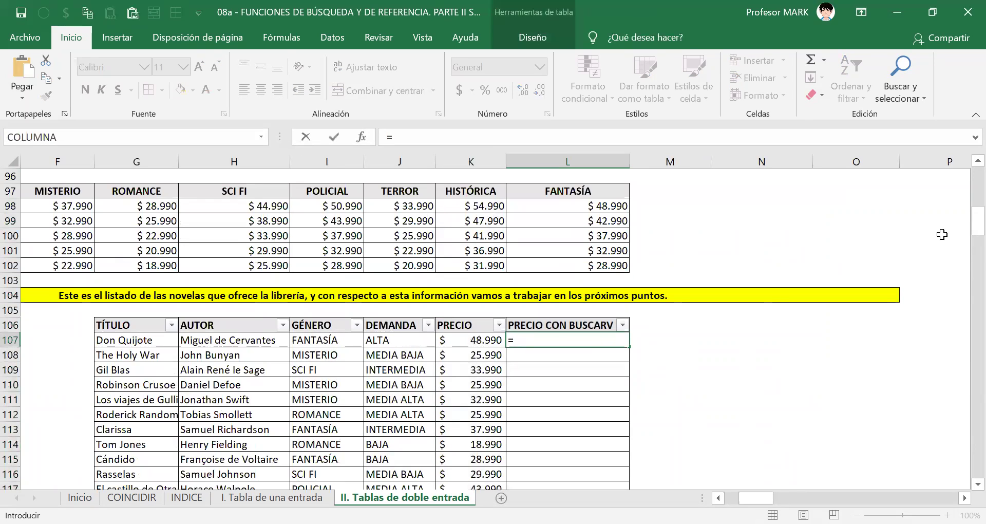
pyautogui.write('BUSCARV(')
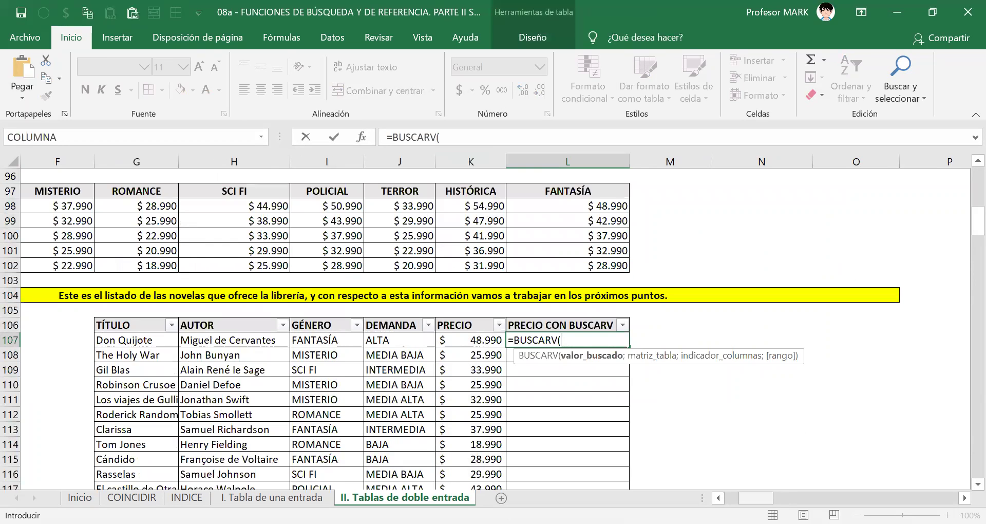
# - Examine the separate demand titles, genre titles and price values of the double-entry price table, marking each group on screen
pyautogui.scroll(20, 413, 300)
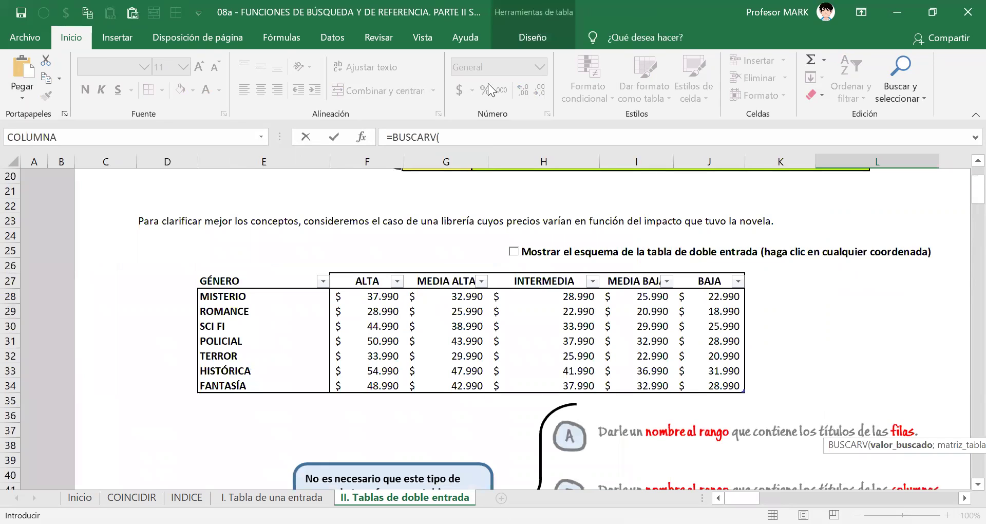
pyautogui.moveTo(340, 270)
pyautogui.mouseDown()
pyautogui.moveTo(372, 284)
pyautogui.moveTo(745, 285)
pyautogui.moveTo(671, 267)
pyautogui.mouseUp()
pyautogui.moveTo(533, 267); pyautogui.dragTo(331, 275)
pyautogui.click(249, 292)
pyautogui.moveTo(194, 299)
pyautogui.mouseDown()
pyautogui.moveTo(177, 383)
pyautogui.moveTo(268, 339)
pyautogui.moveTo(249, 291)
pyautogui.mouseUp()
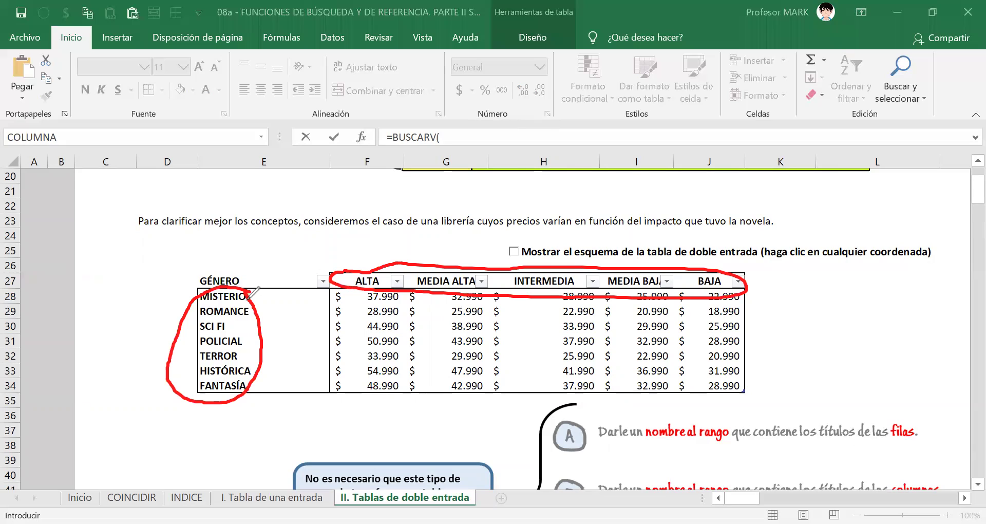
pyautogui.moveTo(339, 291)
pyautogui.mouseDown()
pyautogui.moveTo(351, 384)
pyautogui.moveTo(478, 405)
pyautogui.moveTo(710, 297)
pyautogui.moveTo(338, 292)
pyautogui.mouseUp()
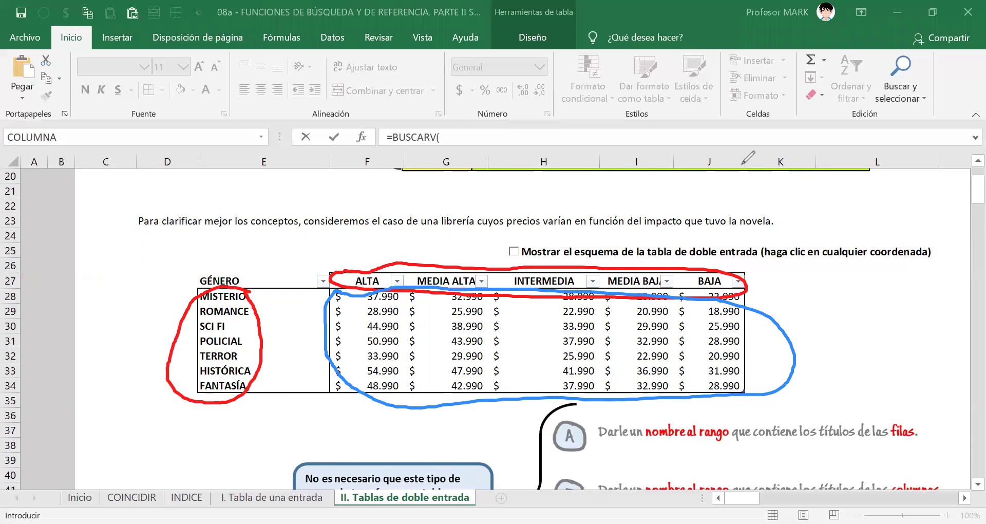
pyautogui.click(683, 110)
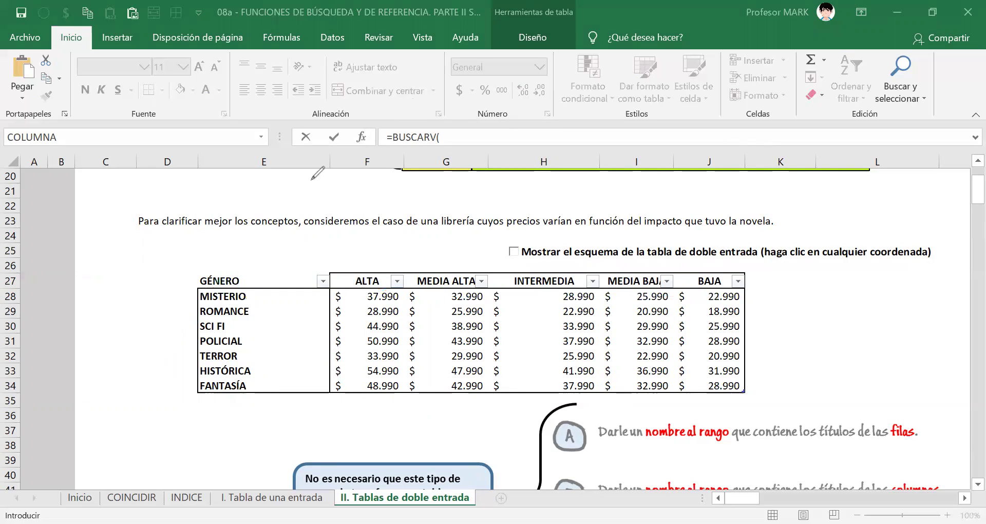
# - Examine the whole price table as the matrix for BUSCARV, marking it and its first column, GÉNERO, on screen
pyautogui.moveTo(232, 259)
pyautogui.mouseDown()
pyautogui.moveTo(183, 275)
pyautogui.moveTo(169, 380)
pyautogui.moveTo(287, 402)
pyautogui.moveTo(404, 397)
pyautogui.mouseUp()
pyautogui.moveTo(591, 389)
pyautogui.mouseDown()
pyautogui.moveTo(718, 388)
pyautogui.moveTo(777, 301)
pyautogui.moveTo(591, 241)
pyautogui.moveTo(523, 246)
pyautogui.mouseUp()
pyautogui.moveTo(398, 252); pyautogui.dragTo(211, 260)
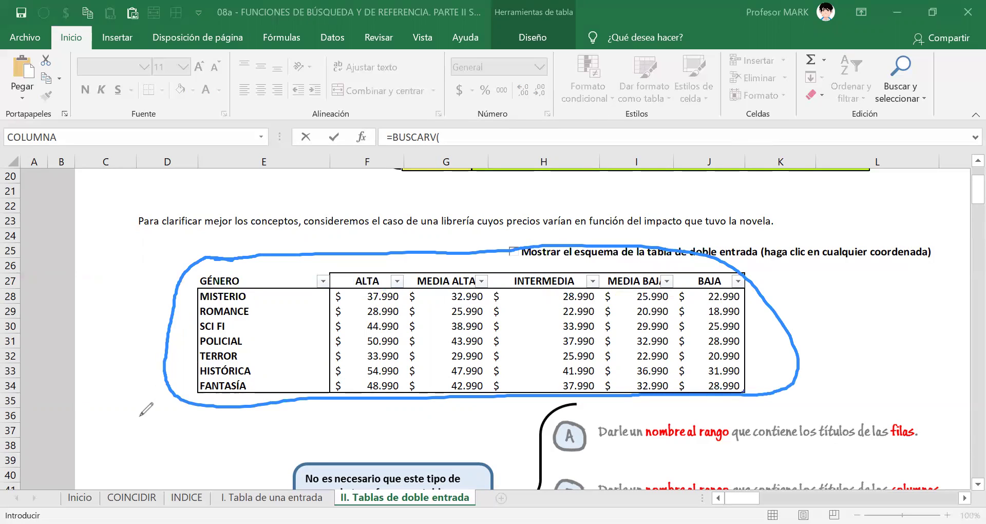
pyautogui.moveTo(215, 283)
pyautogui.mouseDown()
pyautogui.moveTo(194, 297)
pyautogui.moveTo(185, 344)
pyautogui.moveTo(218, 391)
pyautogui.moveTo(275, 324)
pyautogui.moveTo(237, 268)
pyautogui.moveTo(204, 292)
pyautogui.mouseUp()
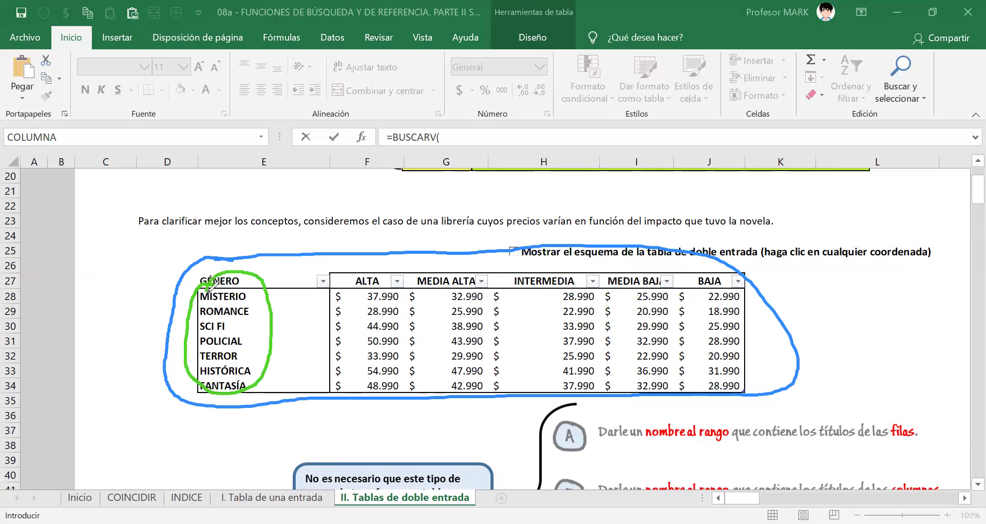
pyautogui.moveTo(137, 442)
pyautogui.mouseDown()
pyautogui.moveTo(188, 362)
pyautogui.moveTo(172, 367)
pyautogui.mouseUp()
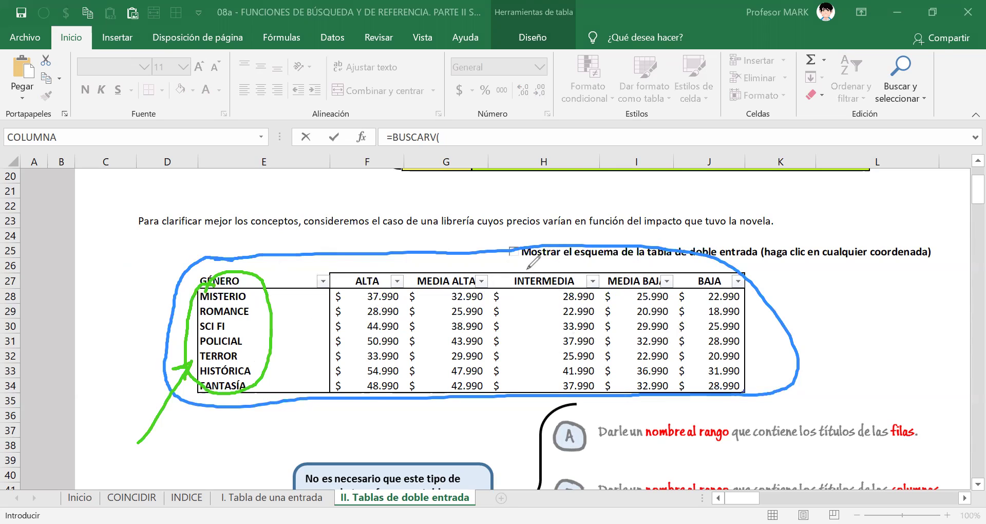
# - Examine the price table's column positions, marking INTERMEDIA and numbering the columns from GÉNERO to BAJA as 1 to 6 on screen
pyautogui.moveTo(528, 268)
pyautogui.mouseDown()
pyautogui.moveTo(509, 287)
pyautogui.moveTo(590, 280)
pyautogui.moveTo(520, 262)
pyautogui.mouseUp()
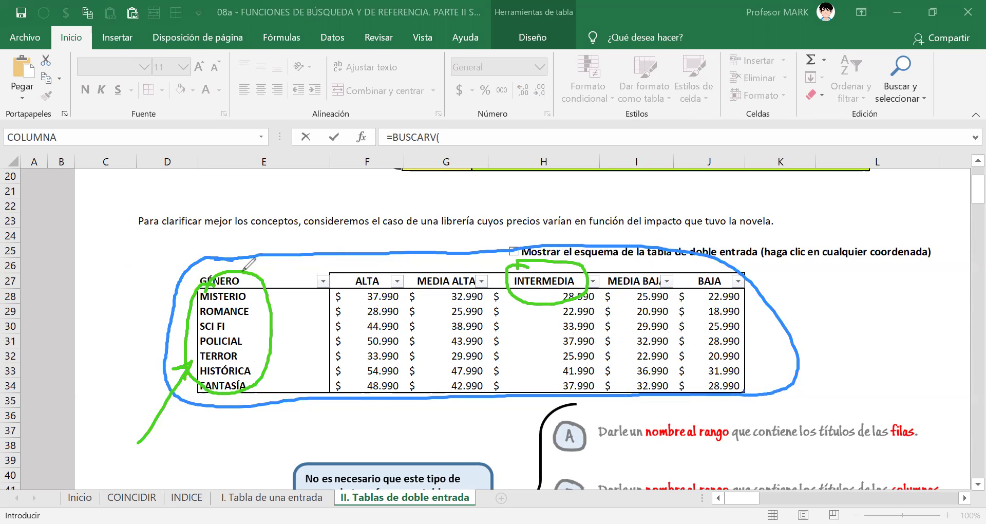
pyautogui.moveTo(272, 272)
pyautogui.mouseDown()
pyautogui.moveTo(282, 255)
pyautogui.moveTo(279, 282)
pyautogui.moveTo(289, 281)
pyautogui.mouseUp()
pyautogui.moveTo(351, 303)
pyautogui.mouseDown()
pyautogui.moveTo(357, 340)
pyautogui.moveTo(385, 340)
pyautogui.mouseUp()
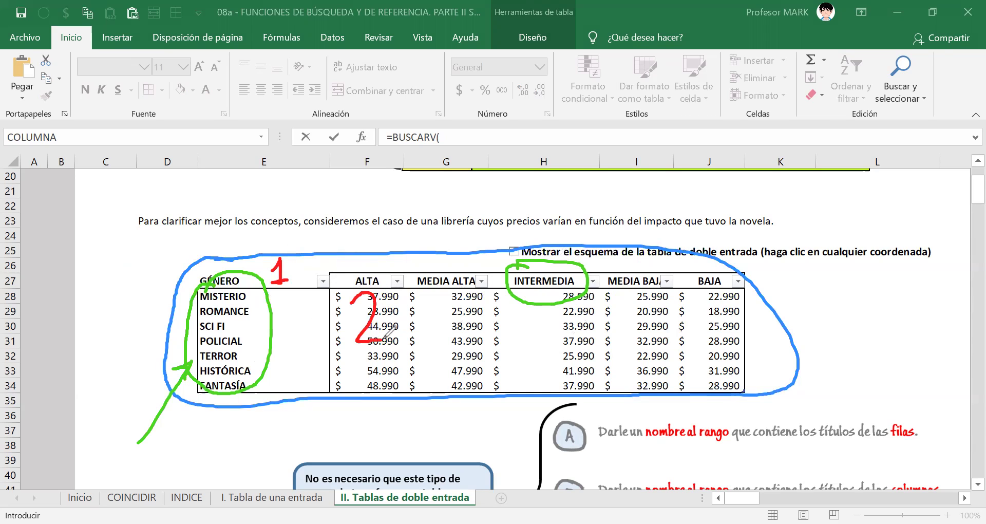
pyautogui.moveTo(436, 300)
pyautogui.mouseDown()
pyautogui.moveTo(456, 315)
pyautogui.moveTo(439, 333)
pyautogui.mouseUp()
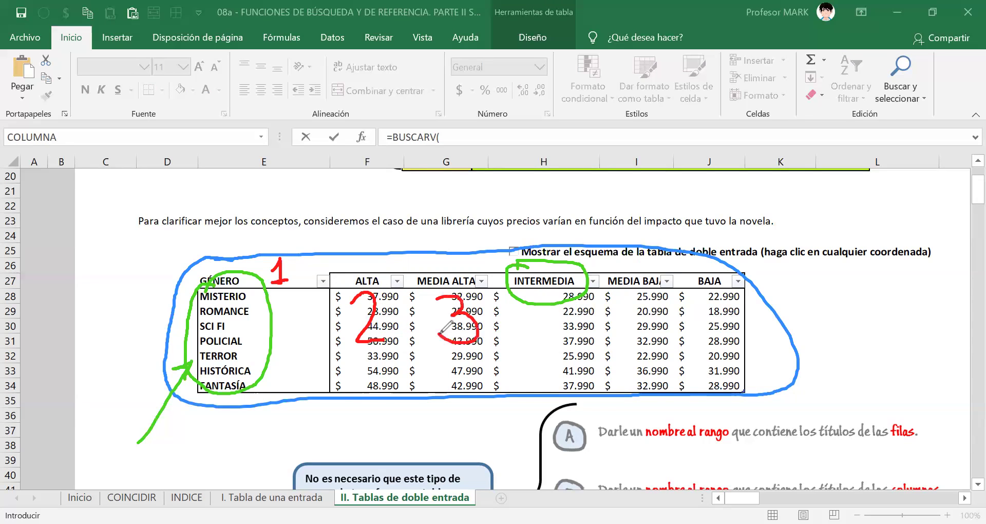
pyautogui.moveTo(542, 308)
pyautogui.mouseDown()
pyautogui.moveTo(576, 333)
pyautogui.moveTo(563, 368)
pyautogui.mouseUp()
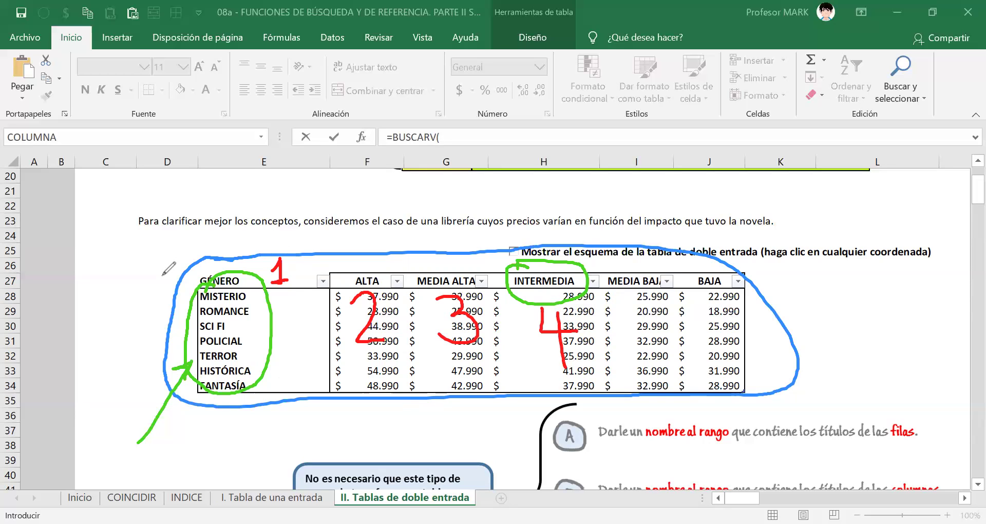
pyautogui.moveTo(648, 298)
pyautogui.mouseDown()
pyautogui.moveTo(631, 295)
pyautogui.moveTo(630, 333)
pyautogui.mouseUp()
pyautogui.moveTo(632, 309)
pyautogui.mouseDown()
pyautogui.moveTo(660, 337)
pyautogui.moveTo(632, 361)
pyautogui.mouseUp()
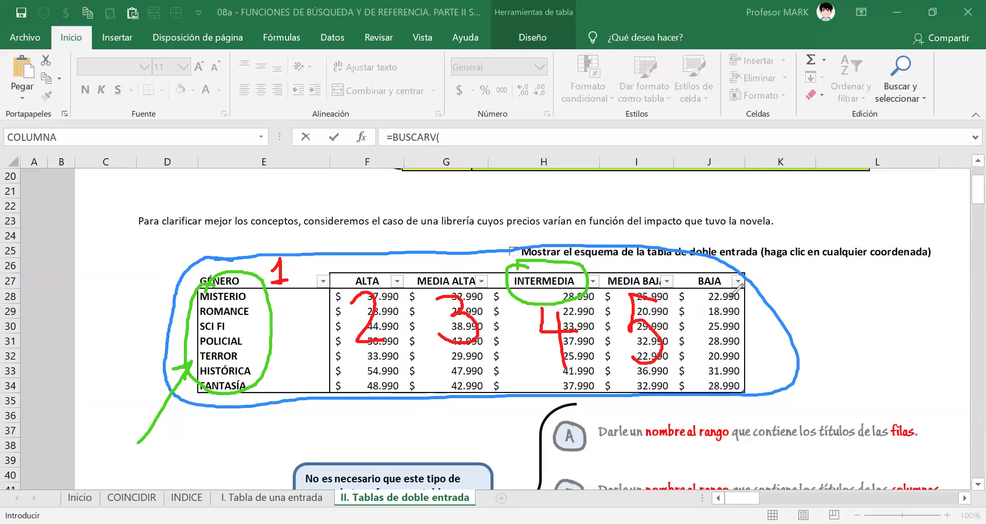
pyautogui.moveTo(730, 296); pyautogui.dragTo(690, 363)
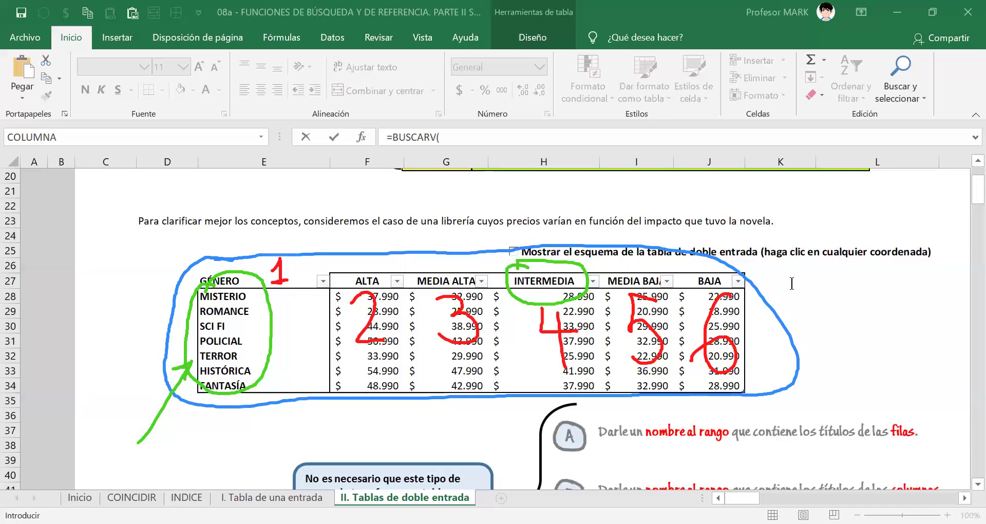
# - Annotate the price table's header row with the on-screen note #Encabezados, and clear all the screen markings
pyautogui.click(879, 327)
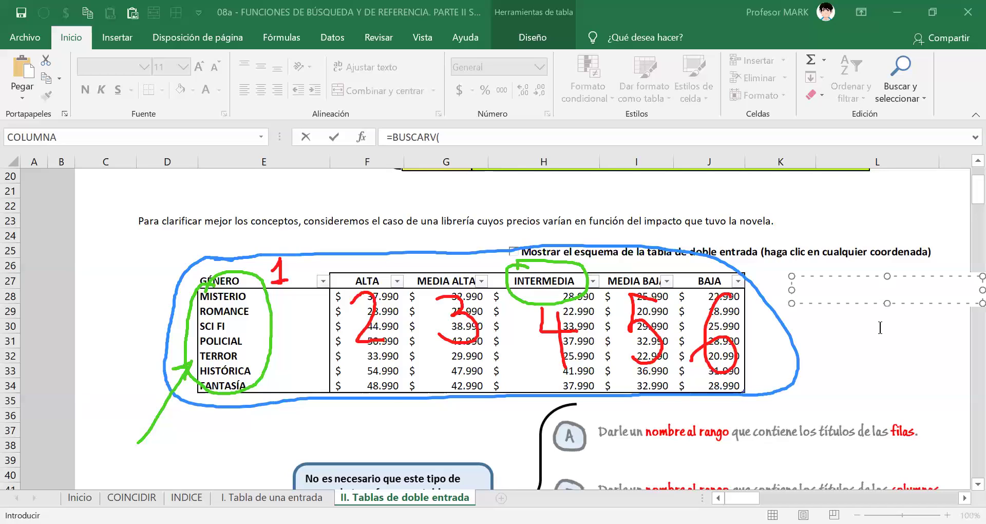
pyautogui.write('#Encabezadps')
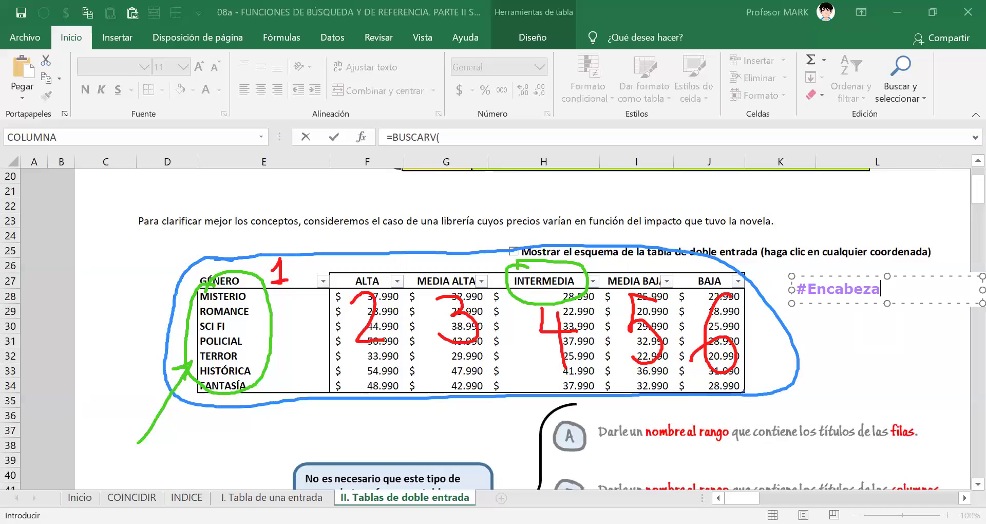
pyautogui.press('BackSpace')
pyautogui.press('BackSpace')
pyautogui.write('os')
pyautogui.click(779, 333)
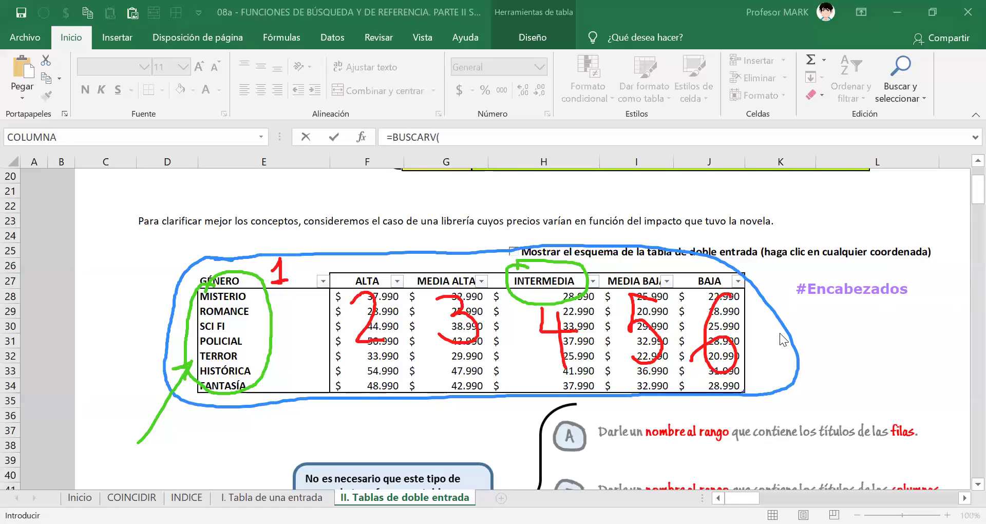
pyautogui.click(660, 109)
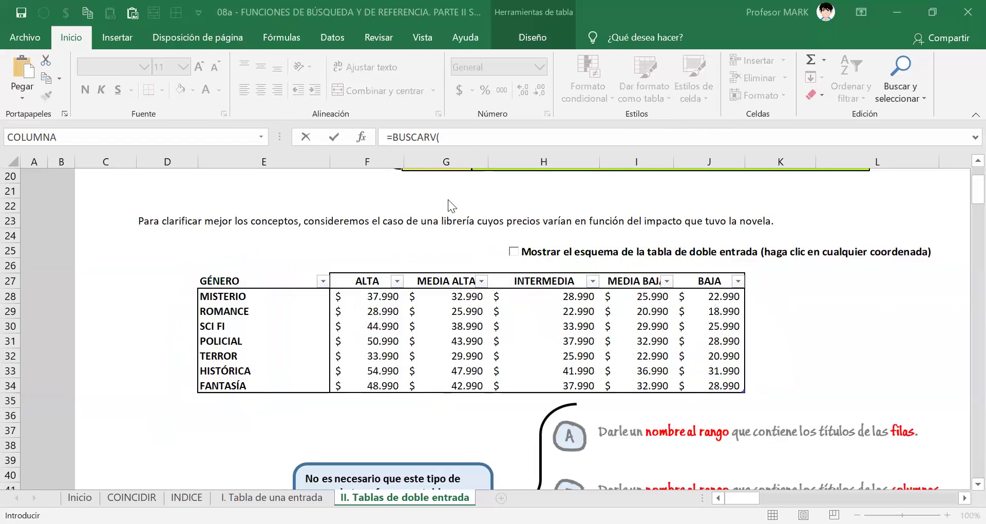
# - Cancel the unfinished BUSCARV formula and check the name and full extent of the double-entry price table
pyautogui.click(446, 311)
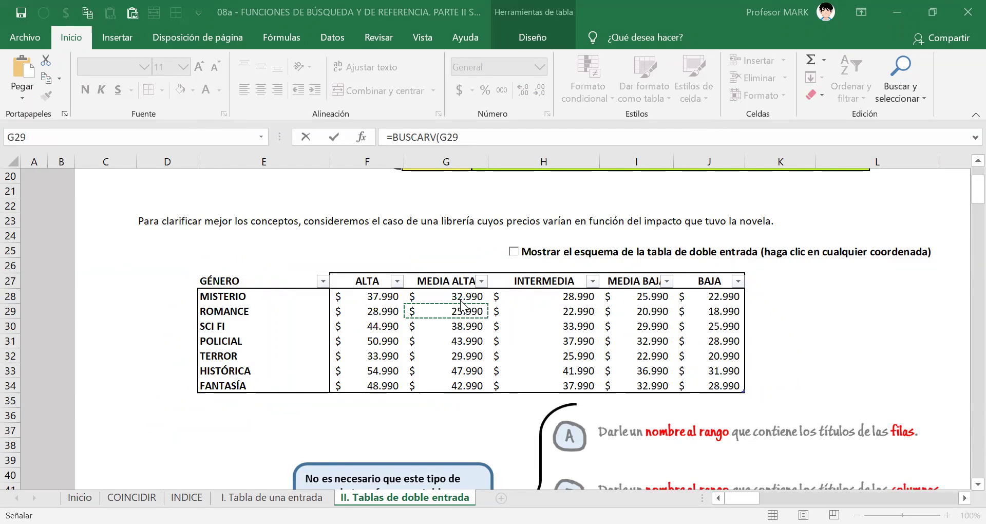
pyautogui.press('Escape')
pyautogui.scroll(14, 493, 274)
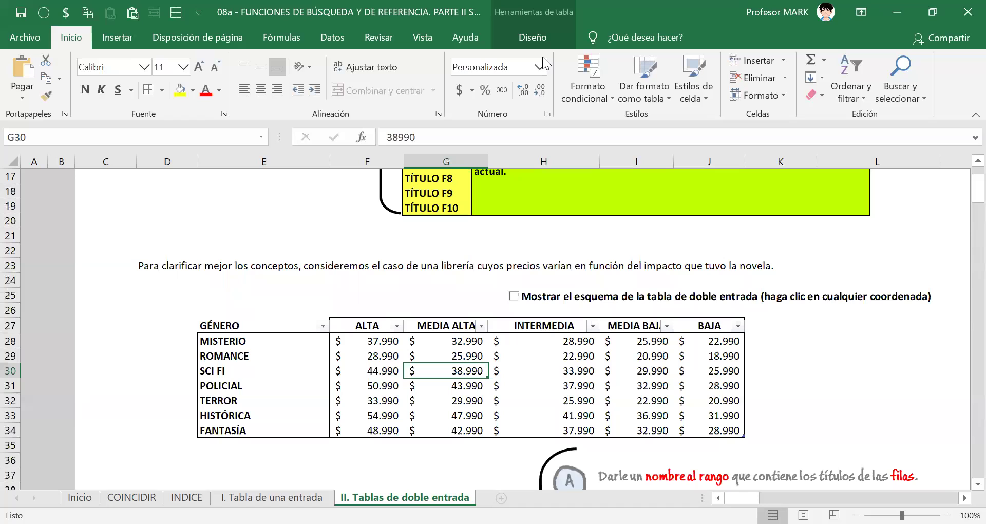
pyautogui.click(532, 38)
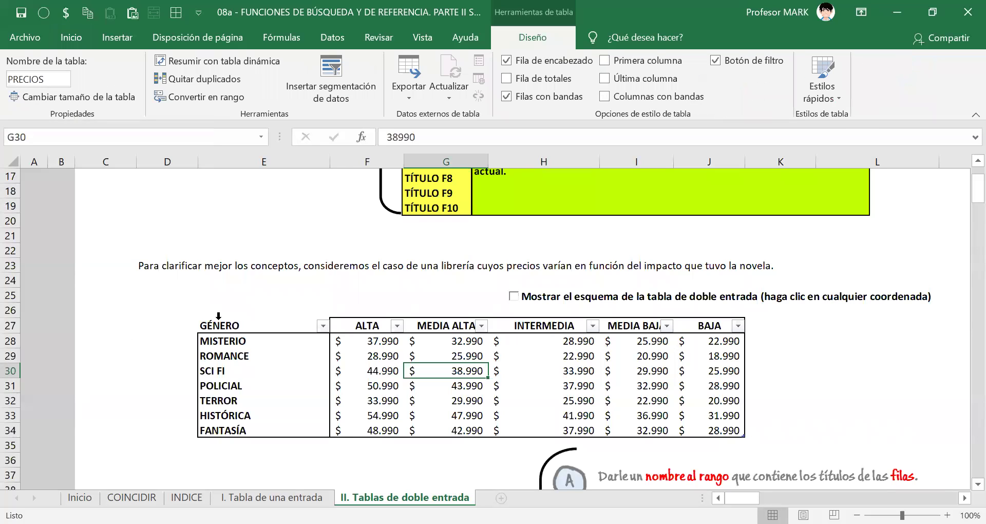
pyautogui.click(215, 318)
pyautogui.click(229, 325)
pyautogui.moveTo(230, 325); pyautogui.dragTo(716, 430)
pyautogui.click(597, 390)
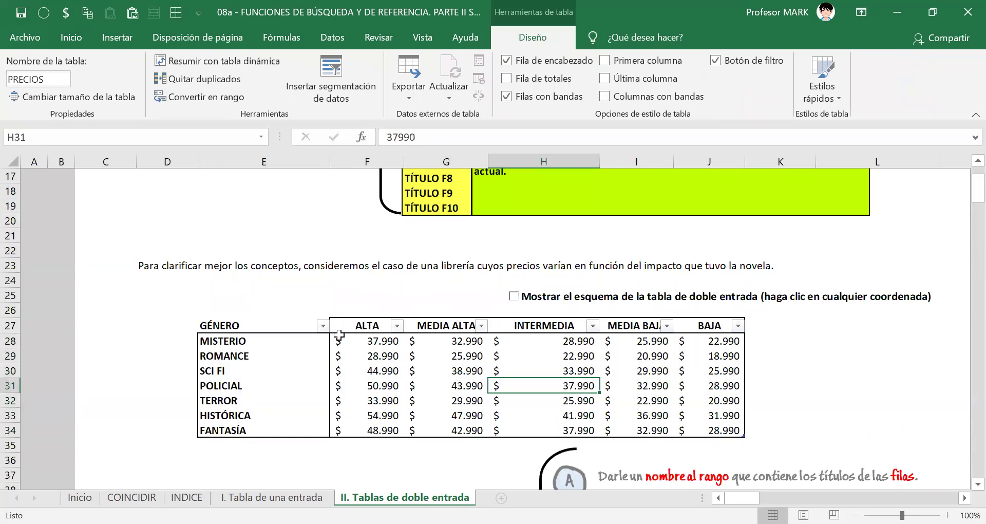
# - Start a BUSCARV formula in L107 with Don Quijote's GÉNERO as the lookup value and PRECIOS as the matrix
pyautogui.scroll(-7, 688, 383)
pyautogui.scroll(-17, 689, 383)
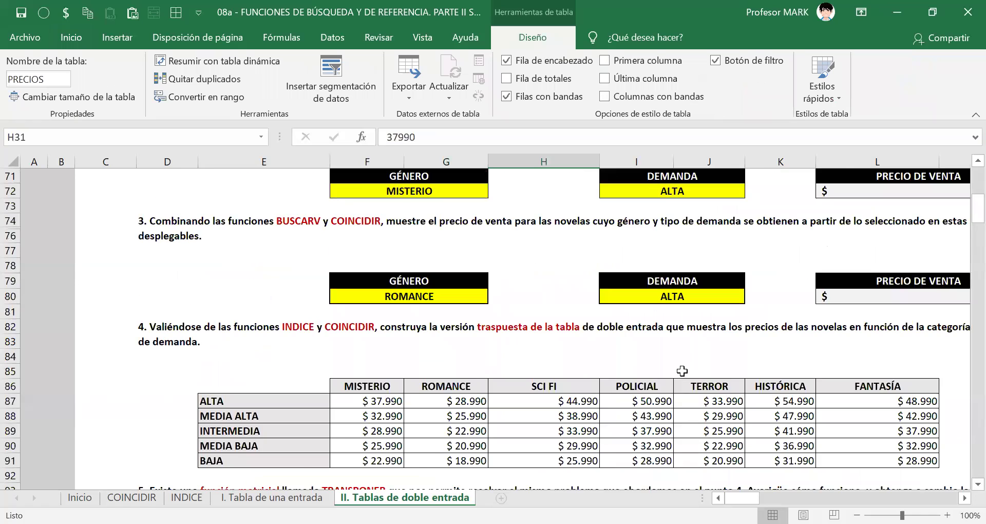
pyautogui.scroll(-3, 681, 366)
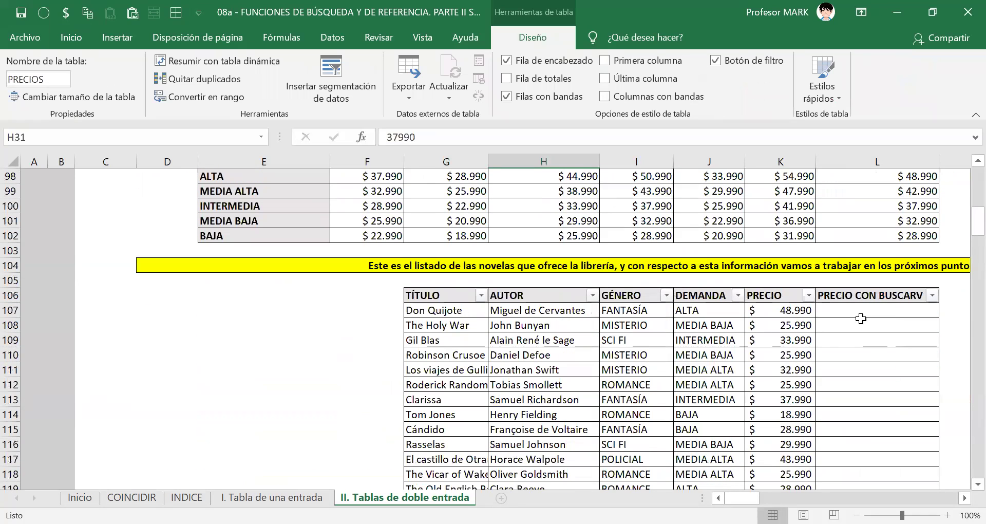
pyautogui.click(861, 315)
pyautogui.write('=')
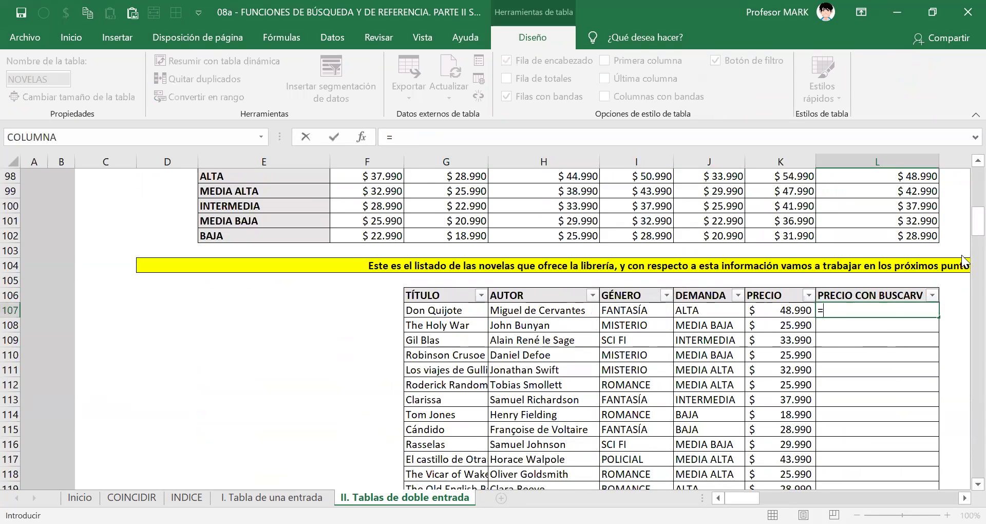
pyautogui.write('bus')
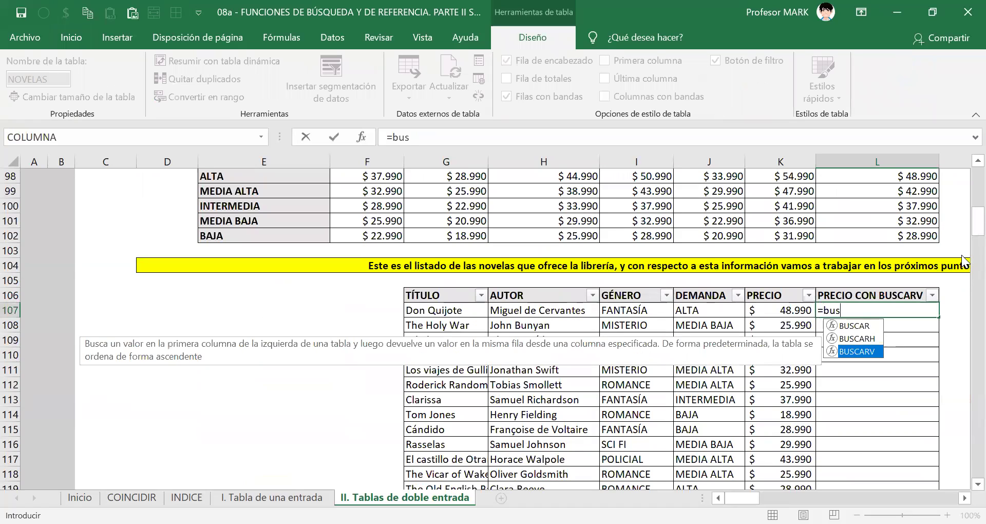
pyautogui.press('Tab')
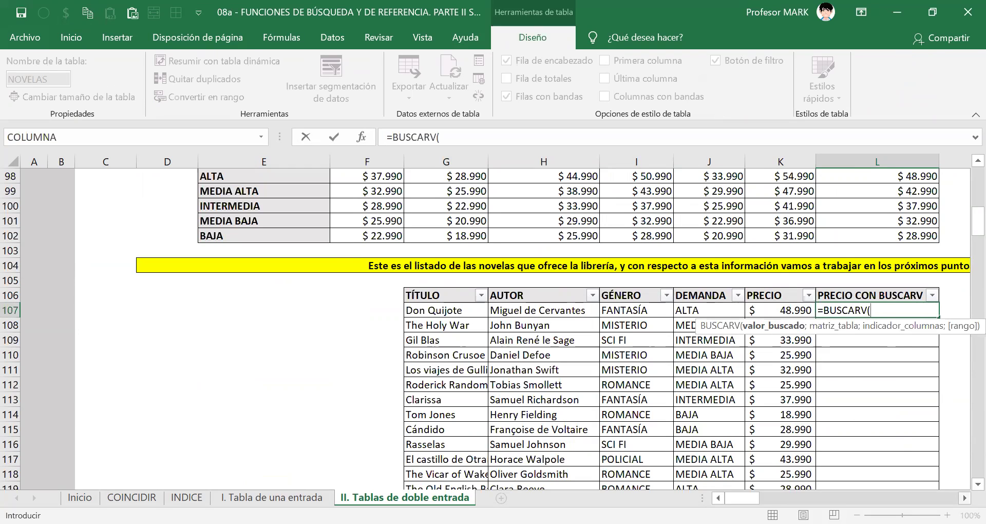
pyautogui.hscroll(3, 500, 329)
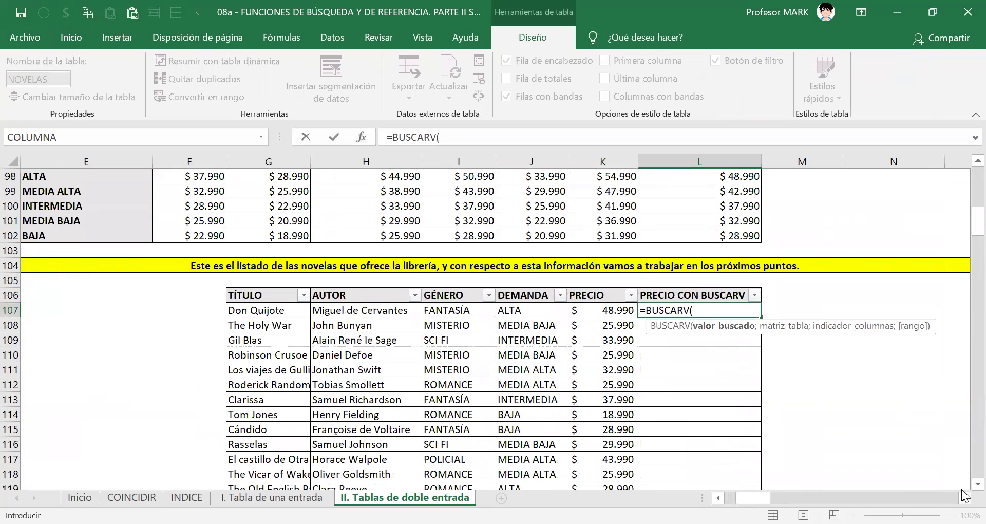
pyautogui.click(448, 313)
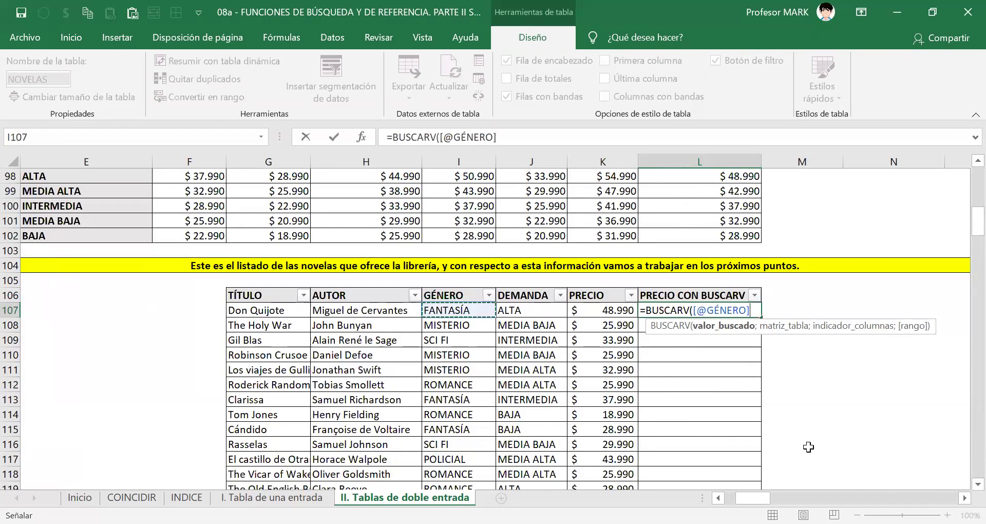
pyautogui.write(';')
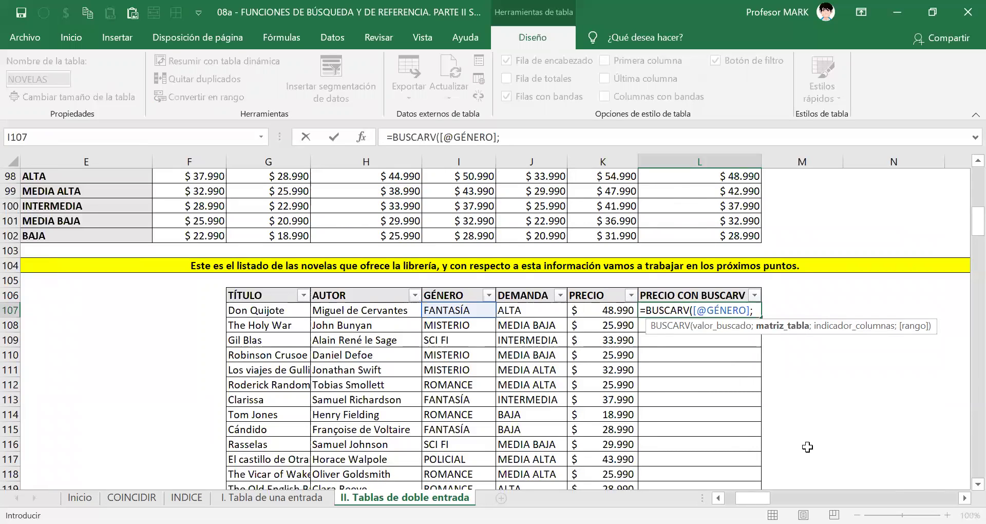
pyautogui.write('PRECIOS')
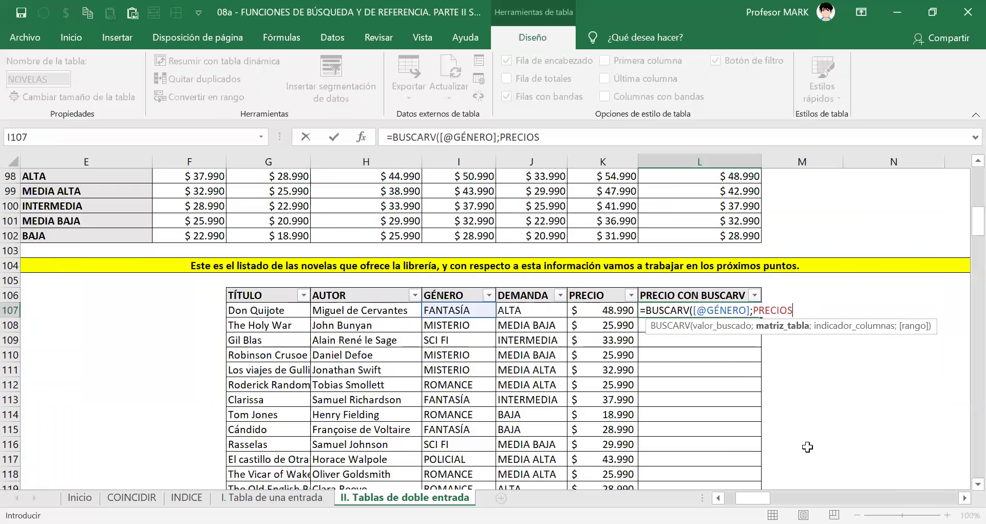
# - Try PRECIO_NOVELAS as the BUSCARV matrix, inspect the range it covers, and restore PRECIOS
pyautogui.press('BackSpace')
pyautogui.write('_NOVELAS')
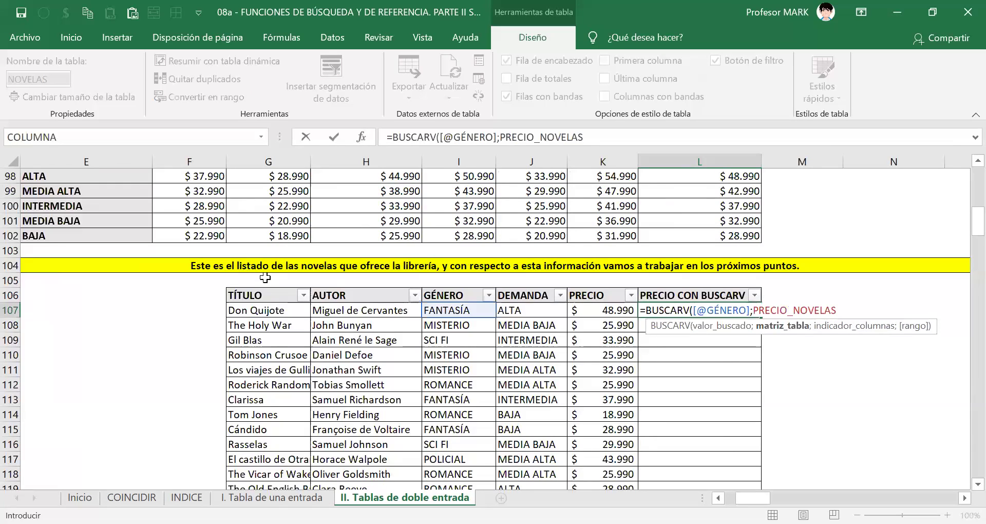
pyautogui.scroll(14, 266, 277)
pyautogui.scroll(10, 266, 277)
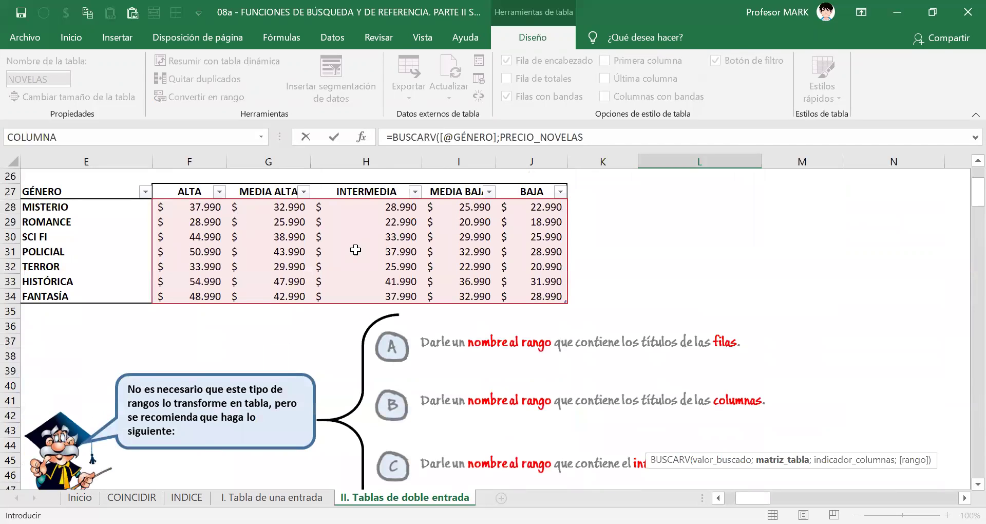
pyautogui.moveTo(534, 137); pyautogui.dragTo(651, 141)
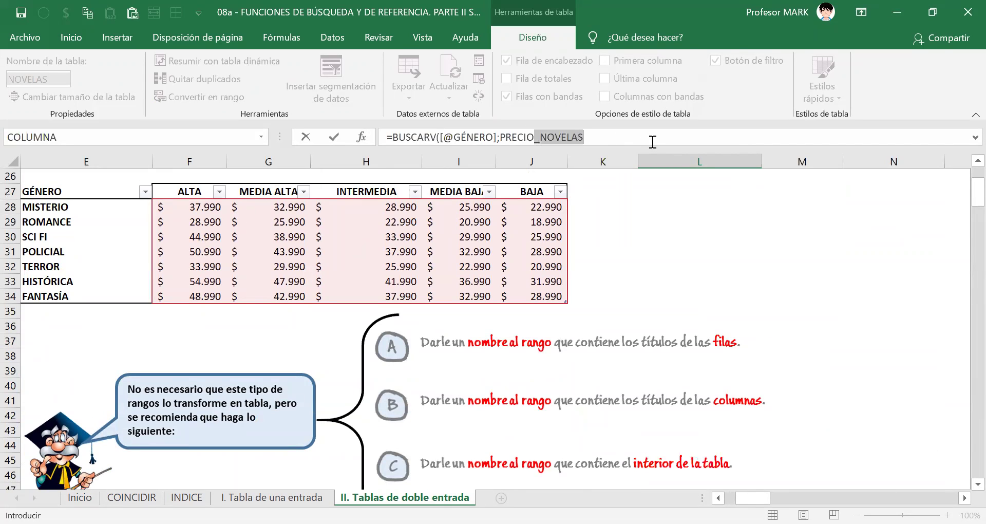
pyautogui.write('S')
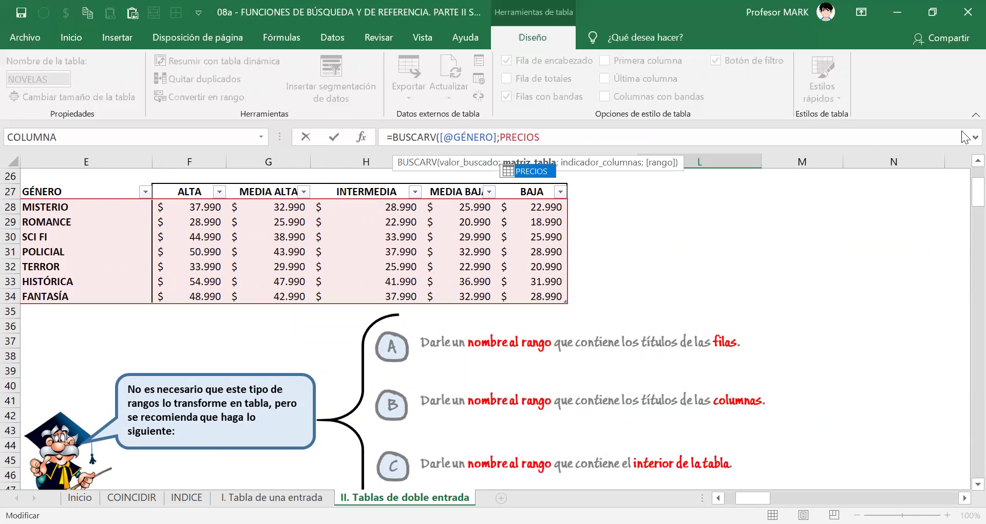
# - Nest COINCIDIR as the BUSCARV column indicator, with Don Quijote's DEMANDA as its lookup value
pyautogui.write(';')
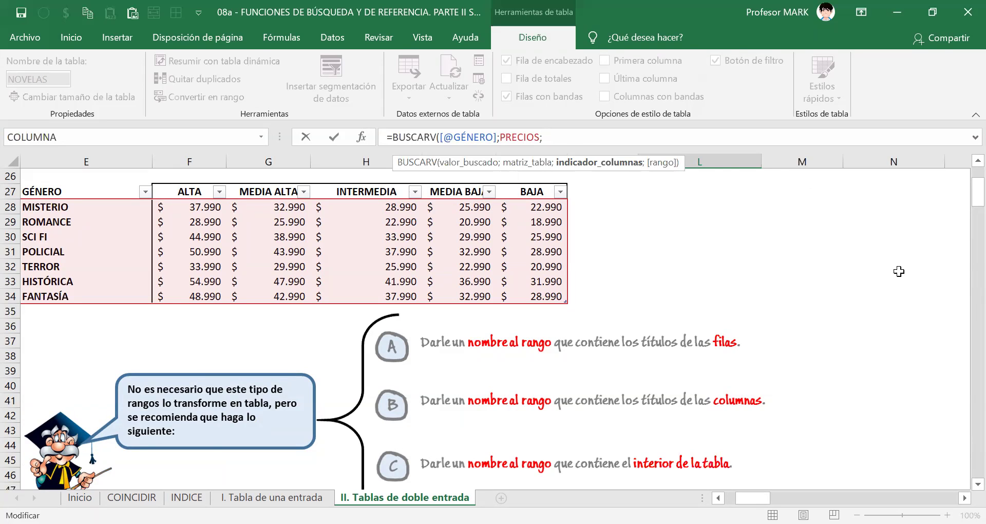
pyautogui.write('COINCIDIR(')
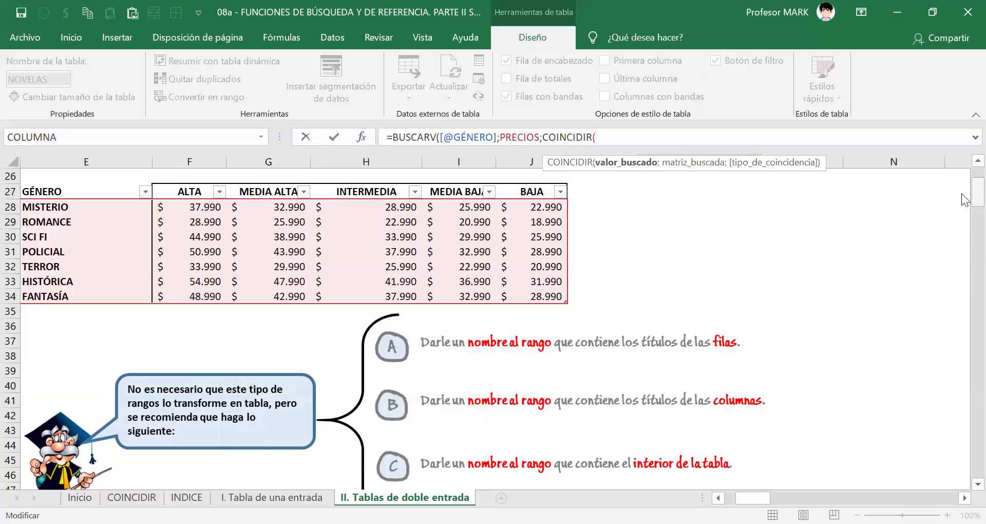
pyautogui.moveTo(961, 193); pyautogui.dragTo(961, 216)
pyautogui.click(519, 413)
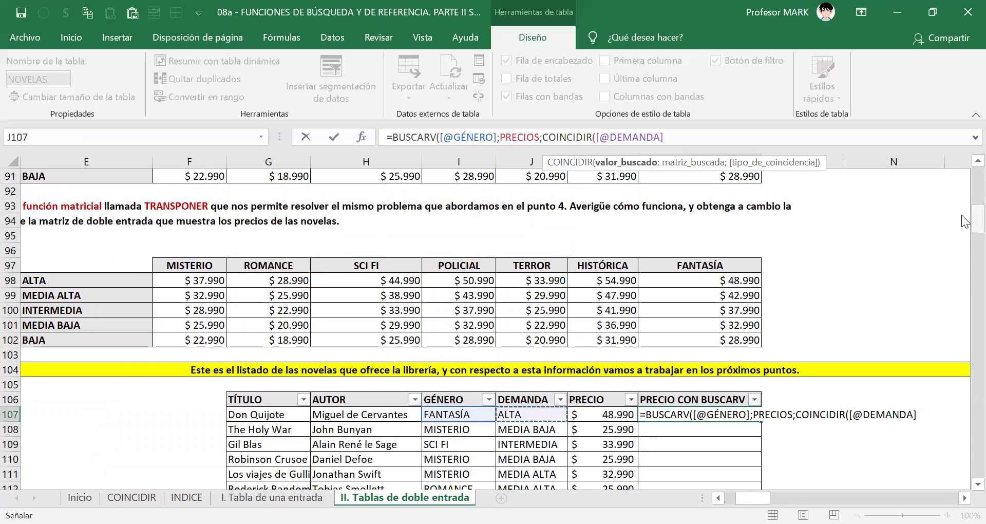
# - Set COINCIDIR's lookup array to the price table's whole header row, from GÉNERO to BAJA, as PRECIOS[#Encabezados]
pyautogui.moveTo(977, 217); pyautogui.dragTo(976, 180)
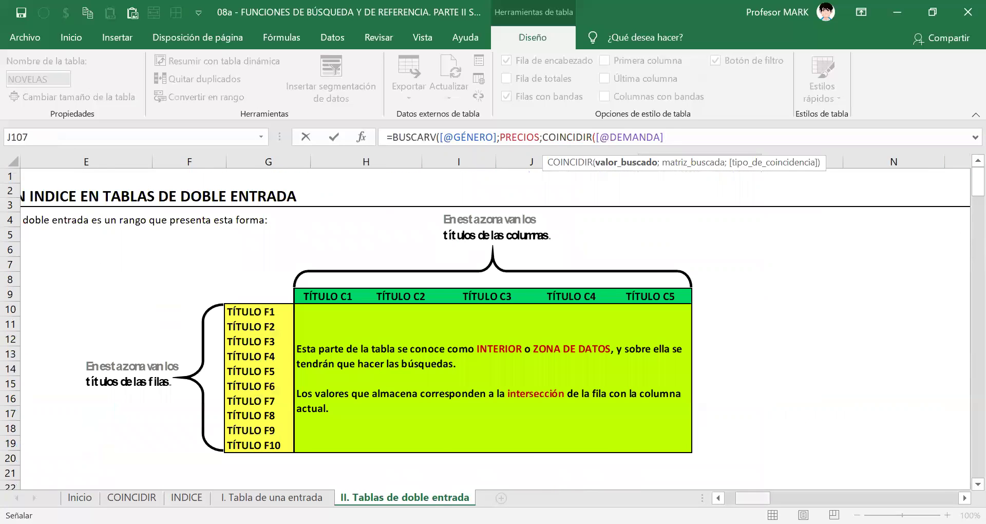
pyautogui.moveTo(752, 497); pyautogui.dragTo(737, 497)
pyautogui.scroll(-6, 676, 396)
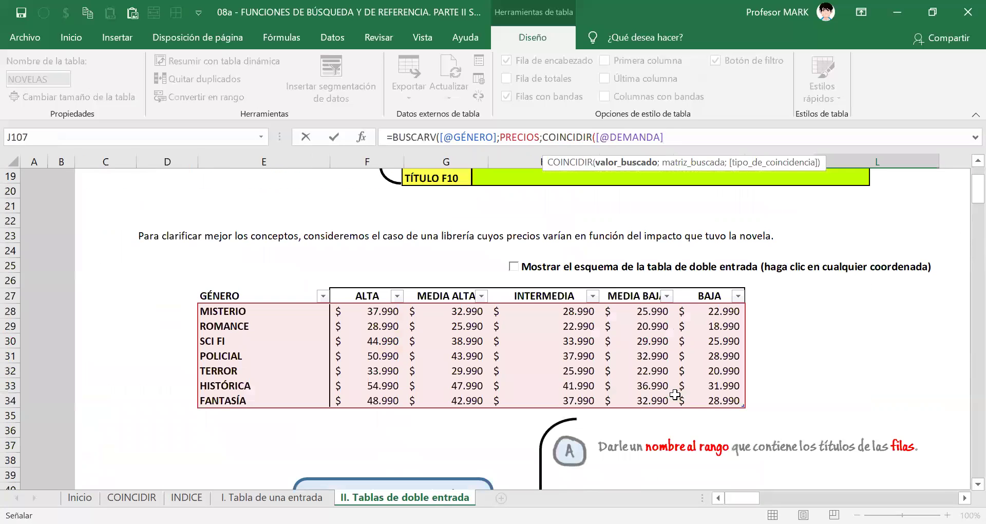
pyautogui.click(688, 138)
pyautogui.write(';')
pyautogui.click(236, 297)
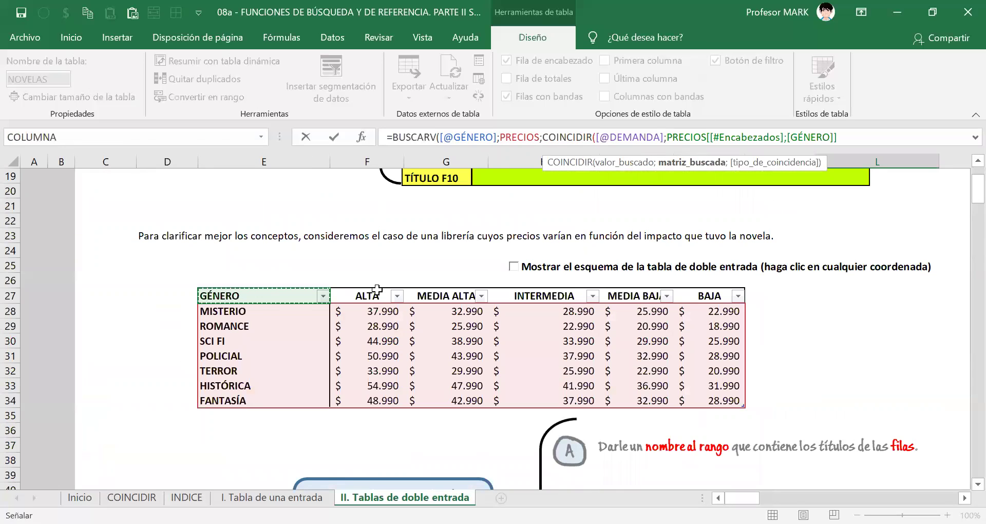
pyautogui.moveTo(377, 289); pyautogui.dragTo(695, 292)
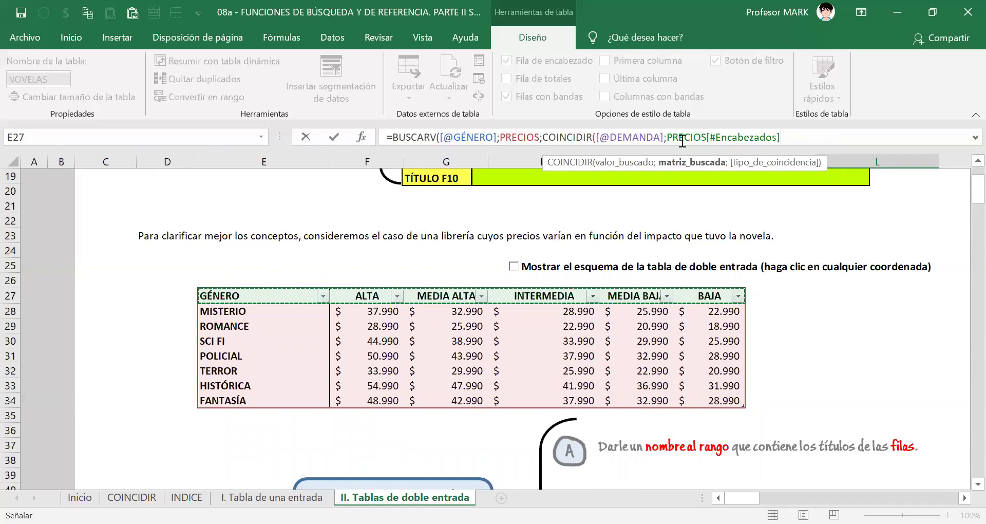
pyautogui.moveTo(711, 135); pyautogui.dragTo(776, 136)
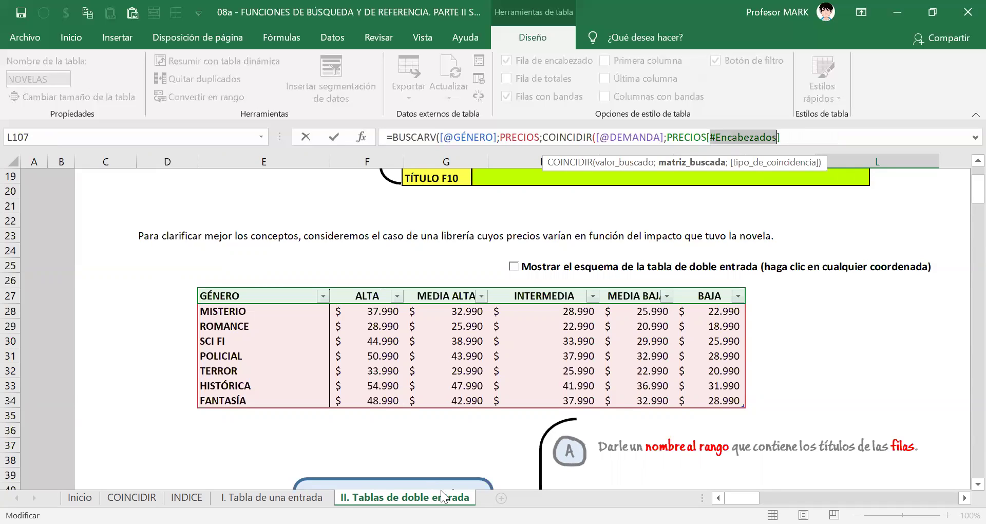
# - Complete the nested COINCIDIR with match type 0 for an exact match
pyautogui.press('End')
pyautogui.write(';0)')
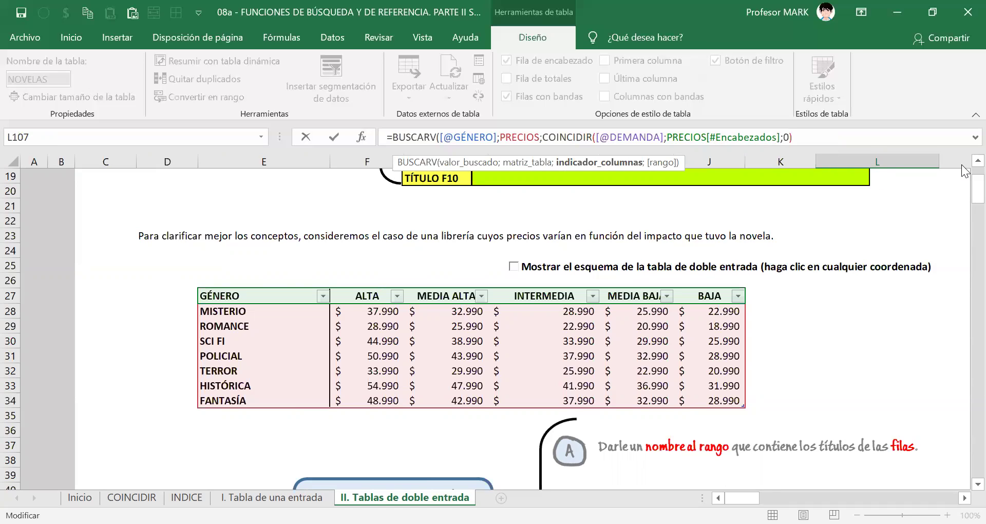
# - Try a fixed 2 as the BUSCARV column indicator, and restore the nested COINCIDIR
pyautogui.click(613, 163)
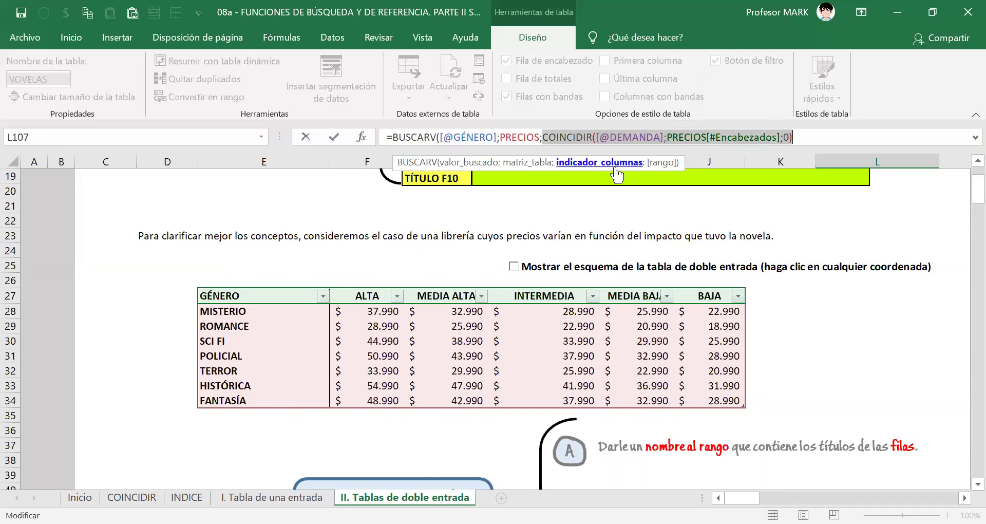
pyautogui.write('2')
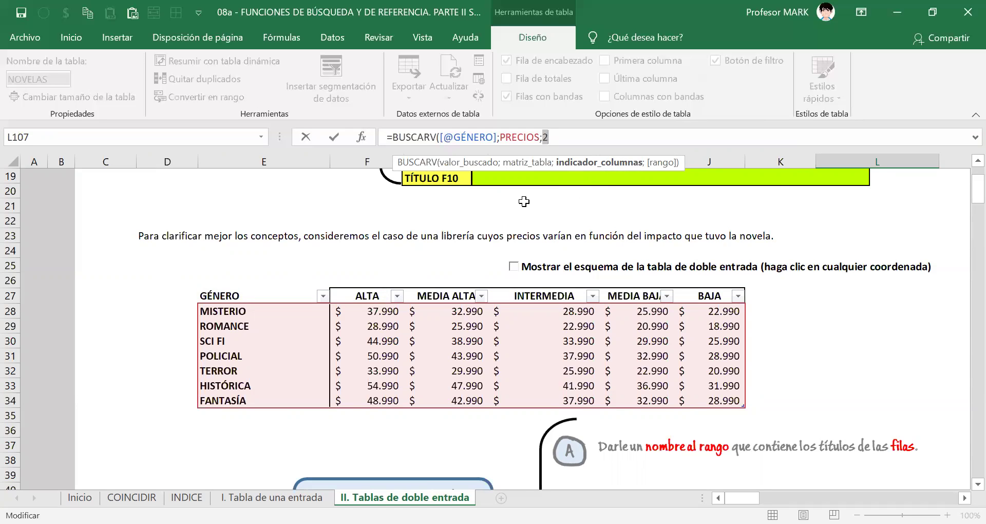
pyautogui.hotkey('ctrl', 'z')
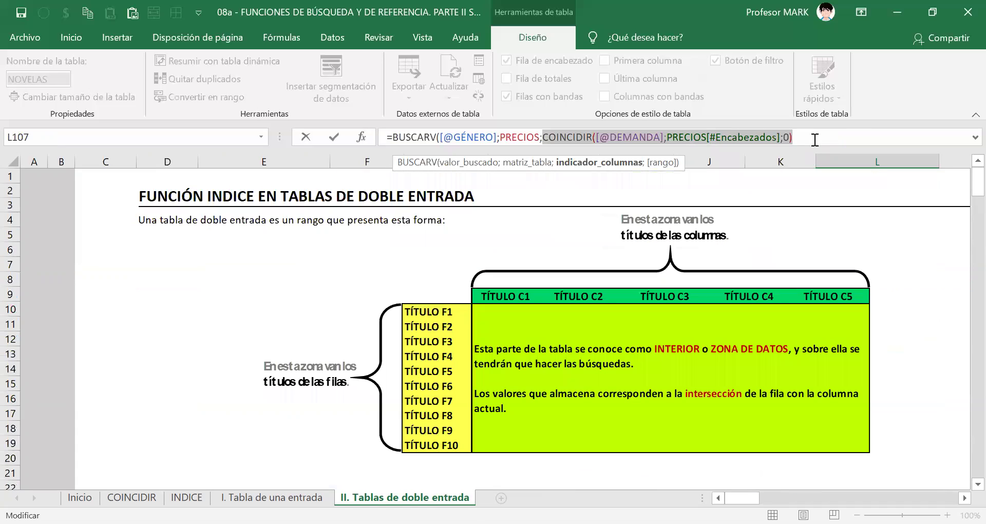
# - Set BUSCARV's range argument to FALSO for an exact match and enter the formula in the PRECIO CON BUSCARV column
pyautogui.click(814, 138)
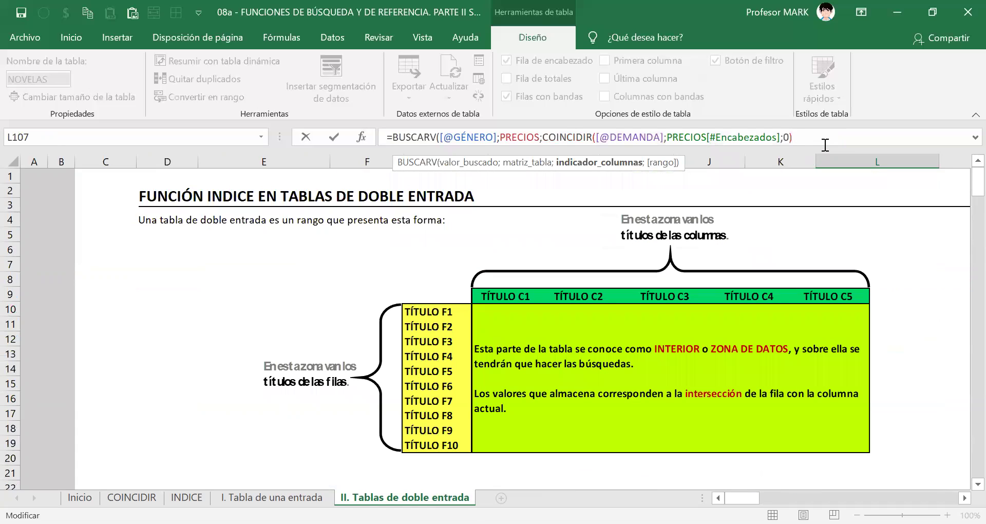
pyautogui.write(';')
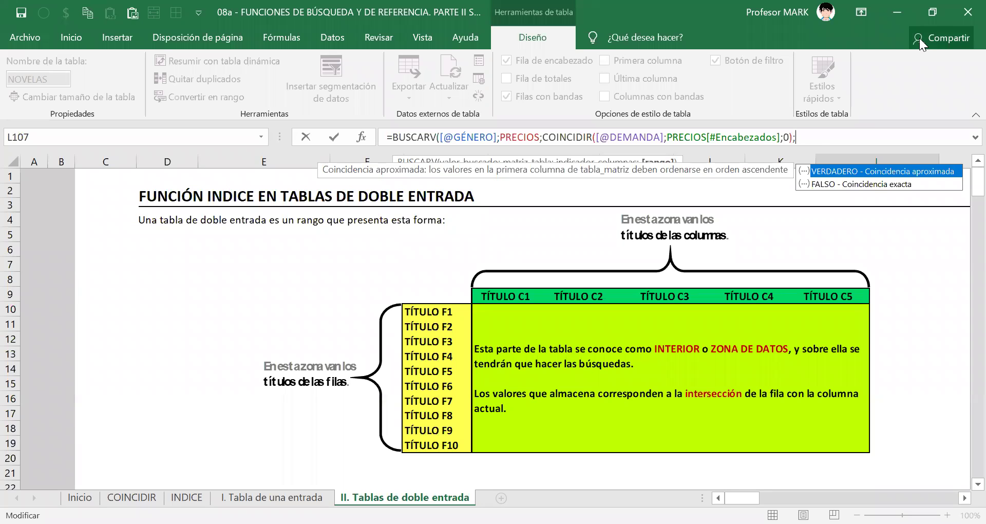
pyautogui.write('FALSO)')
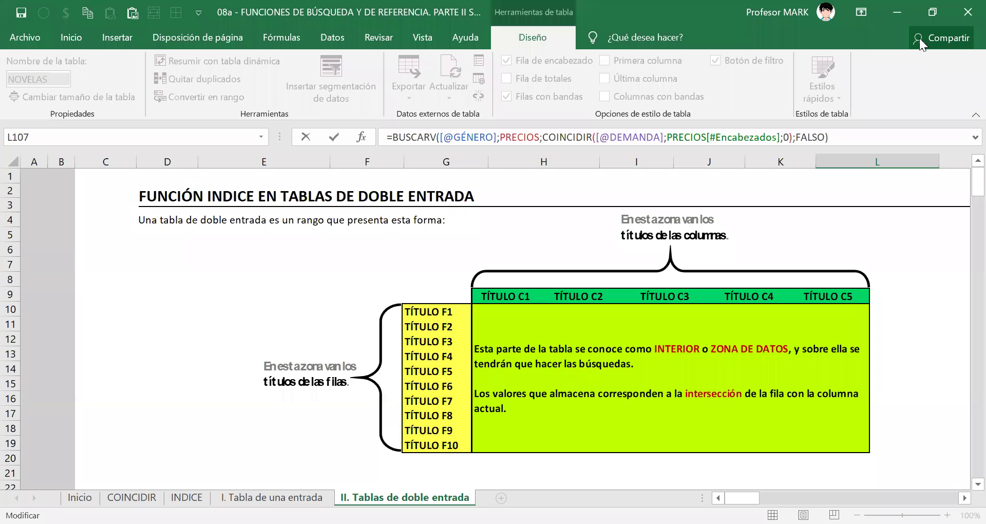
pyautogui.press('Return')
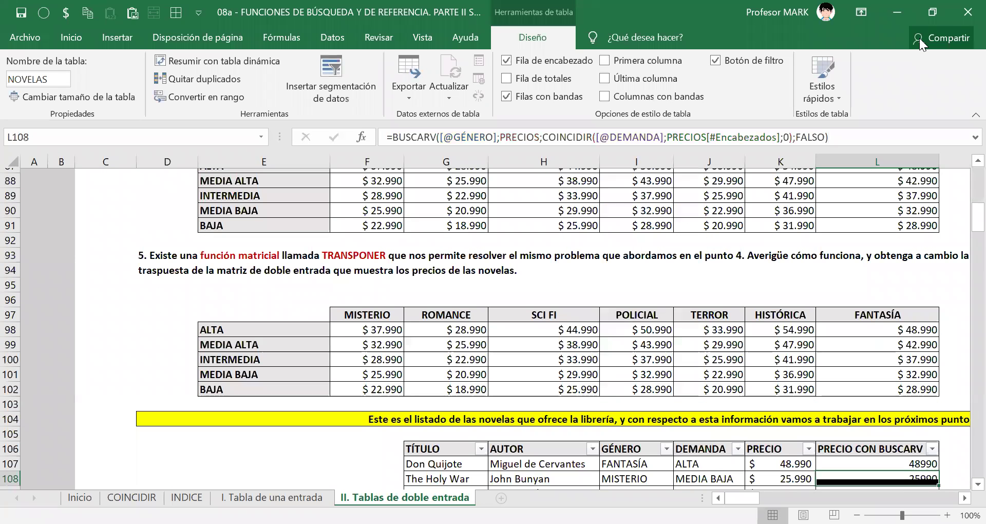
# - Format the PRECIO CON BUSCARV prices as currency and review the formula in Don Quijote's row
pyautogui.scroll(-5, 777, 312)
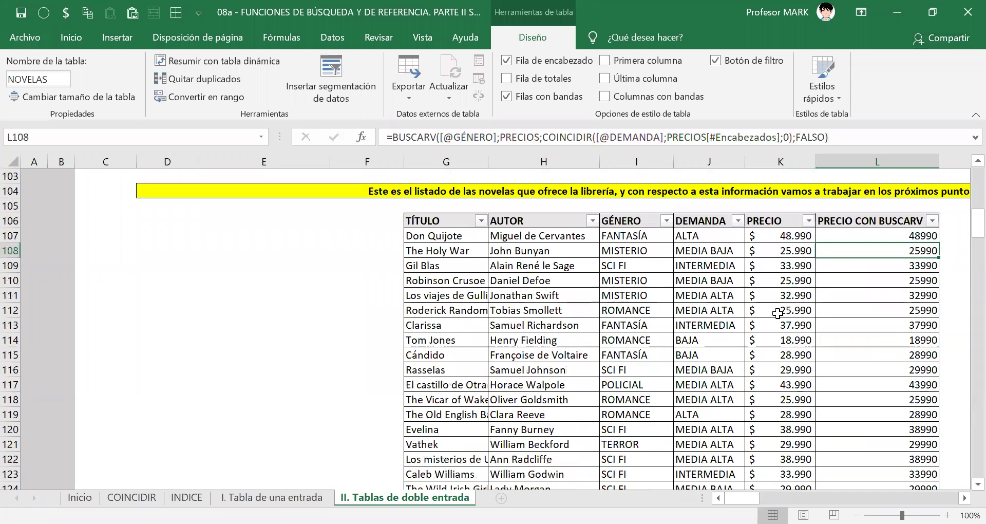
pyautogui.press('Up')
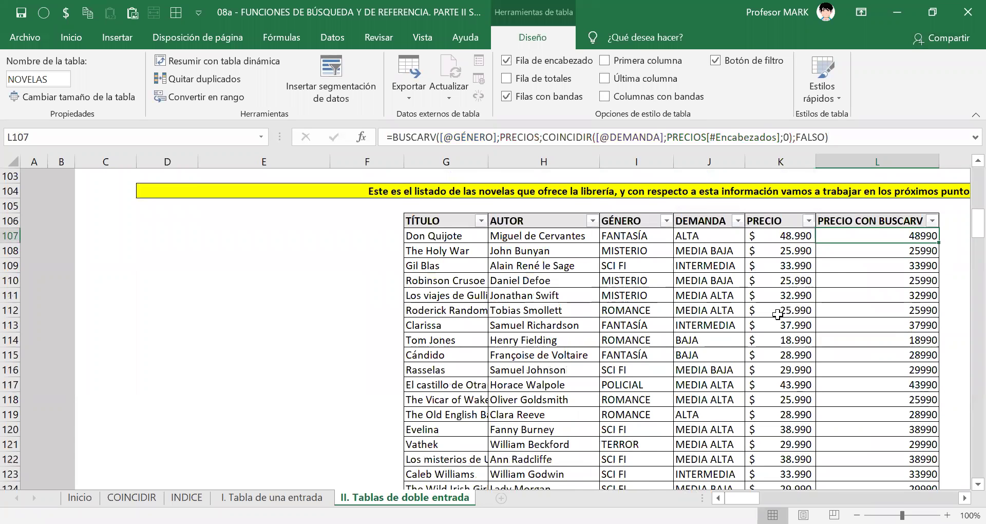
pyautogui.scroll(2, 778, 315)
pyautogui.press('F2')
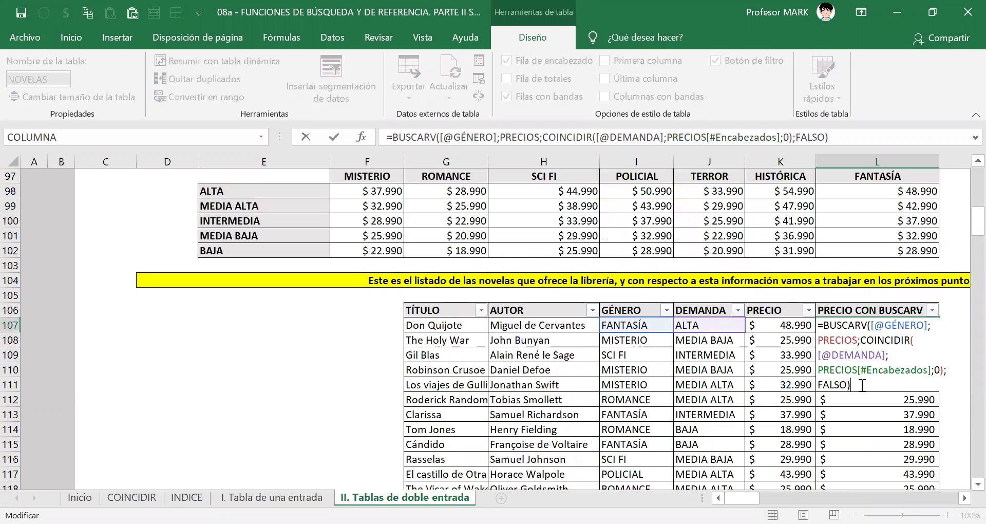
pyautogui.moveTo(861, 385); pyautogui.dragTo(805, 317)
pyautogui.press('Return')
pyautogui.press('Up')
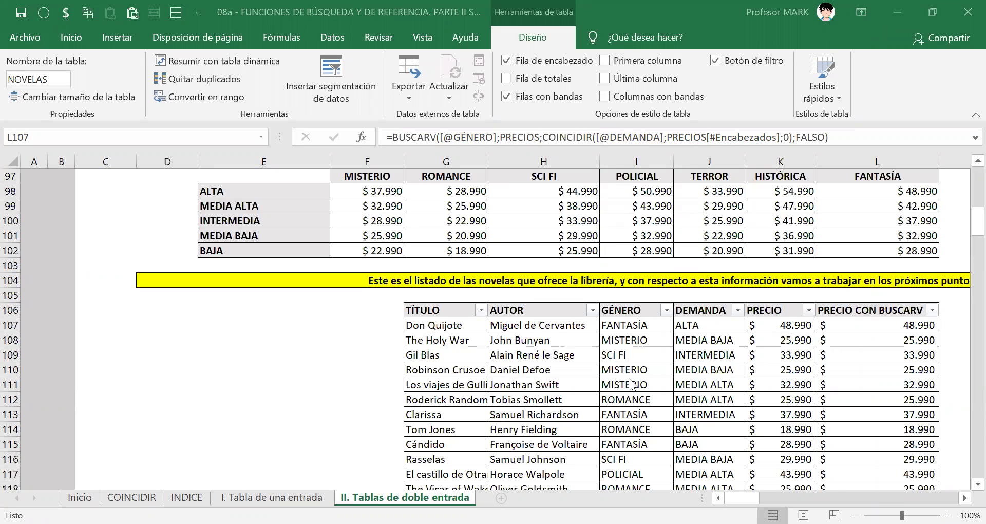
# - Rename the NOVELAS table's PRECIO header as PRECIO CON ÍNDICE and fit the column width to it
pyautogui.click(537, 352)
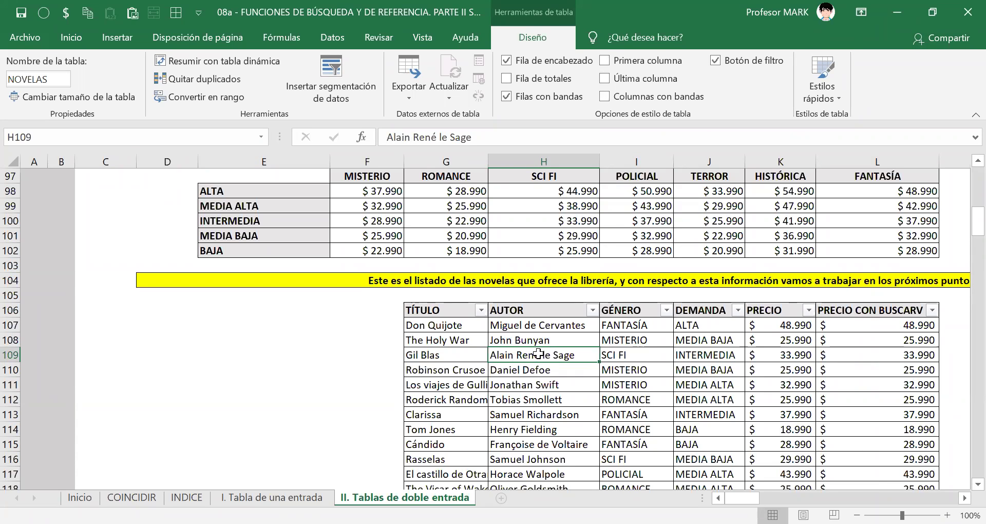
pyautogui.scroll(-3, 765, 370)
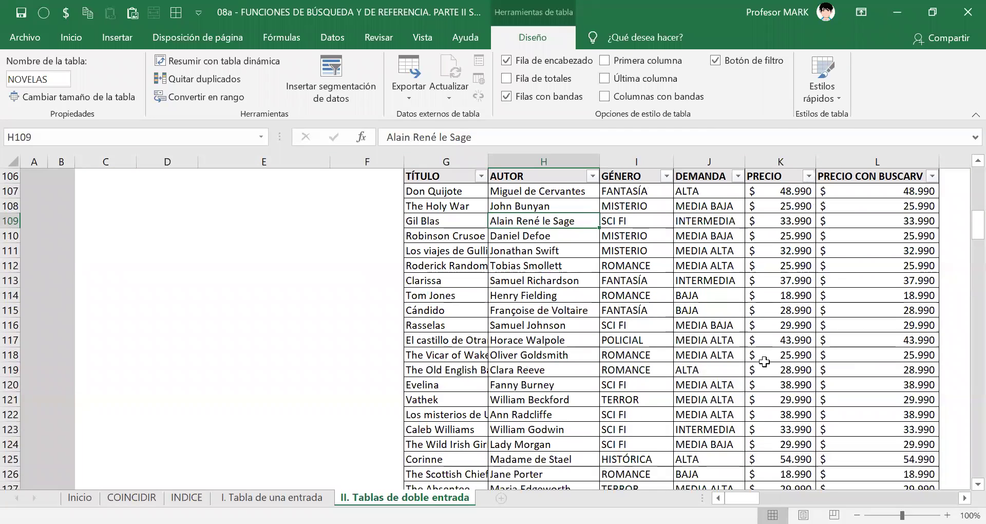
pyautogui.scroll(2, 744, 300)
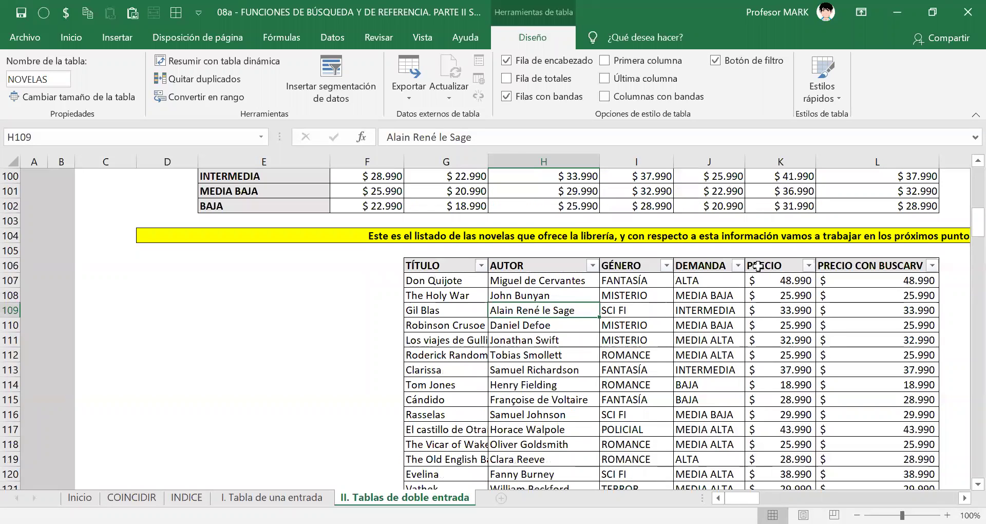
pyautogui.doubleClick(763, 264)
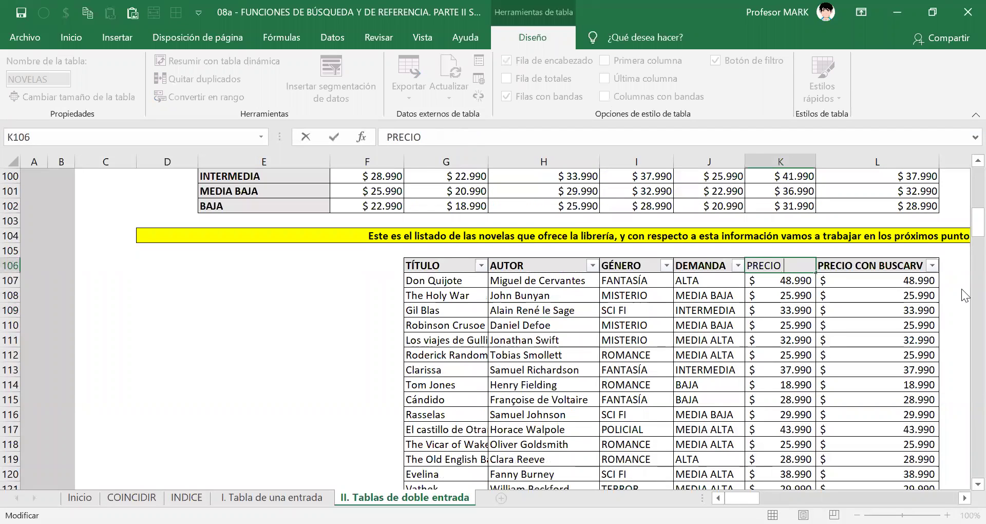
pyautogui.write('CON ÍNDICE')
pyautogui.press('Return')
pyautogui.press('Up')
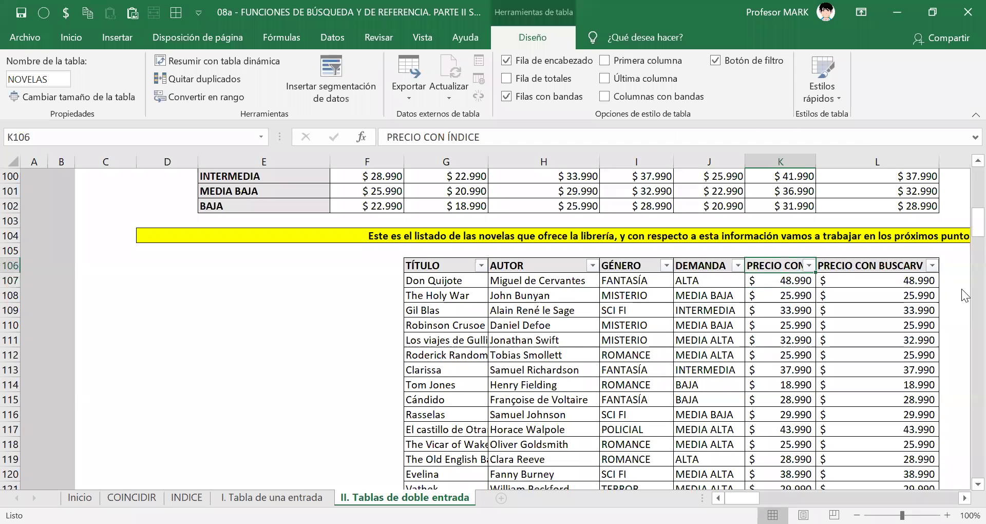
pyautogui.hotkey('alt', '2')
pyautogui.hotkey('ctrl', 'g')
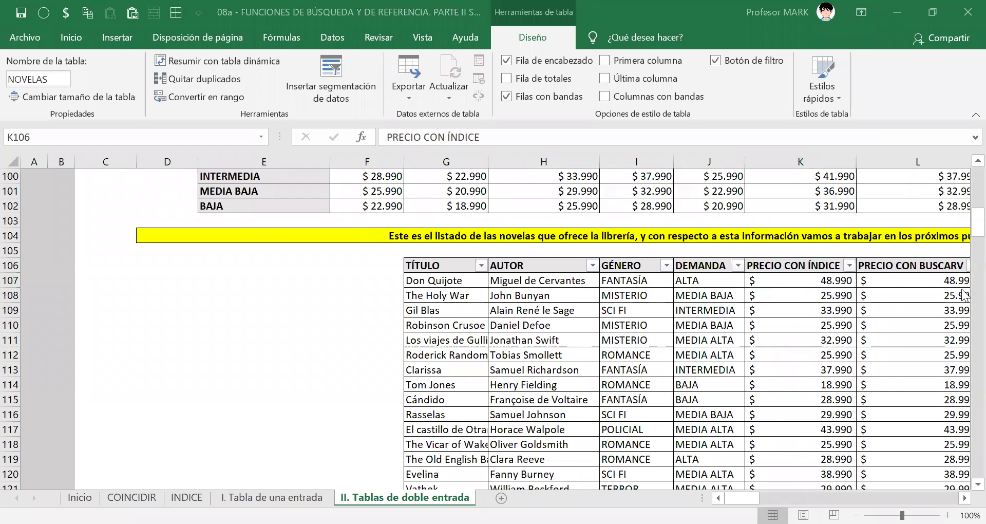
pyautogui.press('Right')
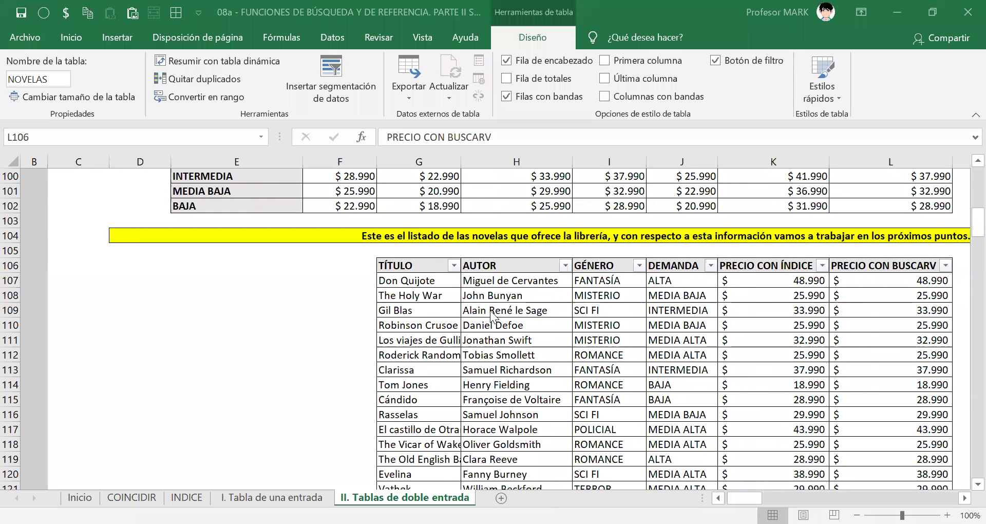
# - Compare the INDICE and BUSCARV prices in the first NOVELAS rows and examine the INDICE formulas
pyautogui.click(380, 295)
pyautogui.click(682, 309)
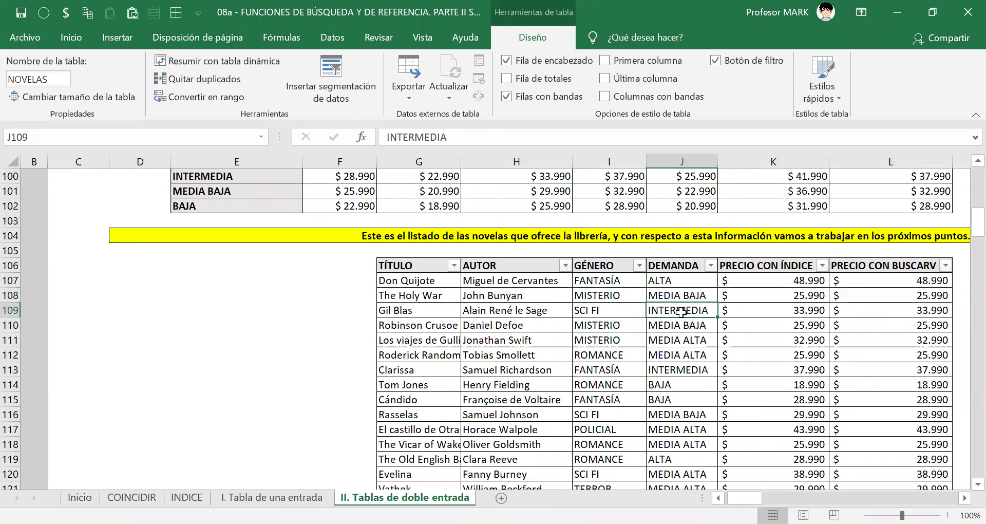
pyautogui.scroll(-2, 680, 311)
pyautogui.scroll(1, 680, 311)
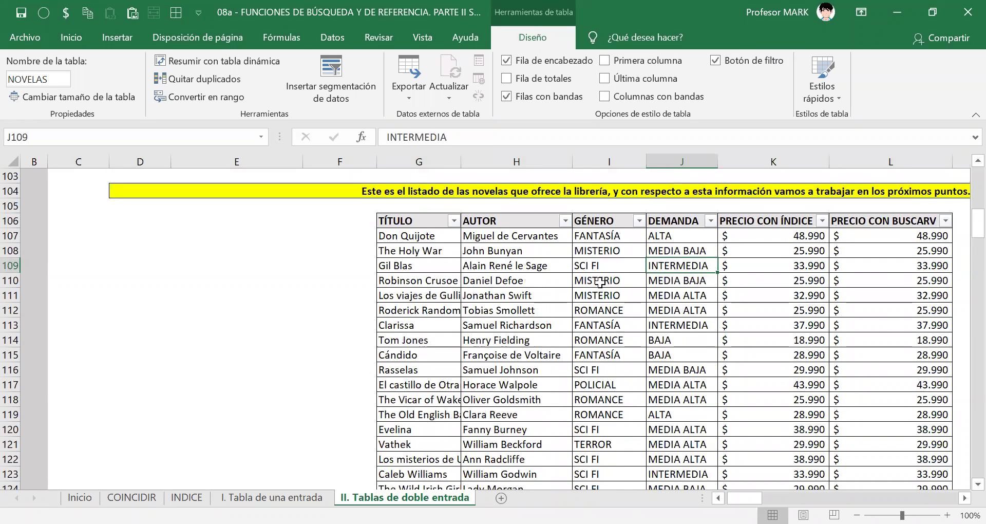
pyautogui.click(767, 235)
pyautogui.press('Down')
pyautogui.press('Down')
pyautogui.press('Down')
pyautogui.press('Down')
pyautogui.press('Down')
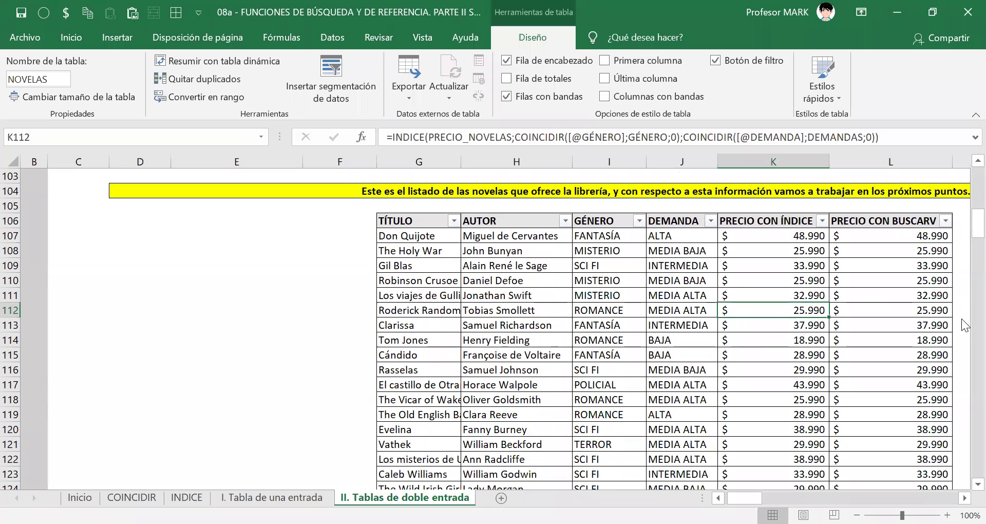
# - Check exercise 7's revenue table at its first ENERO 2011 cell and return to the NOVELAS table
pyautogui.moveTo(963, 228); pyautogui.dragTo(963, 308)
pyautogui.click(343, 277)
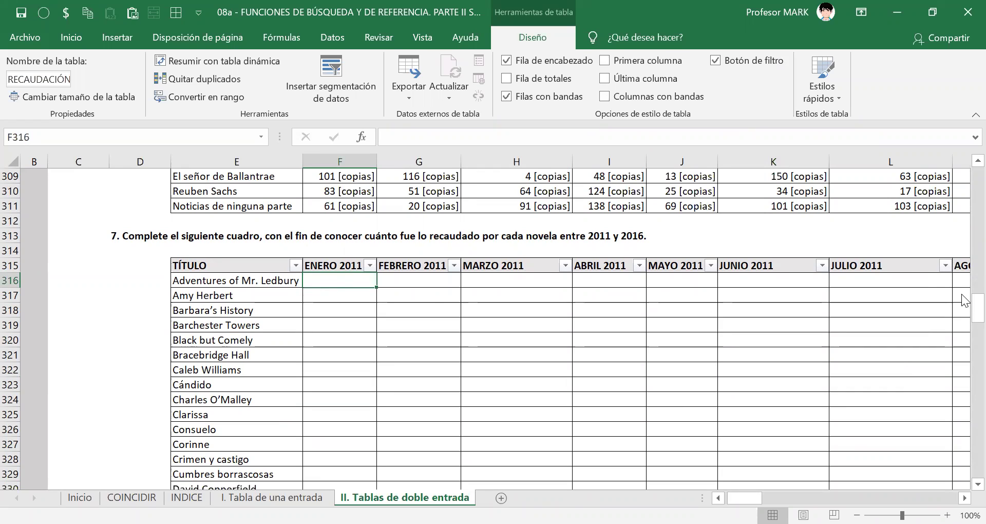
pyautogui.moveTo(962, 318); pyautogui.dragTo(964, 230)
pyautogui.moveTo(744, 498); pyautogui.dragTo(753, 497)
pyautogui.scroll(-1, 652, 407)
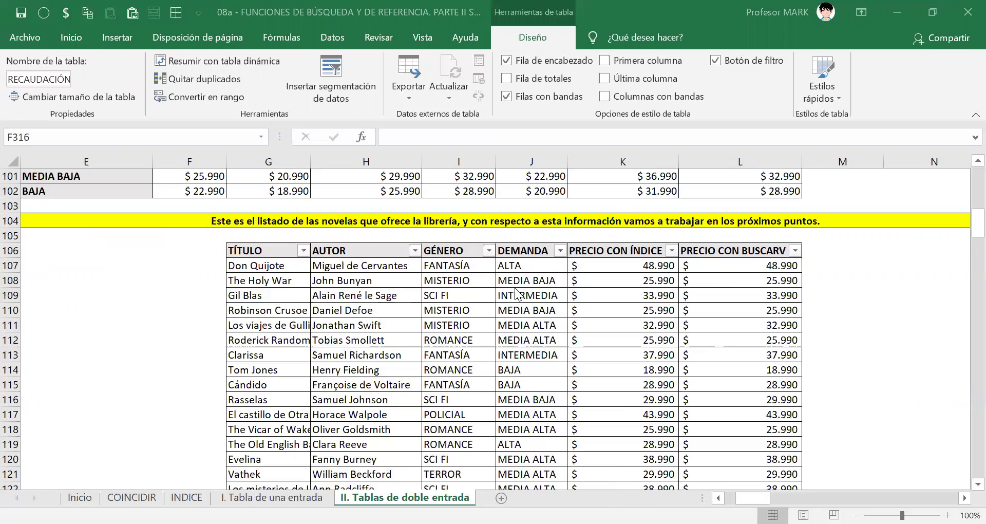
# - Examine the NOVELAS table's two price columns, its full data area and the TÍTULO column as a lookup source
pyautogui.click(487, 310)
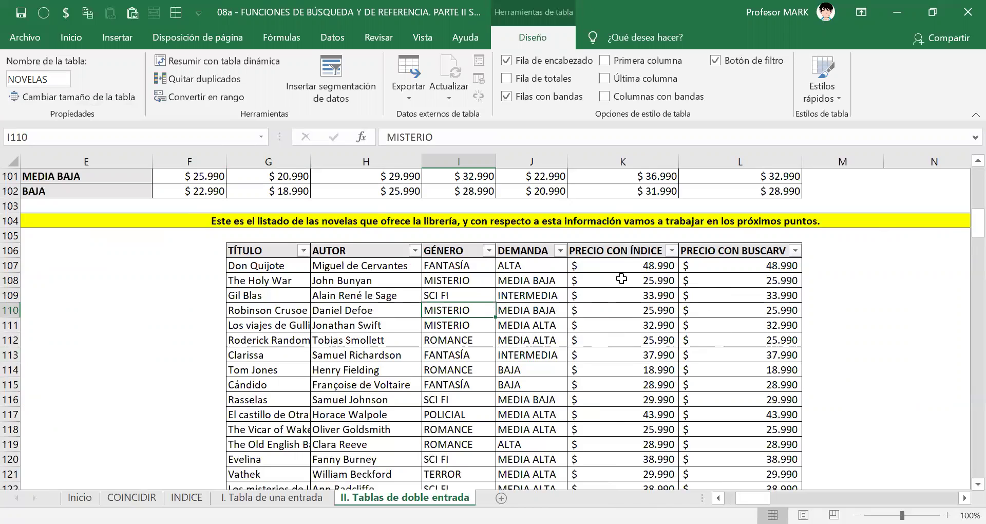
pyautogui.moveTo(621, 265); pyautogui.dragTo(634, 417)
pyautogui.moveTo(718, 278); pyautogui.dragTo(734, 425)
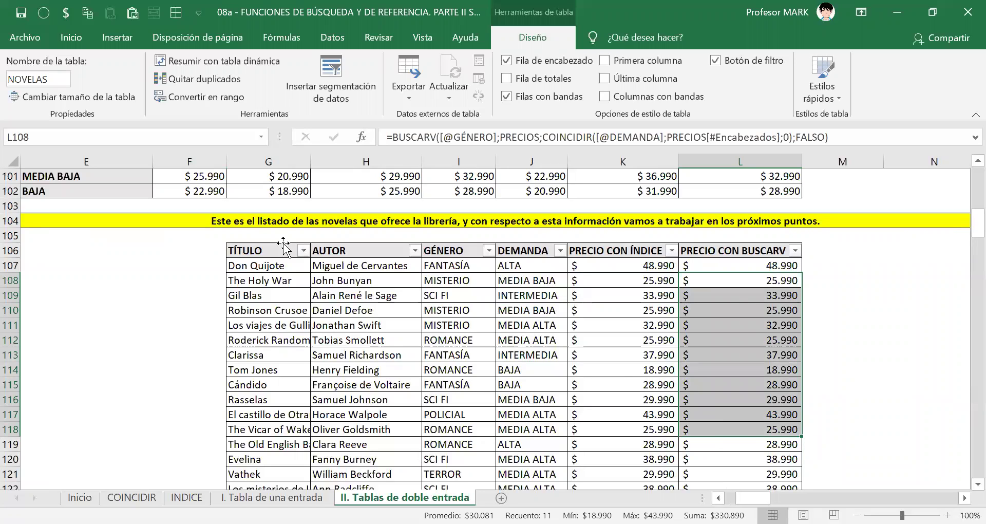
pyautogui.moveTo(255, 264); pyautogui.dragTo(739, 429)
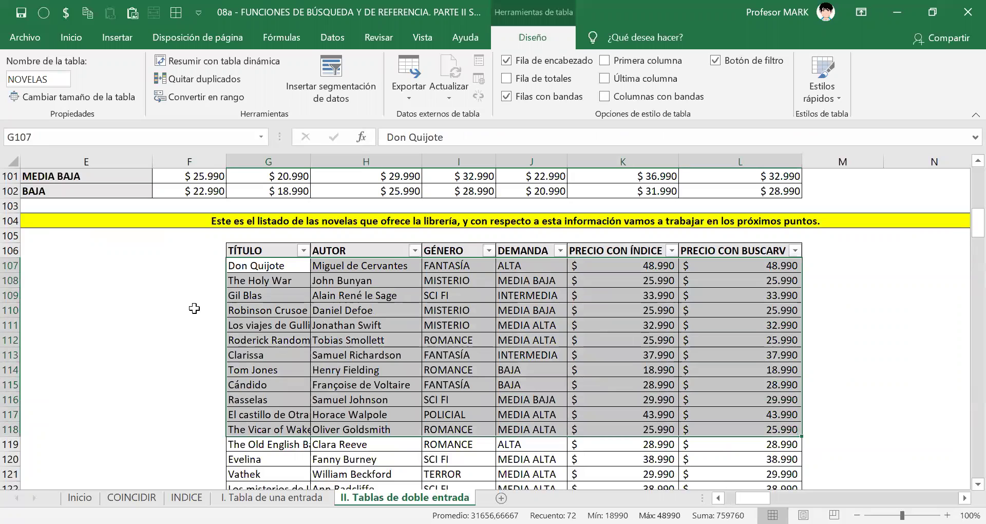
pyautogui.click(279, 278)
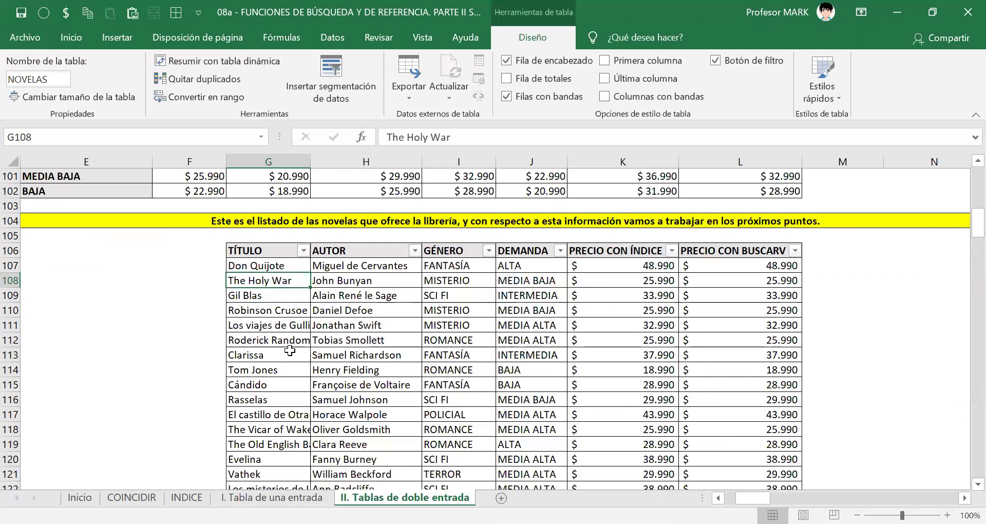
pyautogui.scroll(-1, 290, 350)
pyautogui.moveTo(270, 222); pyautogui.dragTo(258, 437)
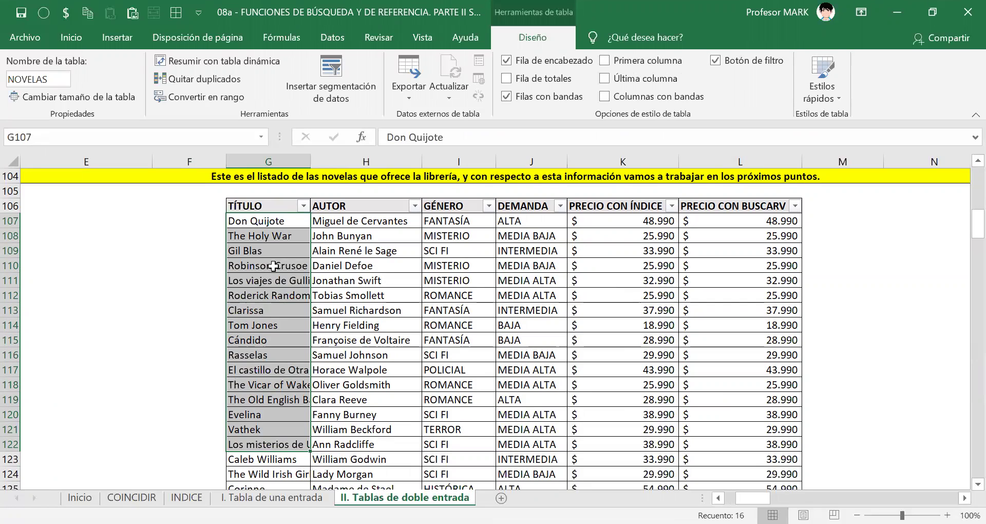
pyautogui.moveTo(255, 222); pyautogui.dragTo(257, 329)
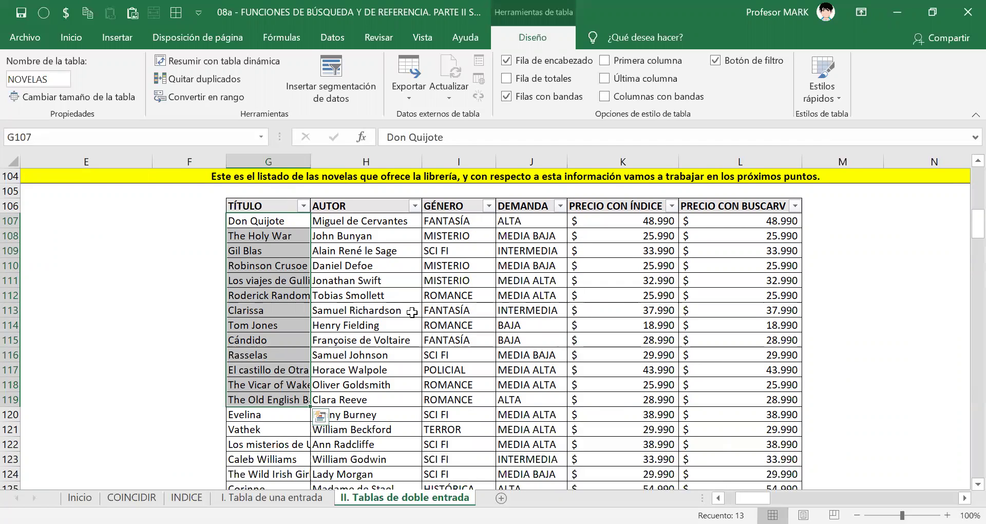
pyautogui.click(411, 311)
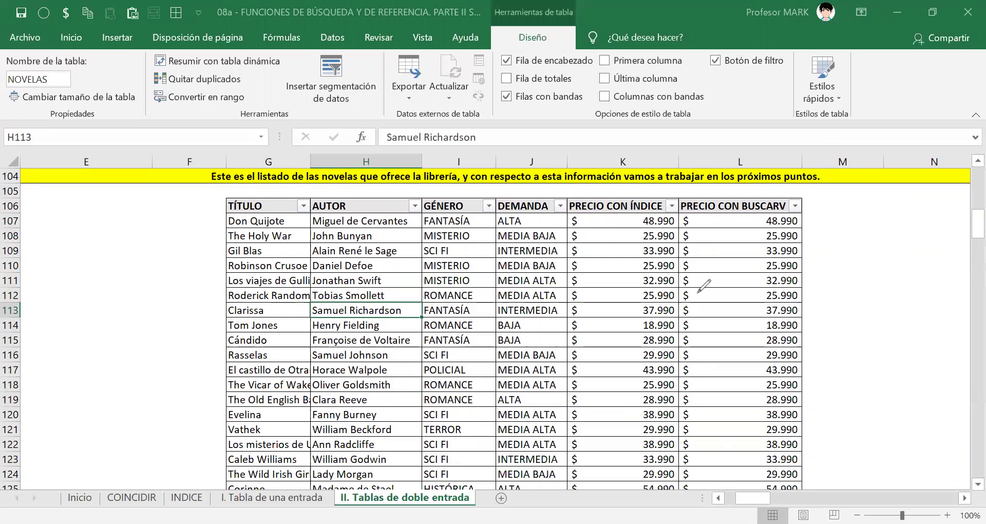
# - Number the NOVELAS table's six columns from 1 to 6 with freehand pen marks, underline them and clear the annotations
pyautogui.moveTo(266, 217)
pyautogui.mouseDown()
pyautogui.moveTo(254, 287)
pyautogui.moveTo(246, 283)
pyautogui.moveTo(263, 280)
pyautogui.mouseUp()
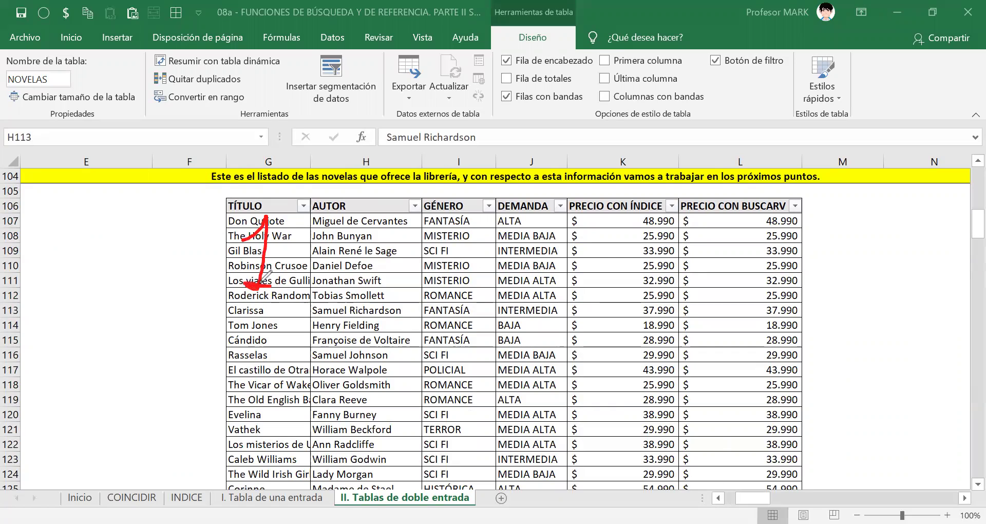
pyautogui.moveTo(329, 237); pyautogui.dragTo(384, 287)
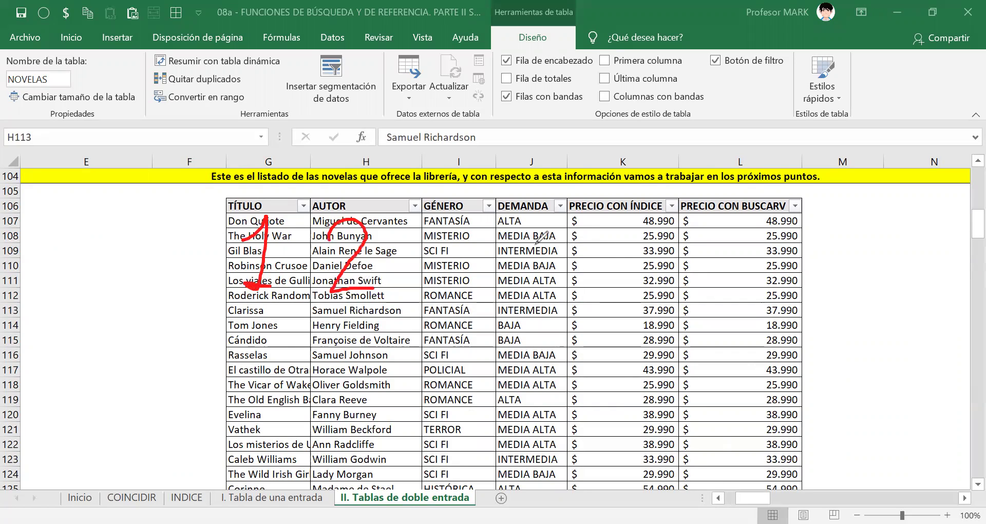
pyautogui.moveTo(433, 226)
pyautogui.mouseDown()
pyautogui.moveTo(475, 311)
pyautogui.moveTo(436, 297)
pyautogui.mouseUp()
pyautogui.moveTo(509, 209)
pyautogui.mouseDown()
pyautogui.moveTo(503, 259)
pyautogui.moveTo(535, 268)
pyautogui.mouseUp()
pyautogui.moveTo(529, 221); pyautogui.dragTo(527, 313)
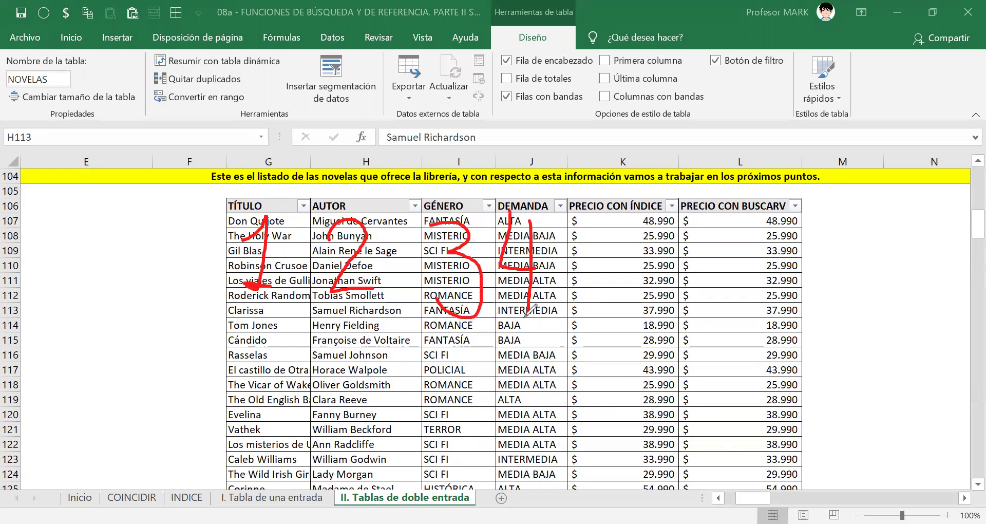
pyautogui.moveTo(623, 220)
pyautogui.mouseDown()
pyautogui.moveTo(605, 223)
pyautogui.moveTo(610, 262)
pyautogui.moveTo(567, 294)
pyautogui.mouseUp()
pyautogui.moveTo(622, 219); pyautogui.dragTo(646, 221)
pyautogui.moveTo(735, 239)
pyautogui.mouseDown()
pyautogui.moveTo(769, 230)
pyautogui.moveTo(778, 320)
pyautogui.mouseUp()
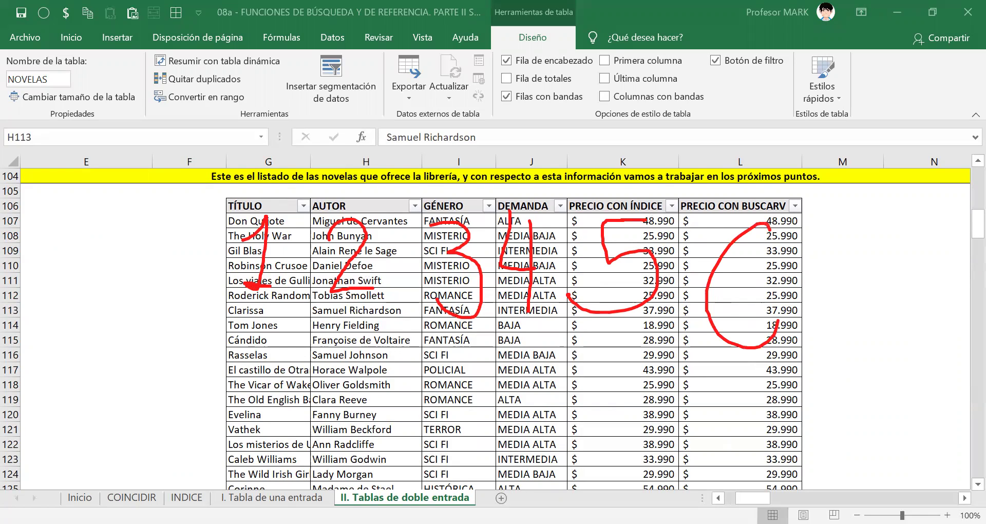
pyautogui.moveTo(783, 322); pyautogui.dragTo(674, 334)
pyautogui.moveTo(254, 344); pyautogui.dragTo(872, 358)
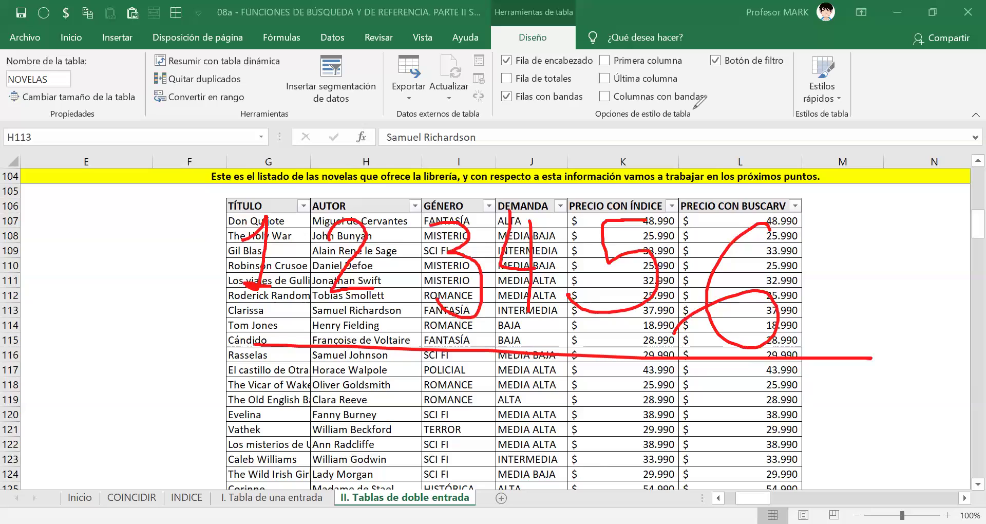
pyautogui.press('e')
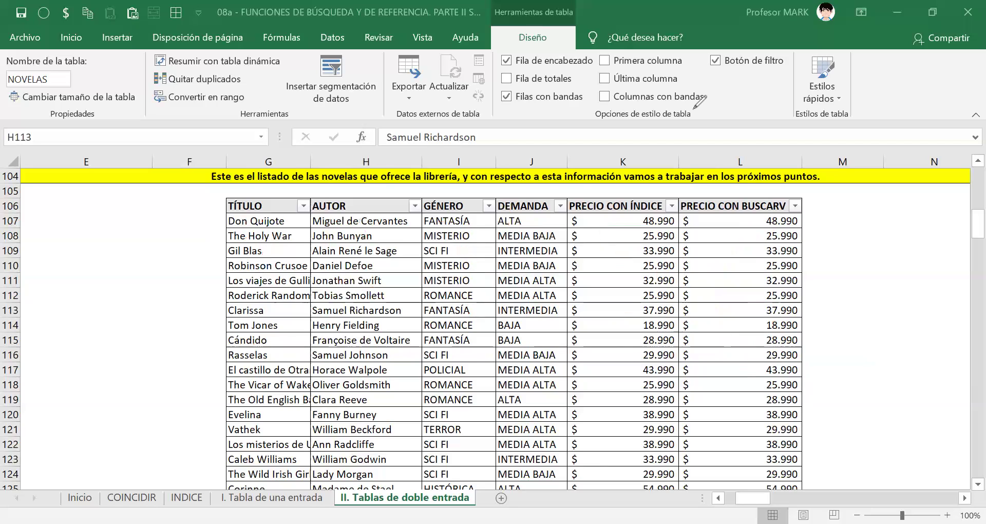
pyautogui.press('Escape')
# - Examine the first rows of the NOVELAS table's AUTOR, PRECIO CON ÍNDICE, PRECIO CON BUSCARV and TÍTULO columns
pyautogui.click(369, 222)
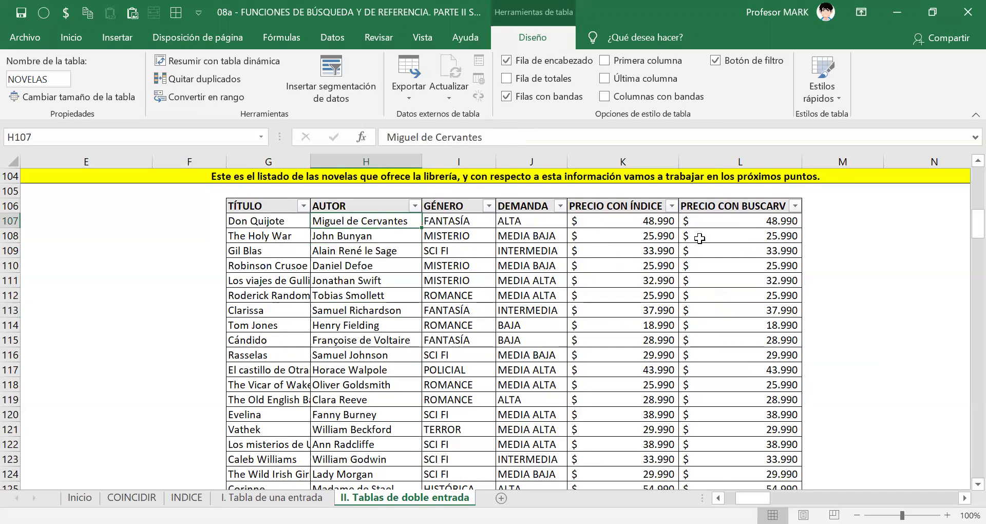
pyautogui.moveTo(646, 219); pyautogui.dragTo(646, 326)
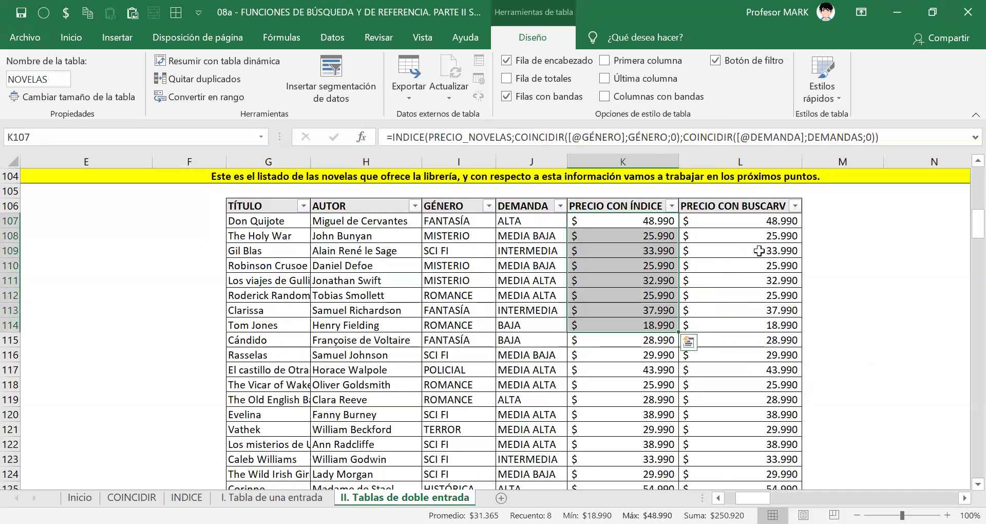
pyautogui.moveTo(739, 251); pyautogui.dragTo(739, 310)
pyautogui.click(279, 225)
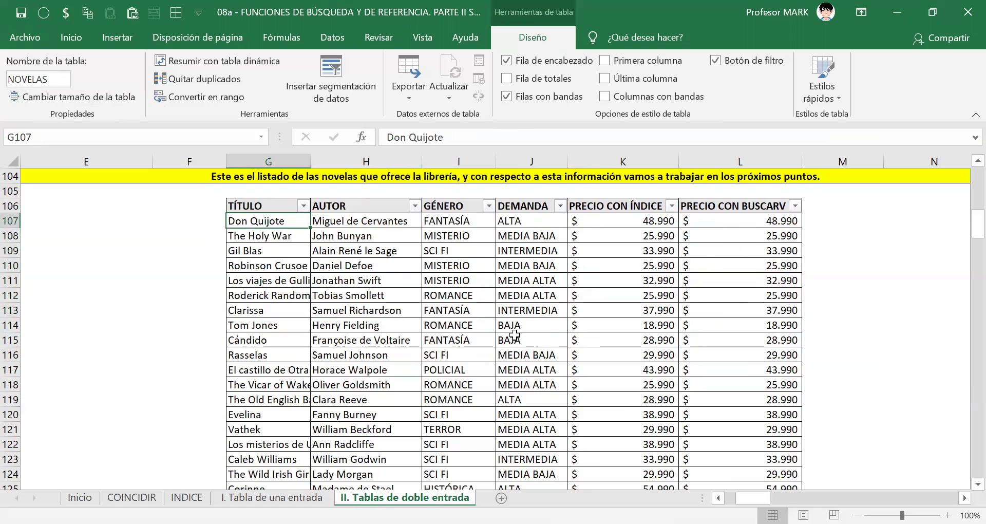
# - Examine the table of copies sold between 2011 and 2016 from its first to its last novel, down to exercise 7
pyautogui.scroll(-20, 429, 317)
pyautogui.scroll(-9, 429, 316)
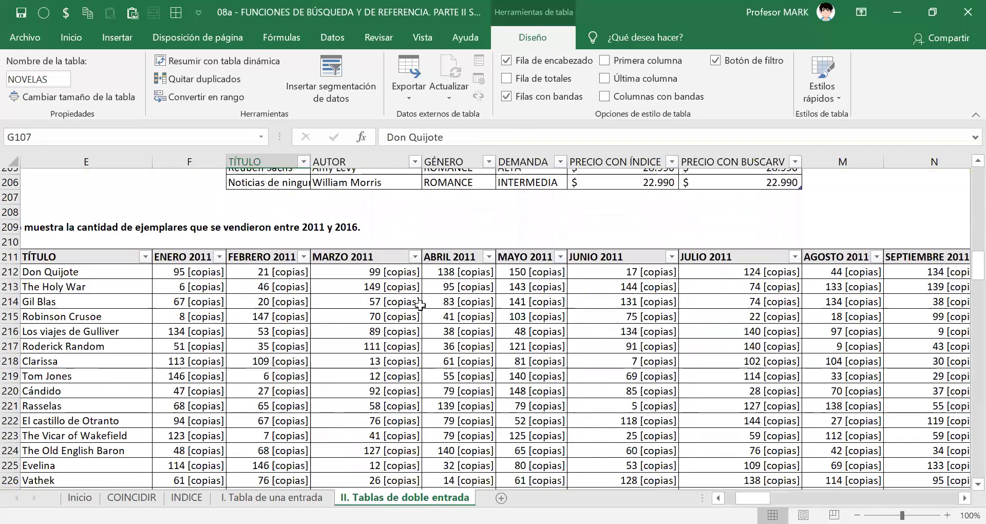
pyautogui.click(420, 309)
pyautogui.press('Down')
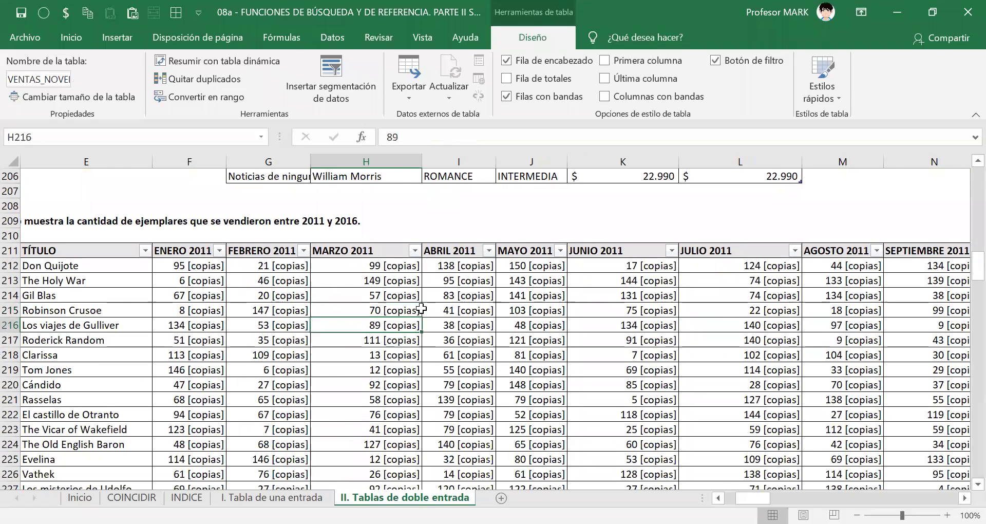
pyautogui.hotkey('ctrl', 'Down')
pyautogui.scroll(-3, 448, 339)
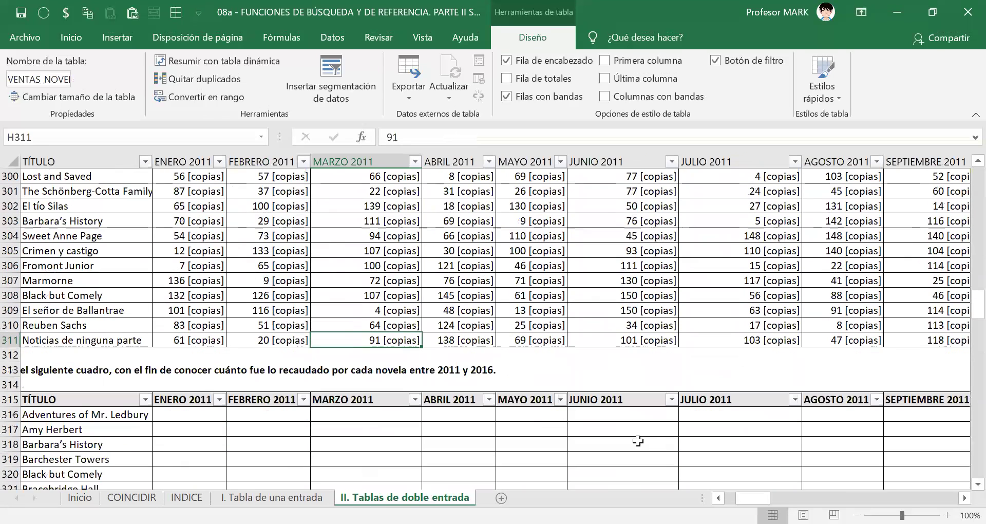
pyautogui.hscroll(-2, 493, 412)
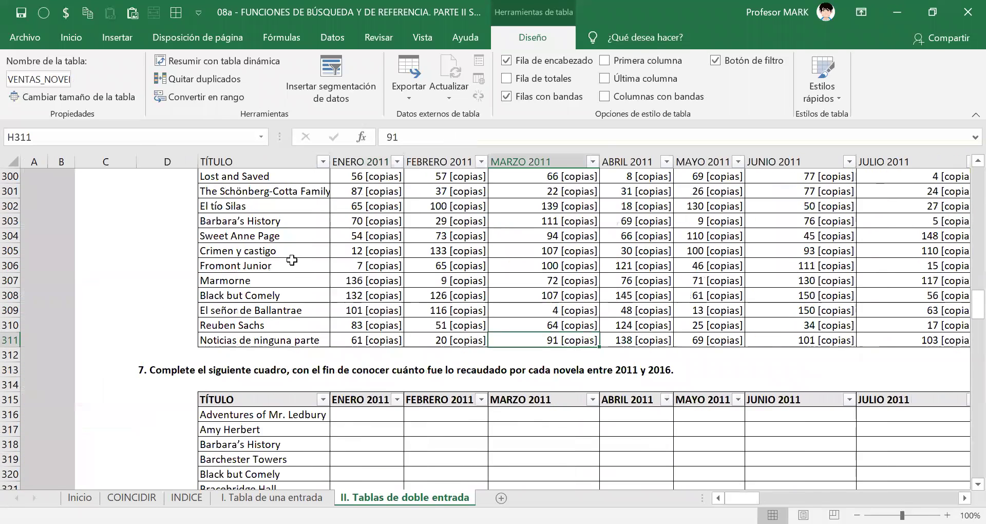
pyautogui.click(377, 334)
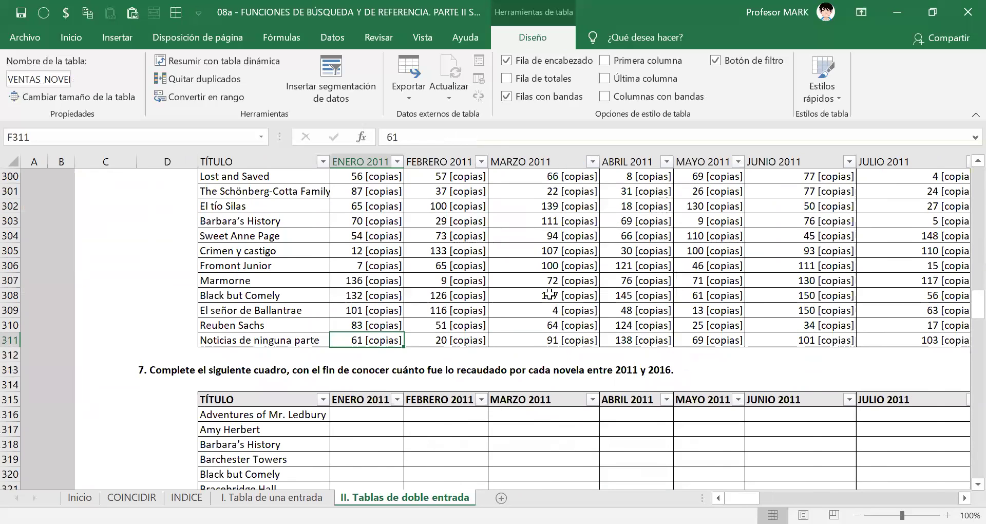
pyautogui.hotkey('ctrl', 'Up')
pyautogui.press('Down')
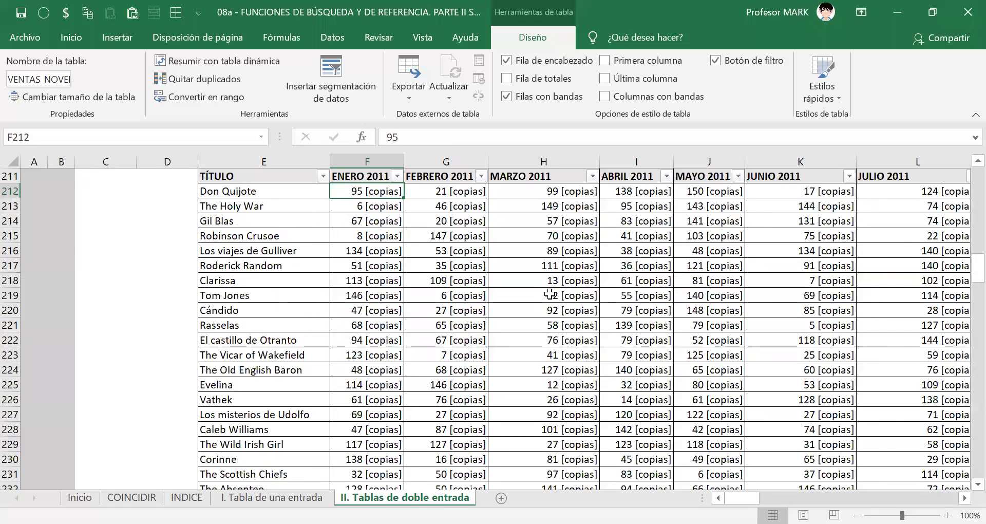
pyautogui.hotkey('ctrl', 'Down')
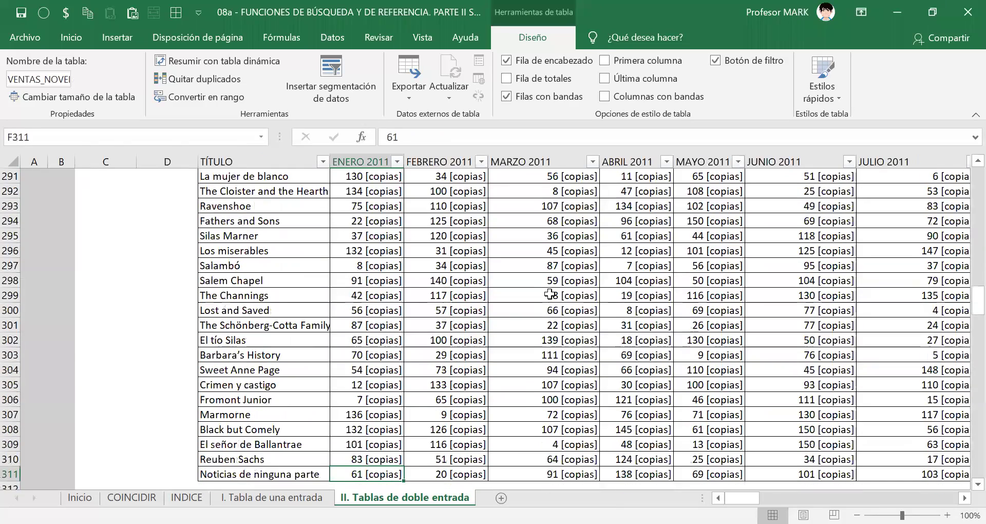
pyautogui.scroll(-6, 494, 340)
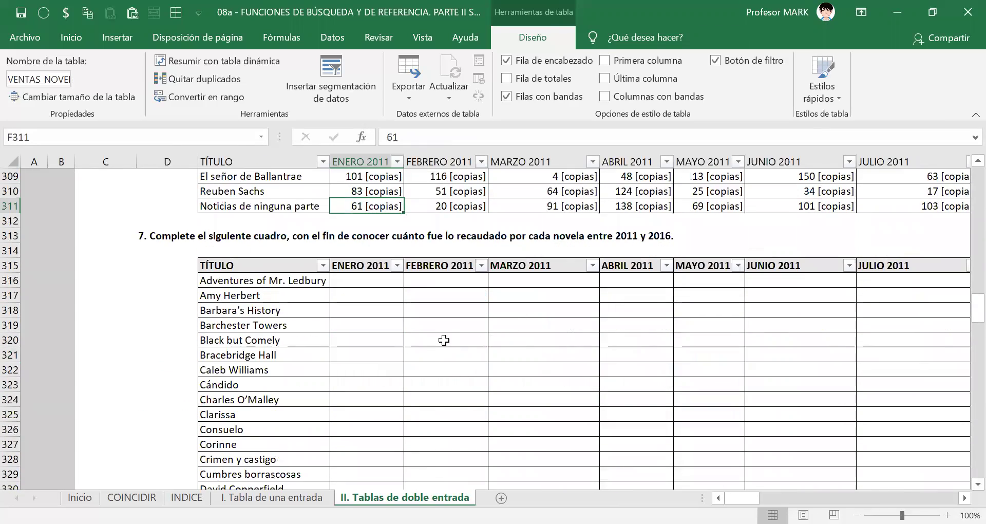
# - Start an INDICE formula in the RECAUDACIÓN table's first ENERO 2011 cell (F316) with NOVELAS as the matrix
pyautogui.click(361, 280)
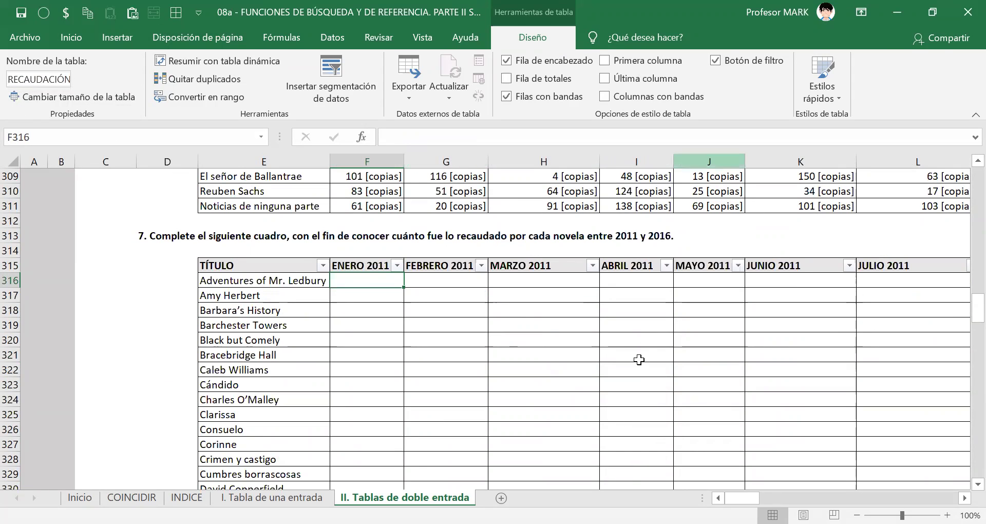
pyautogui.scroll(-1, 639, 359)
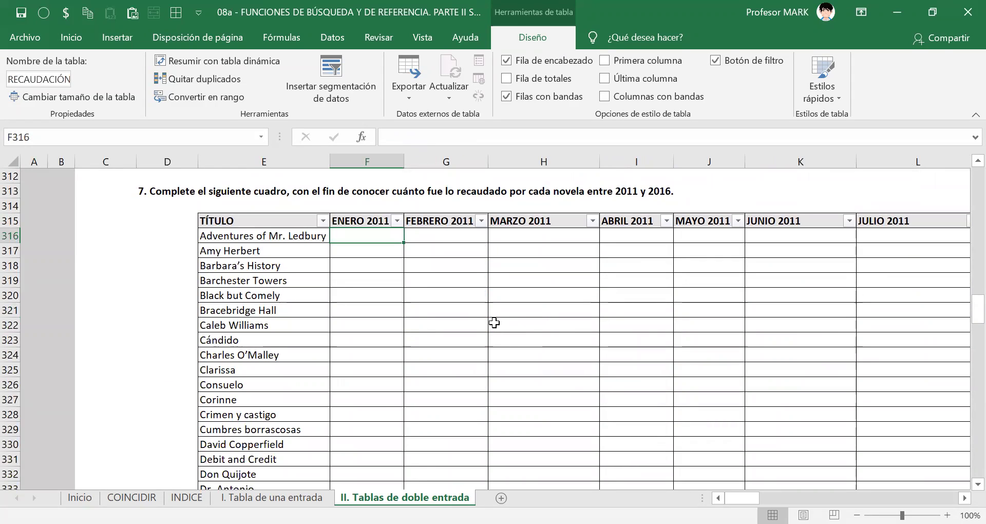
pyautogui.write('=')
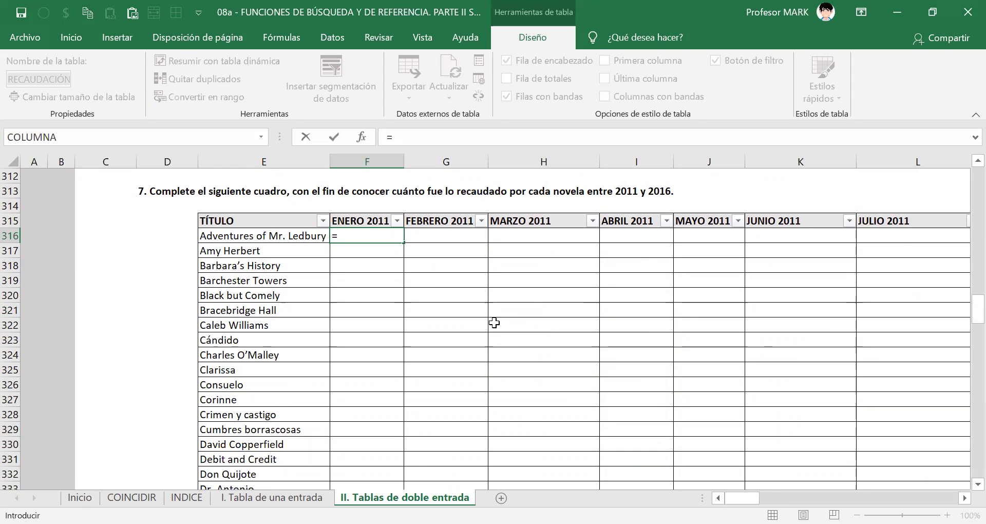
pyautogui.write('IND')
pyautogui.press('Tab')
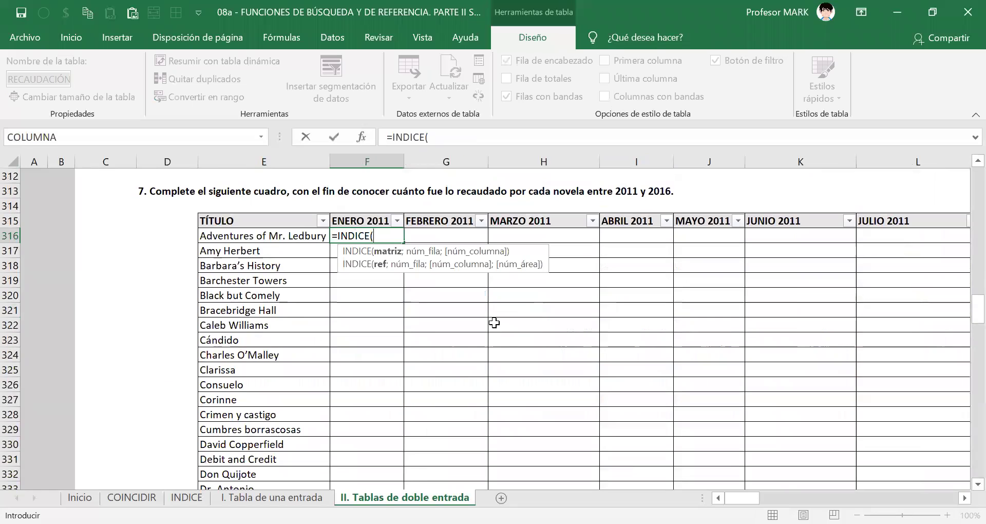
pyautogui.write('novel')
pyautogui.press('Tab')
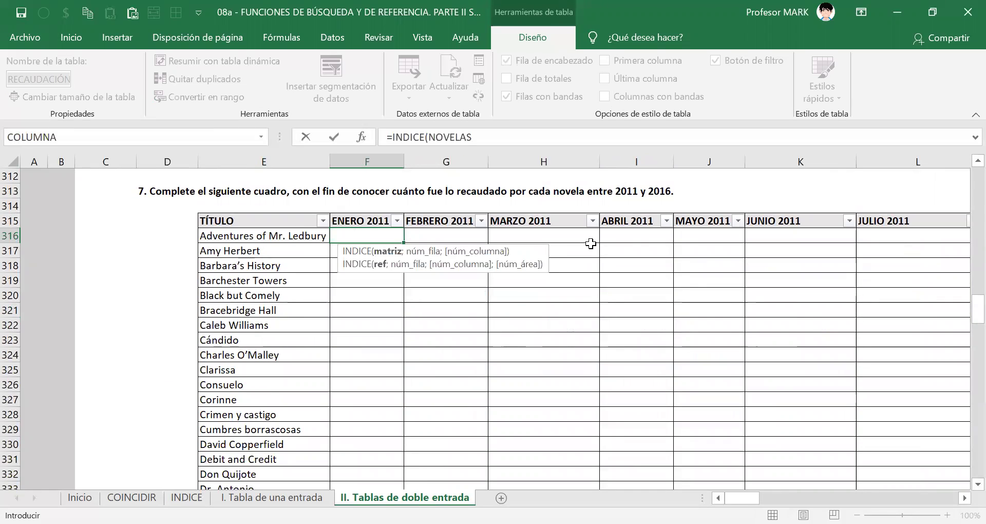
pyautogui.scroll(20, 579, 290)
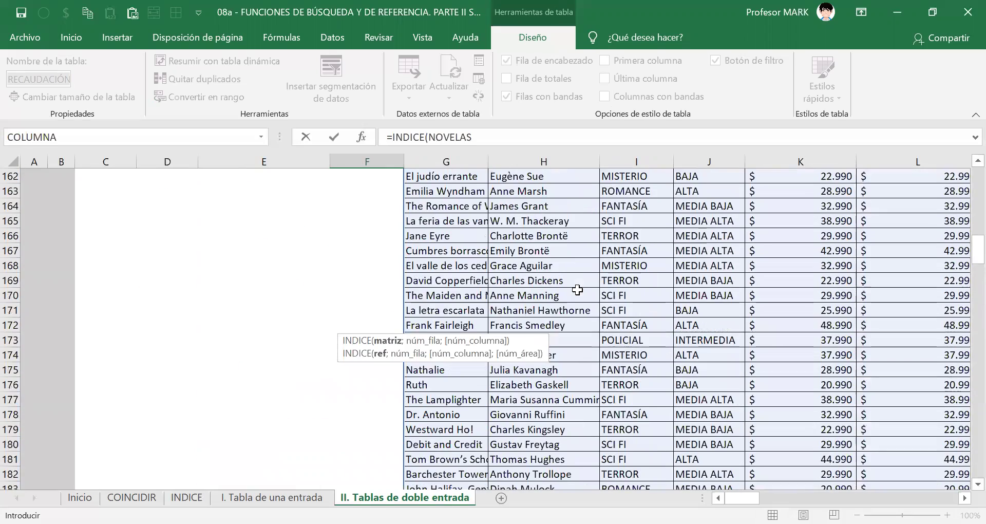
pyautogui.scroll(16, 578, 290)
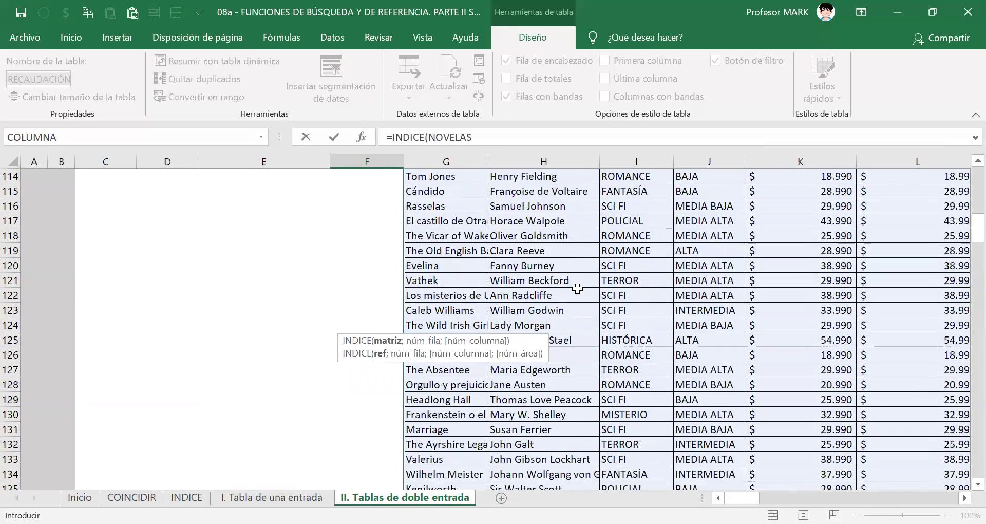
pyautogui.scroll(6, 577, 289)
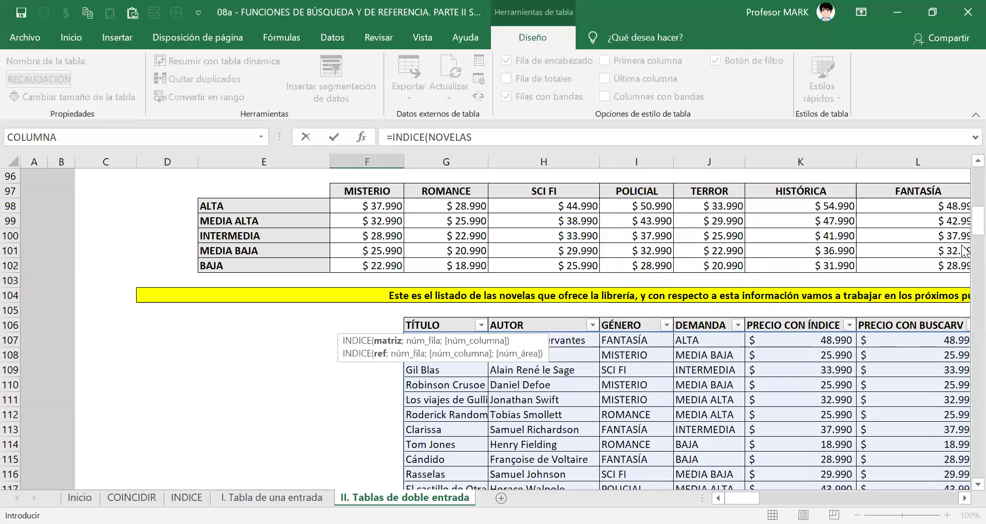
pyautogui.click(548, 141)
pyautogui.write(';')
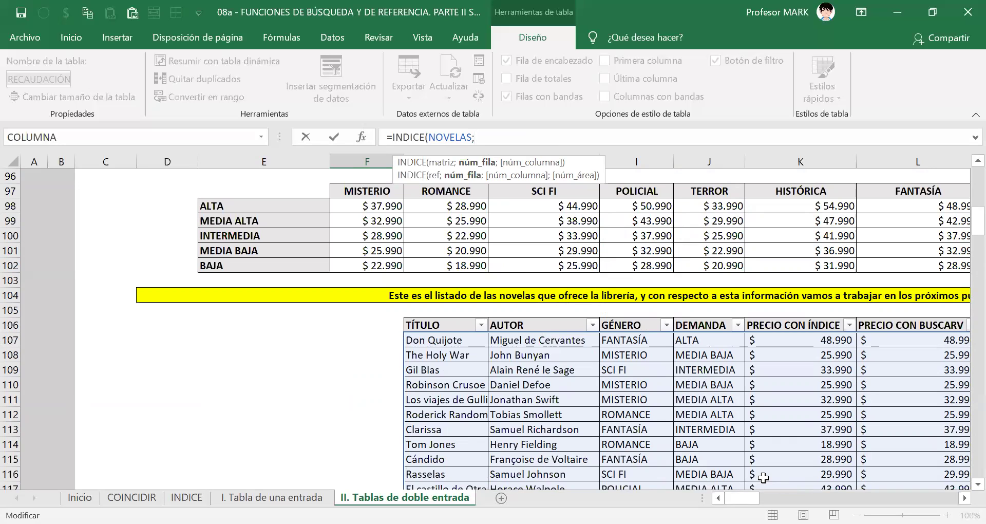
pyautogui.write('COINCIDIR(')
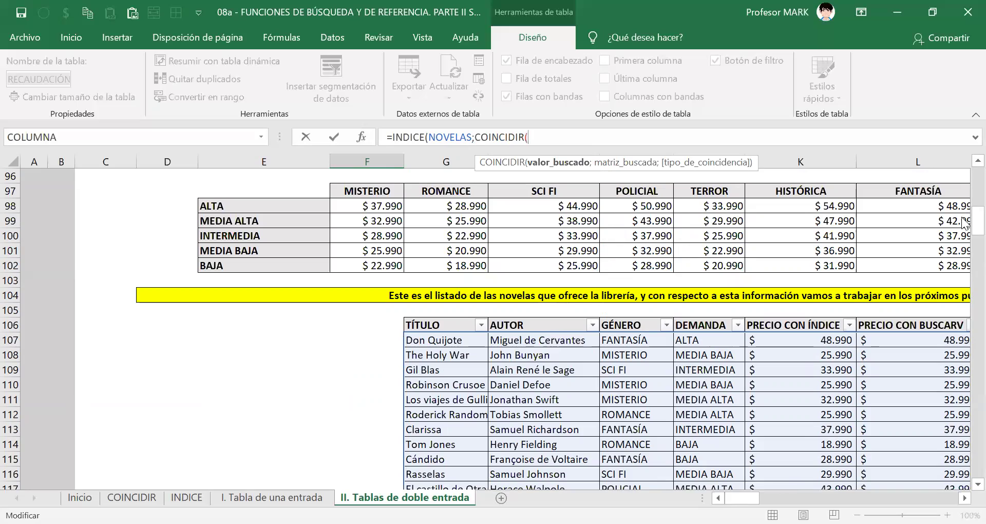
pyautogui.moveTo(977, 220); pyautogui.dragTo(961, 304)
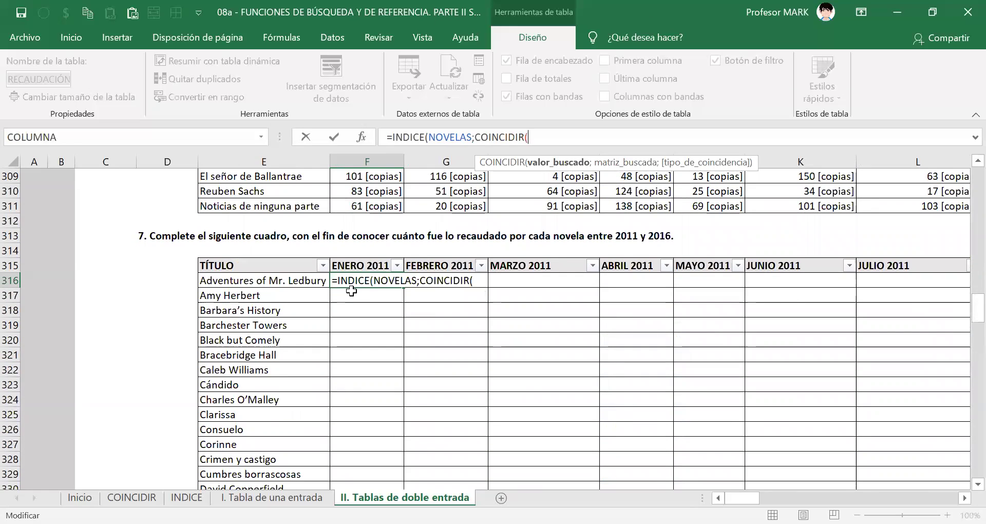
pyautogui.click(256, 281)
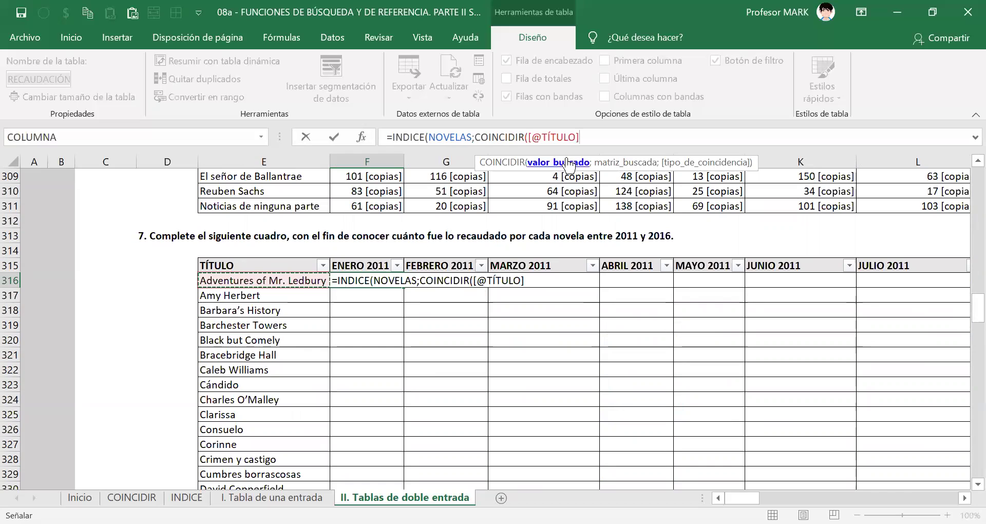
pyautogui.click(454, 281)
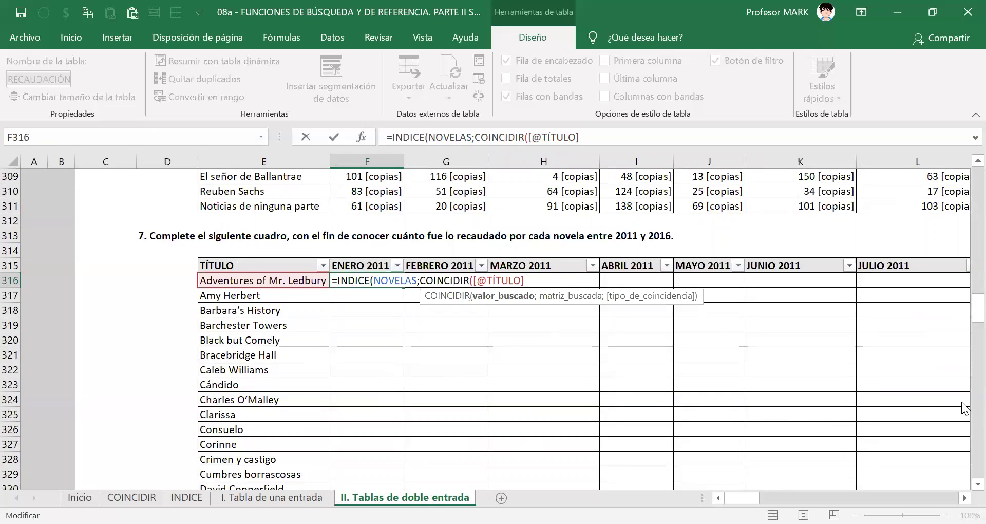
pyautogui.write(';')
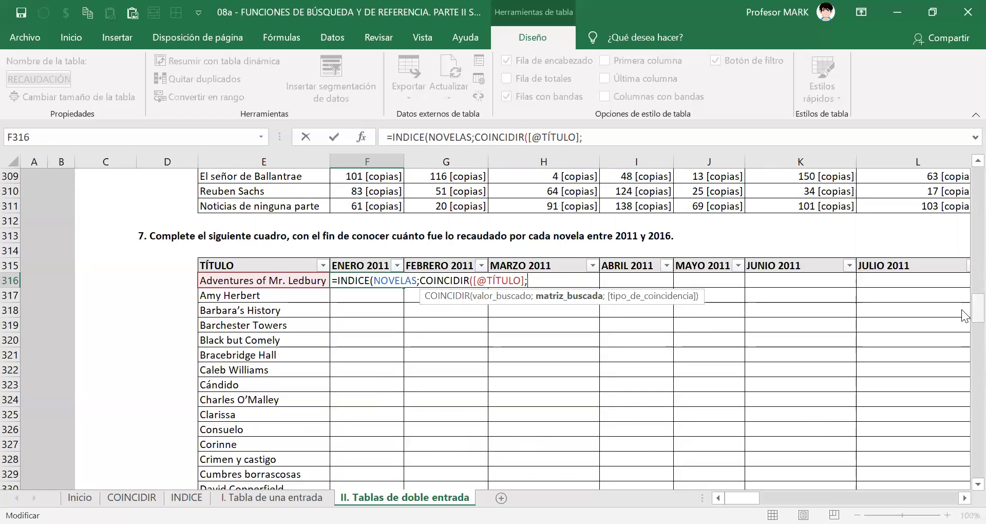
# - Complete COINCIDIR with the NOVELAS[TÍTULO] column as the lookup array and 0 as the match type
pyautogui.moveTo(962, 309); pyautogui.dragTo(961, 225)
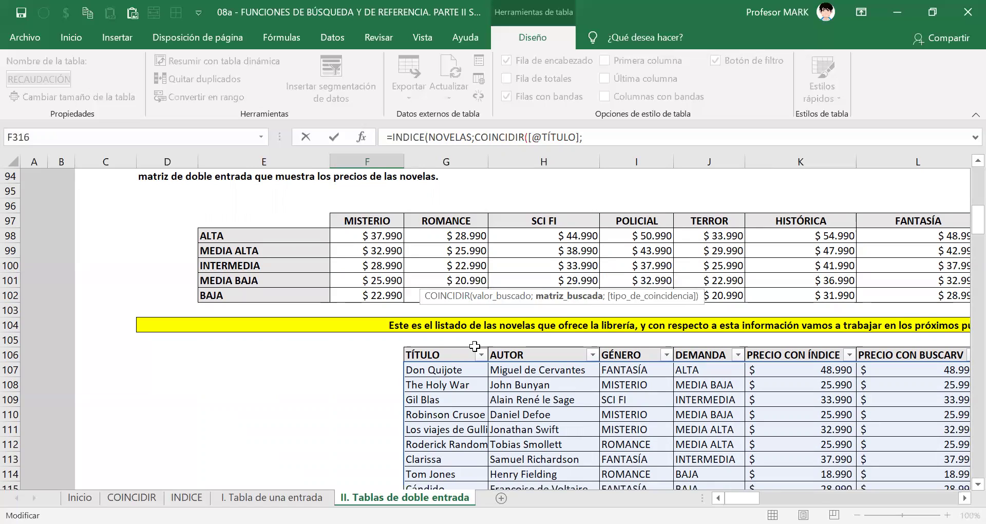
pyautogui.click(639, 138)
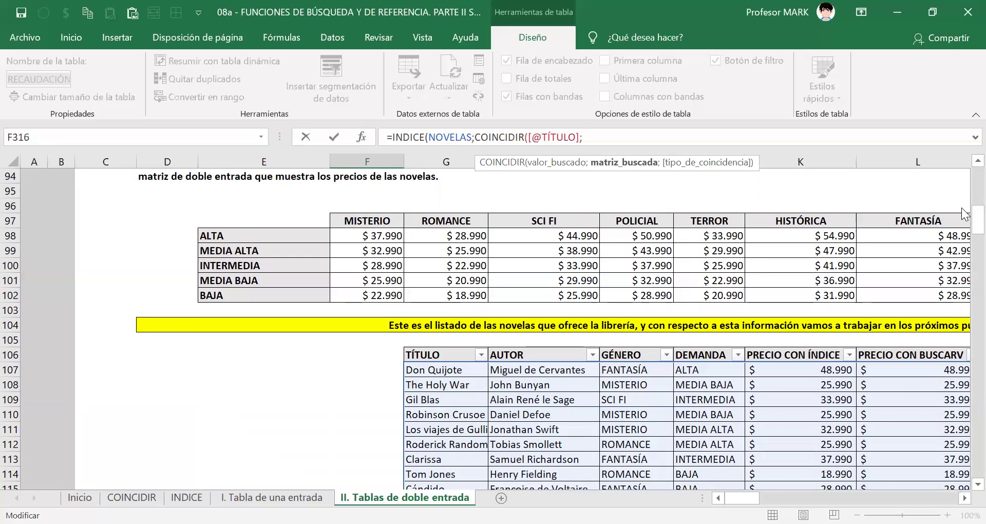
pyautogui.write('nove')
pyautogui.press('Tab')
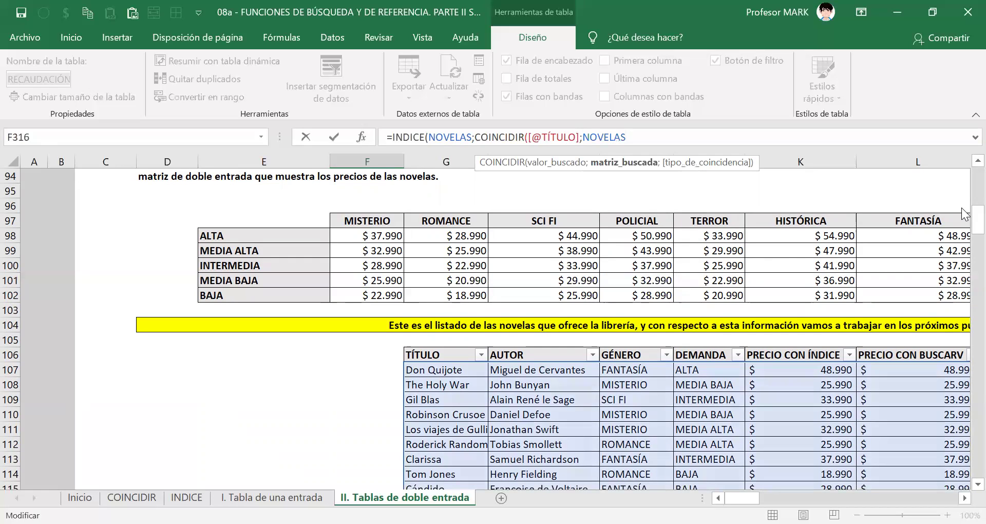
pyautogui.write('[t')
pyautogui.press('Tab')
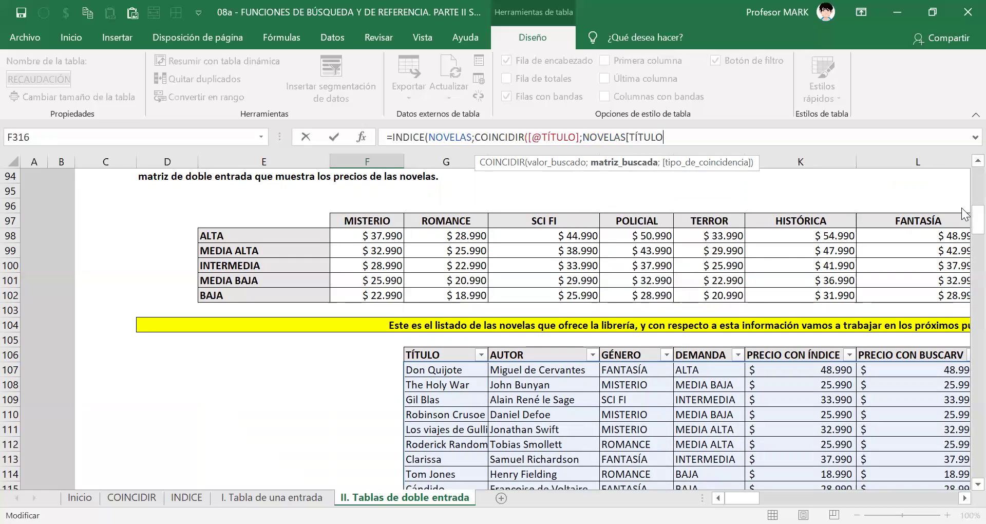
pyautogui.write(']')
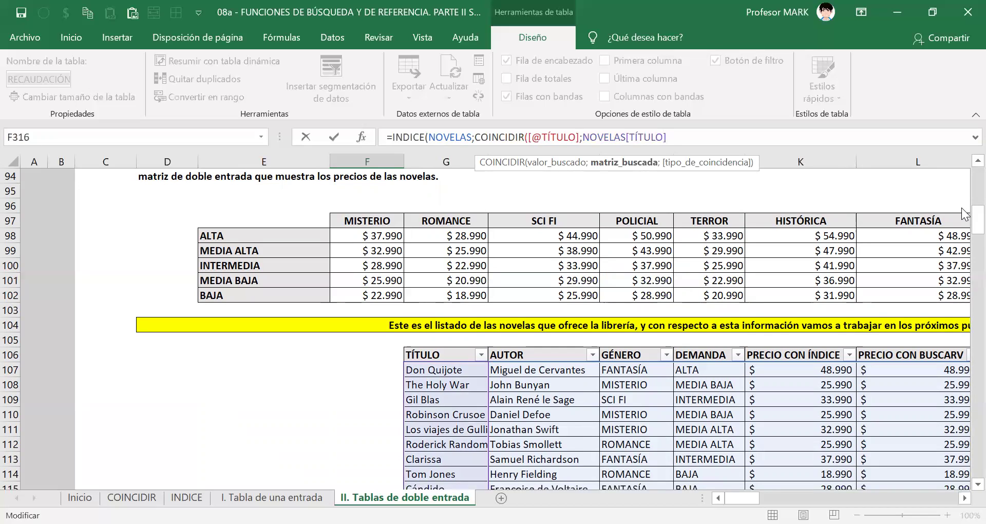
pyautogui.write(';0)')
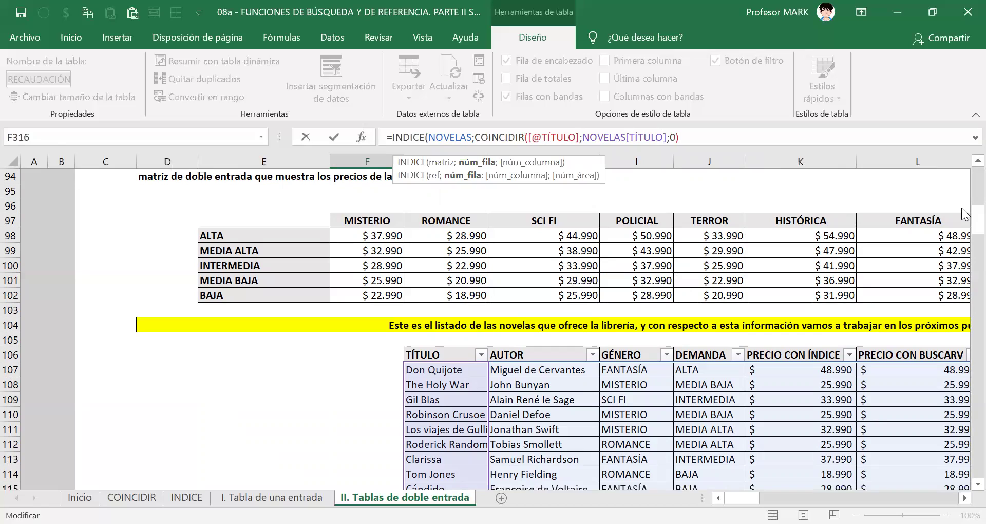
# - Set the INDICE column number to 5 and enter the formula in the ENERO 2011 column
pyautogui.write(';')
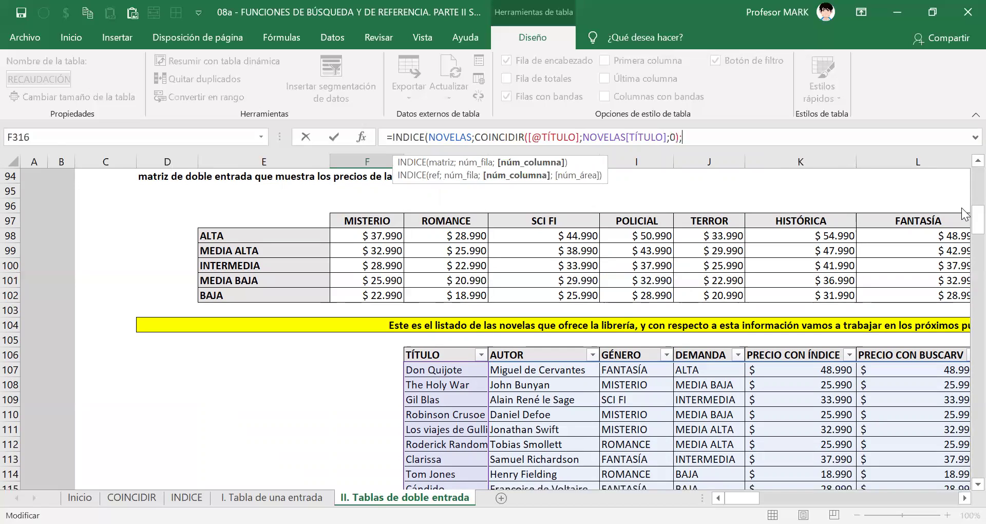
pyautogui.write('5)')
pyautogui.press('Return')
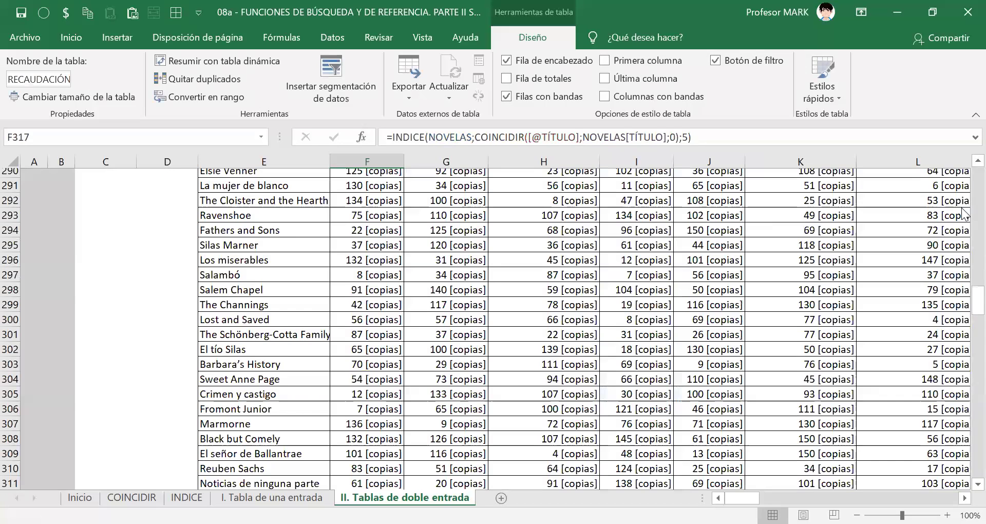
pyautogui.scroll(-5, 588, 329)
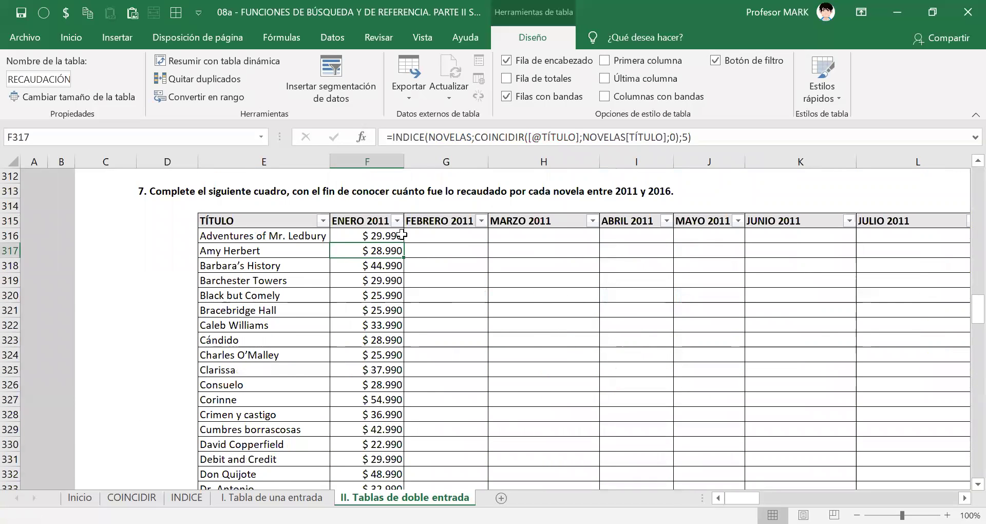
# - Fill the F316 price formula across all month columns to DICIEMBRE 2016, down to row 415
pyautogui.click(358, 237)
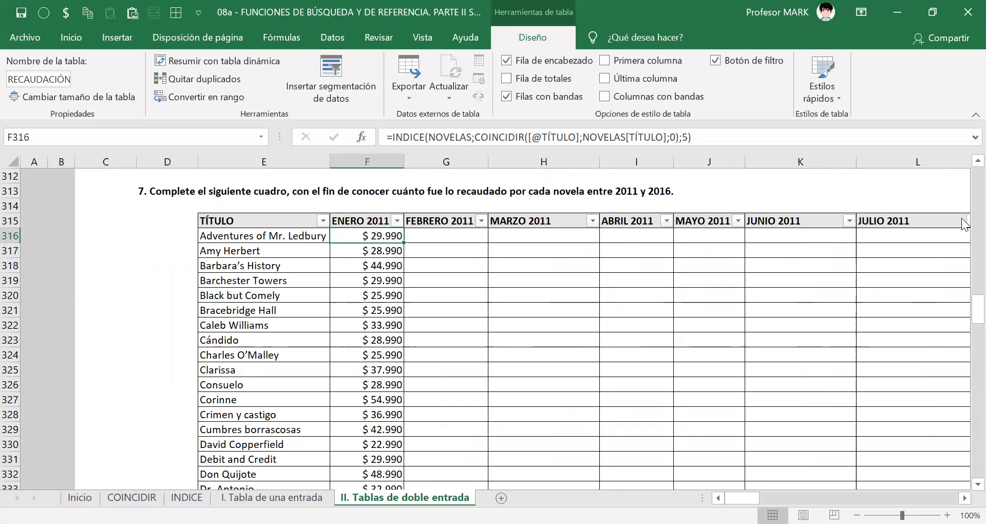
pyautogui.hotkey('ctrl', 'shift', 'Down')
pyautogui.hotkey('ctrl', 'shift', 'Right')
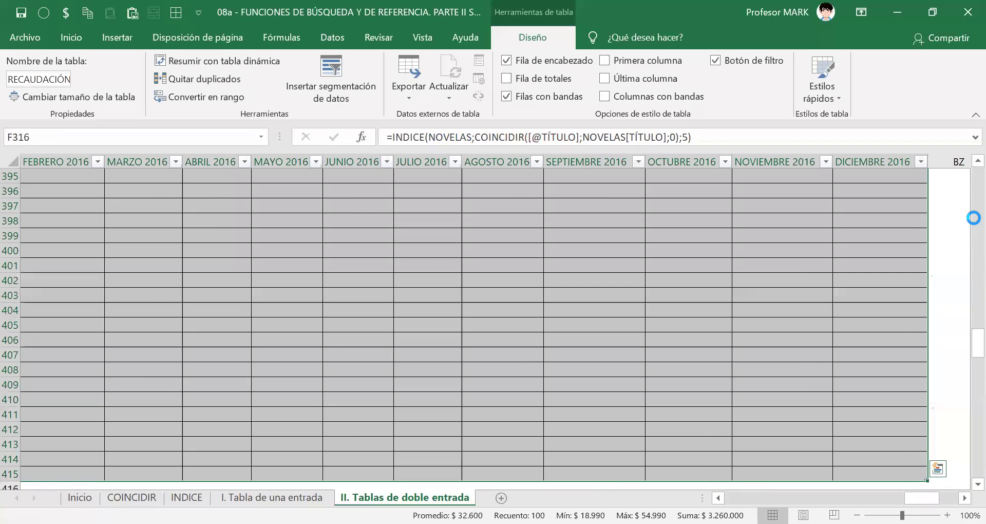
pyautogui.hotkey('ctrl', 'd')
pyautogui.hotkey('ctrl', 'Up')
pyautogui.hotkey('ctrl', 'Left')
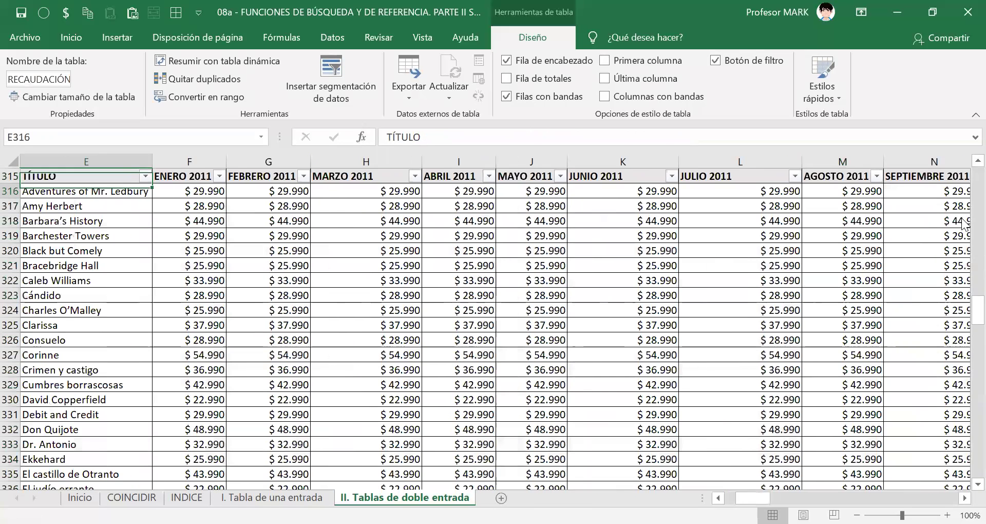
pyautogui.press('Down')
pyautogui.press('Right')
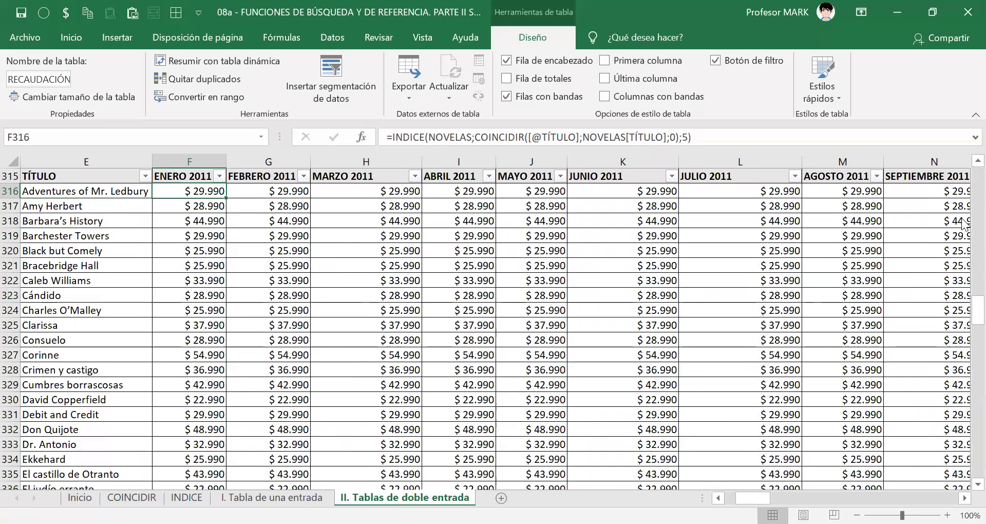
# - Check the filled cells of the first months and undo the fill across the month columns
pyautogui.press('Right')
pyautogui.press('Right')
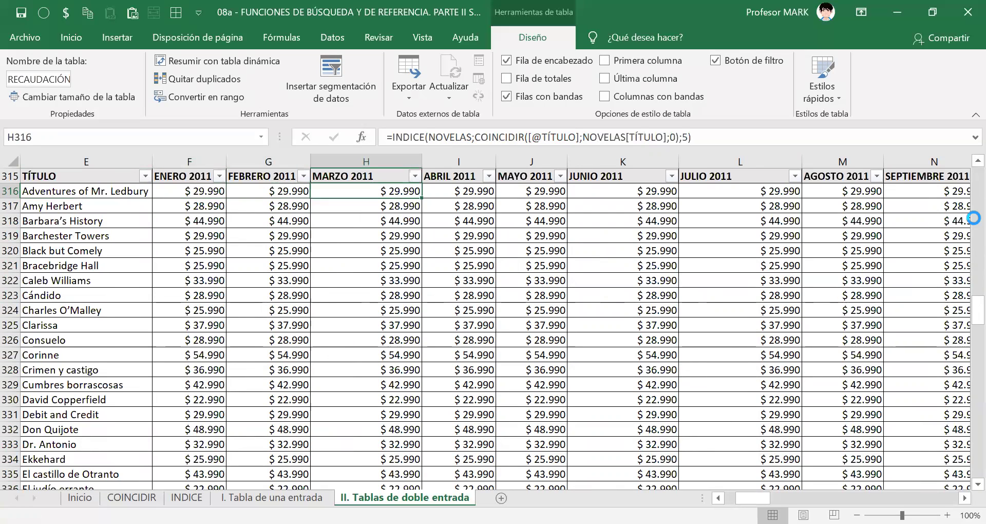
pyautogui.press('Left')
pyautogui.press('Left')
pyautogui.hotkey('ctrl', 'shift', 'Right')
pyautogui.hotkey('ctrl', 'shift', 'Down')
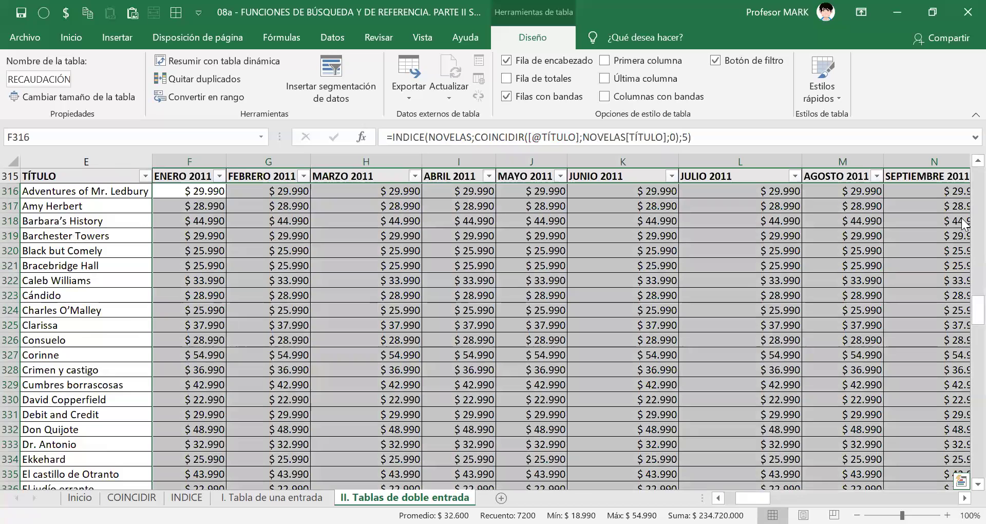
pyautogui.hotkey('ctrl', 'z')
pyautogui.press('Right')
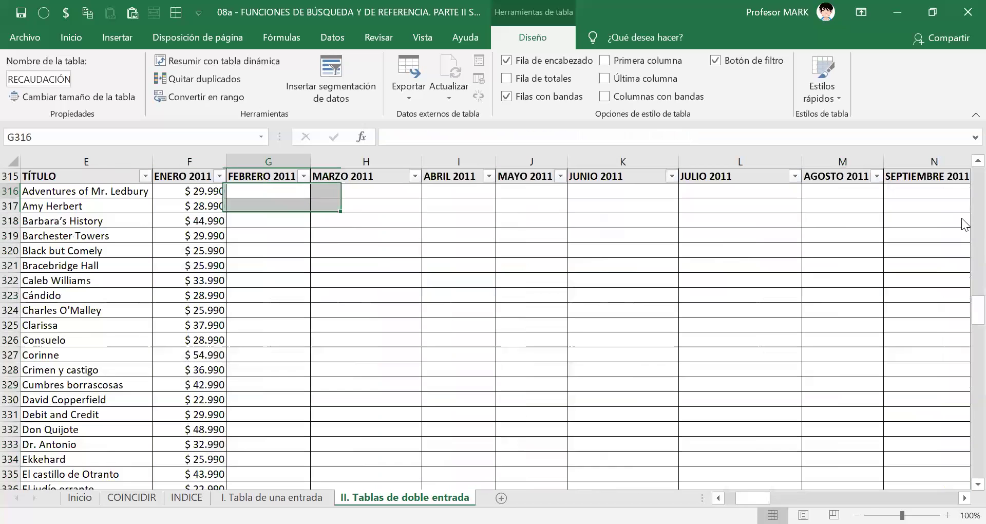
# - Fill the whole RECAUDACIÓN range from F316 to the last DICIEMBRE 2016 cell with the INDICE formula
pyautogui.press('Left')
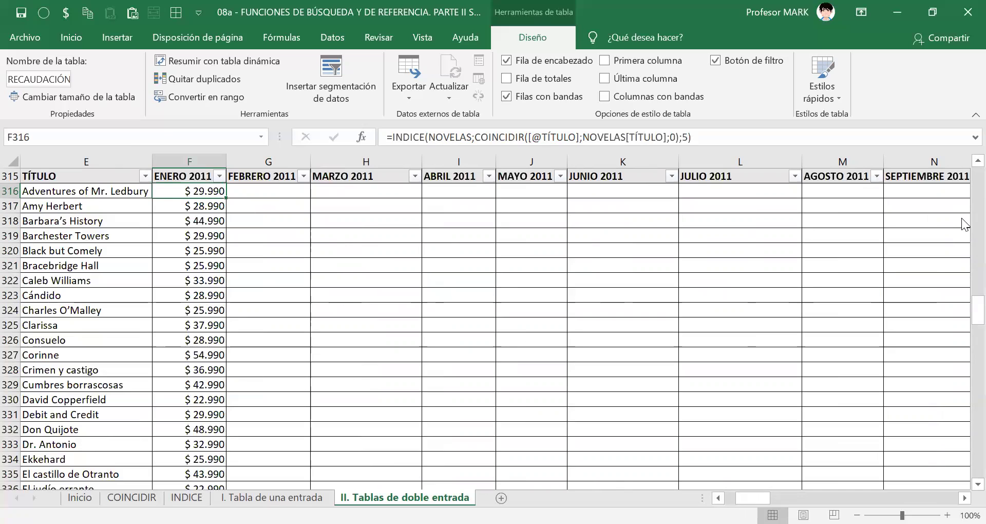
pyautogui.hotkey('ctrl', 'shift', 'End')
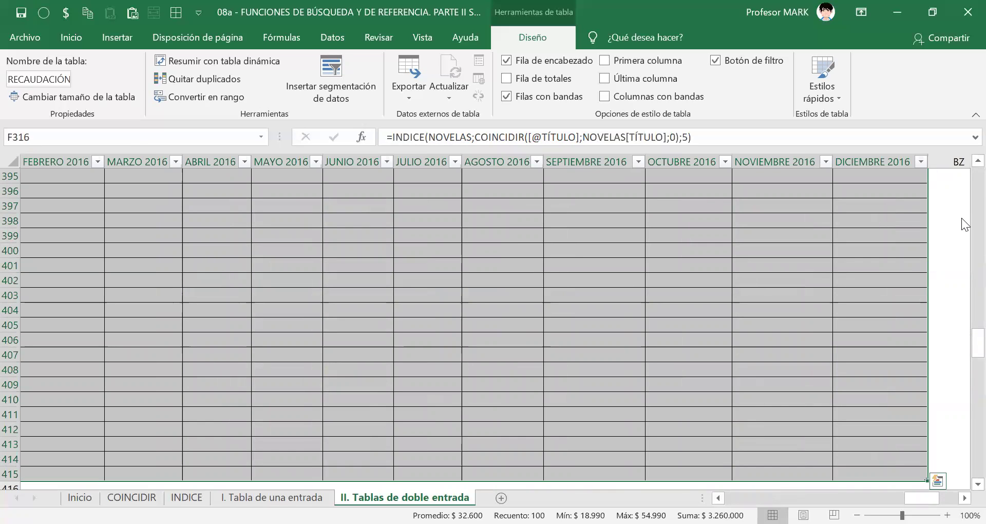
pyautogui.hotkey('ctrl', 'd')
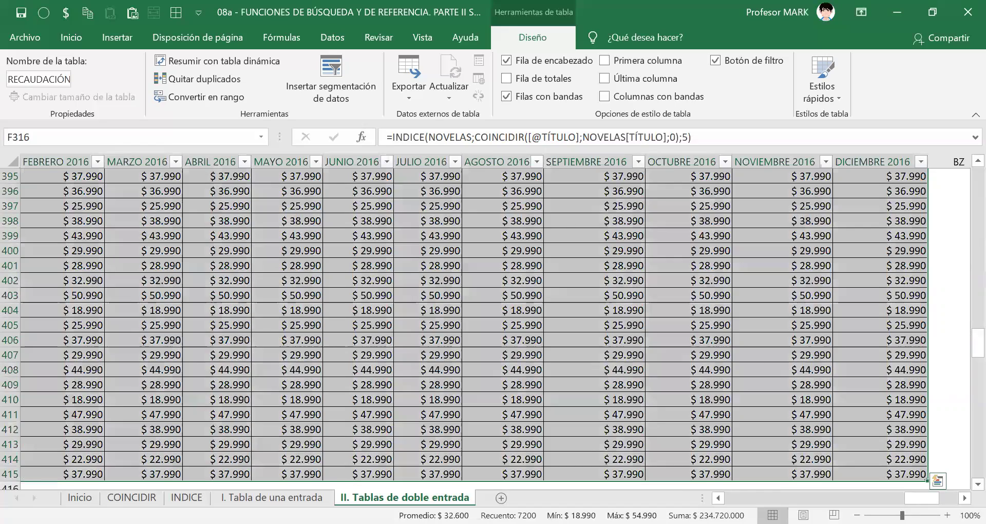
# - Compare the filled RECAUDACIÓN prices with the titles and PRECIO CON ÍNDICE column of the NOVELAS table
pyautogui.moveTo(913, 493); pyautogui.dragTo(733, 496)
pyautogui.click(315, 206)
pyautogui.scroll(11, 963, 252)
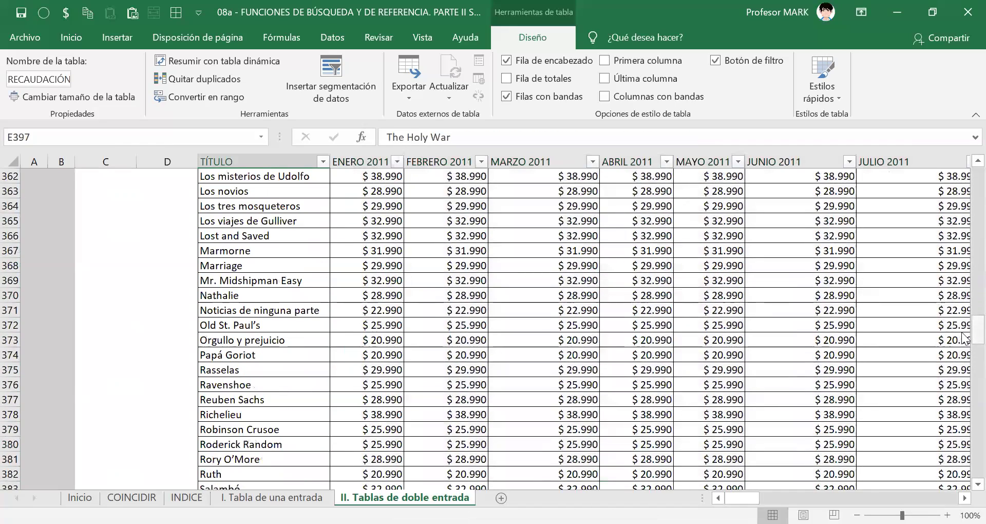
pyautogui.moveTo(965, 339); pyautogui.dragTo(963, 319)
pyautogui.click(313, 310)
pyautogui.moveTo(963, 306); pyautogui.dragTo(963, 224)
pyautogui.click(450, 269)
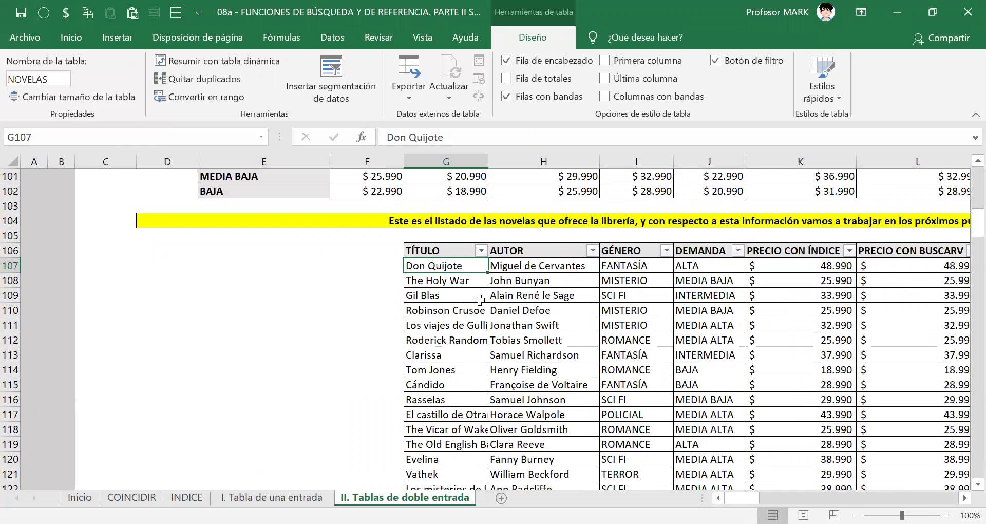
pyautogui.click(519, 310)
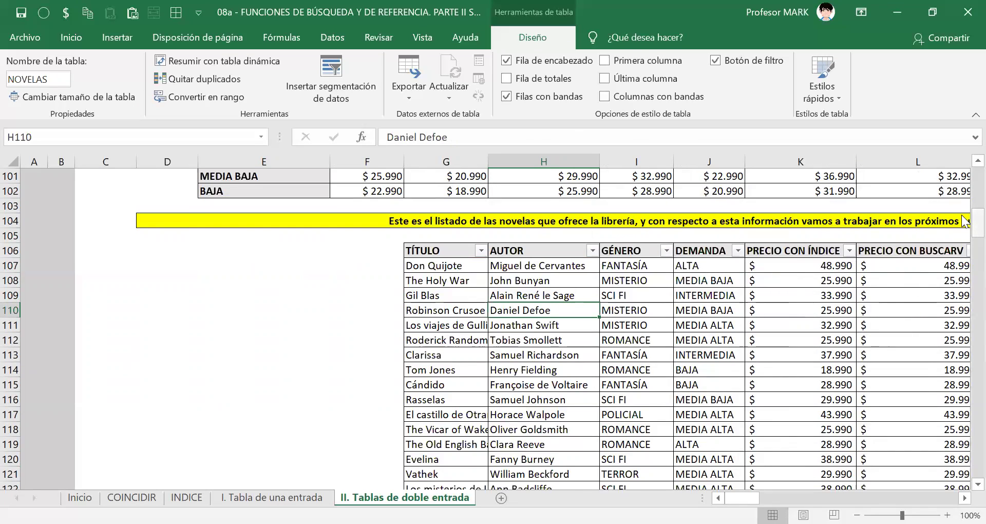
# - Inspect the INDICE formula in the ENERO 2011 cell of Cumbres borrascosas (F329)
pyautogui.moveTo(964, 221); pyautogui.dragTo(964, 342)
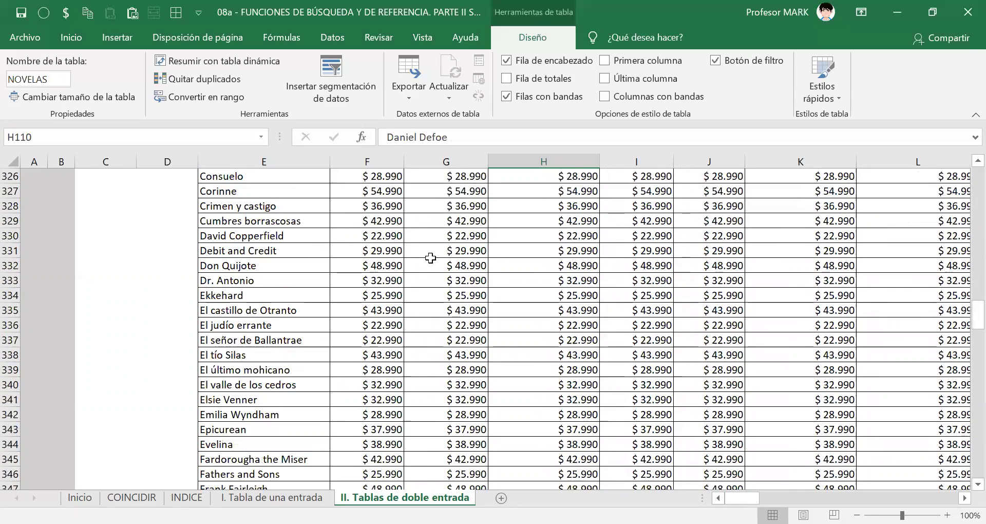
pyautogui.click(377, 220)
pyautogui.doubleClick(377, 219)
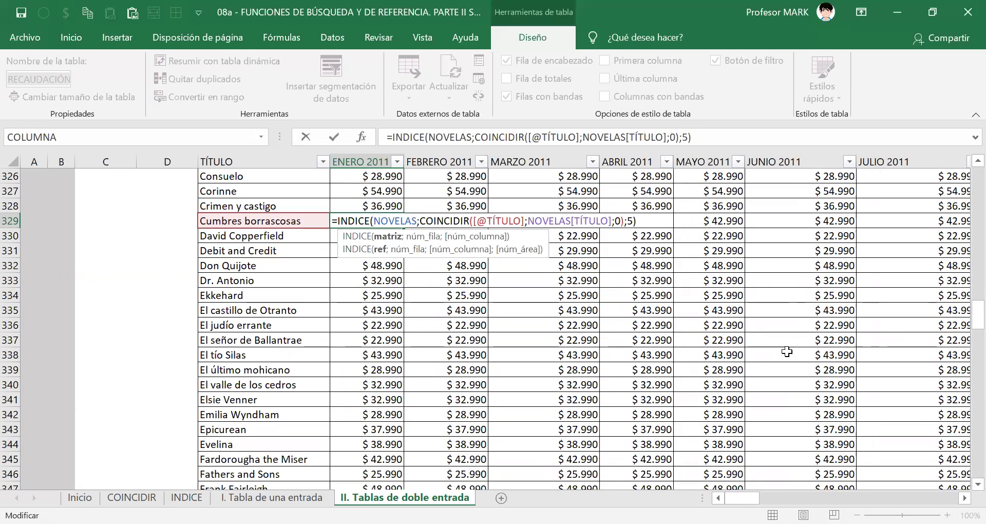
pyautogui.hotkey('ctrl', 'Return')
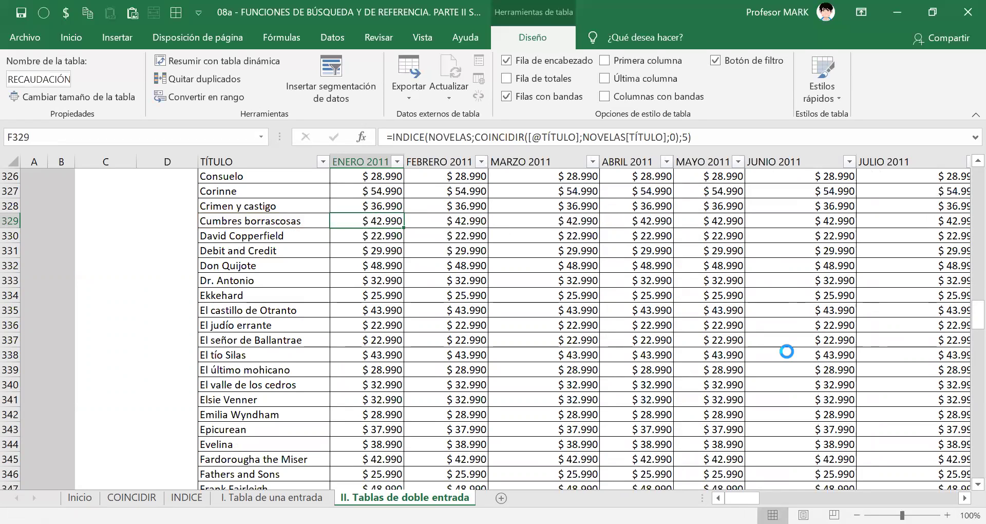